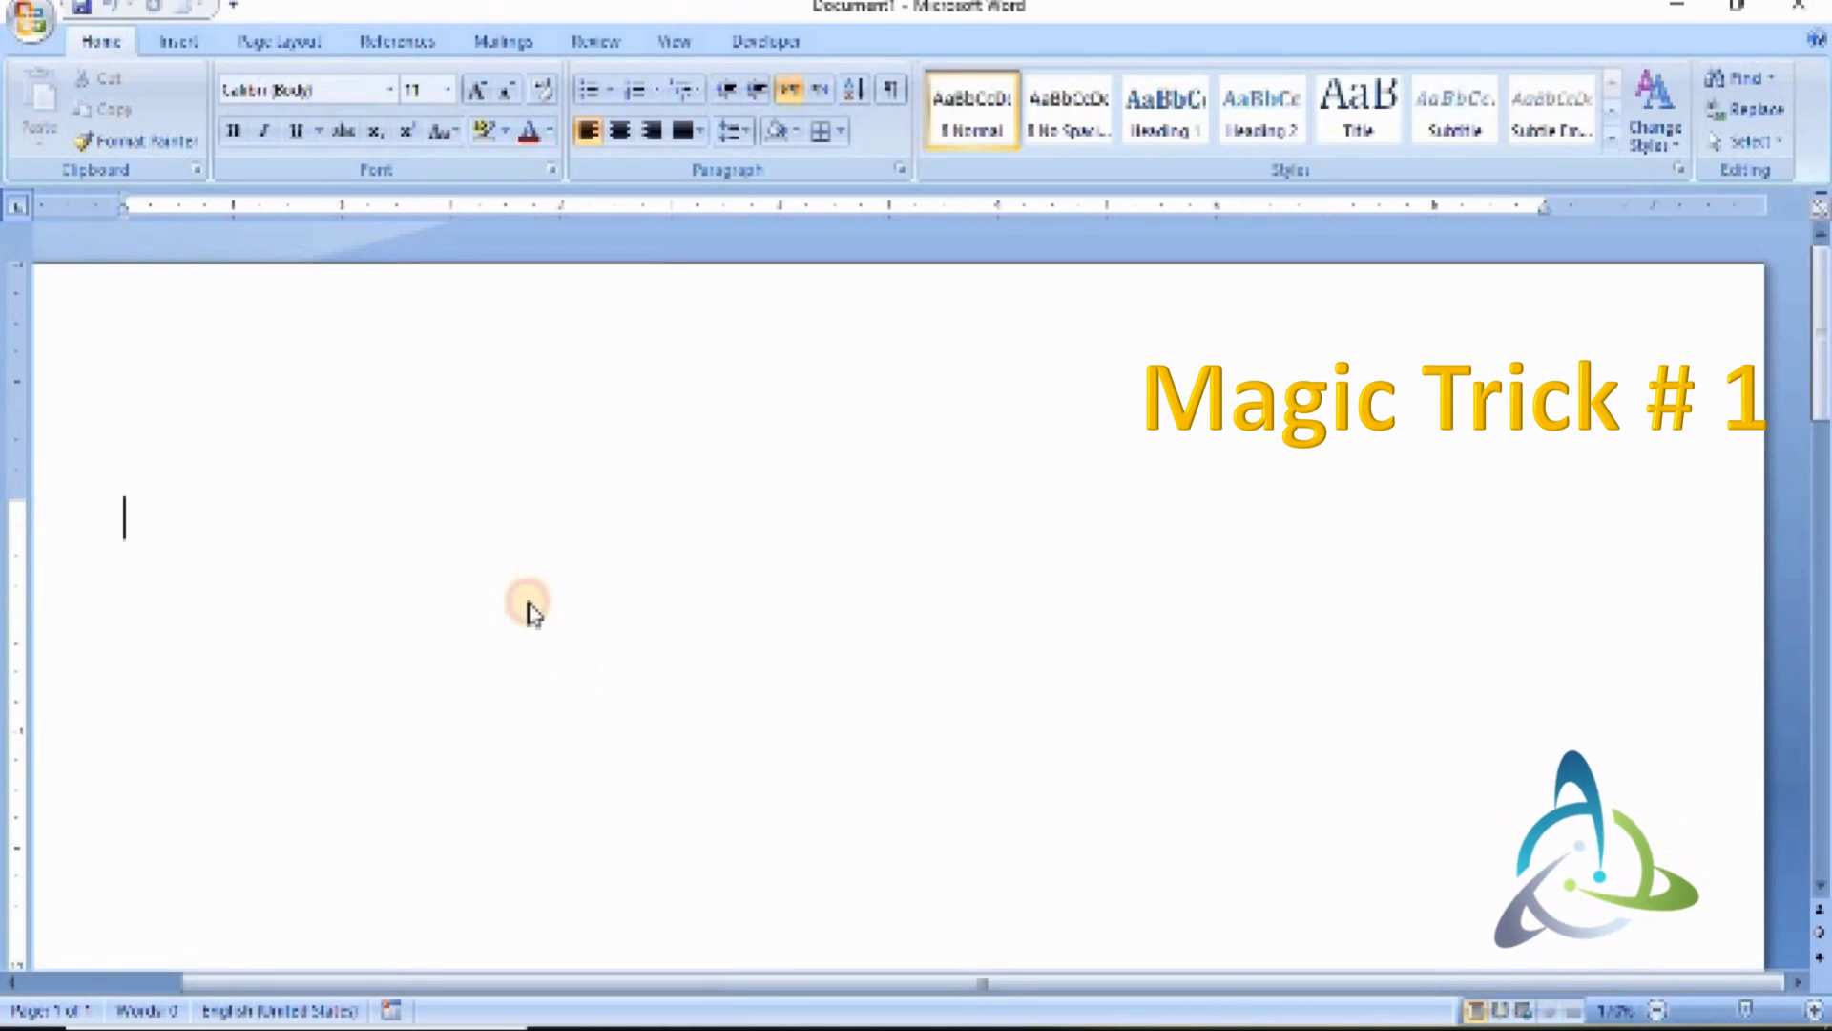
- Create a one-row, two-column table from a line of plus signs joined by long runs of hyphens
{"action": "left_click", "coordinate": [419, 91]}
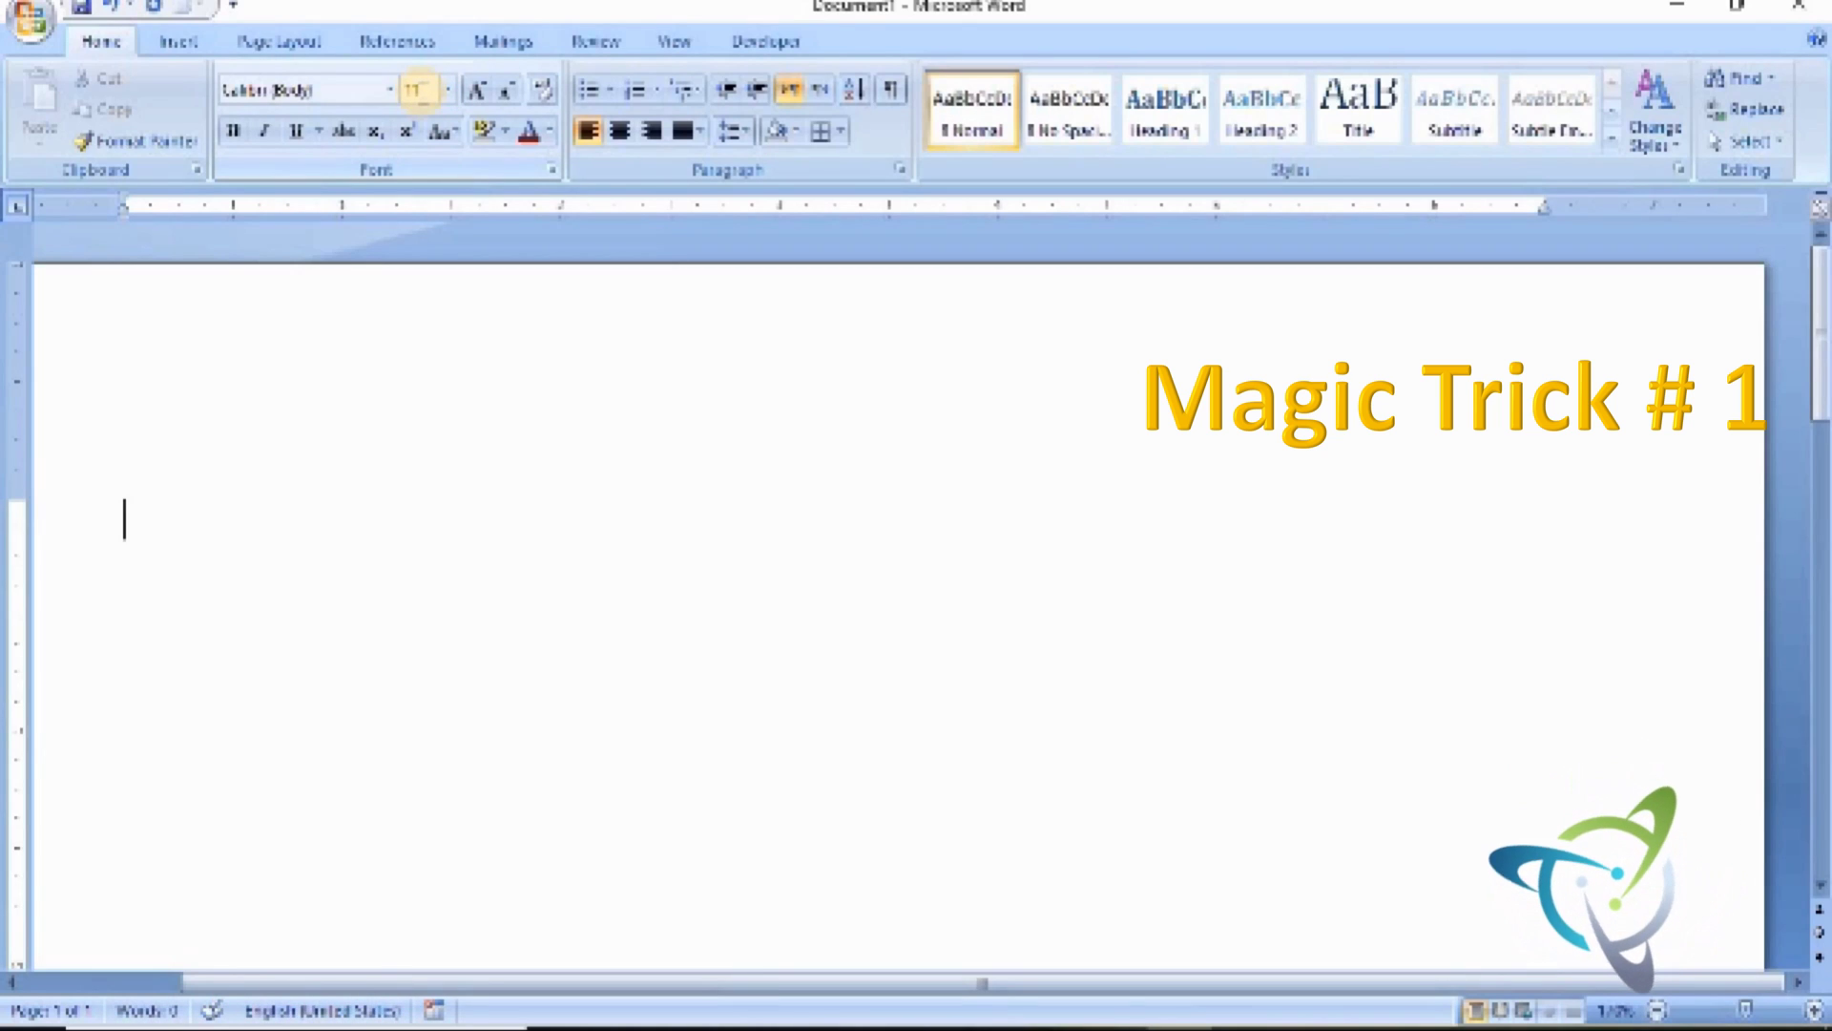
{"action": "type", "text": "+"}
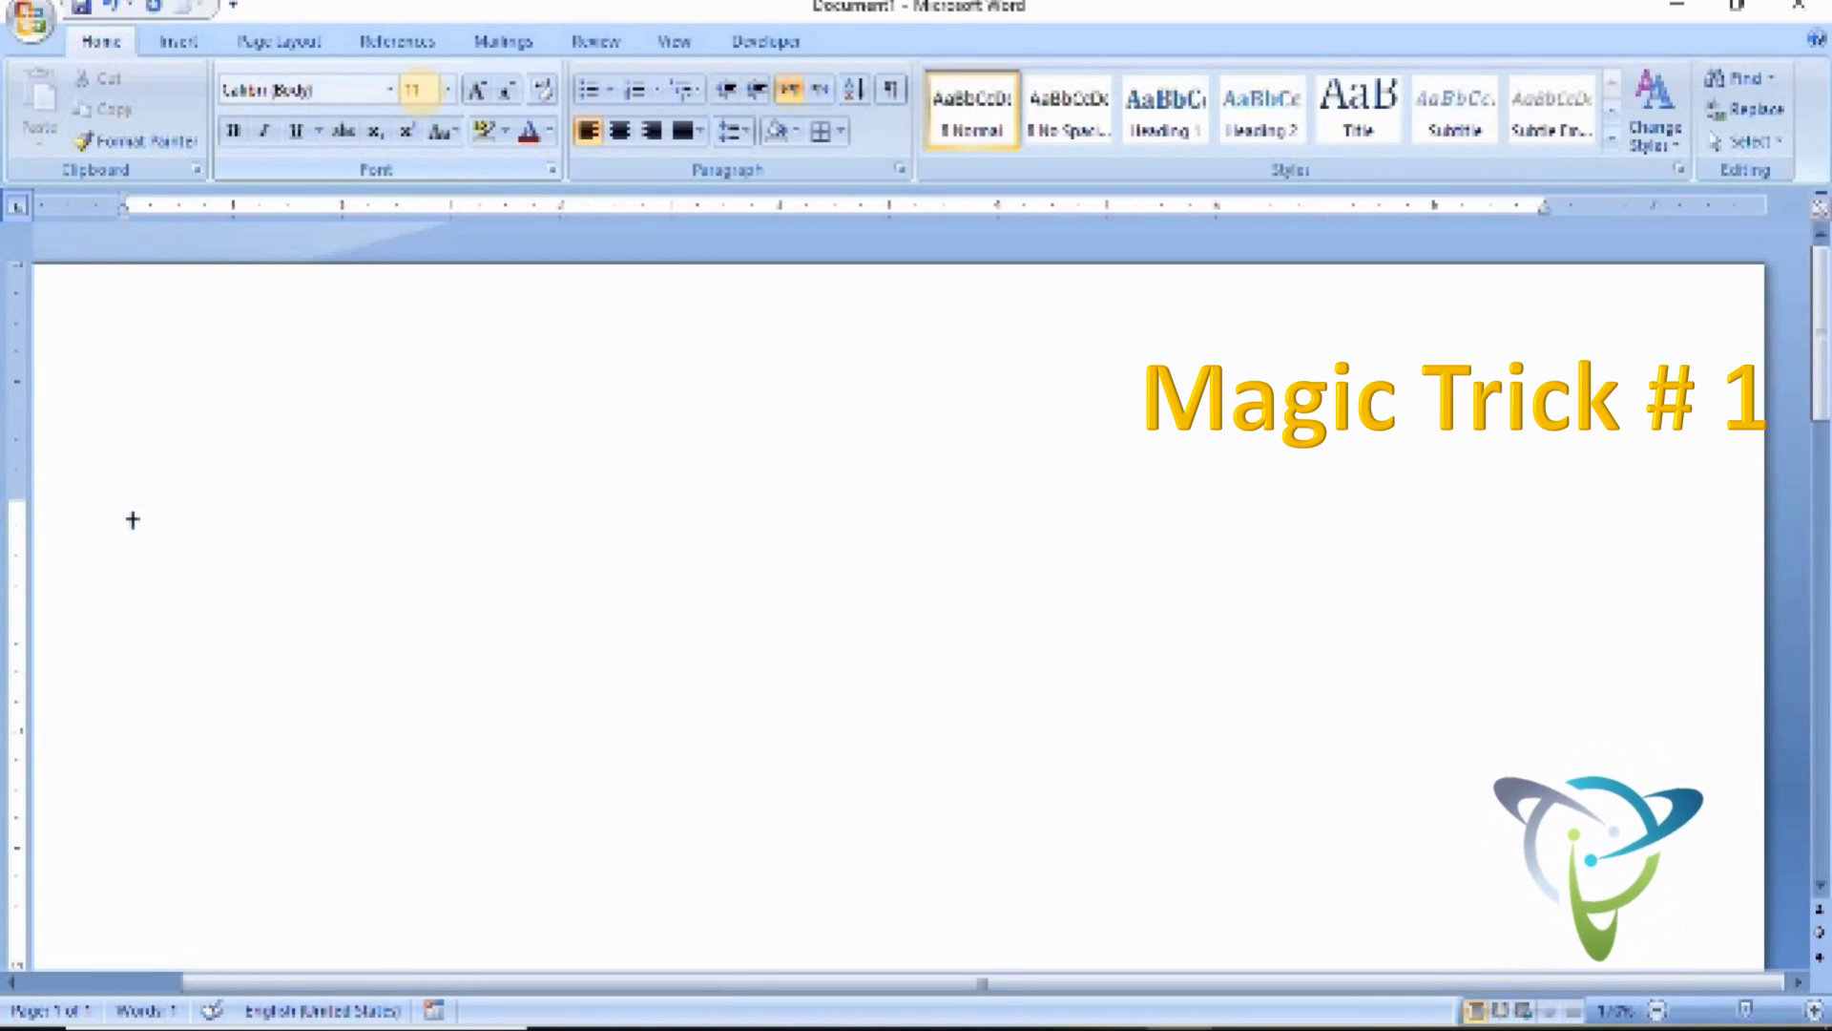
{"action": "type", "text": "--------------------------------------"}
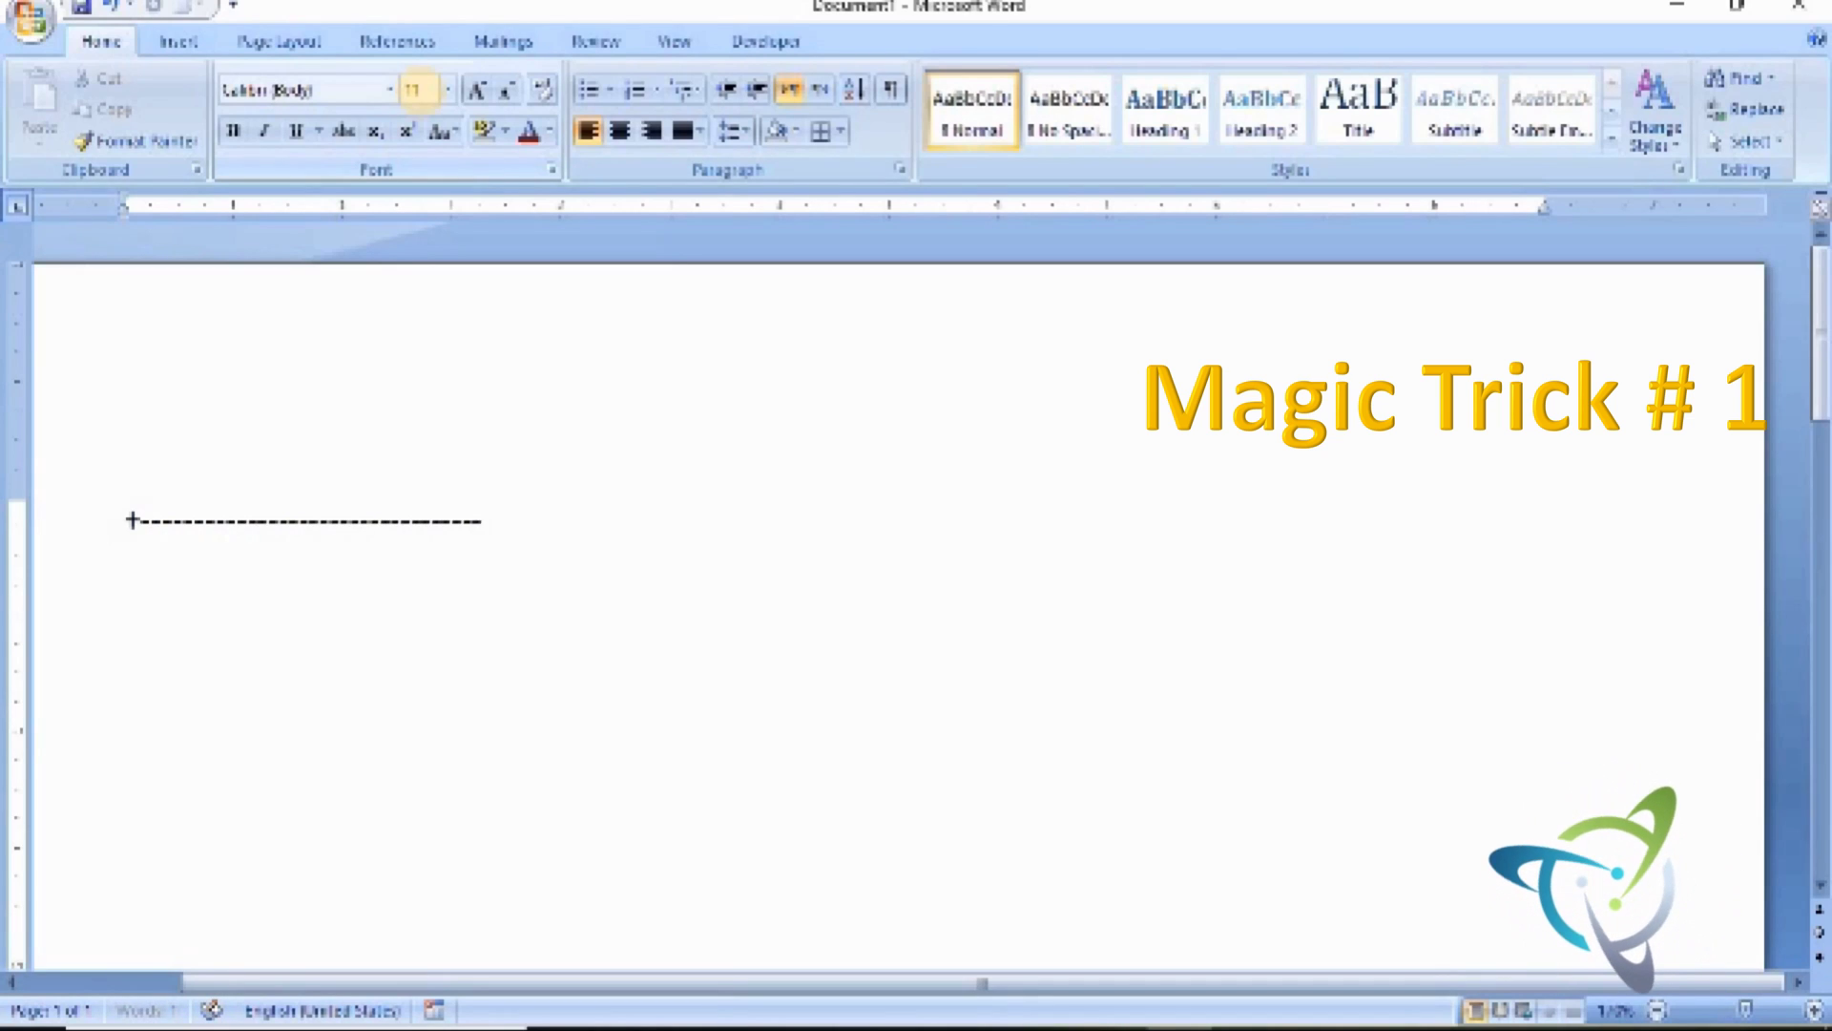
{"action": "type", "text": "----------"}
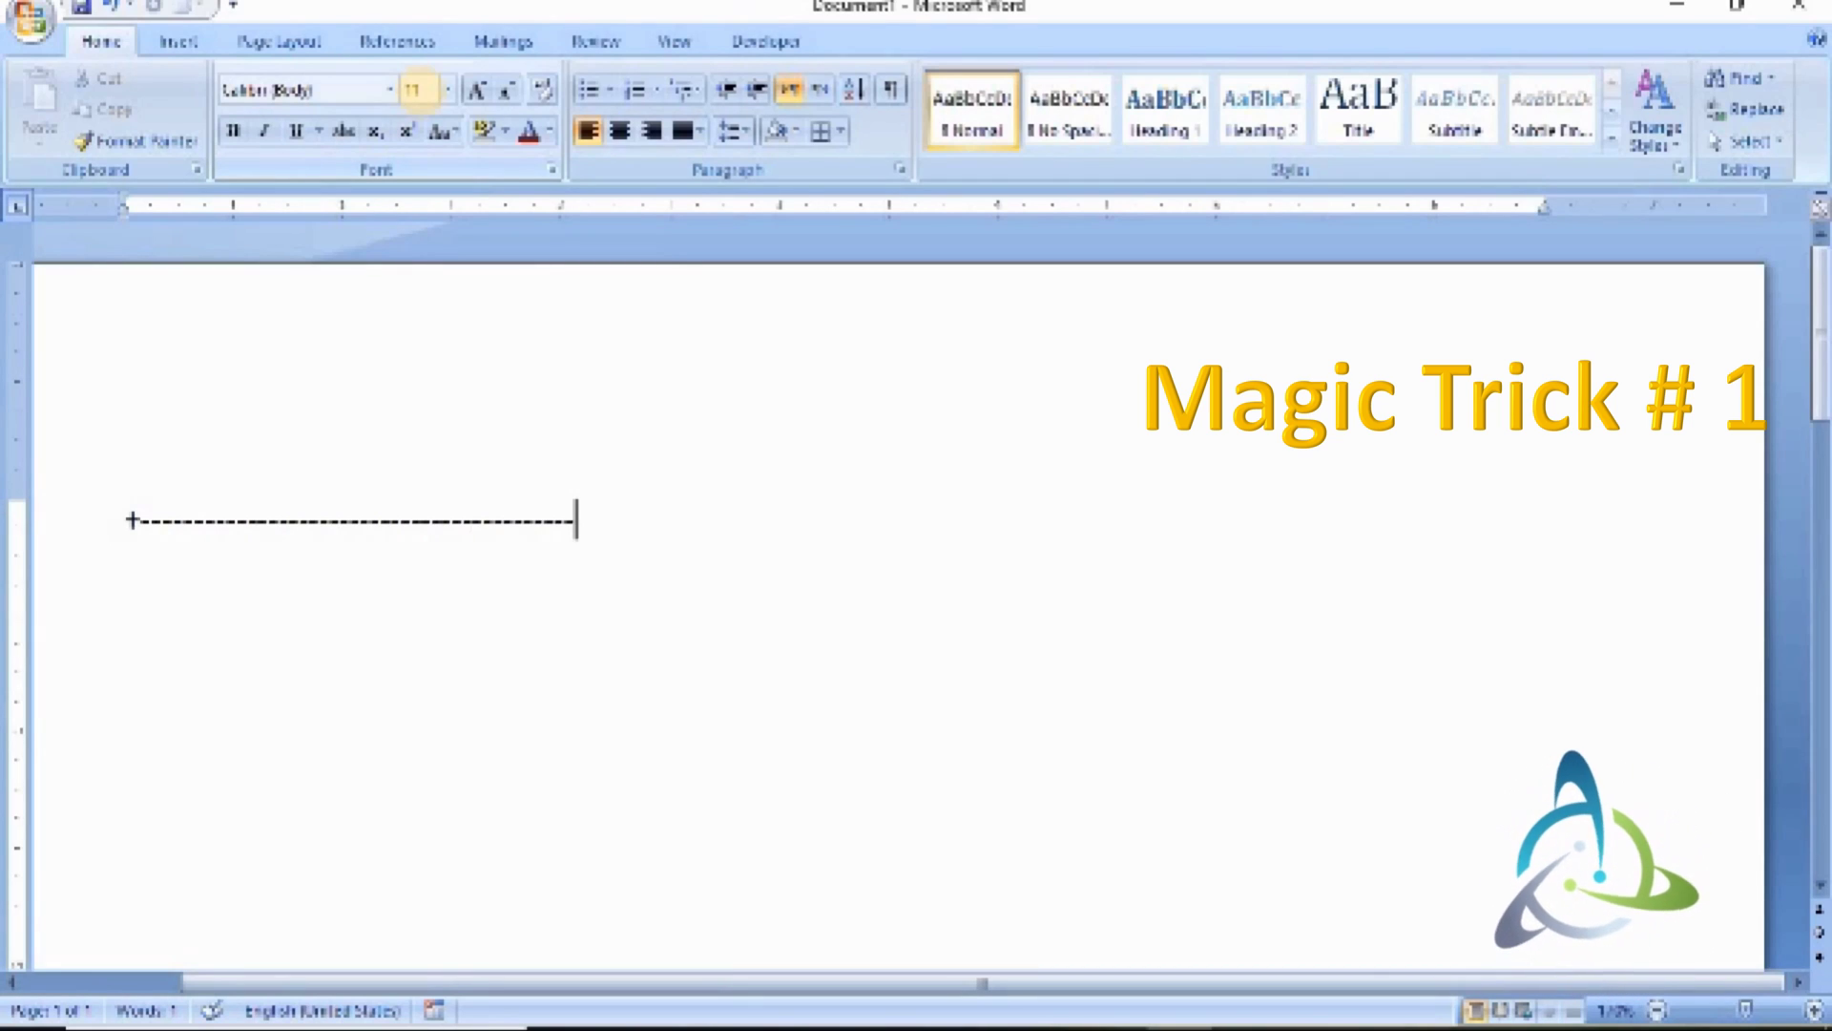
{"action": "type", "text": "+"}
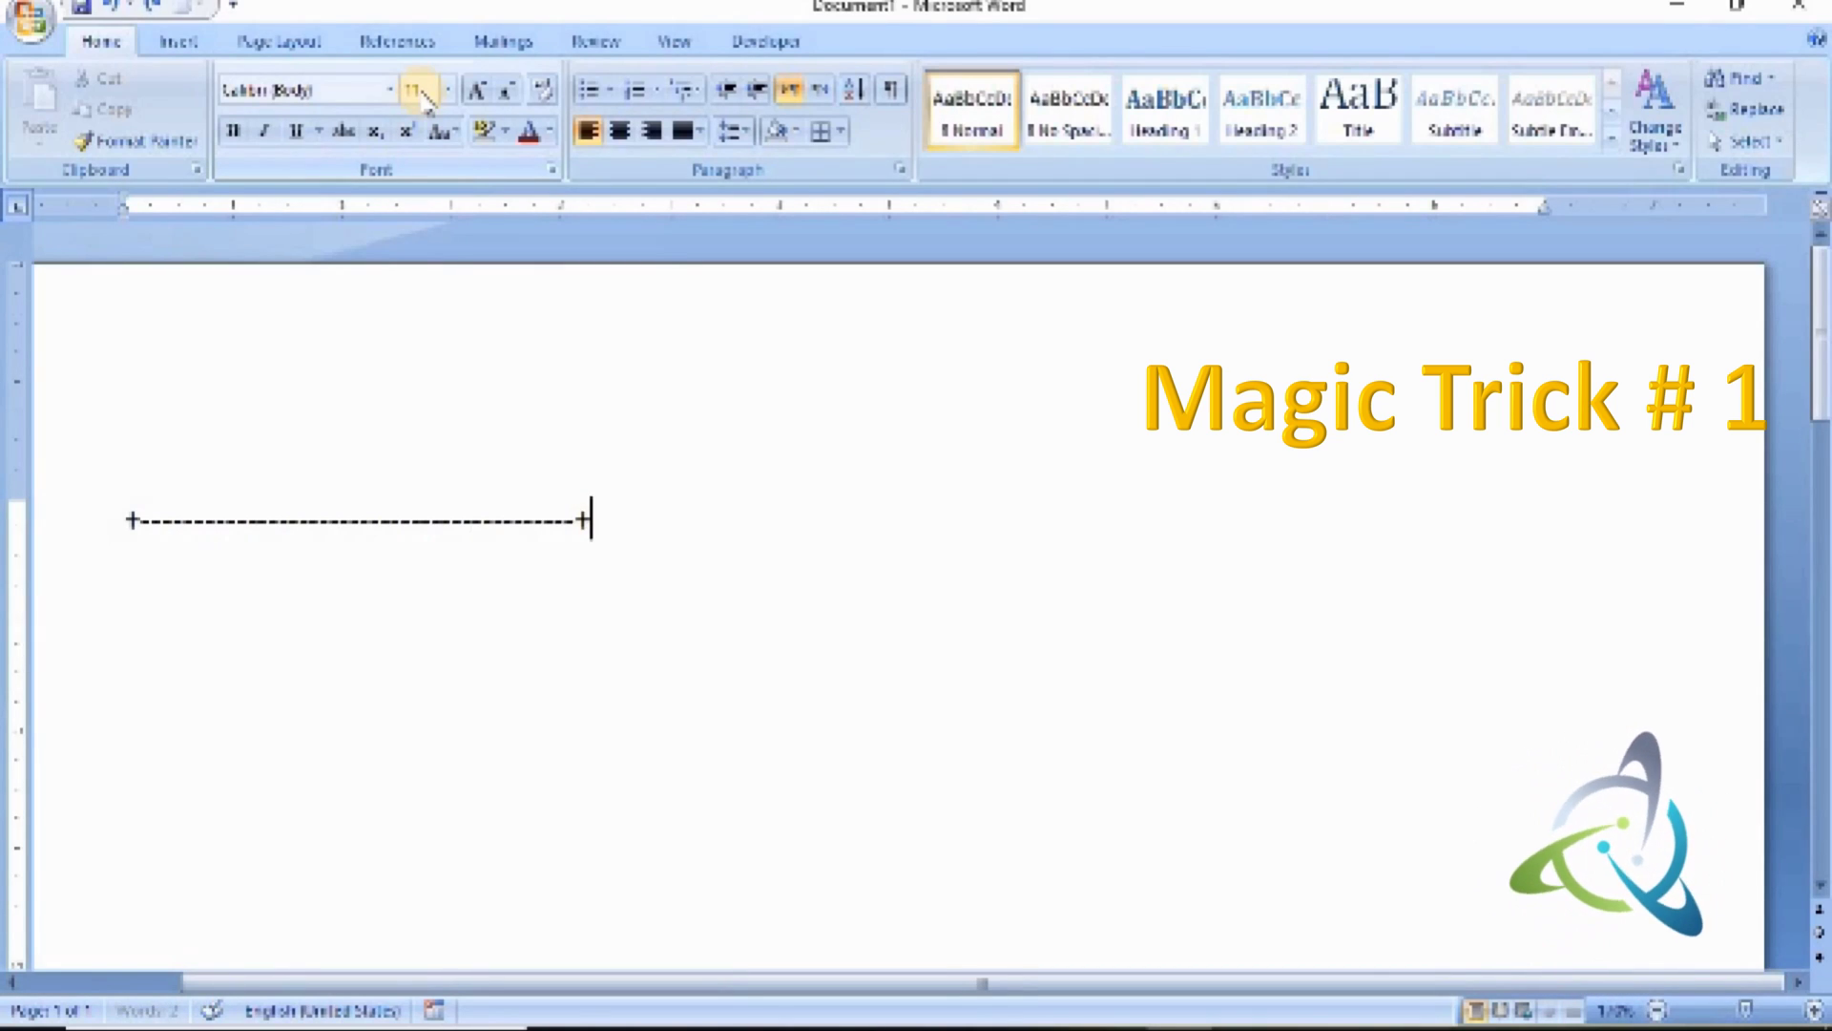
{"action": "type", "text": "------------------------------------"}
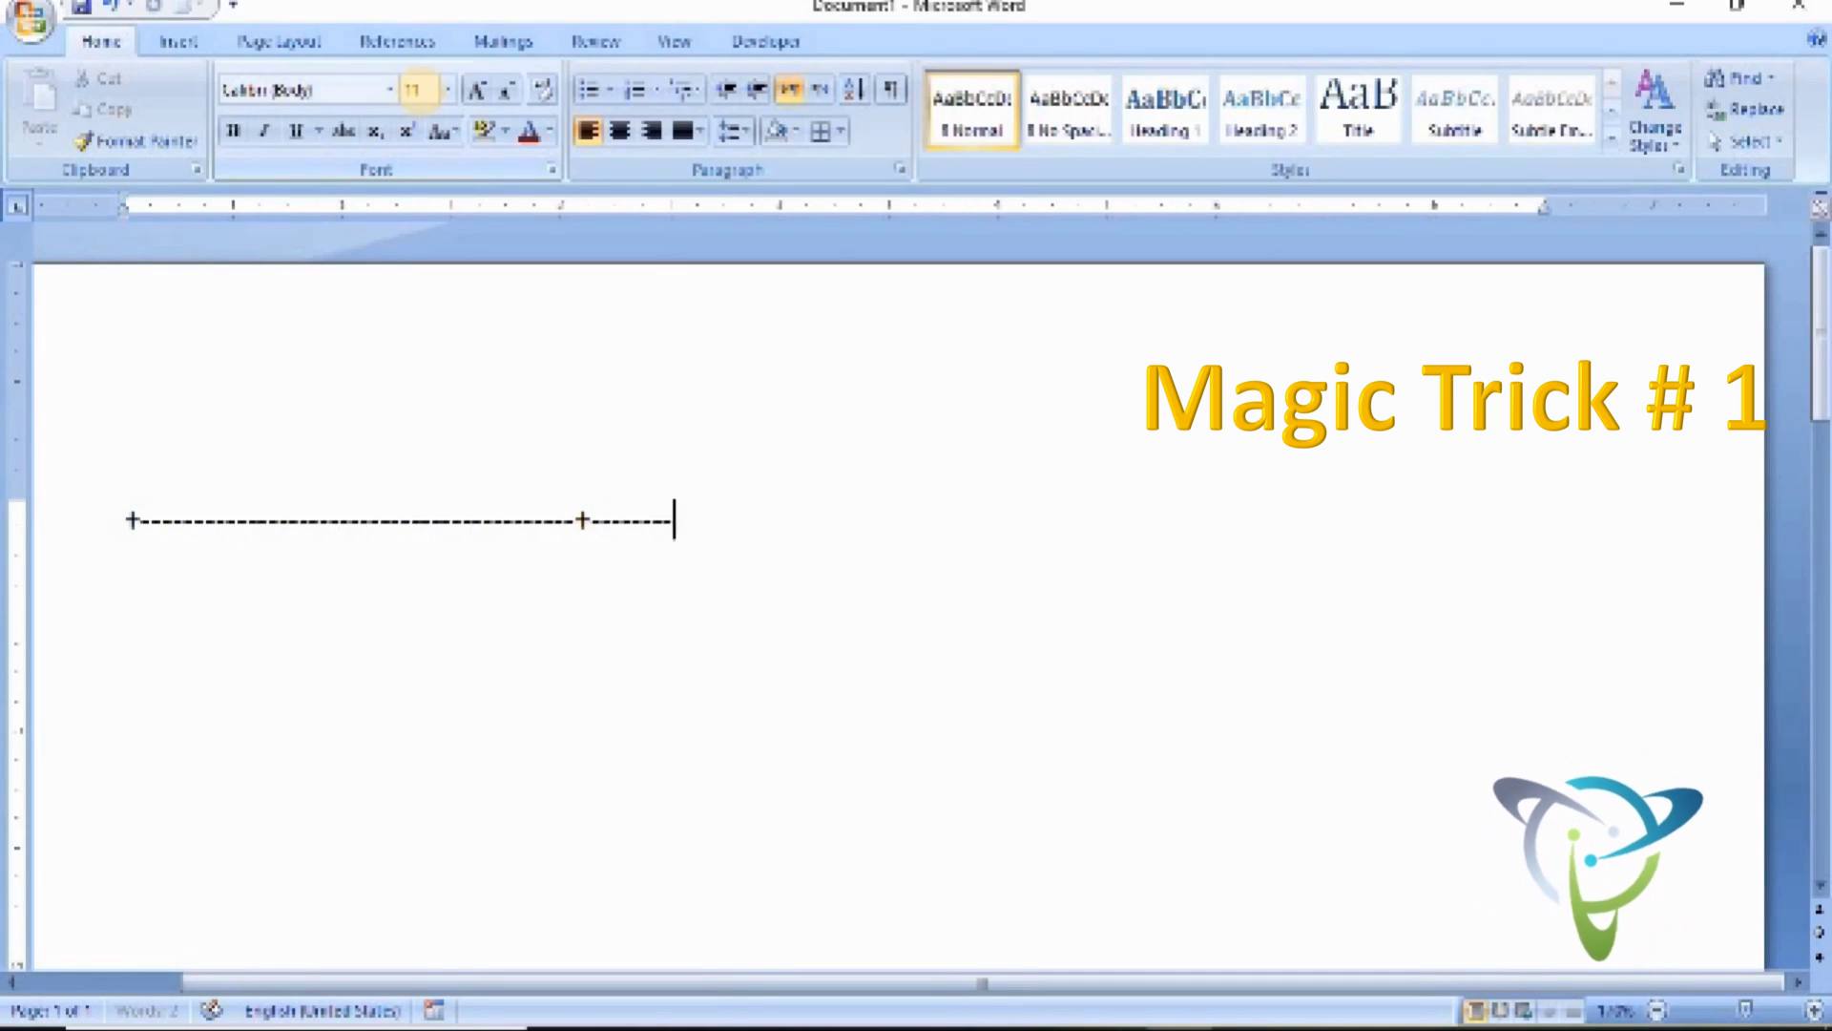
{"action": "type", "text": "-----"}
{"action": "type", "text": "+"}
{"action": "type", "text": "+"}
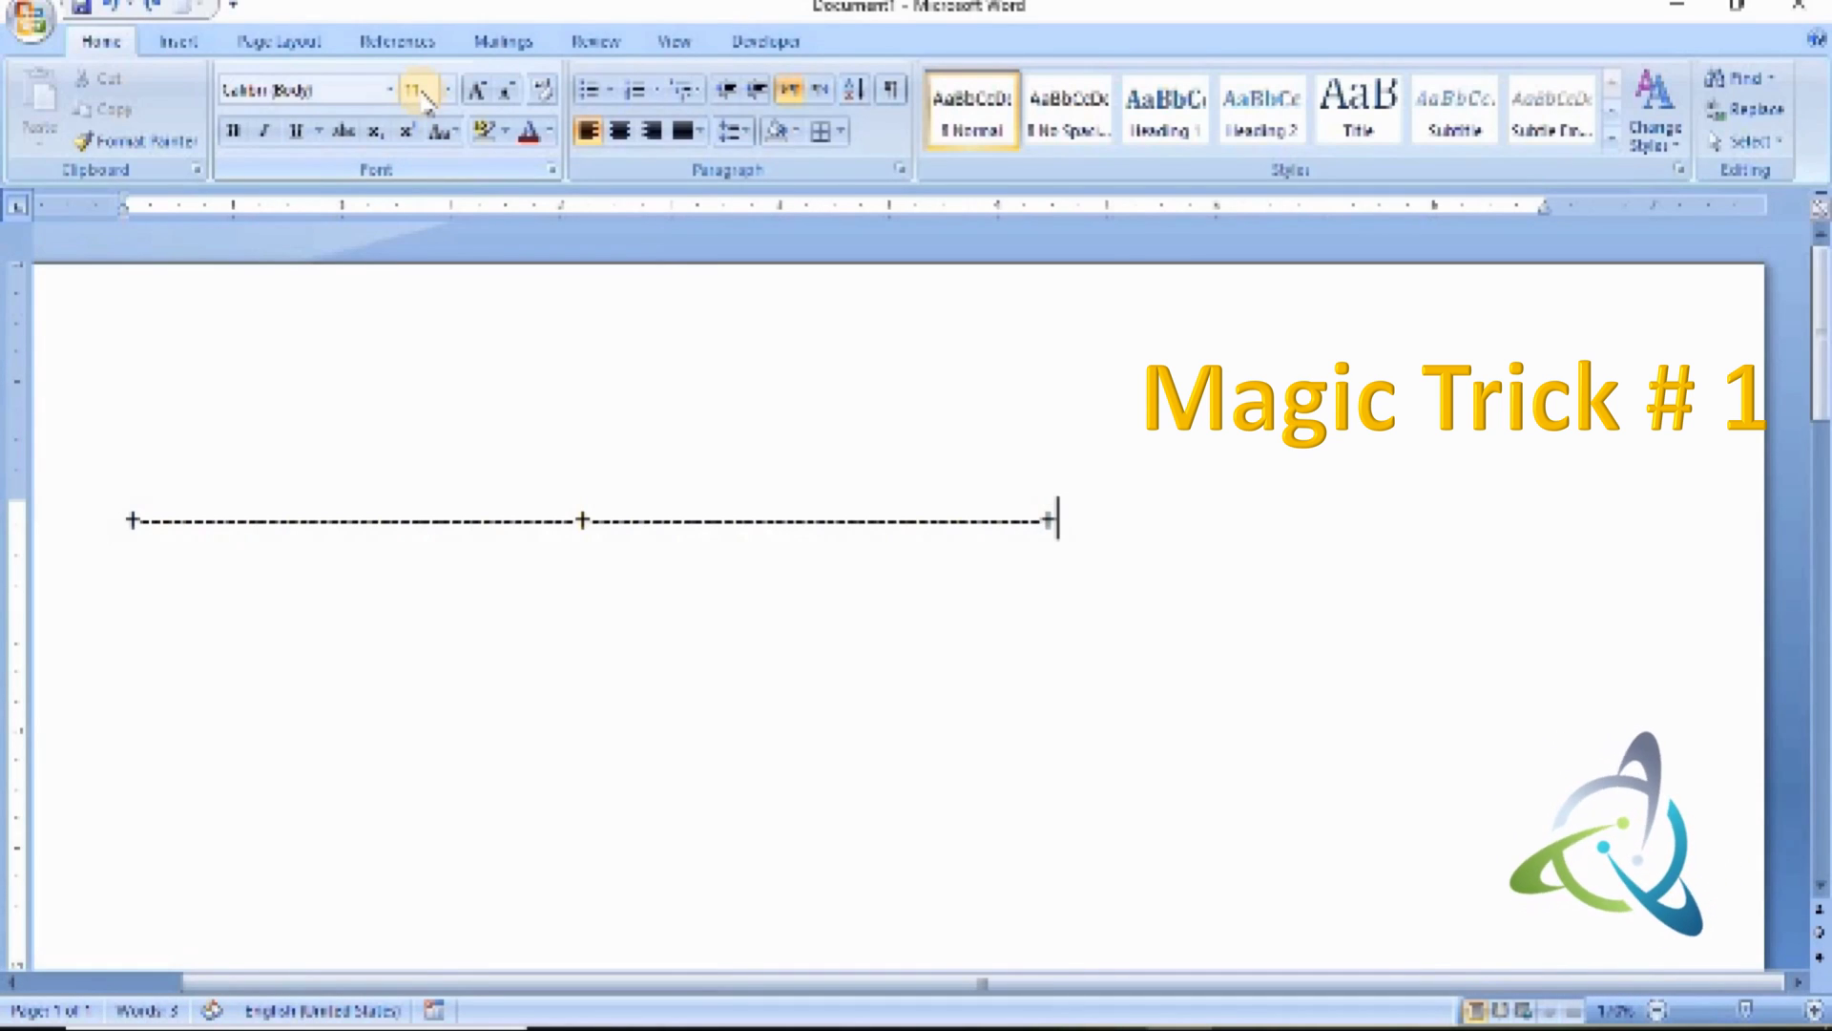
{"action": "key", "text": "Return"}
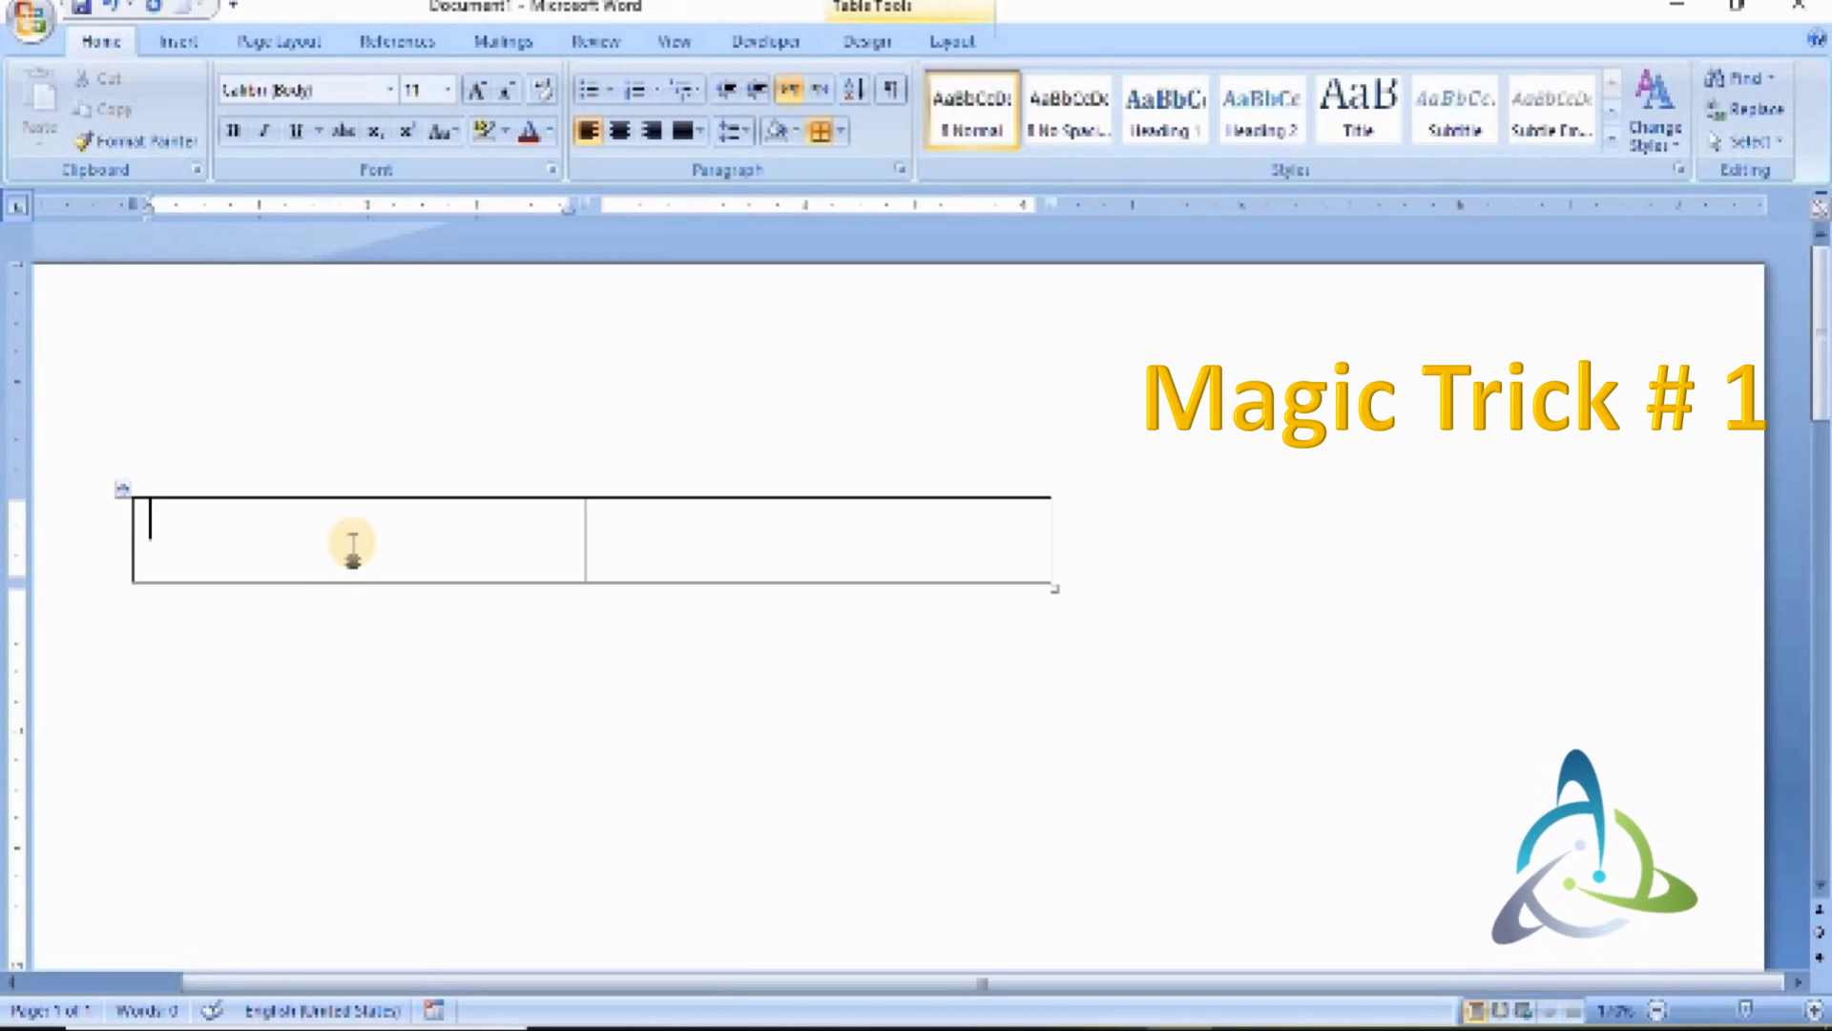
- Extend the two-column table with several more empty rows below the first one
{"action": "key", "text": "Tab"}
{"action": "key", "text": "Tab"}
{"action": "key", "text": "Tab"}
{"action": "key", "text": "Tab"}
{"action": "key", "text": "Tab"}
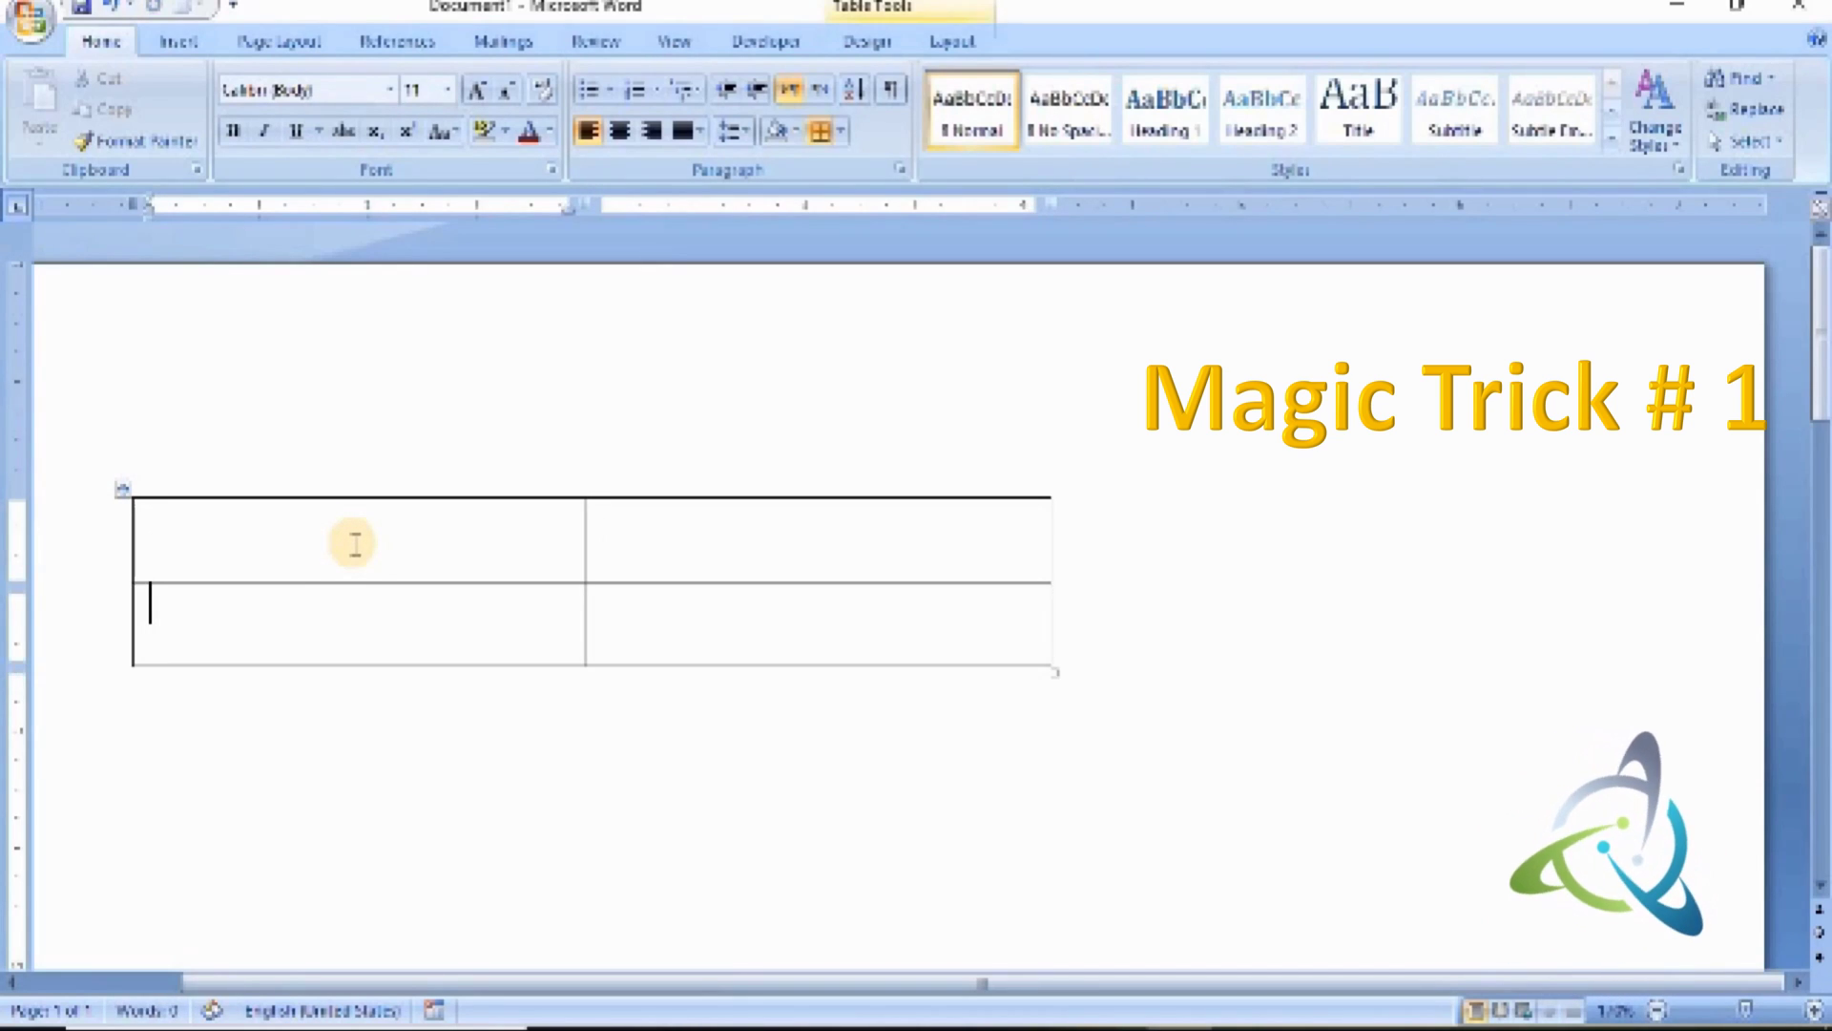
{"action": "key", "text": "Tab"}
{"action": "key", "text": "Tab"}
{"action": "key", "text": "Tab"}
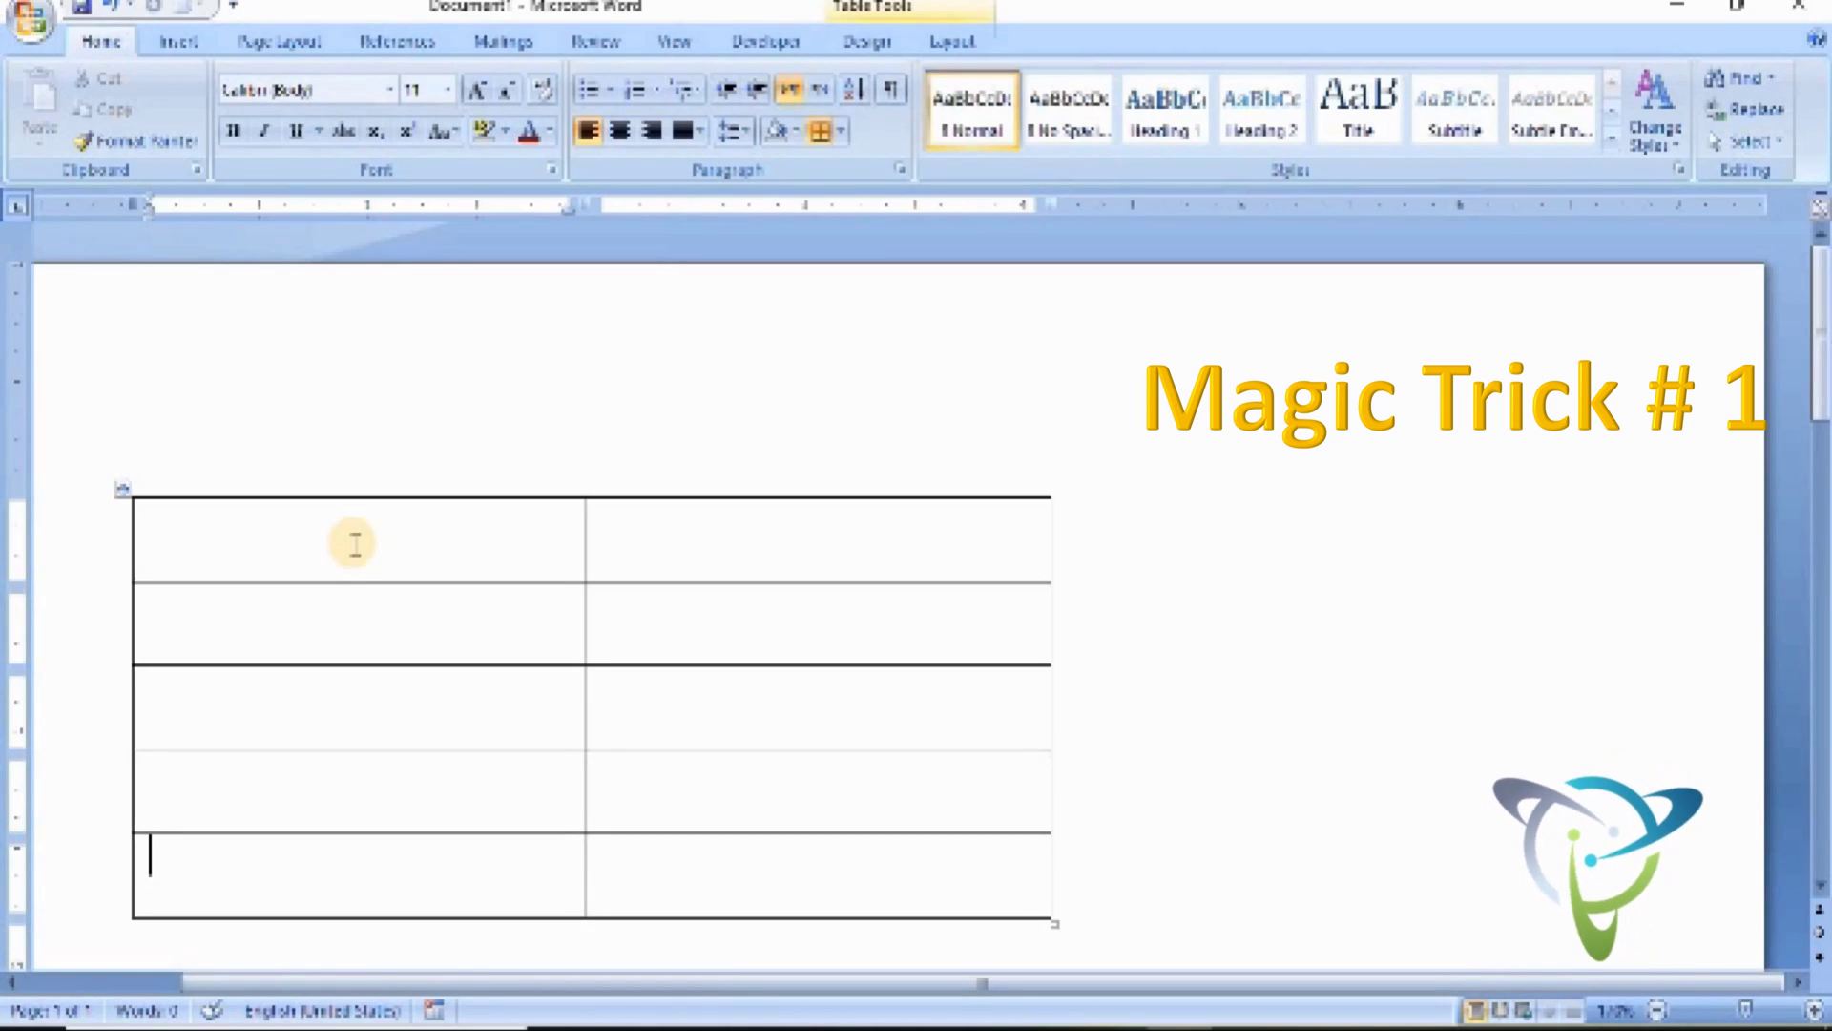
- Below the table, leave blank lines and autoformat a thin rule from three hyphens and a thick rule from three underscores
{"action": "key", "text": "Down"}
{"action": "key", "text": "Return"}
{"action": "key", "text": "Return"}
{"action": "key", "text": "Return"}
{"action": "key", "text": "Return"}
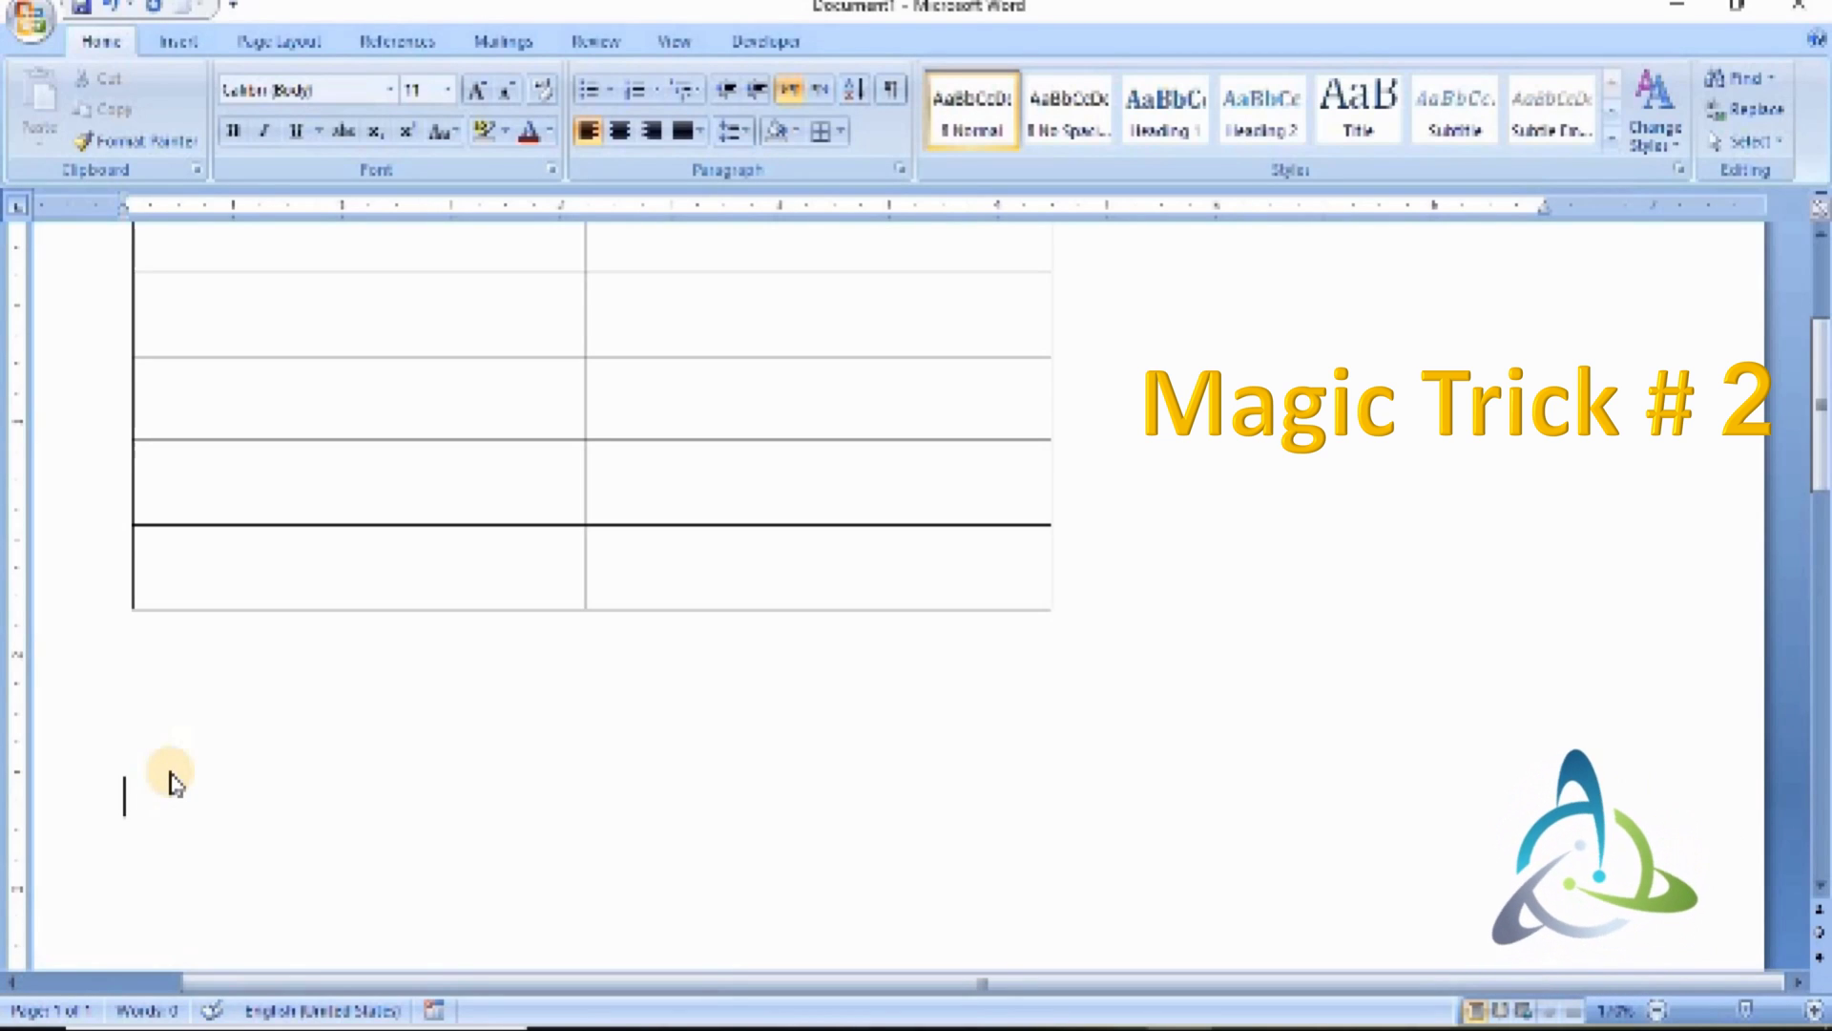
{"action": "type", "text": "---"}
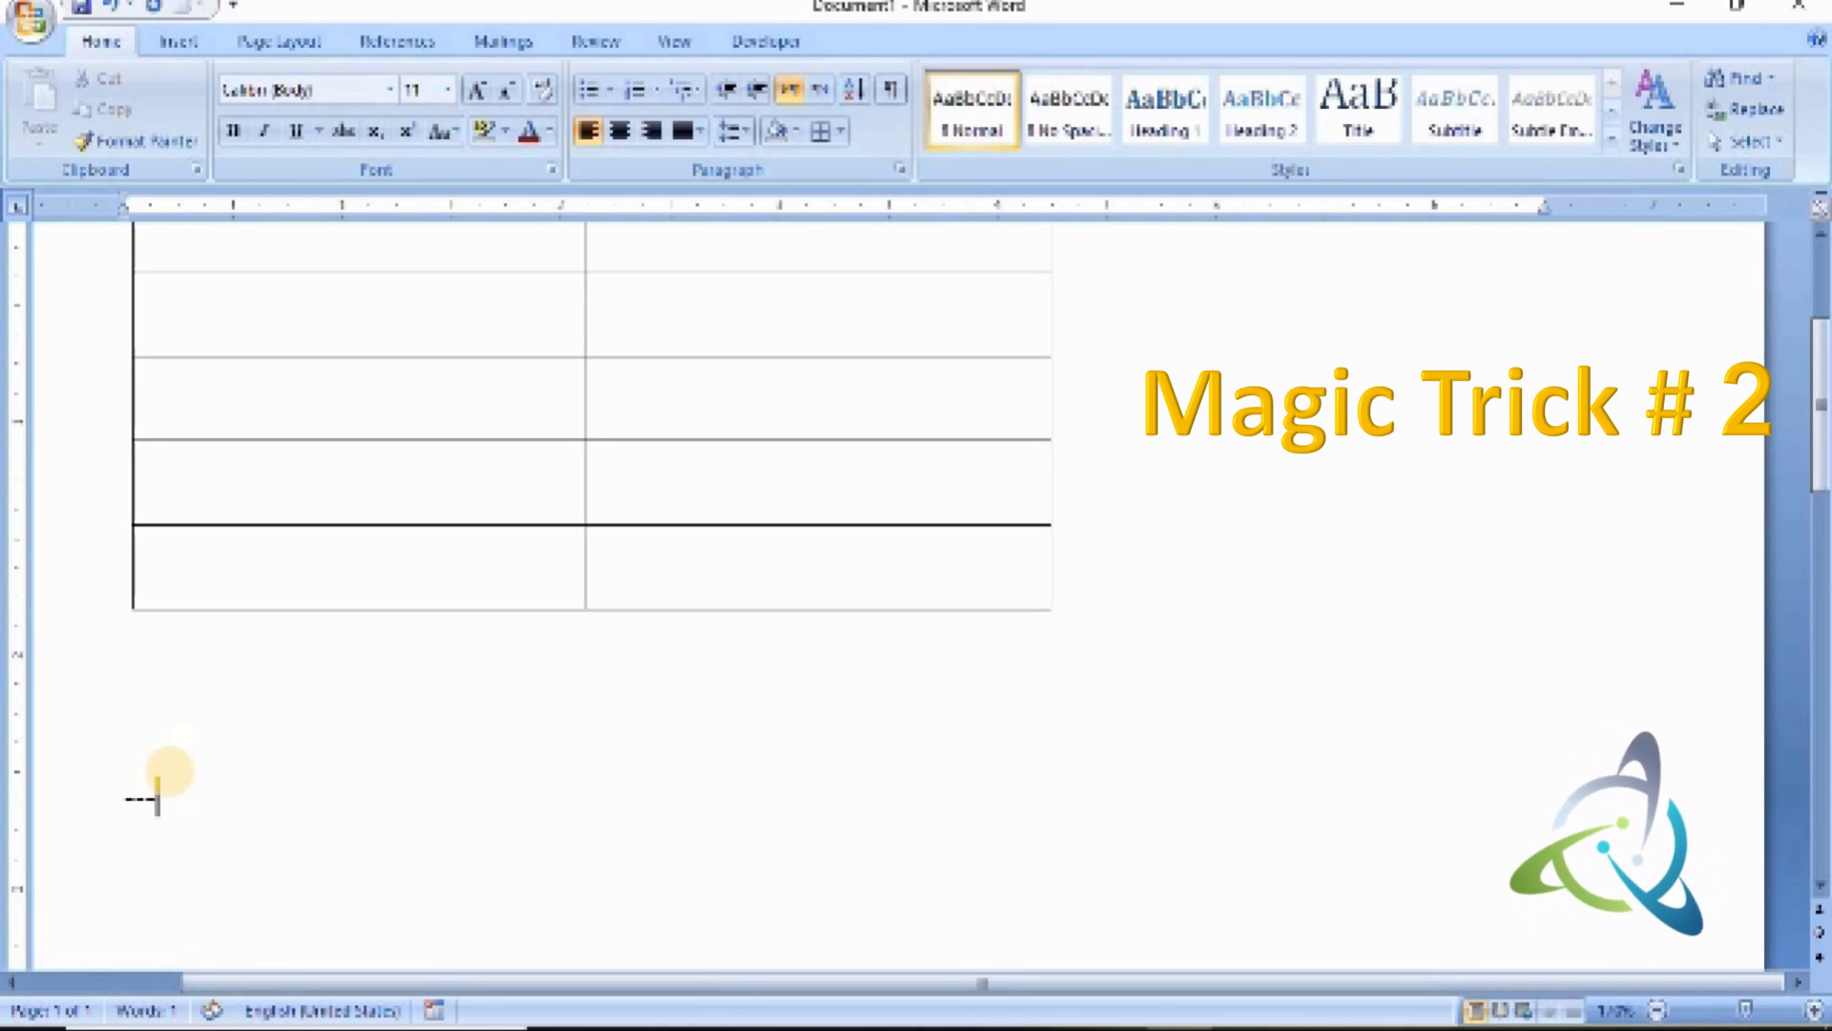
{"action": "key", "text": "Return"}
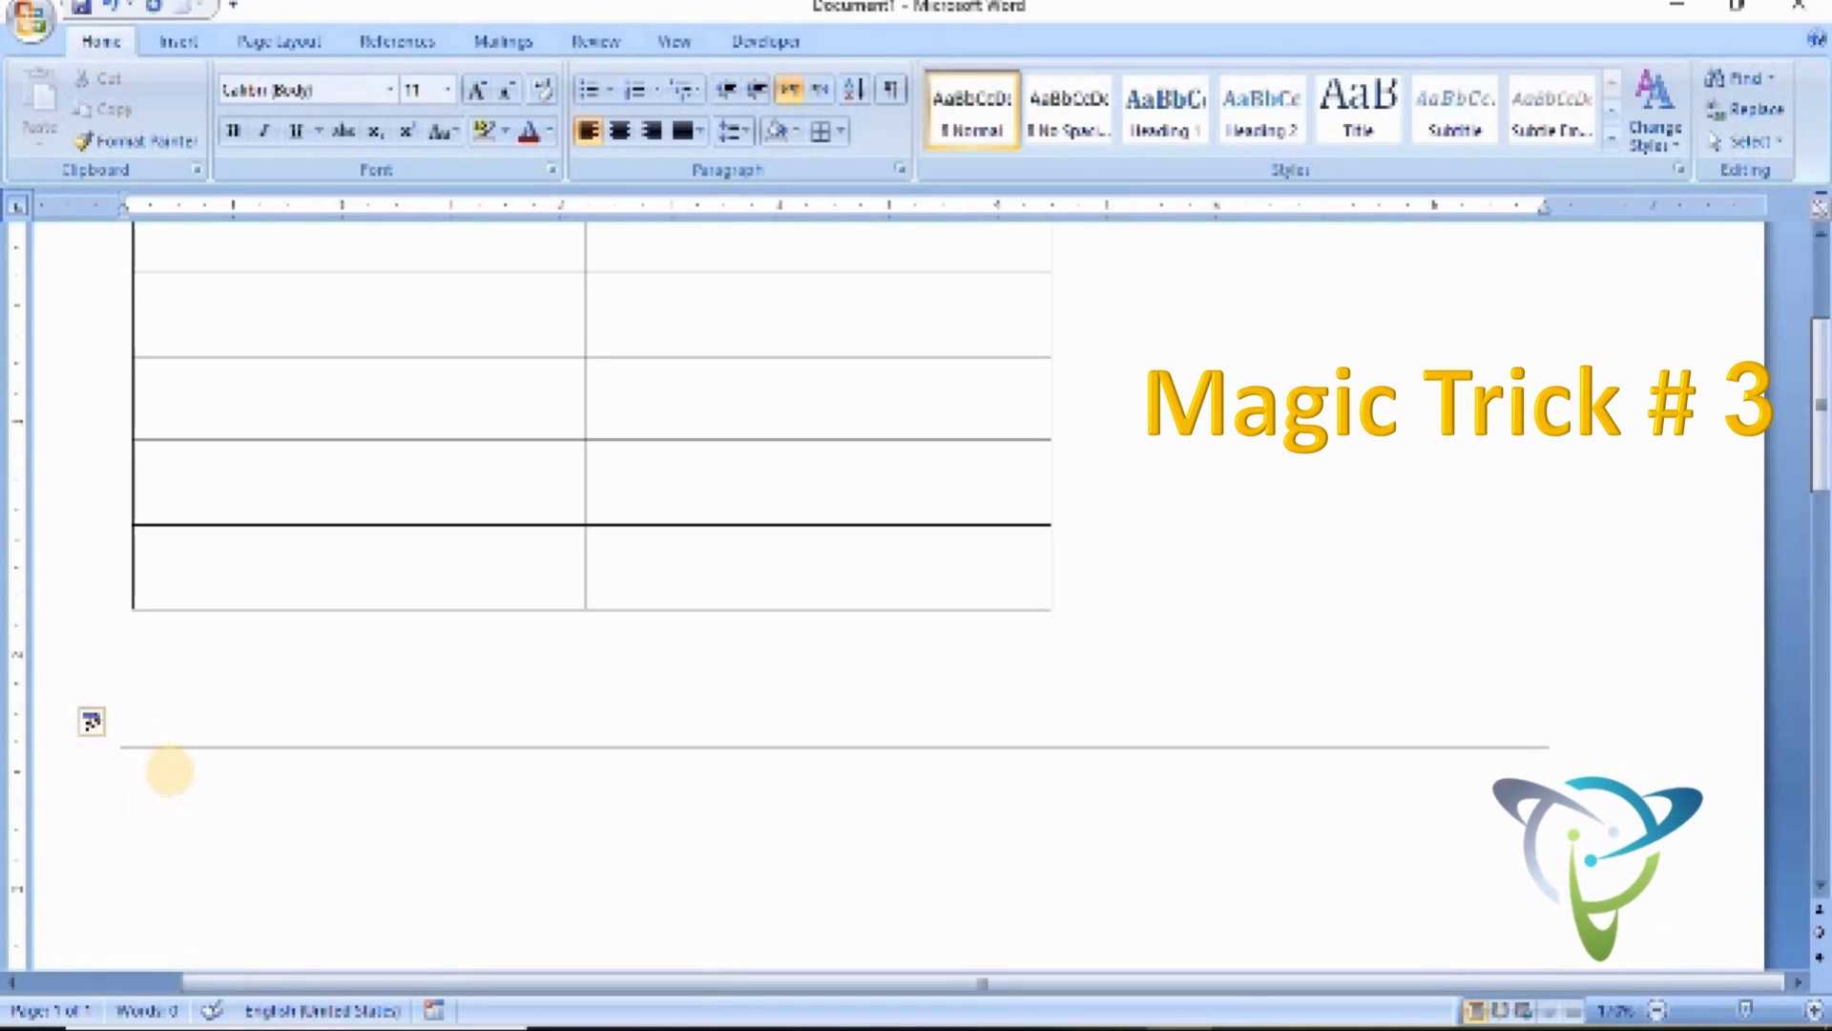
{"action": "type", "text": "___"}
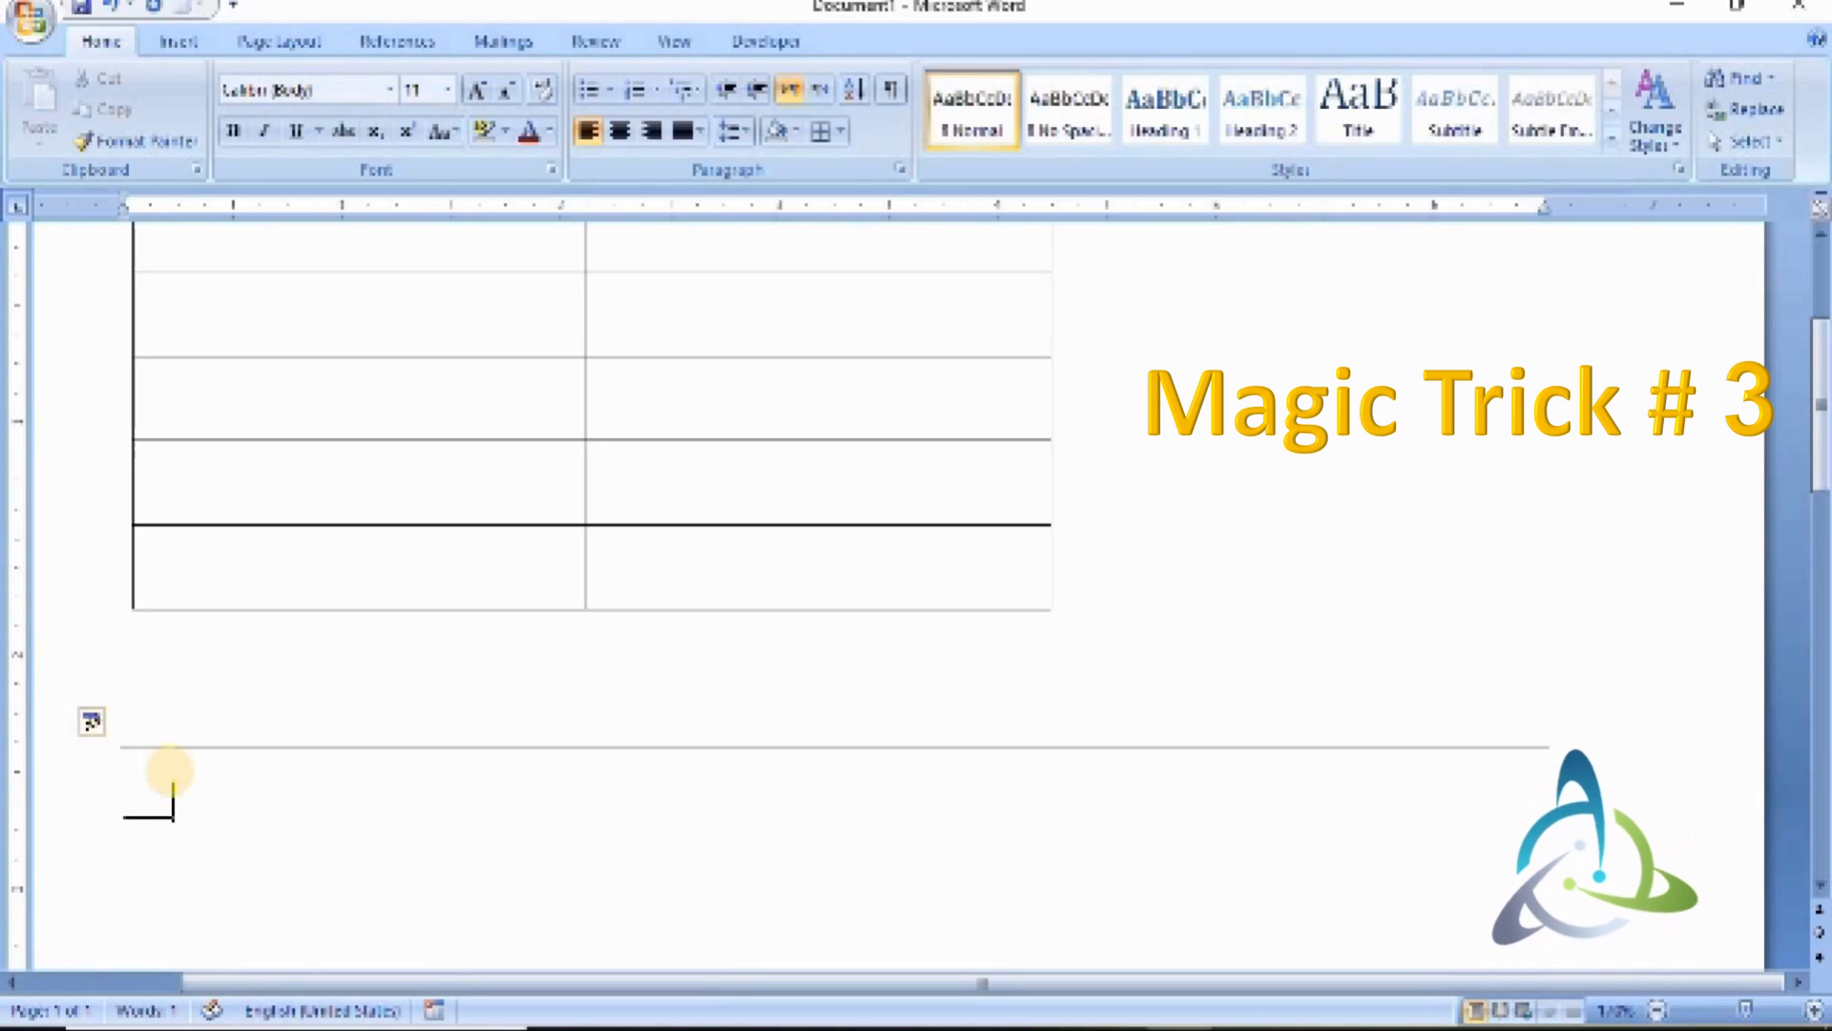
{"action": "key", "text": "Return"}
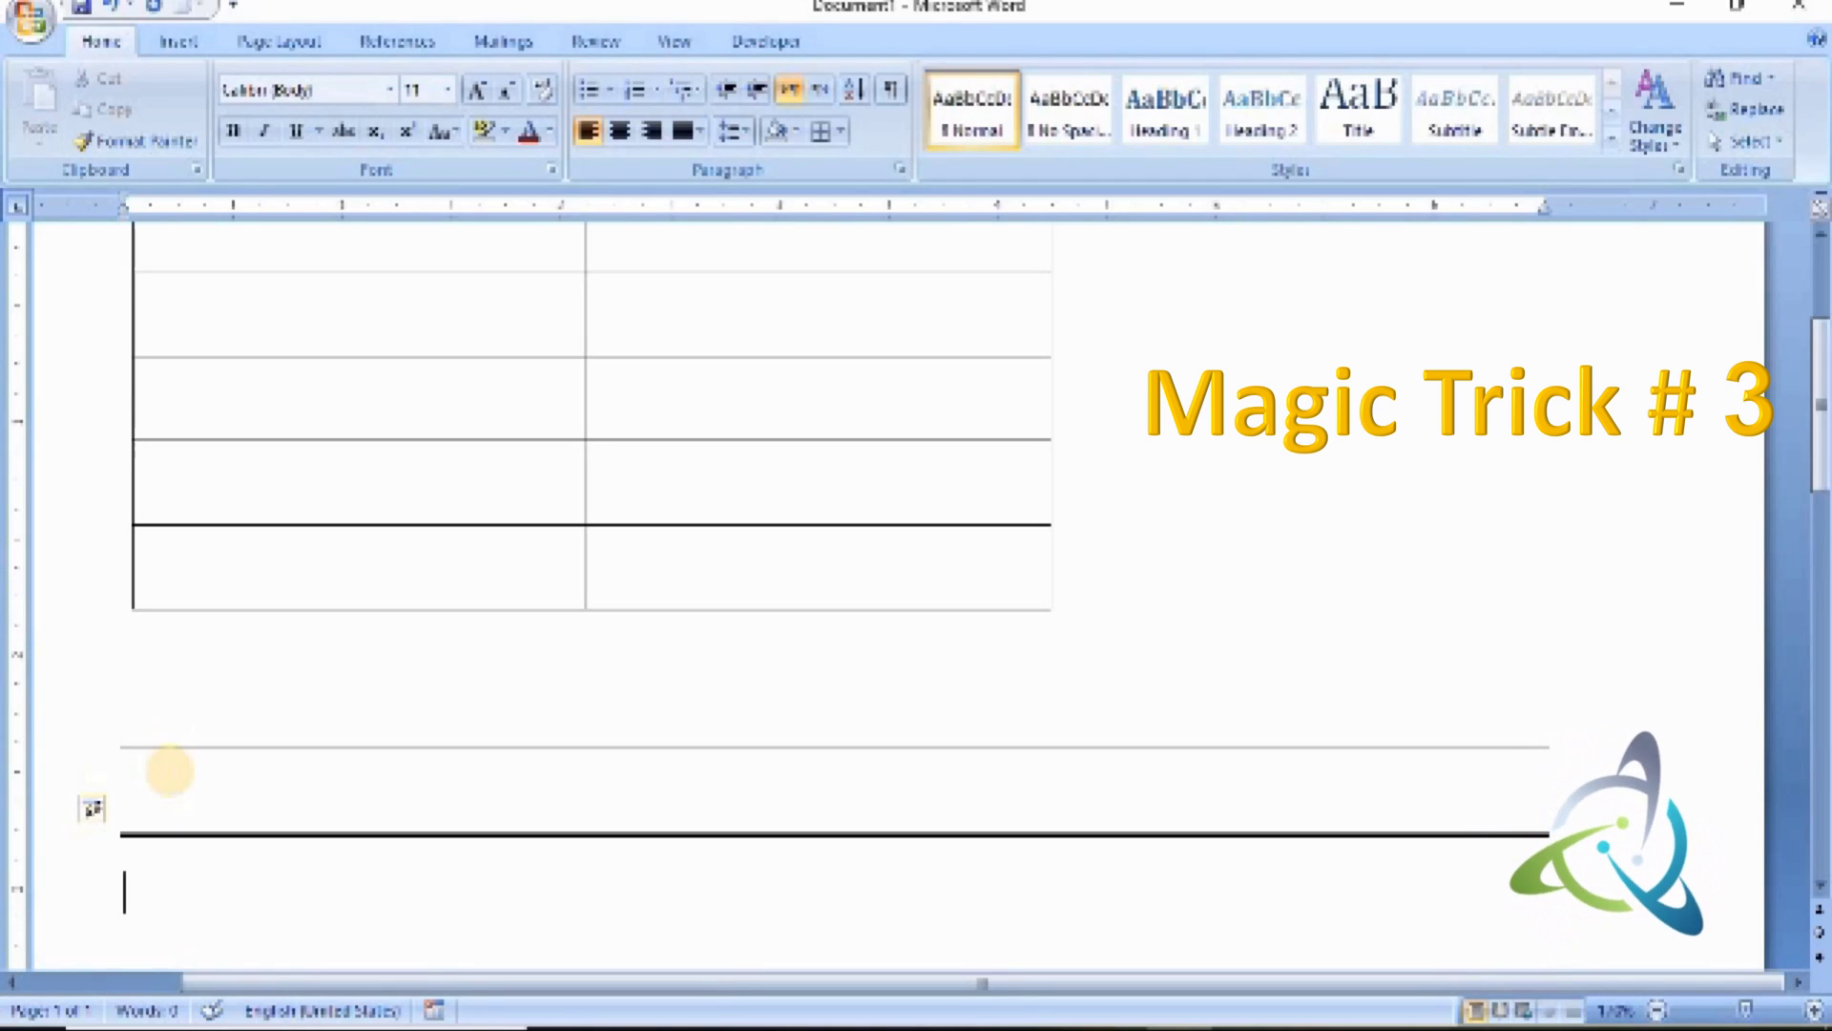
- Find and open the Windows On-Screen Keyboard over the document
{"action": "key", "text": "super"}
{"action": "type", "text": "key"}
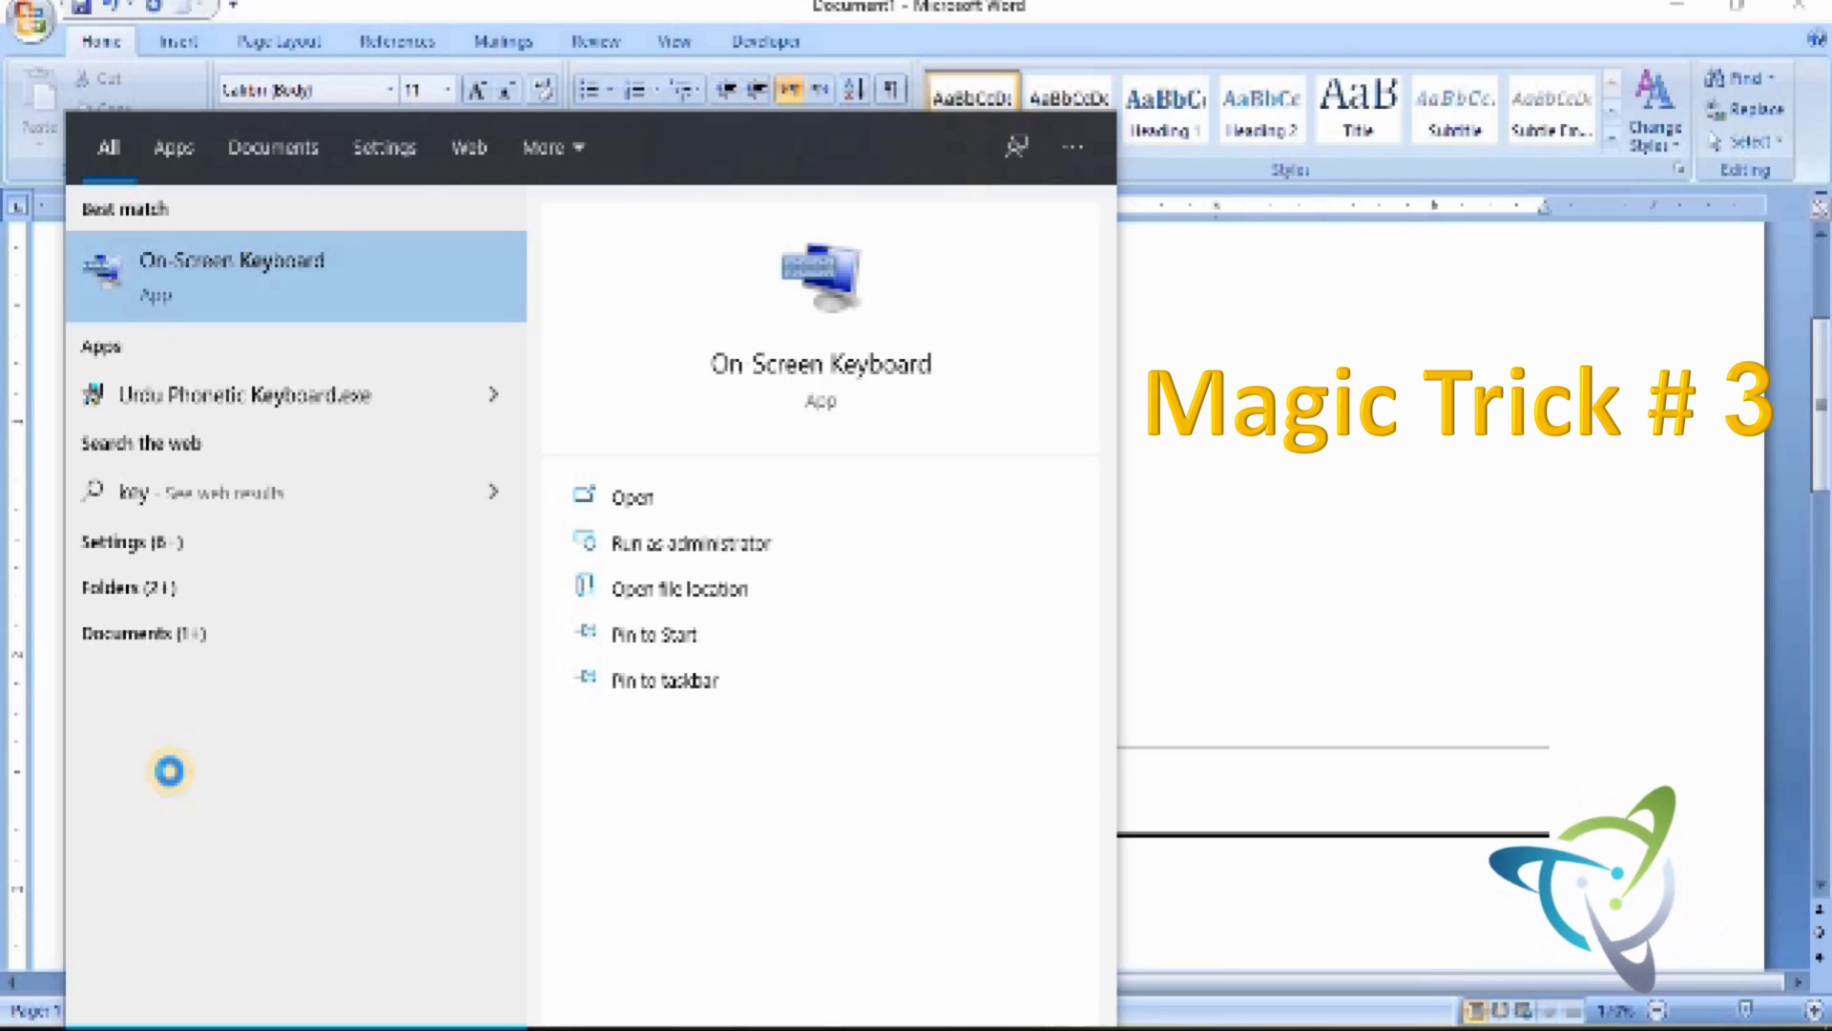
{"action": "key", "text": "Return"}
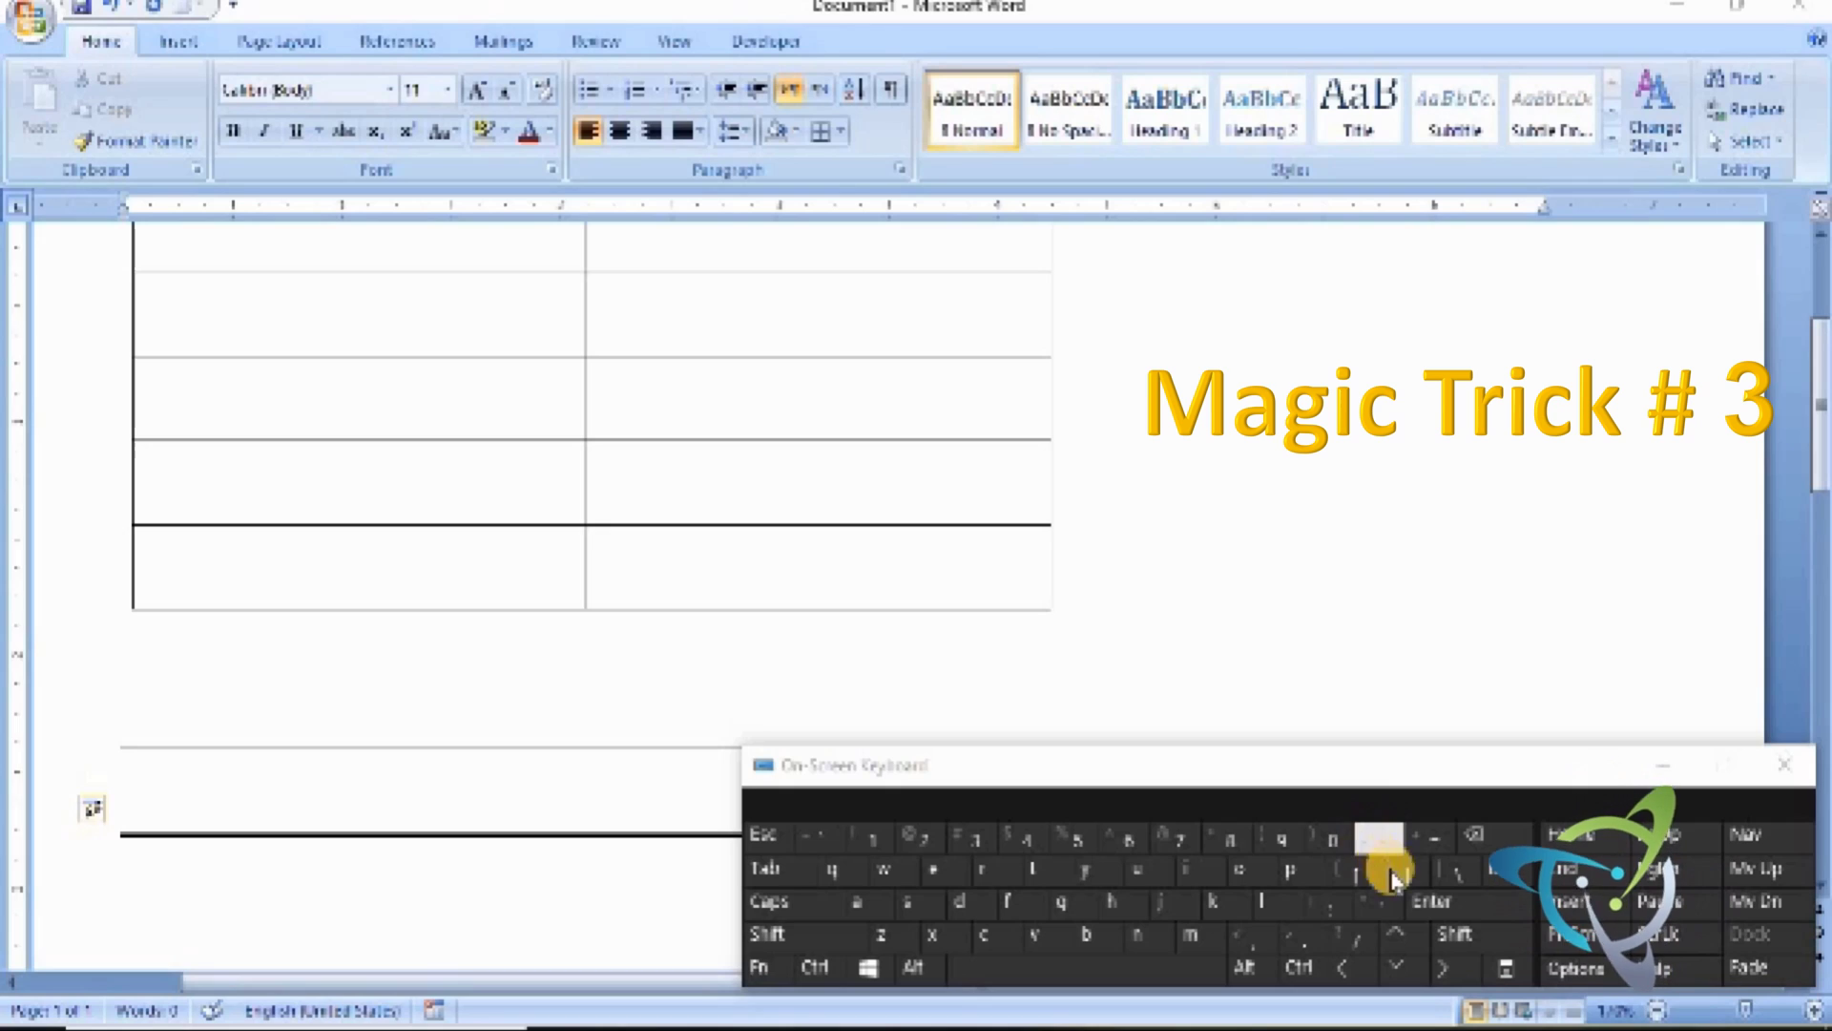
{"action": "left_click", "coordinate": [1455, 933]}
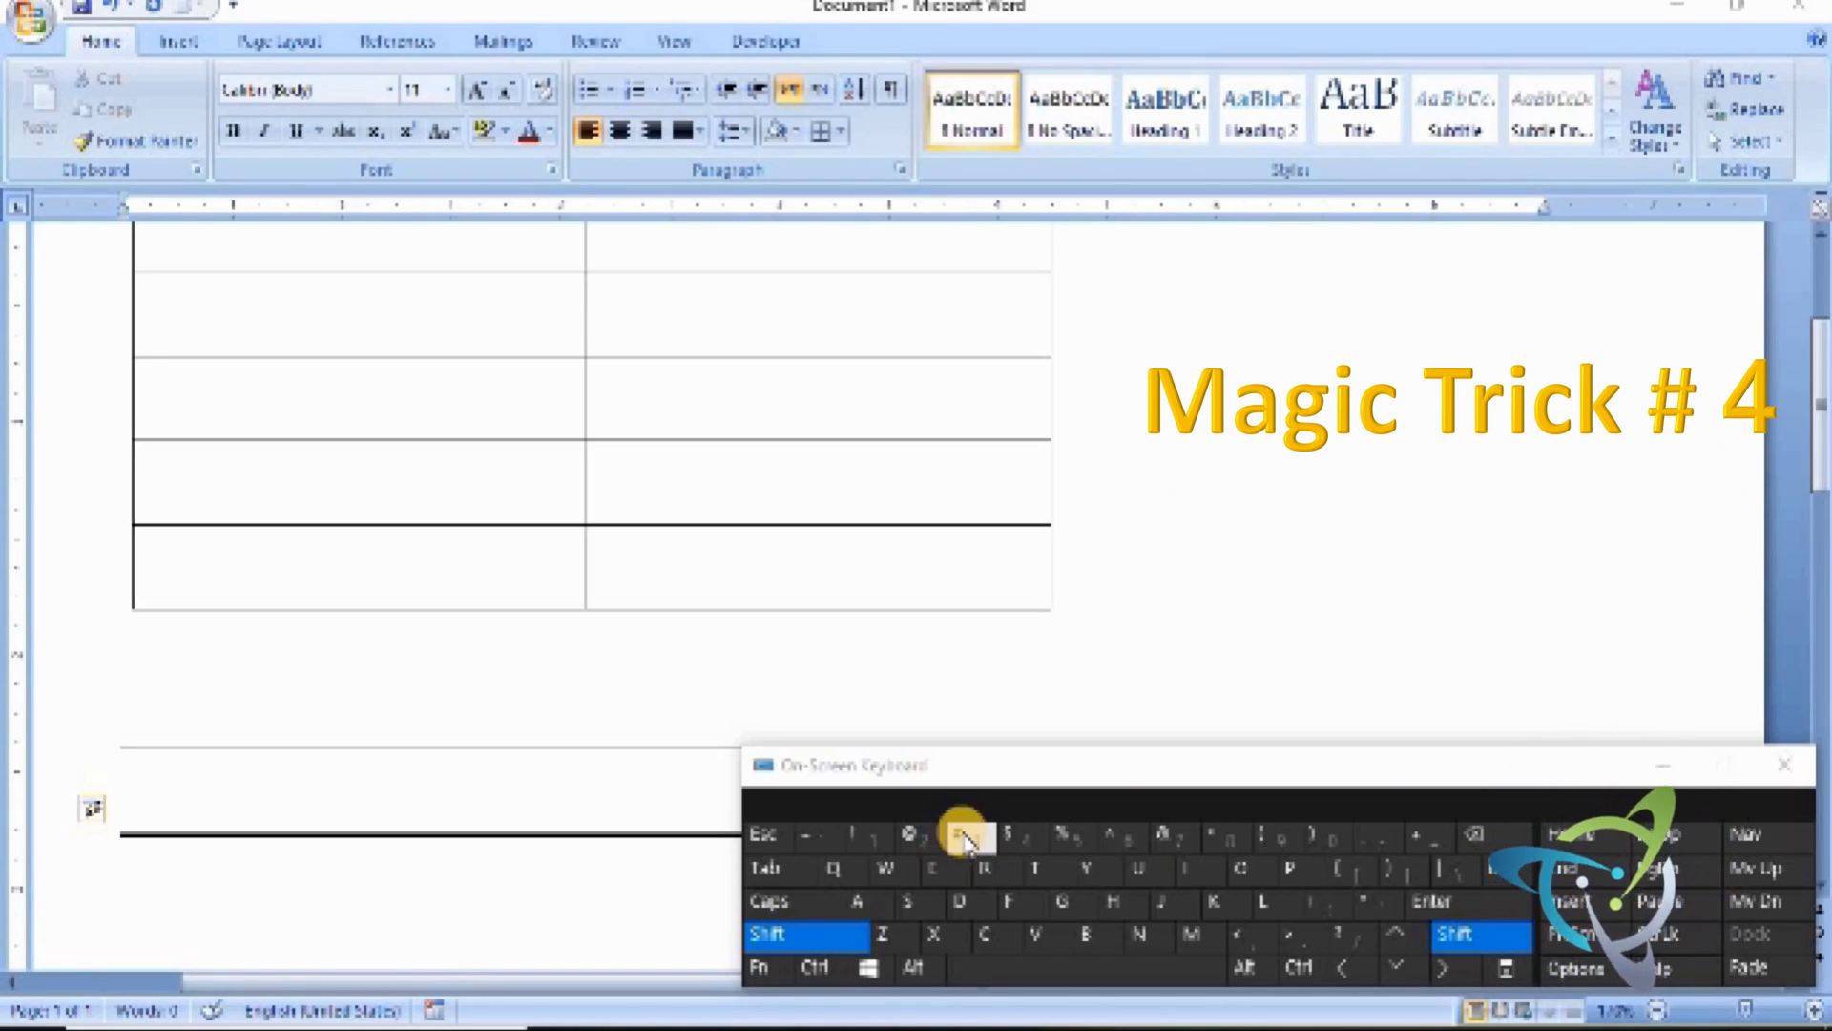
- Autoformat a triple horizontal rule under the thick one from three # characters
{"action": "left_click", "coordinate": [642, 888]}
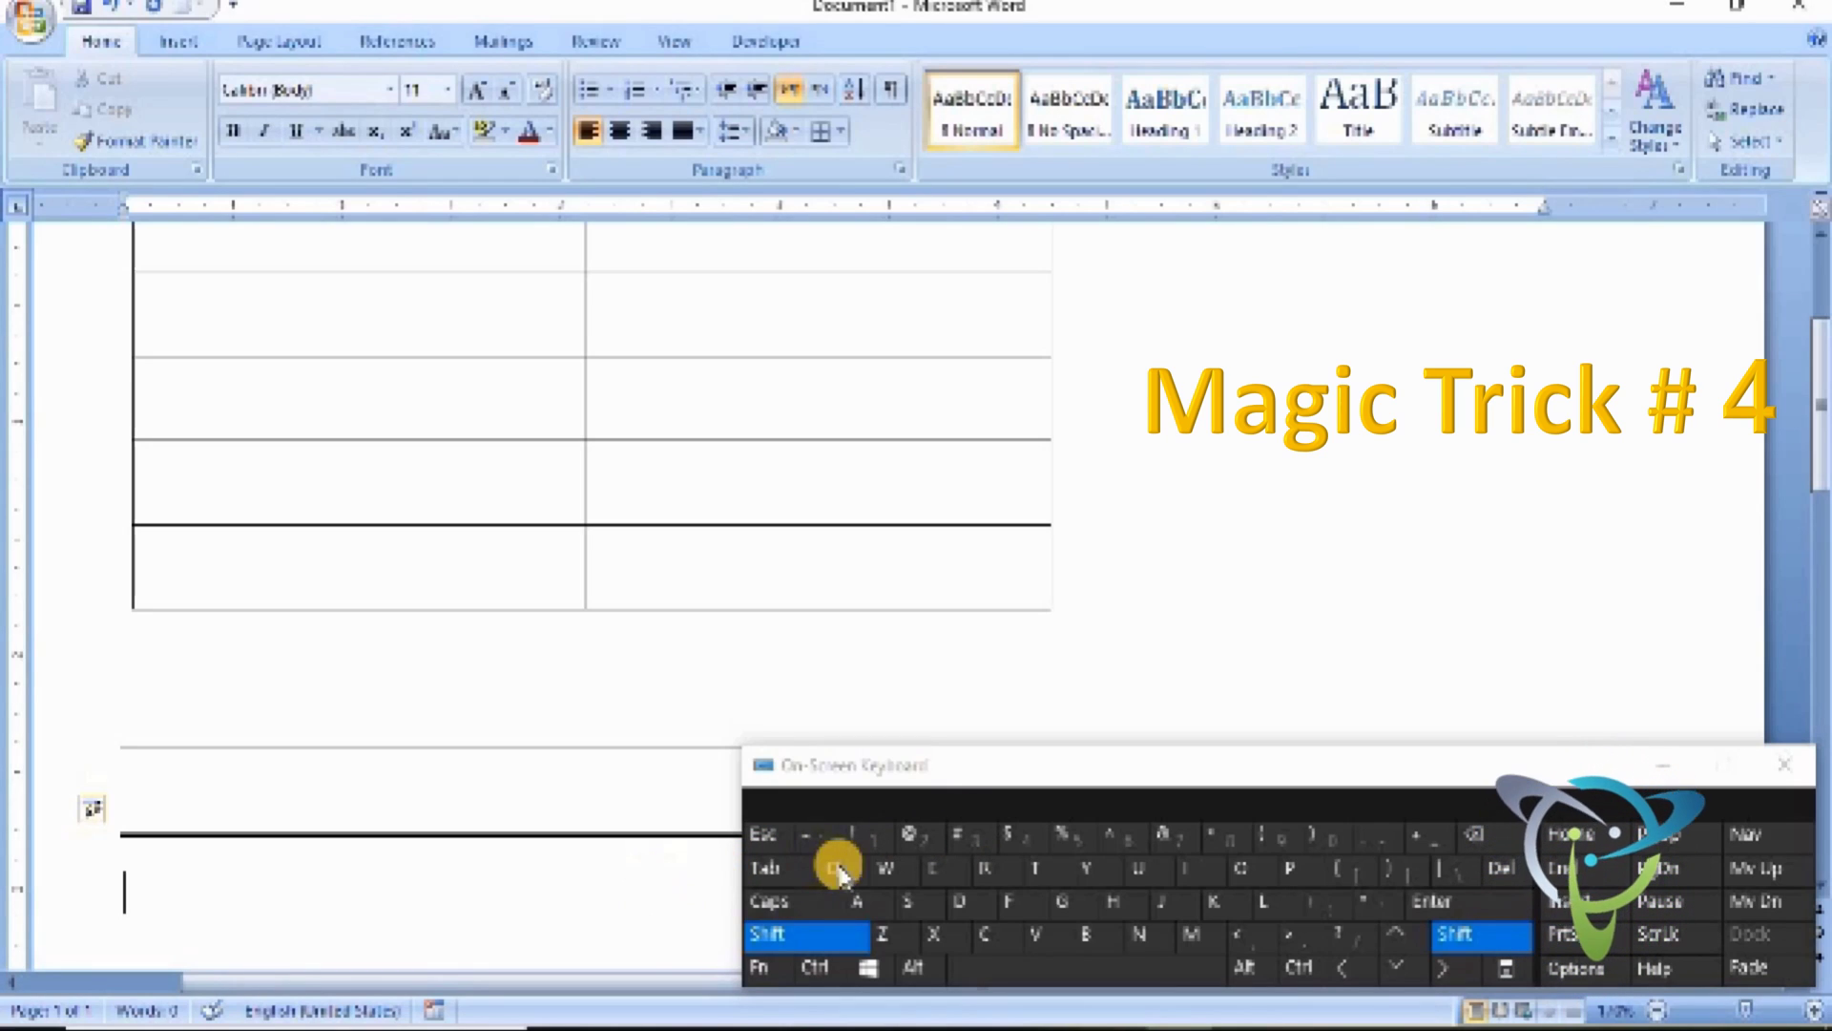
{"action": "left_click", "coordinate": [958, 839]}
{"action": "left_click", "coordinate": [957, 840]}
{"action": "left_click", "coordinate": [957, 839]}
{"action": "key", "text": "BackSpace"}
{"action": "key", "text": "BackSpace"}
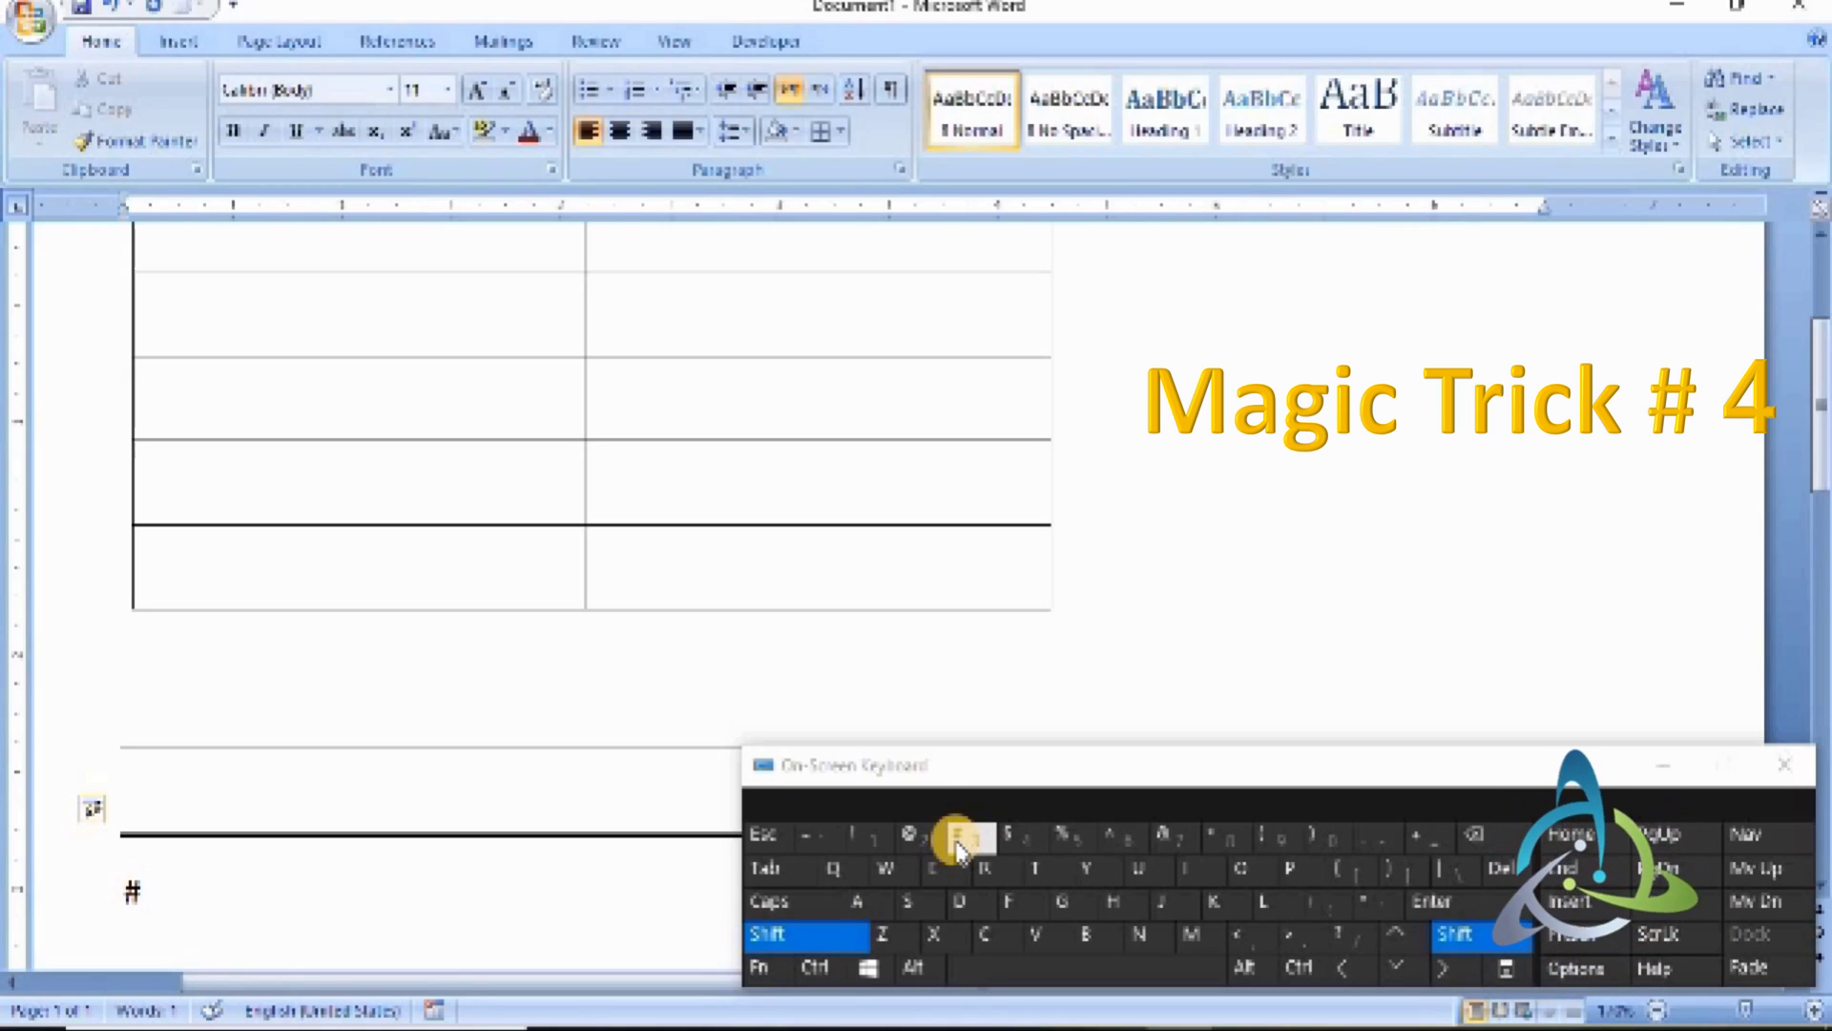
{"action": "left_click", "coordinate": [957, 840], "text": "shift"}
{"action": "left_click", "coordinate": [957, 840], "text": "shift"}
{"action": "key", "text": "Return"}
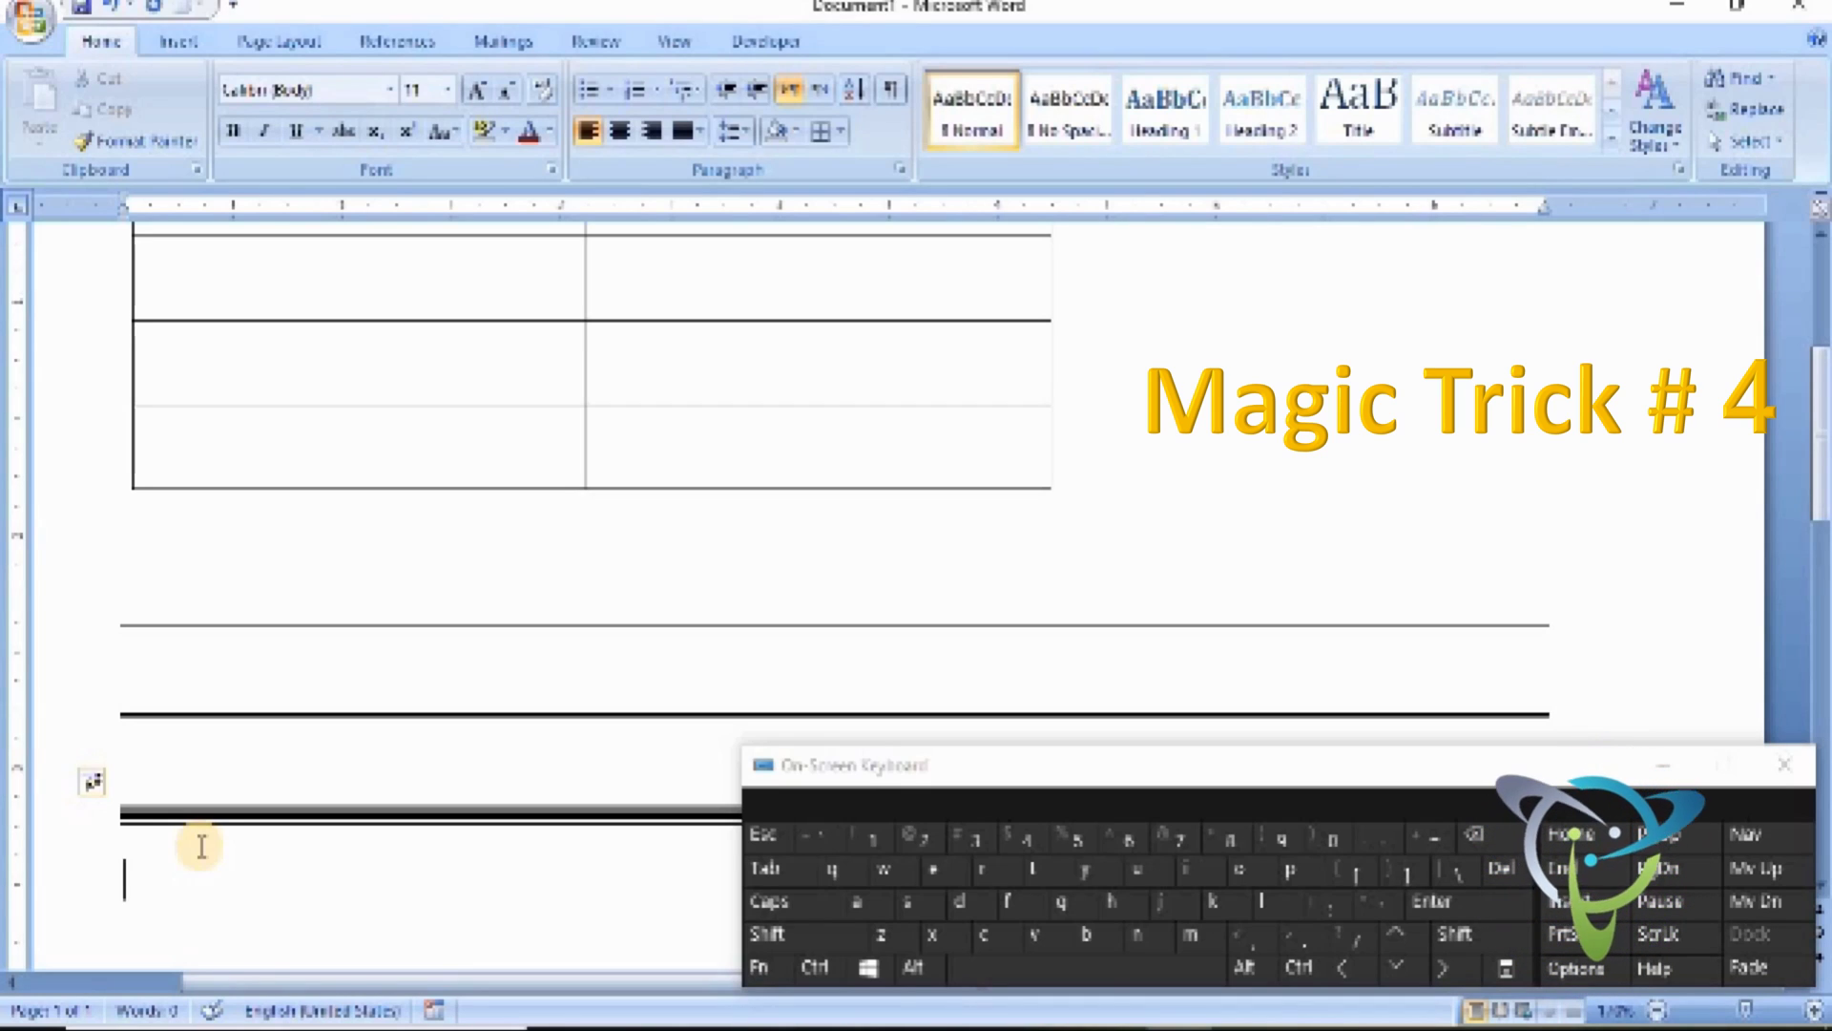
- Autoformat a wavy horizontal rule under the triple one from three tildes
{"action": "left_click", "coordinate": [811, 838]}
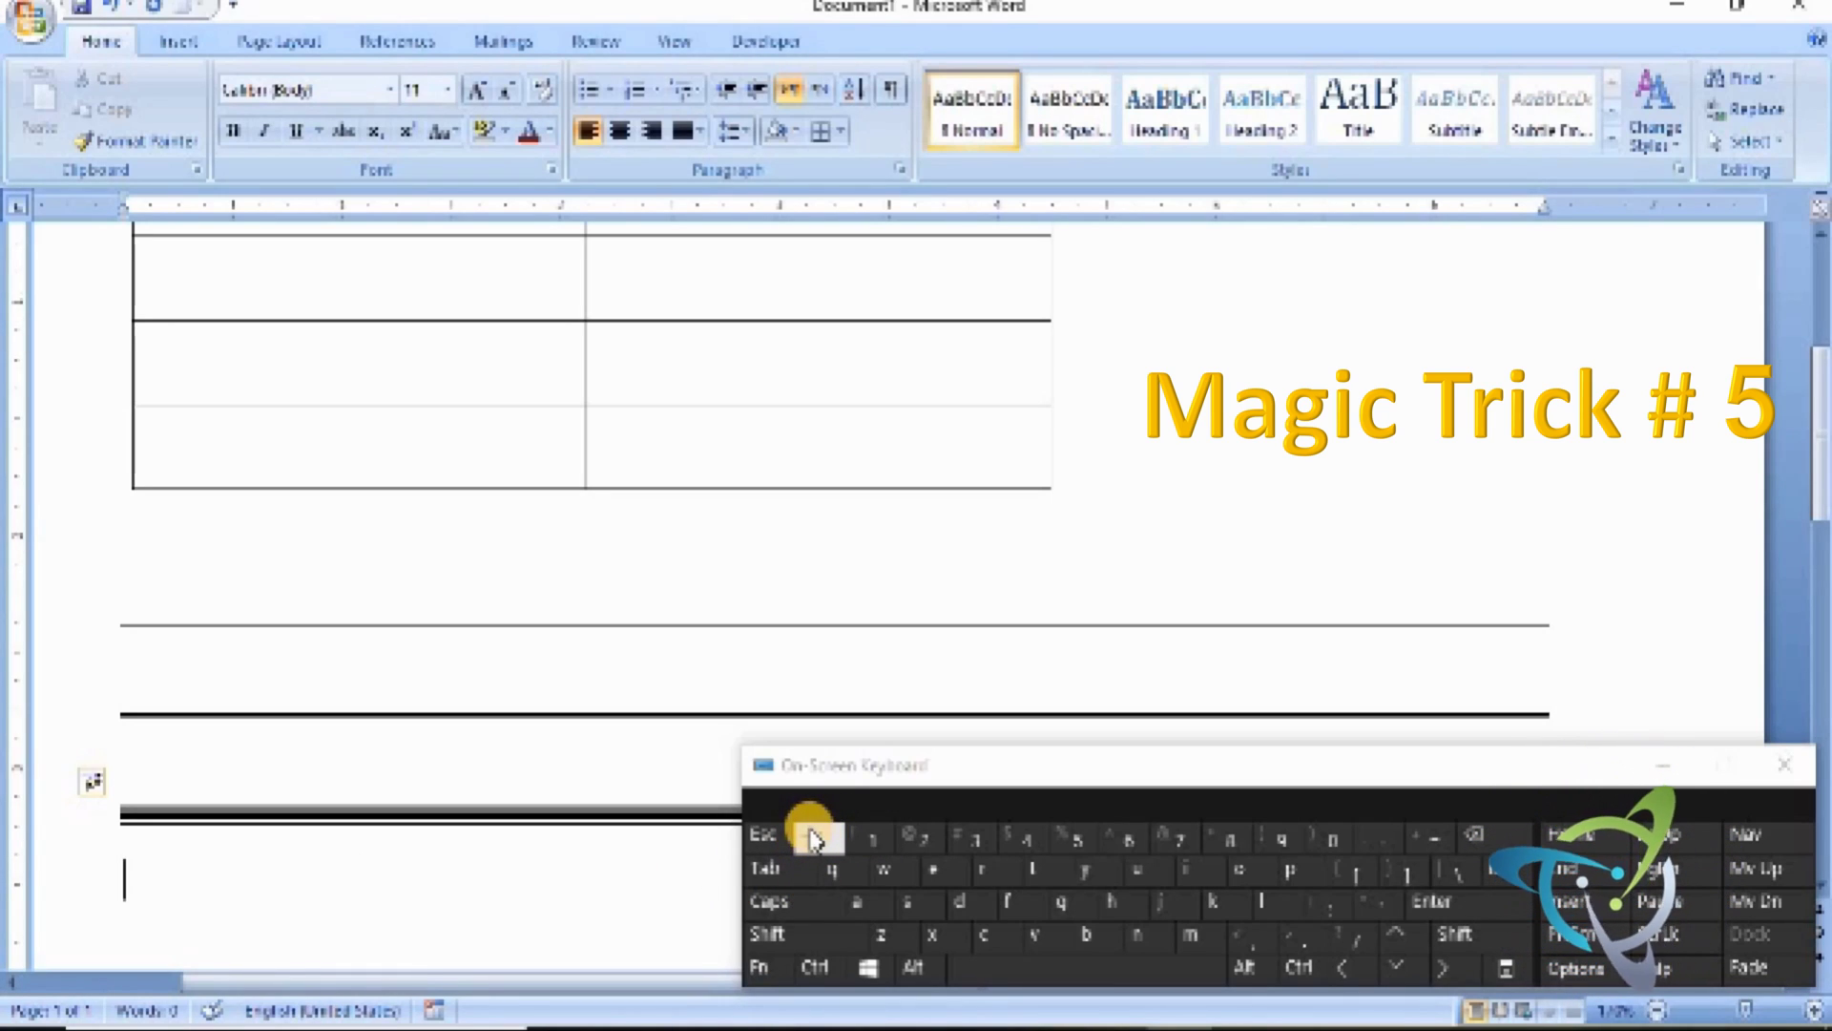
{"action": "key", "text": "shift"}
{"action": "left_click", "coordinate": [811, 838]}
{"action": "left_click", "coordinate": [812, 837]}
{"action": "left_click", "coordinate": [811, 838]}
{"action": "key", "text": "shift+Home"}
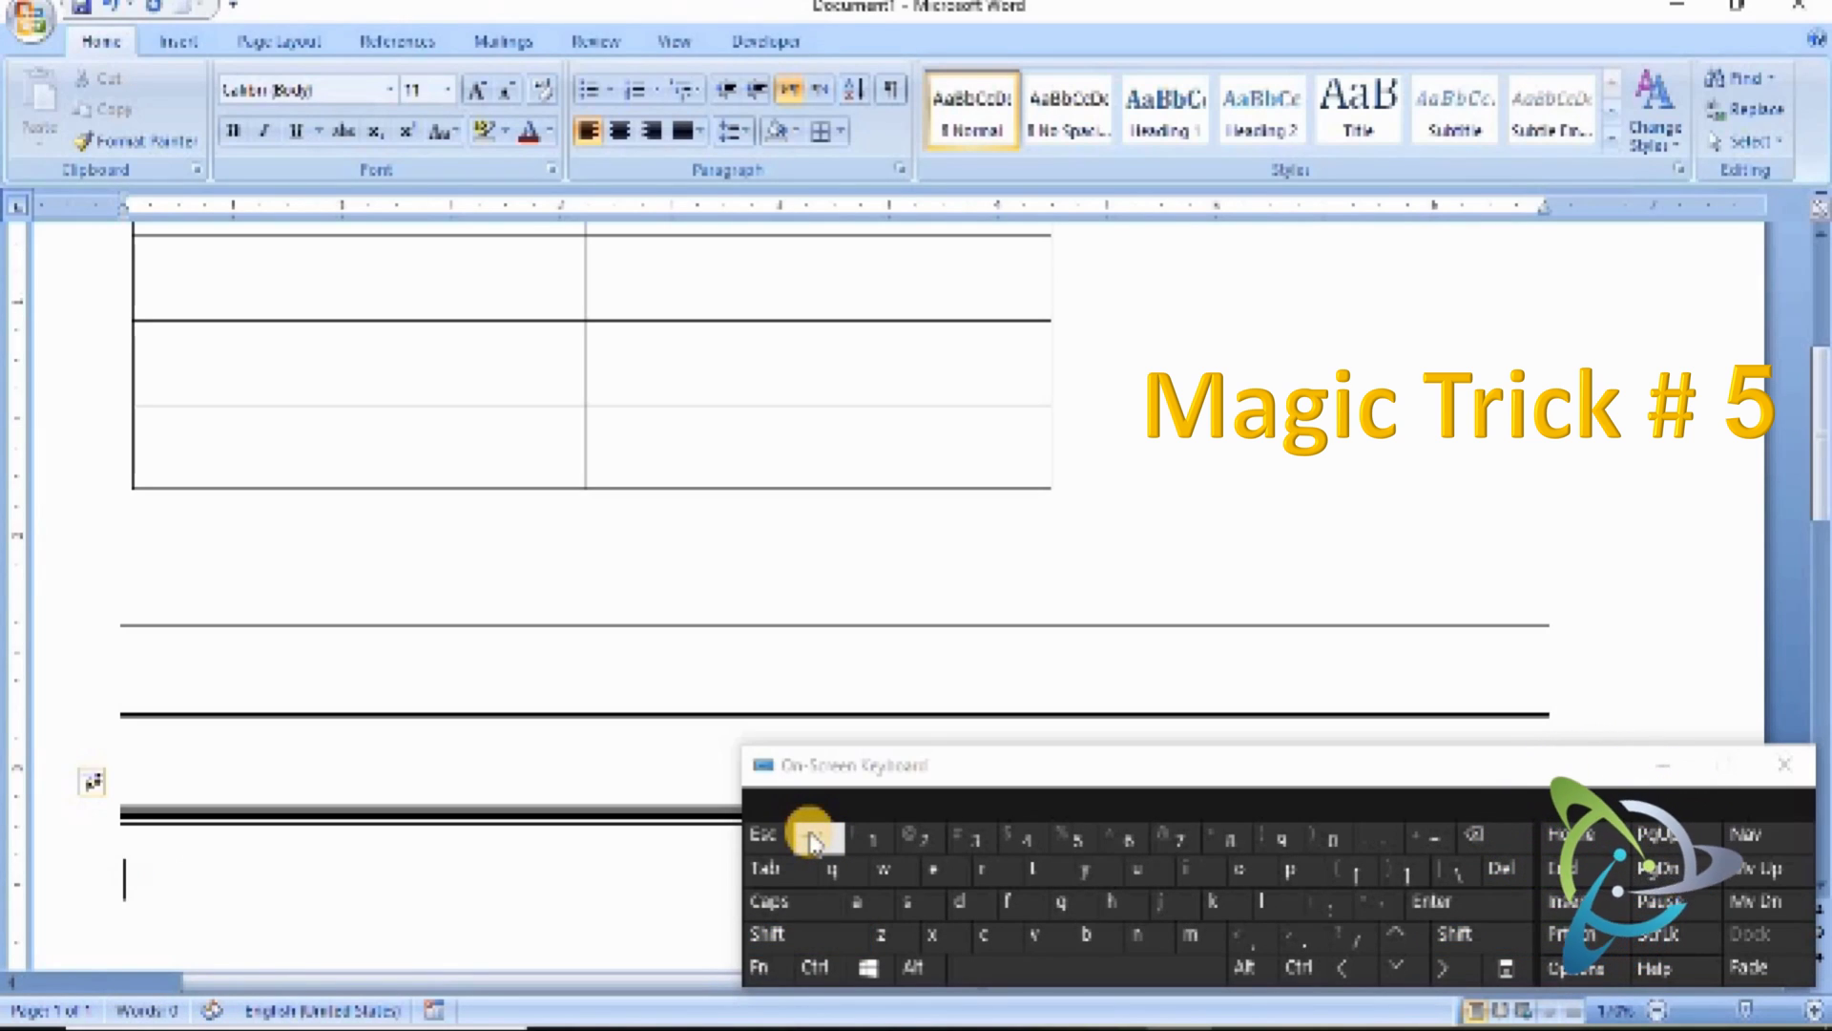
{"action": "key", "text": "BackSpace"}
{"action": "left_click", "coordinate": [811, 838]}
{"action": "left_click", "coordinate": [811, 838]}
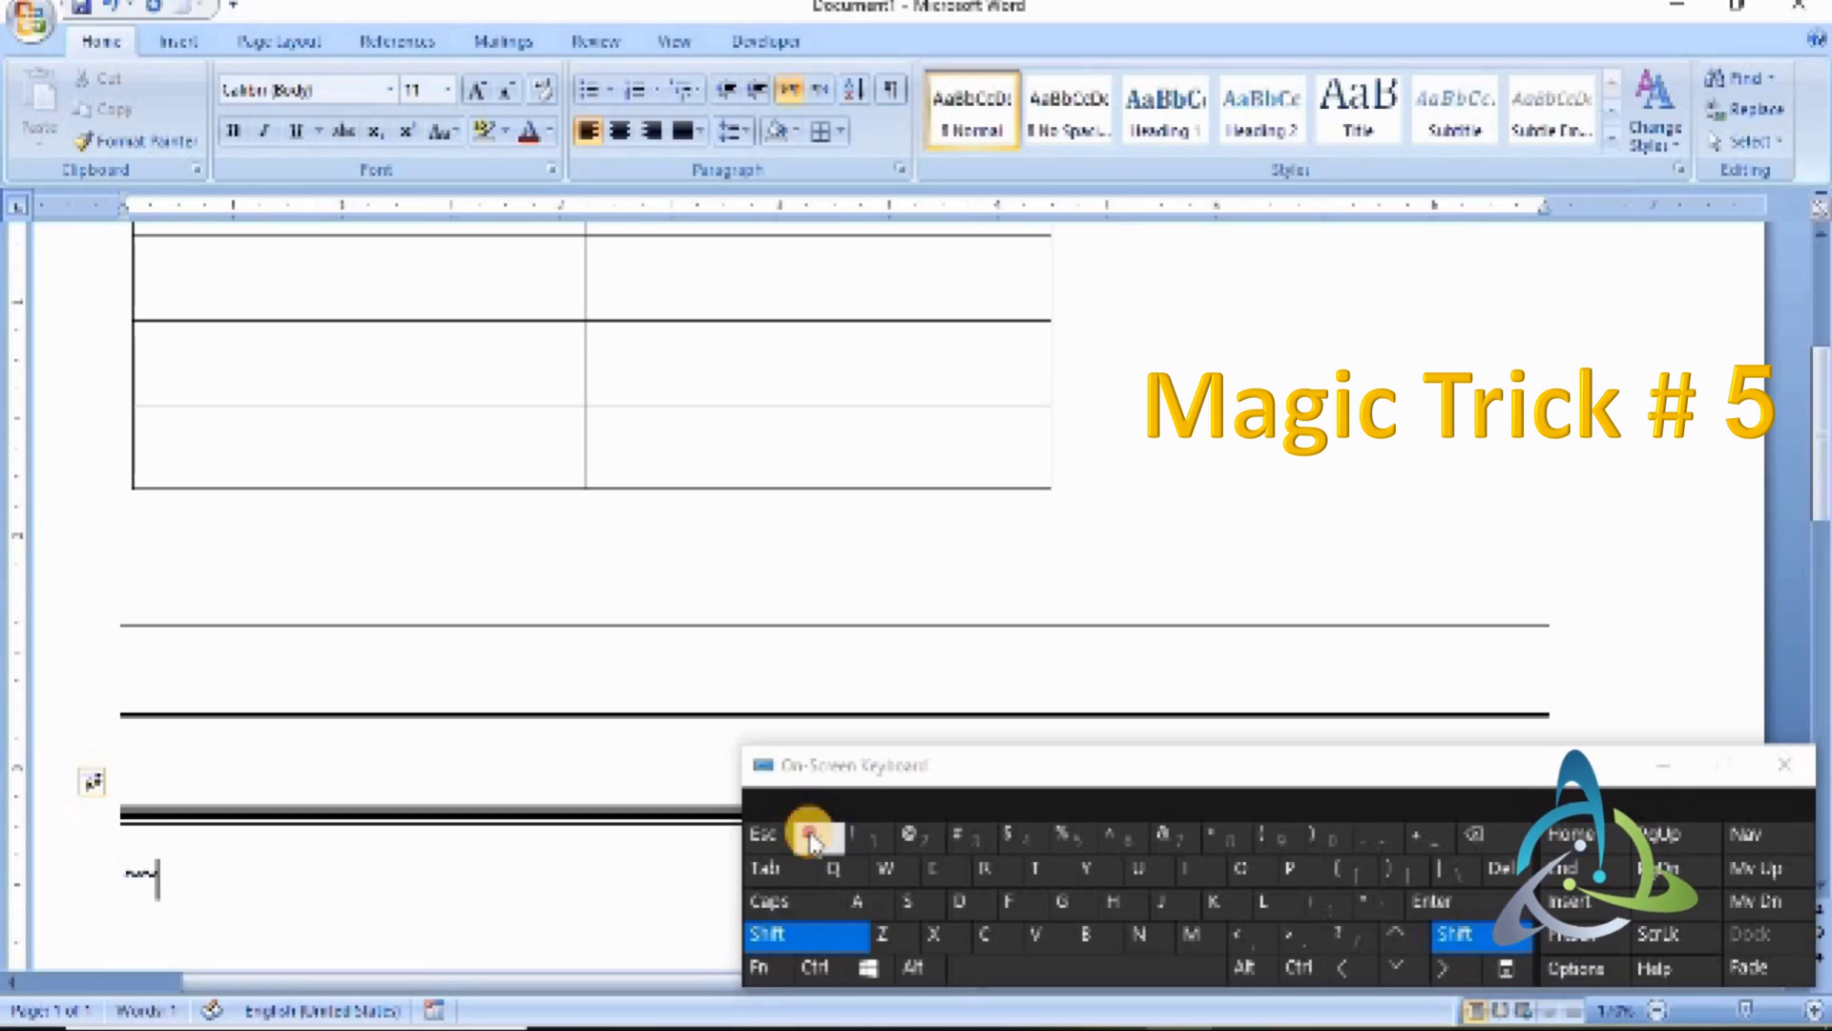
{"action": "left_click", "coordinate": [811, 837]}
{"action": "key", "text": "Return"}
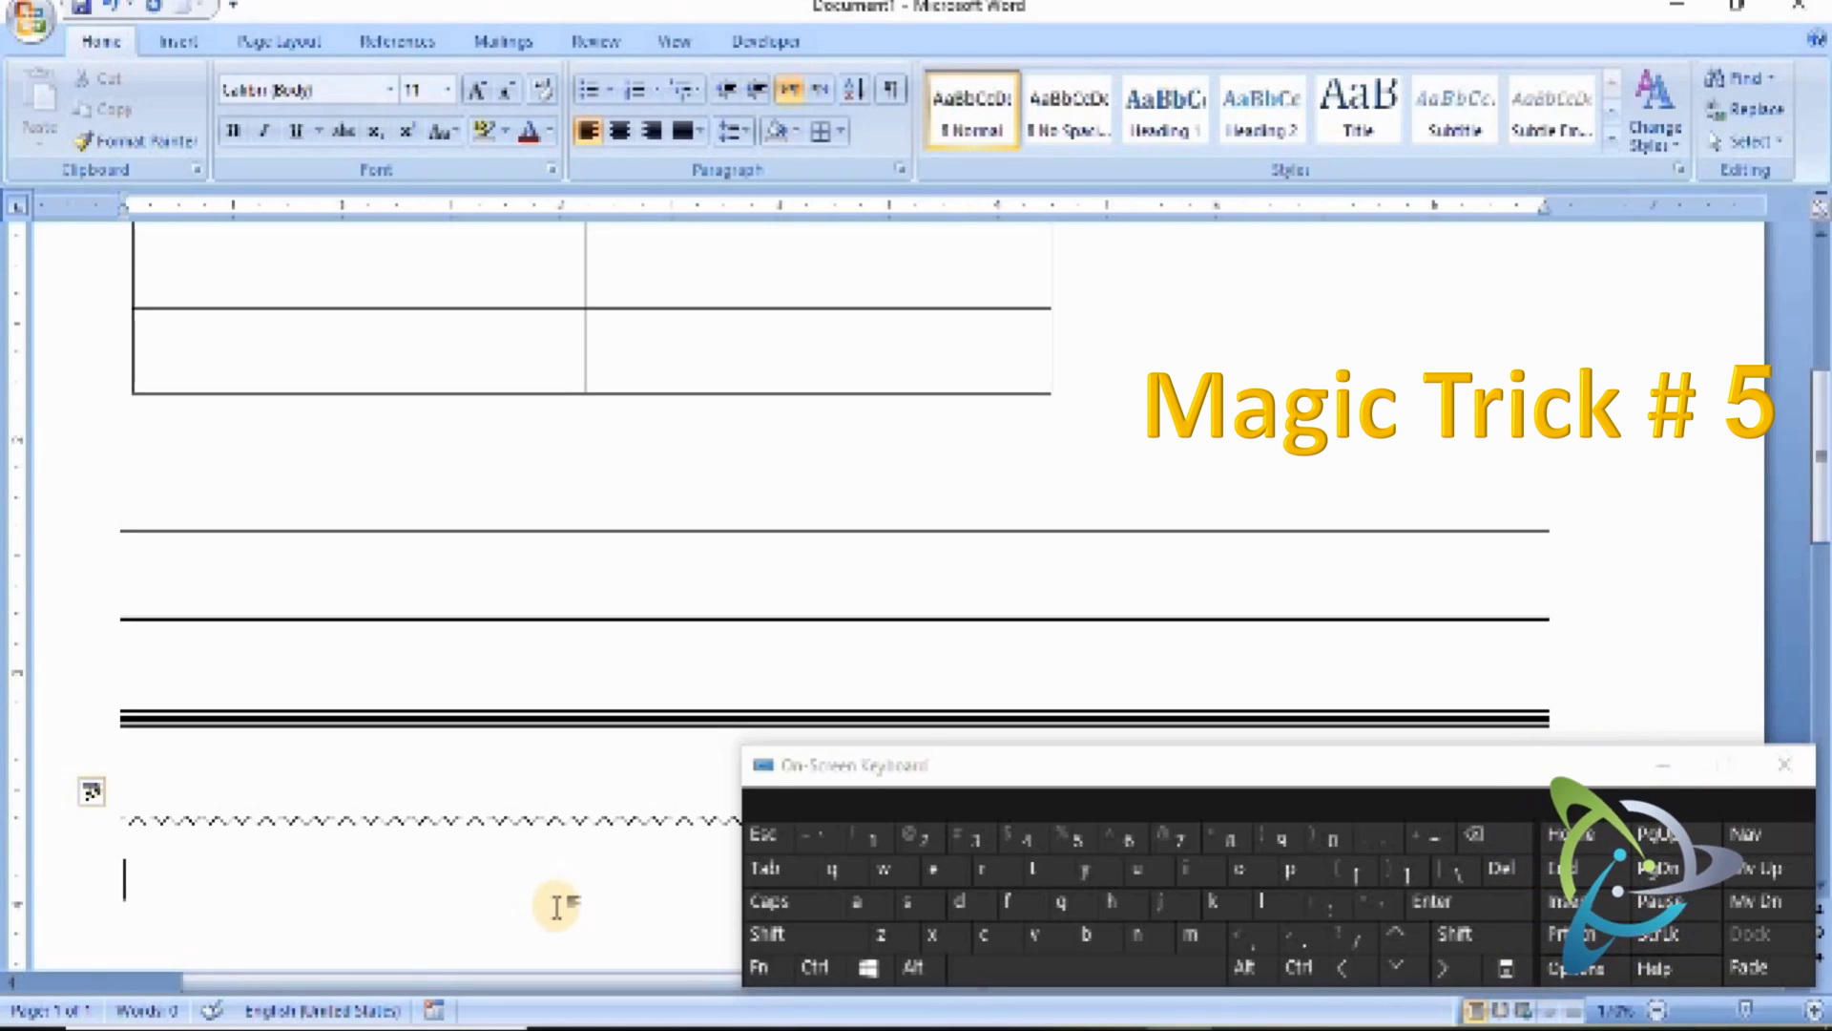
- Add several blank lines below the wavy rule and return to the upper part of the blank area
{"action": "key", "text": "Return"}
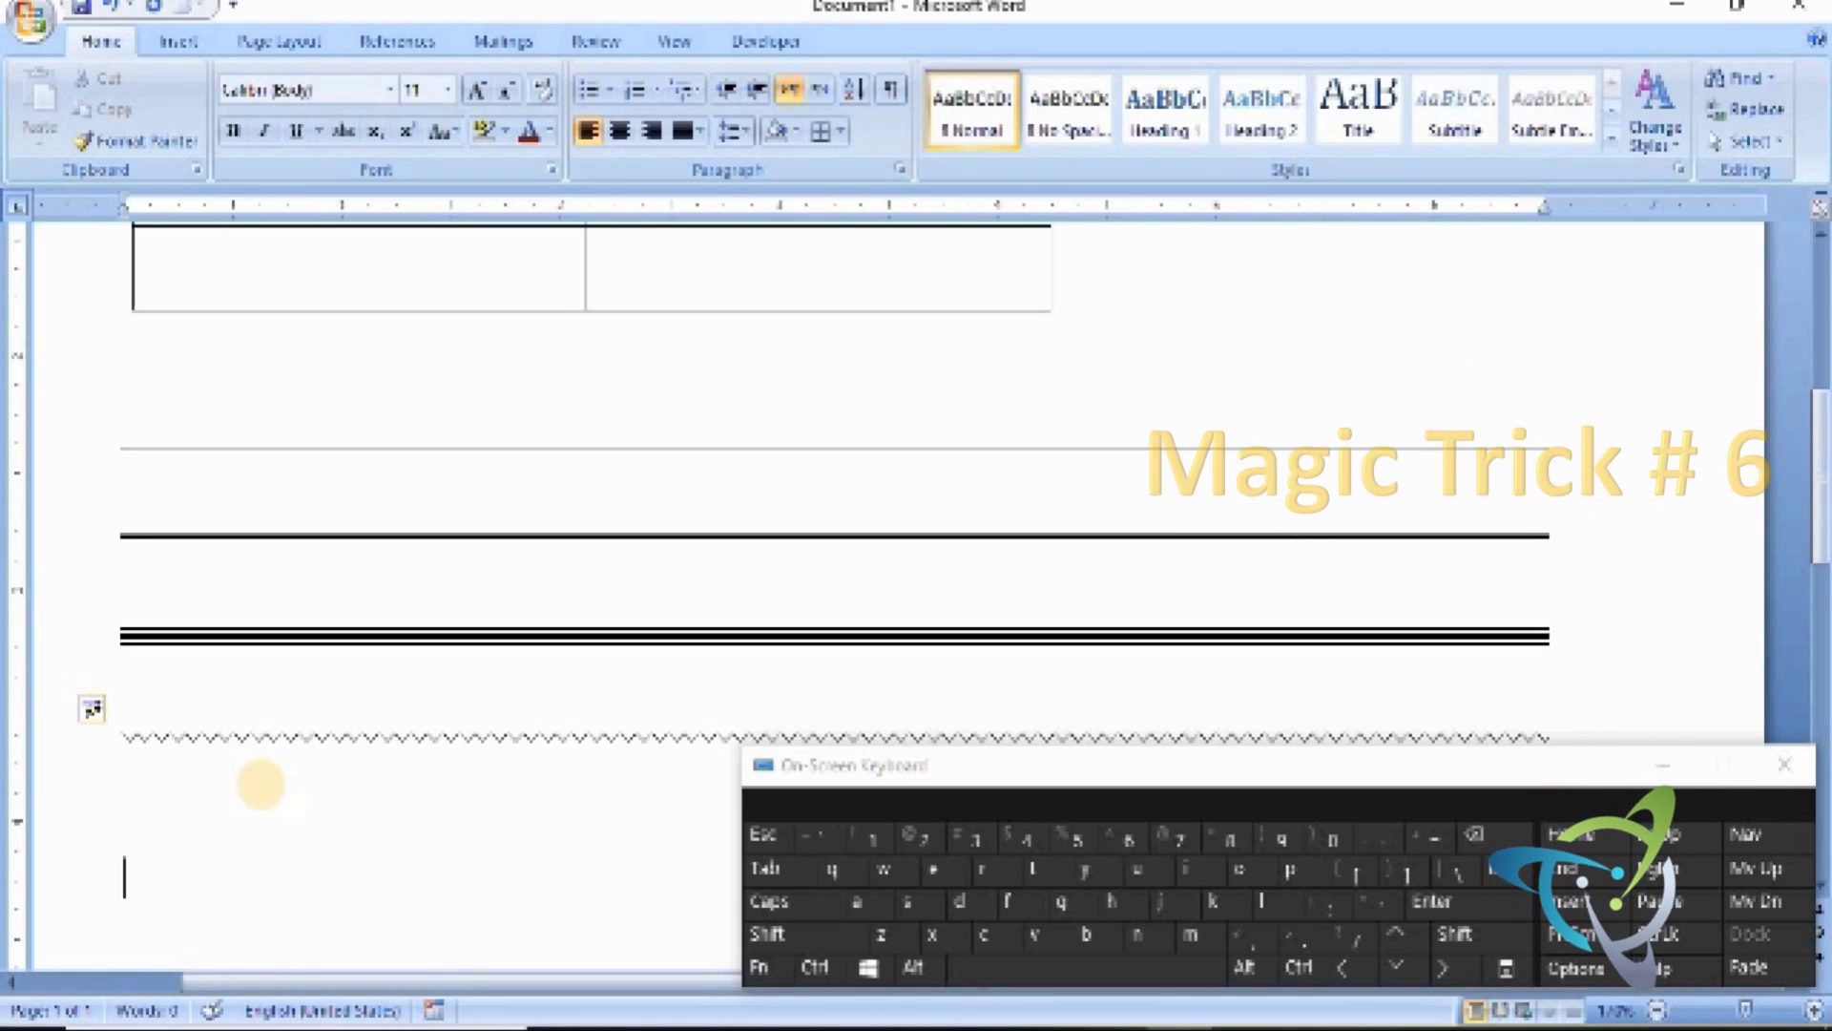
{"action": "key", "text": "Return"}
{"action": "key", "text": "Return"}
{"action": "key", "text": "Return"}
{"action": "key", "text": "Return"}
{"action": "key", "text": "Return"}
{"action": "key", "text": "Return"}
{"action": "key", "text": "Up"}
{"action": "key", "text": "Up"}
{"action": "key", "text": "Up"}
{"action": "key", "text": "Up"}
{"action": "key", "text": "Up"}
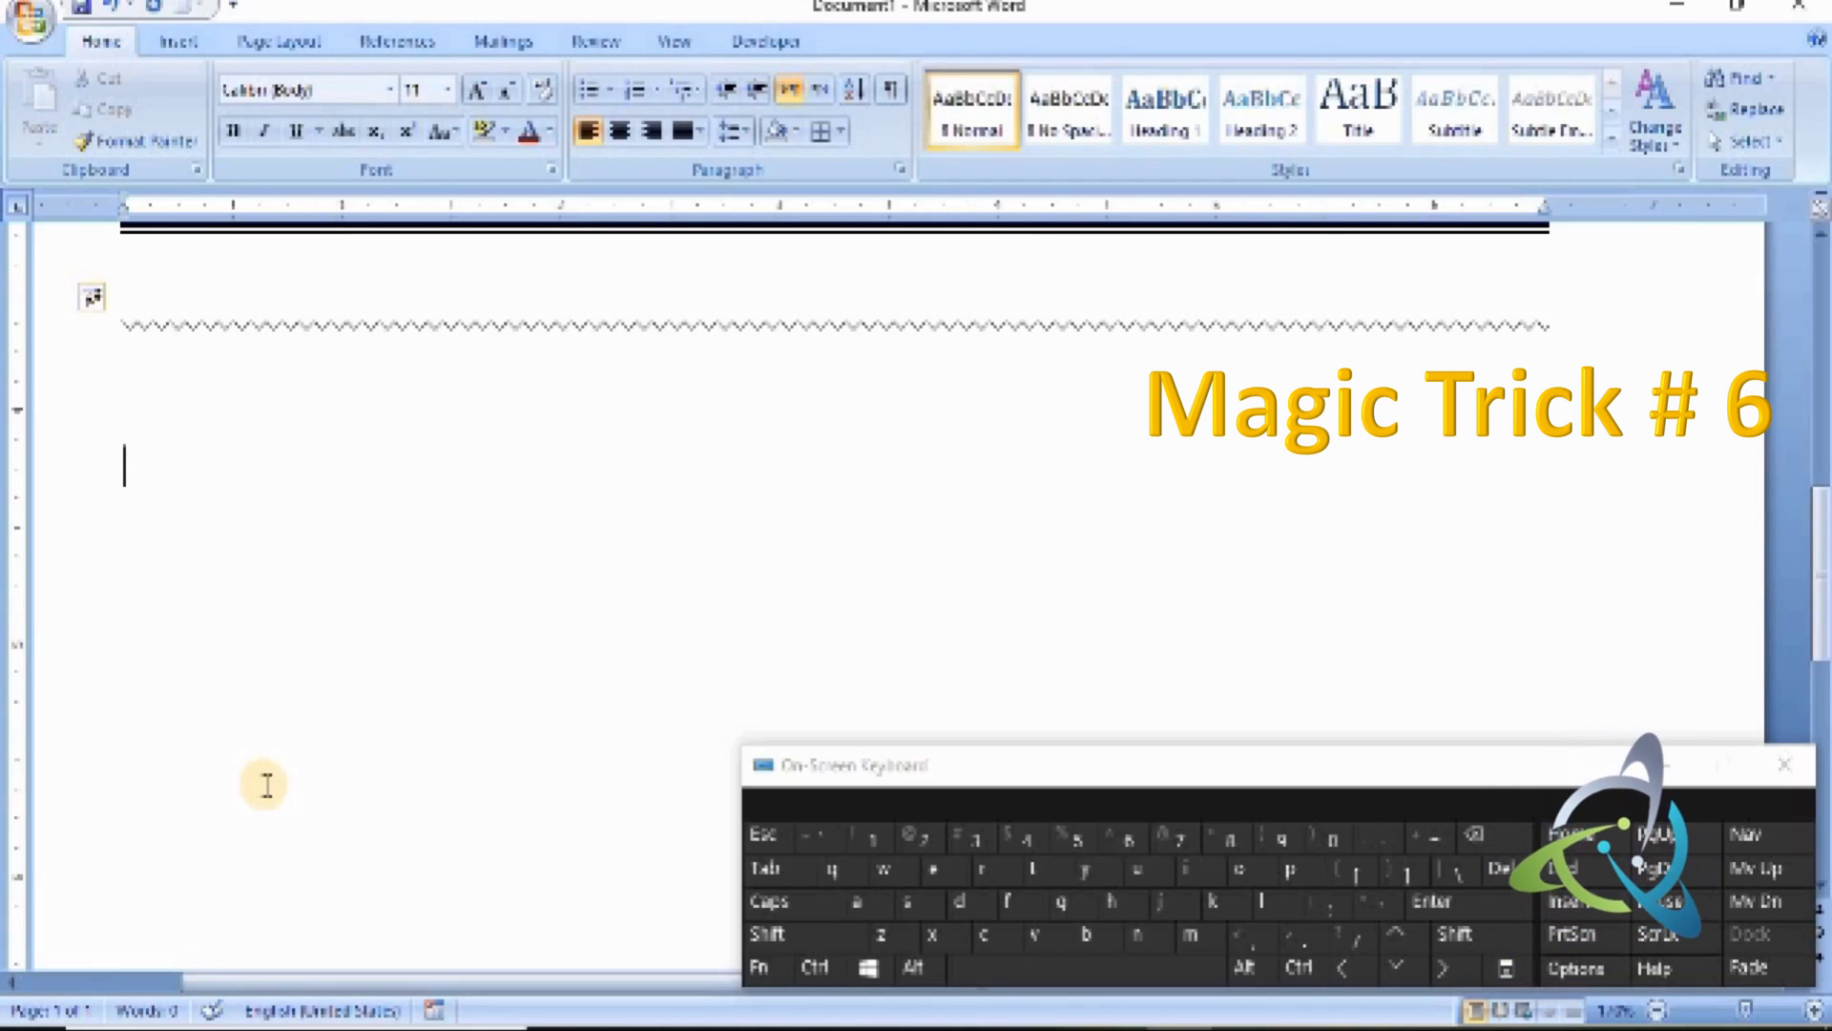
- Insert a registered trademark symbol by autocorrecting (r), and enter the doctor's name directly in front of it
{"action": "left_click", "coordinate": [1284, 837], "text": "shift"}
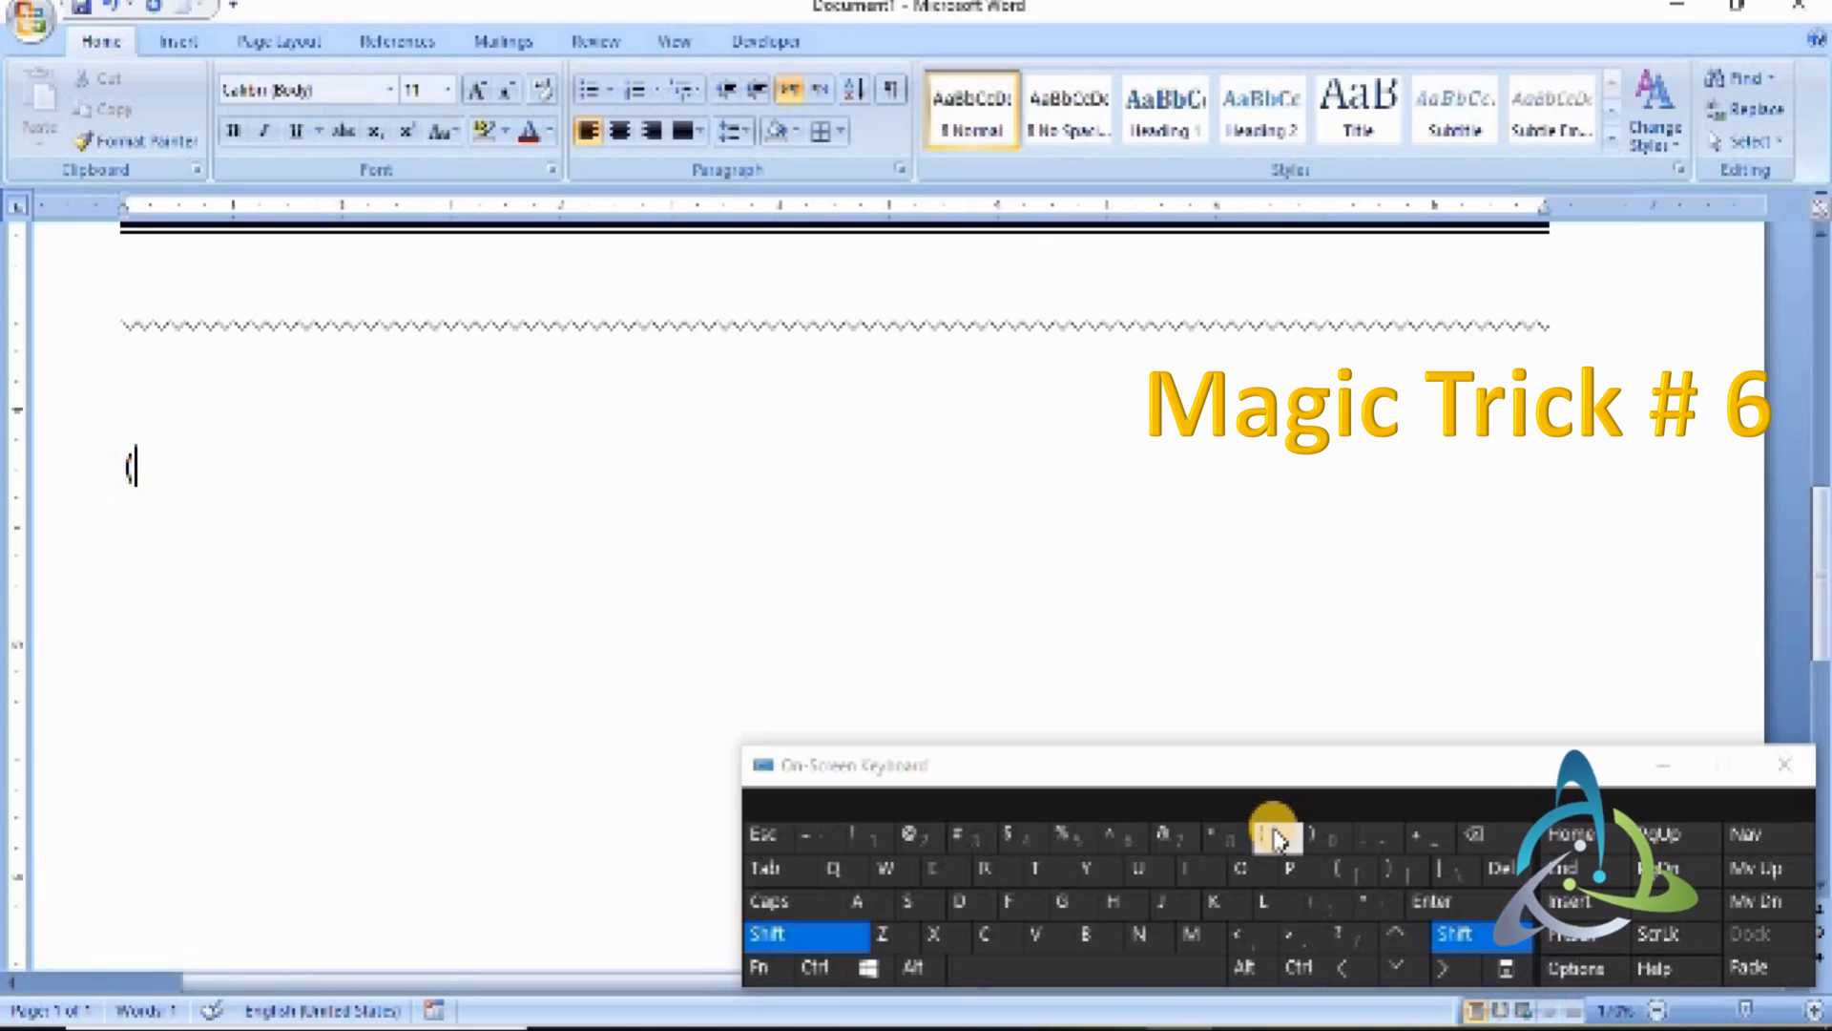
{"action": "left_click", "coordinate": [1277, 838]}
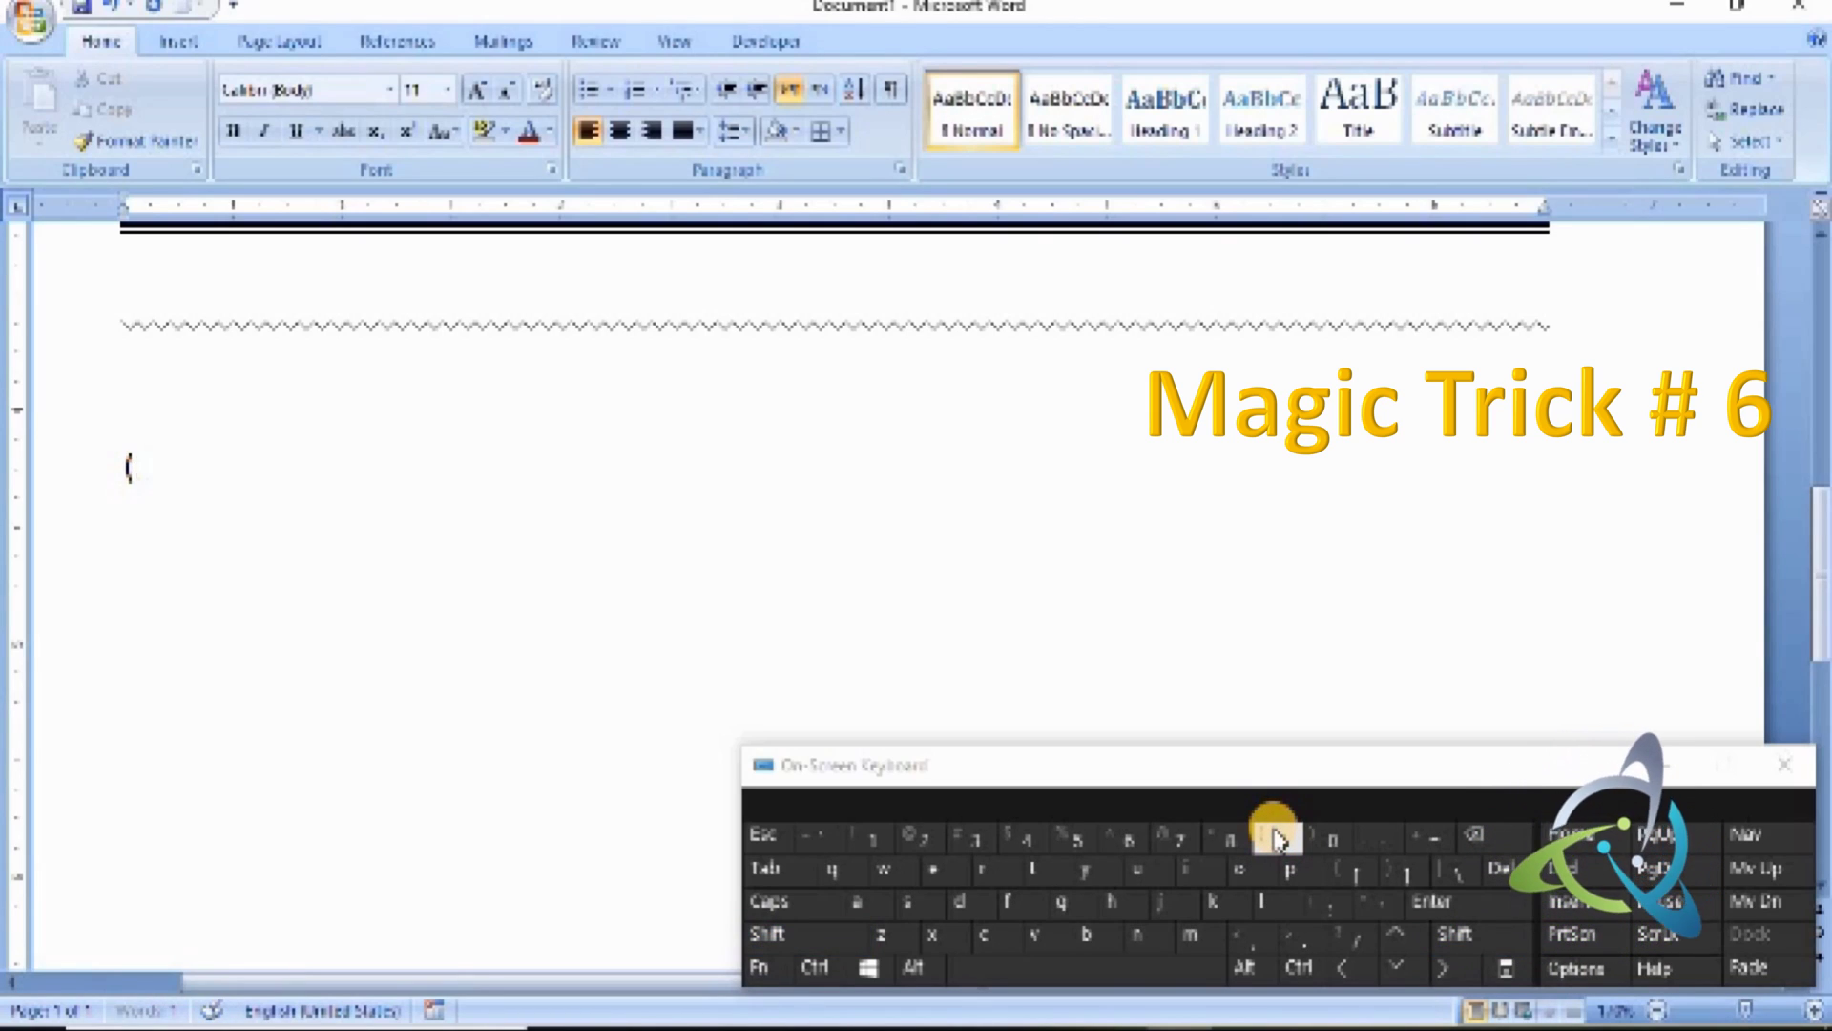
{"action": "type", "text": "r)"}
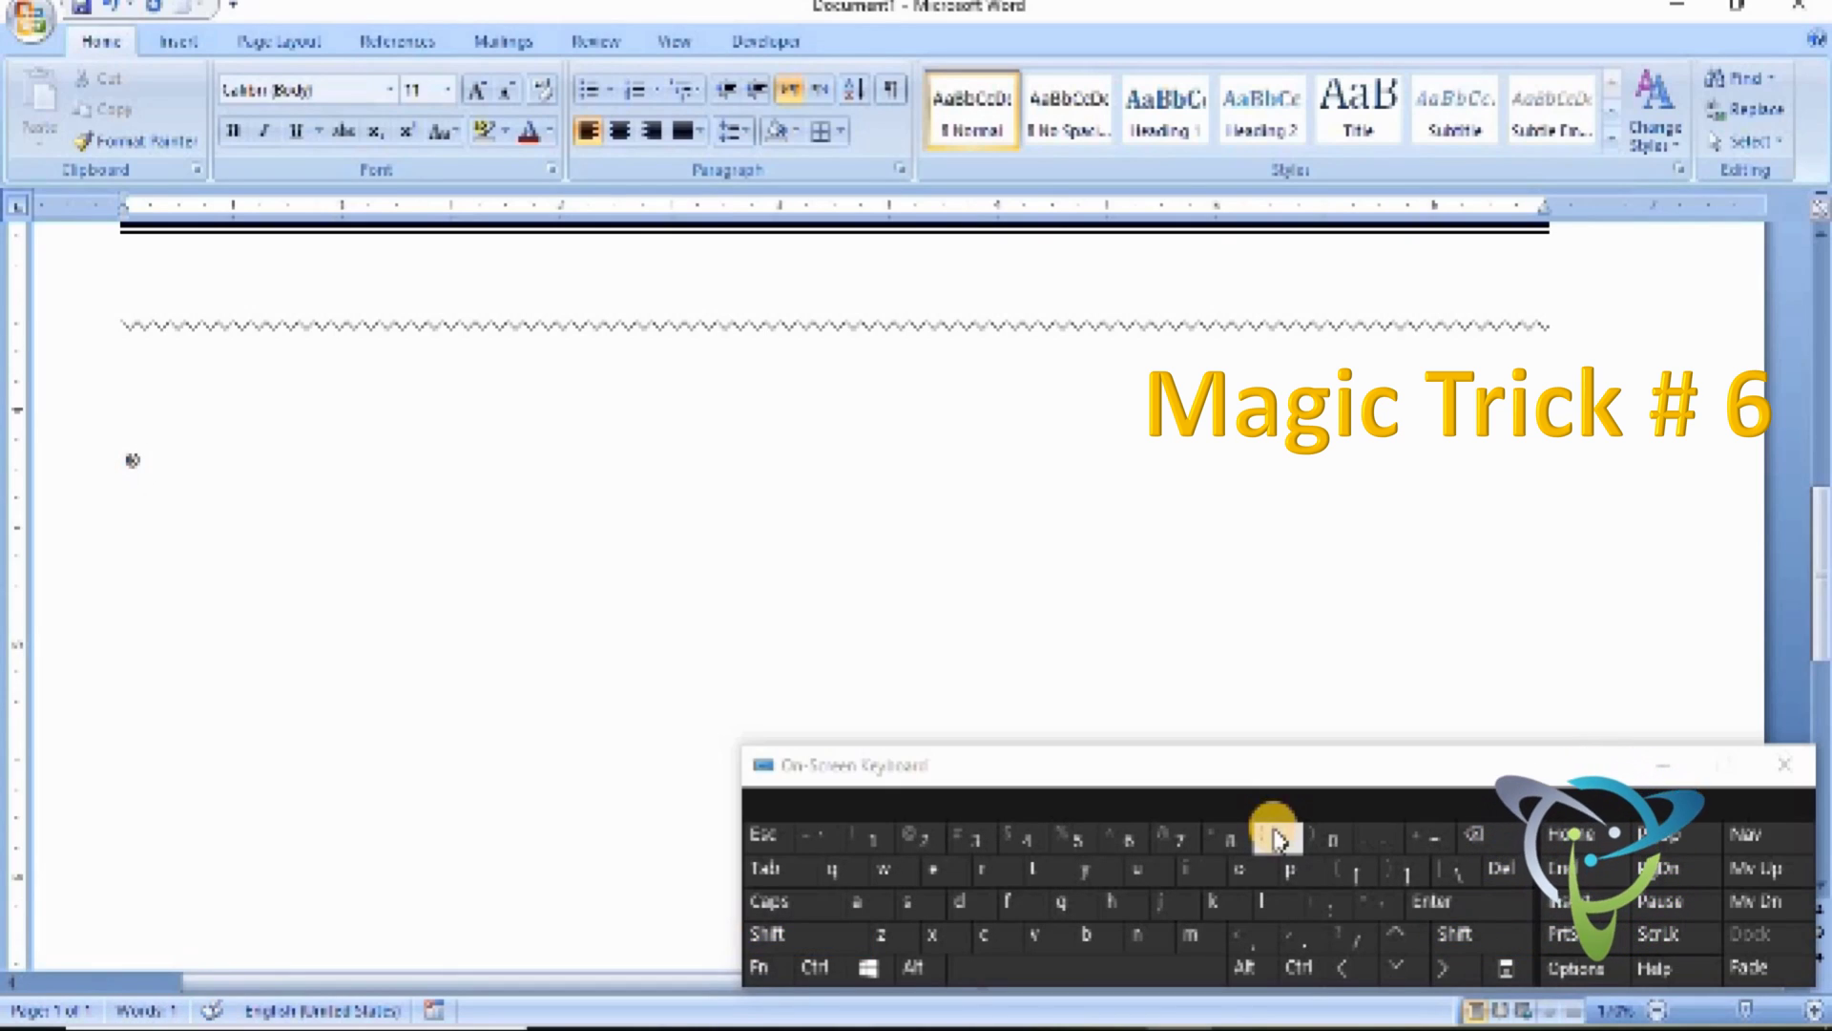
{"action": "key", "text": "Left"}
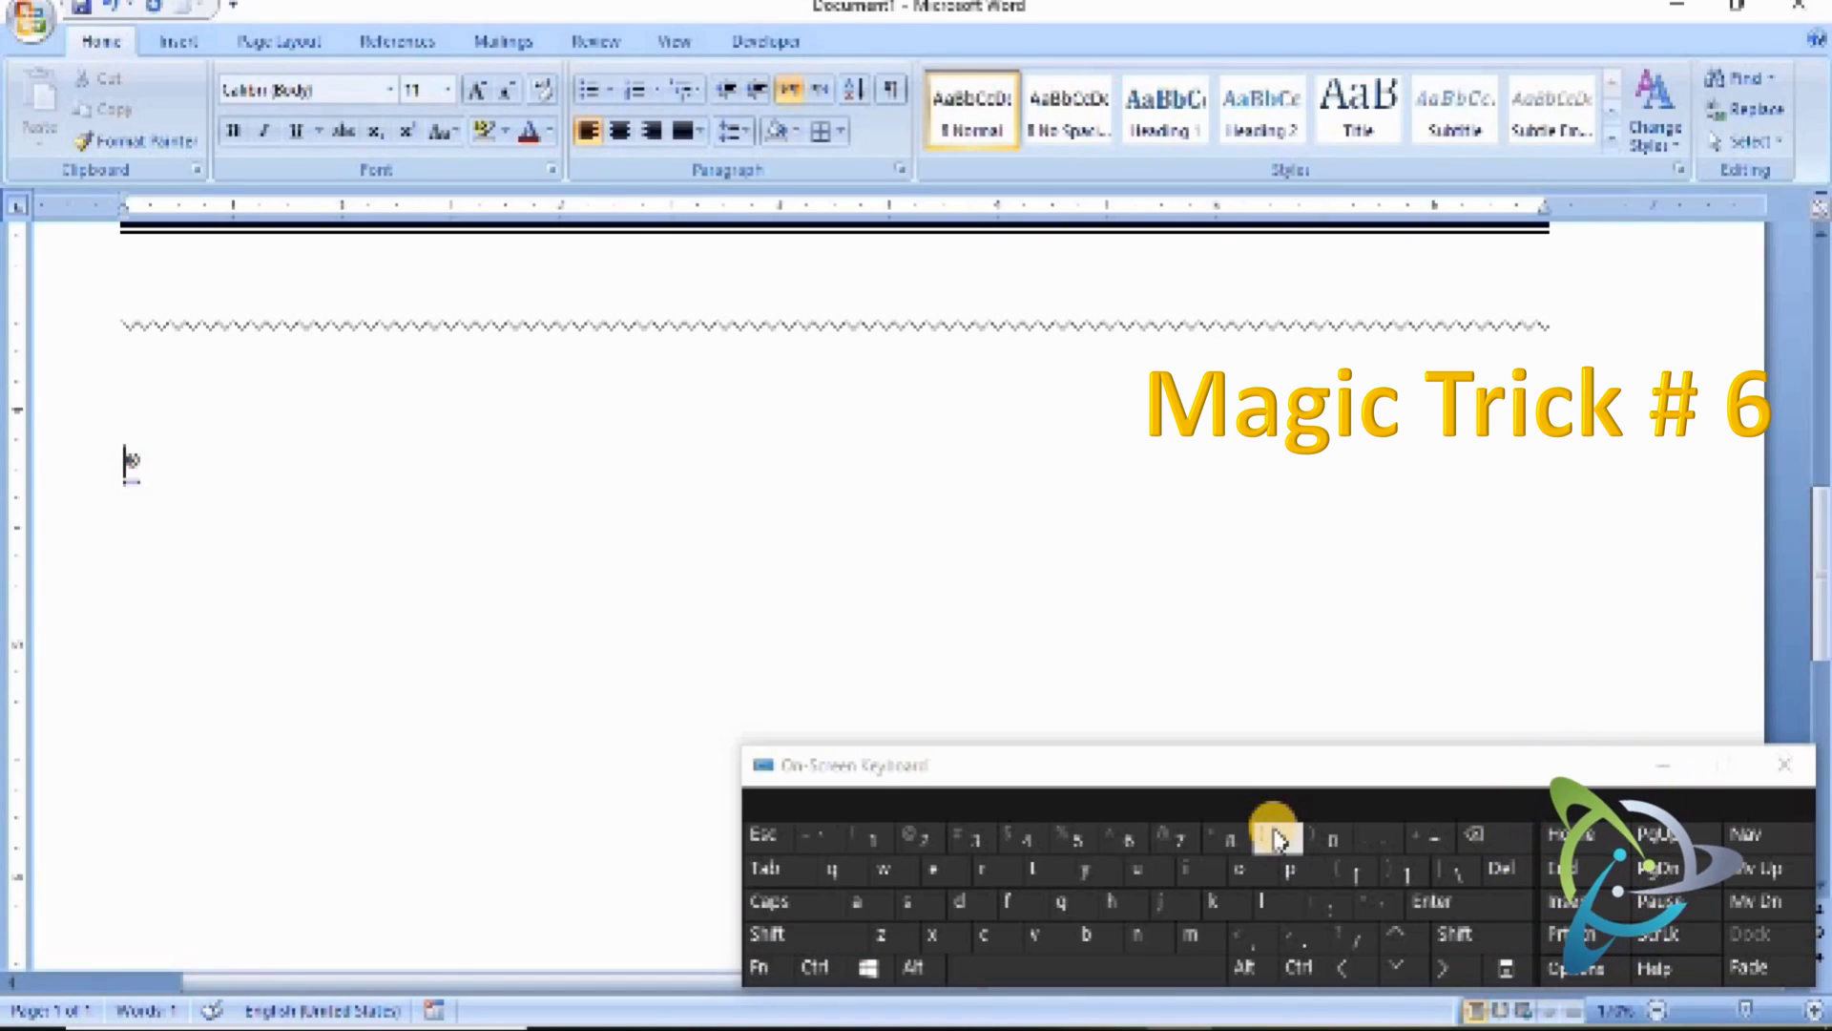
{"action": "type", "text": "Dr. Fok"}
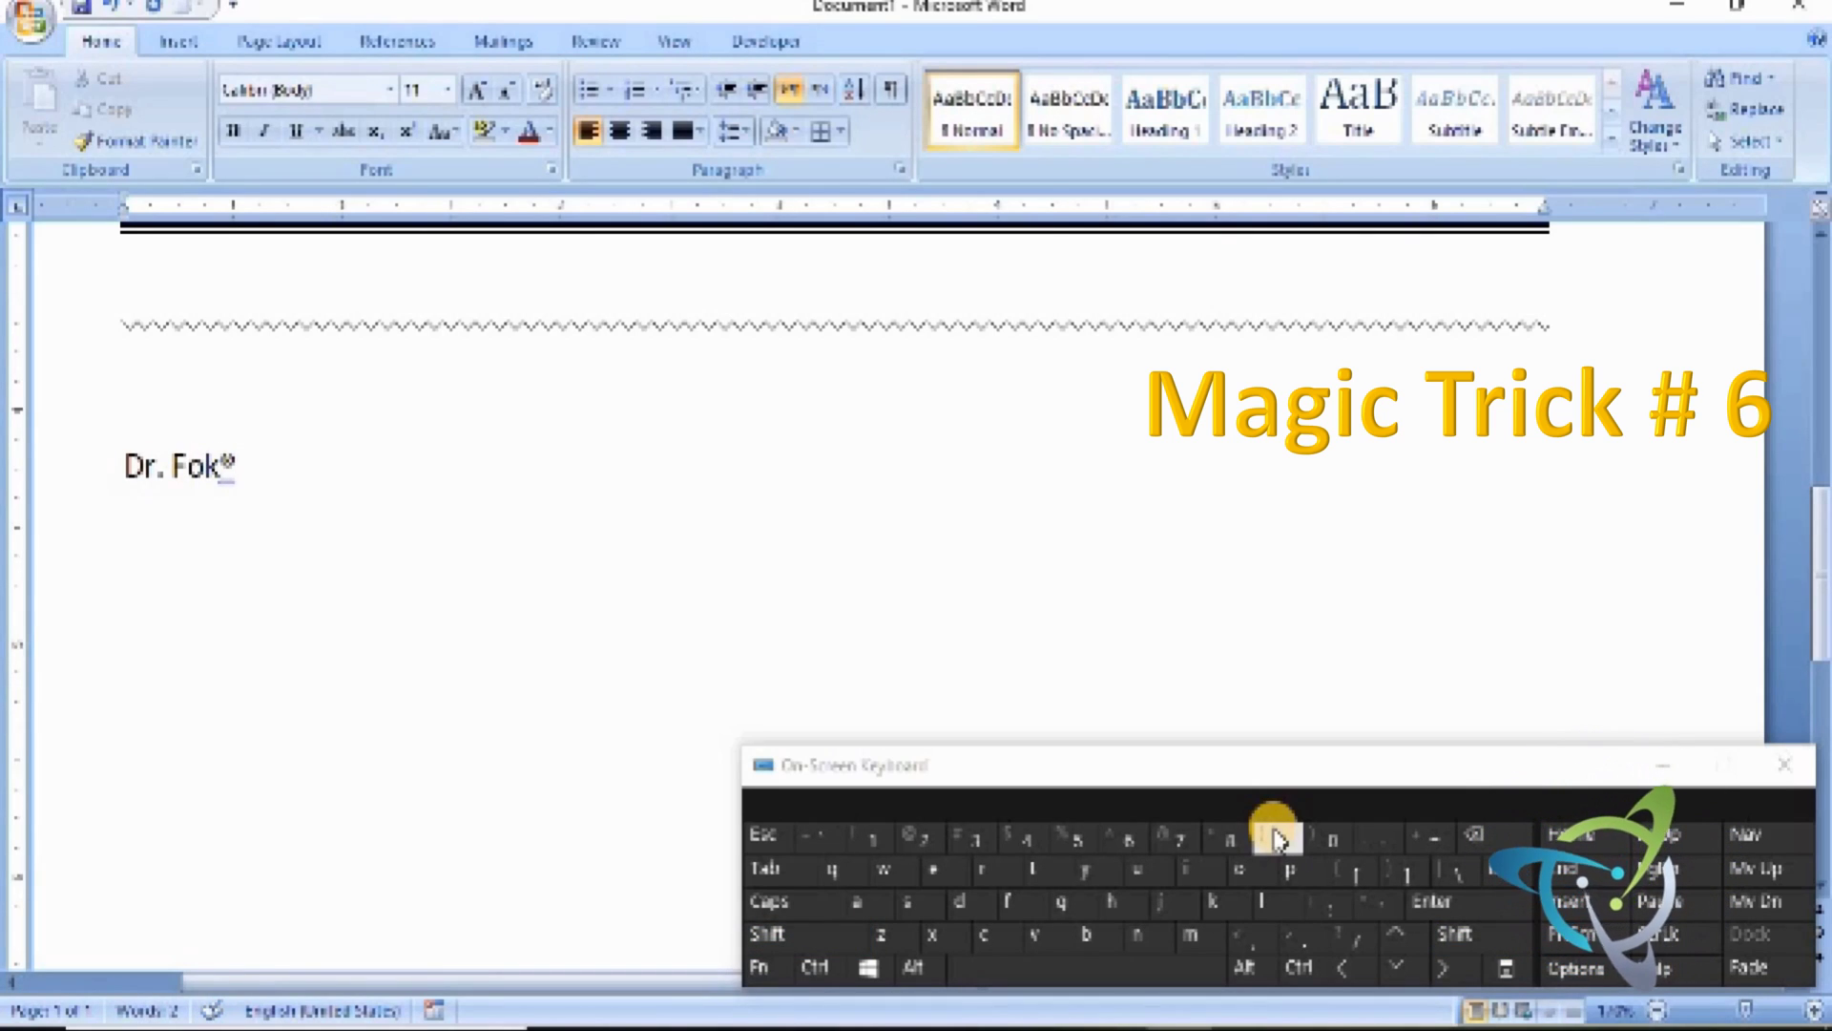
{"action": "key", "text": "shift+Right"}
{"action": "key", "text": "Right"}
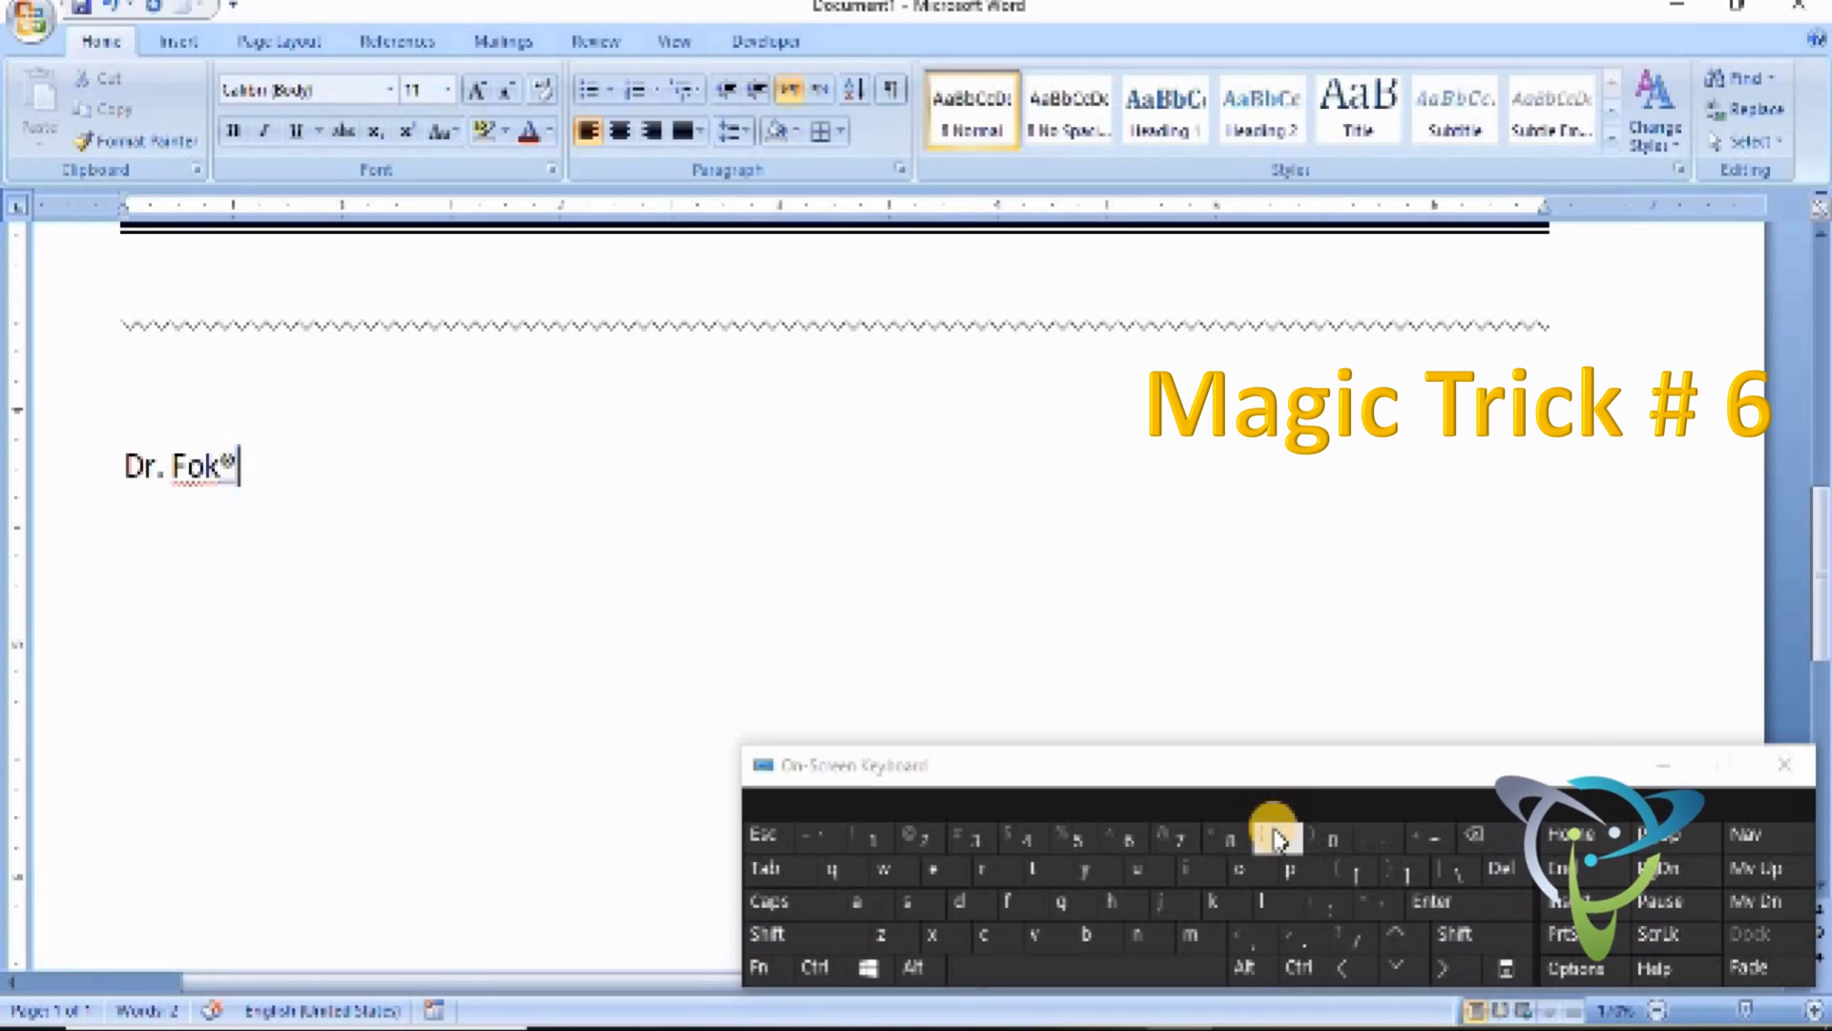
- Copy the doctor's name to a new line below and end the copy with a trademark symbol autocorrected from (tm)
{"action": "key", "text": "shift+Home"}
{"action": "key", "text": "ctrl+c"}
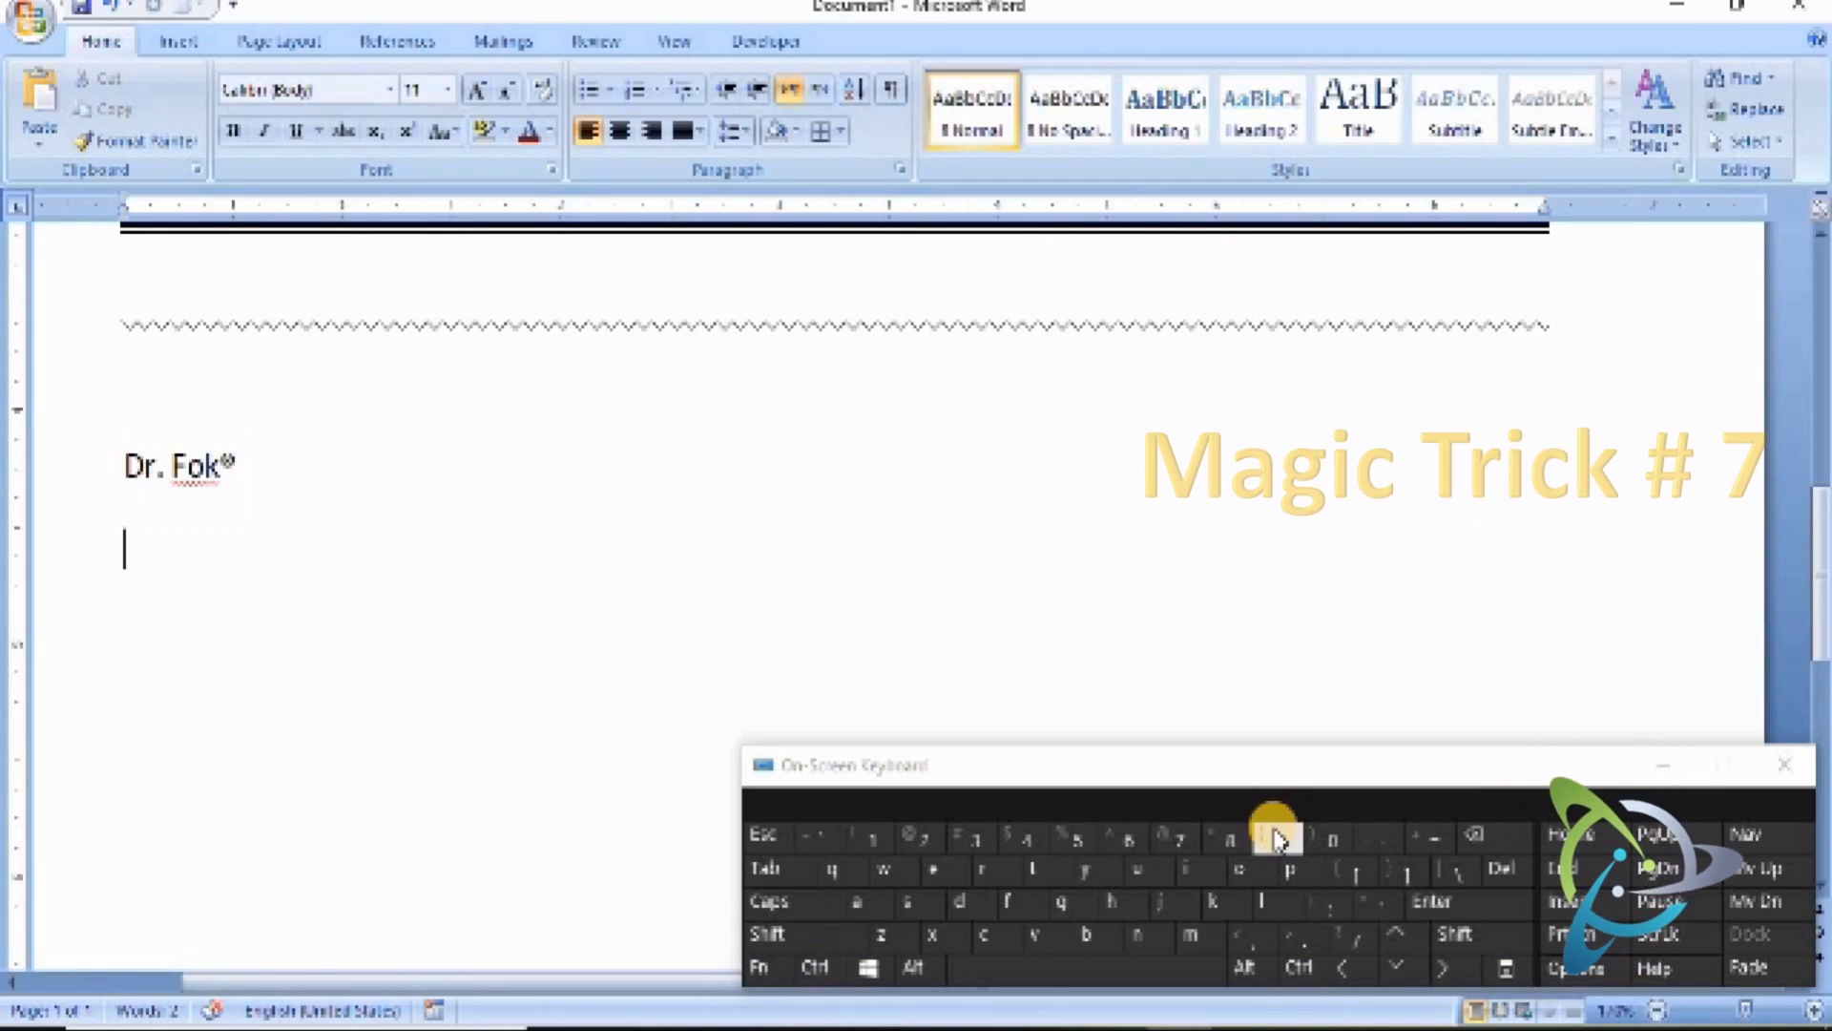
{"action": "key", "text": "Return"}
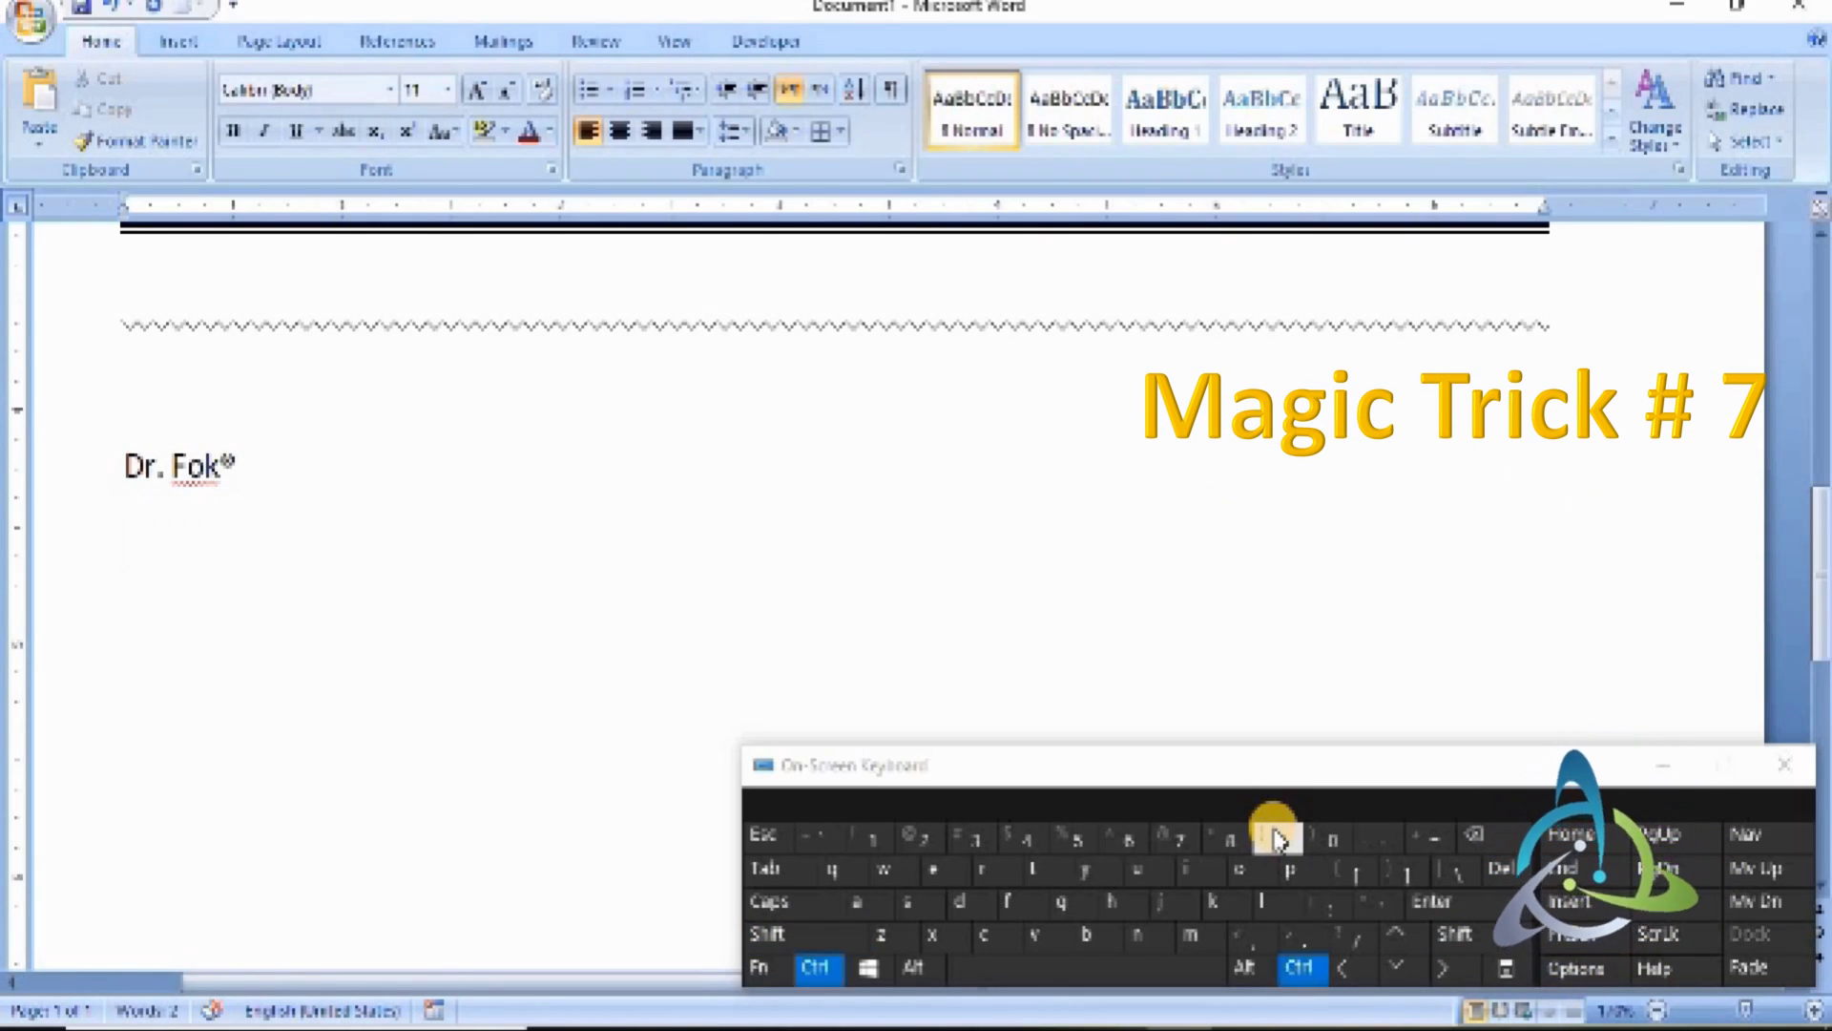
{"action": "key", "text": "ctrl+v"}
{"action": "key", "text": "BackSpace"}
{"action": "key", "text": "BackSpace"}
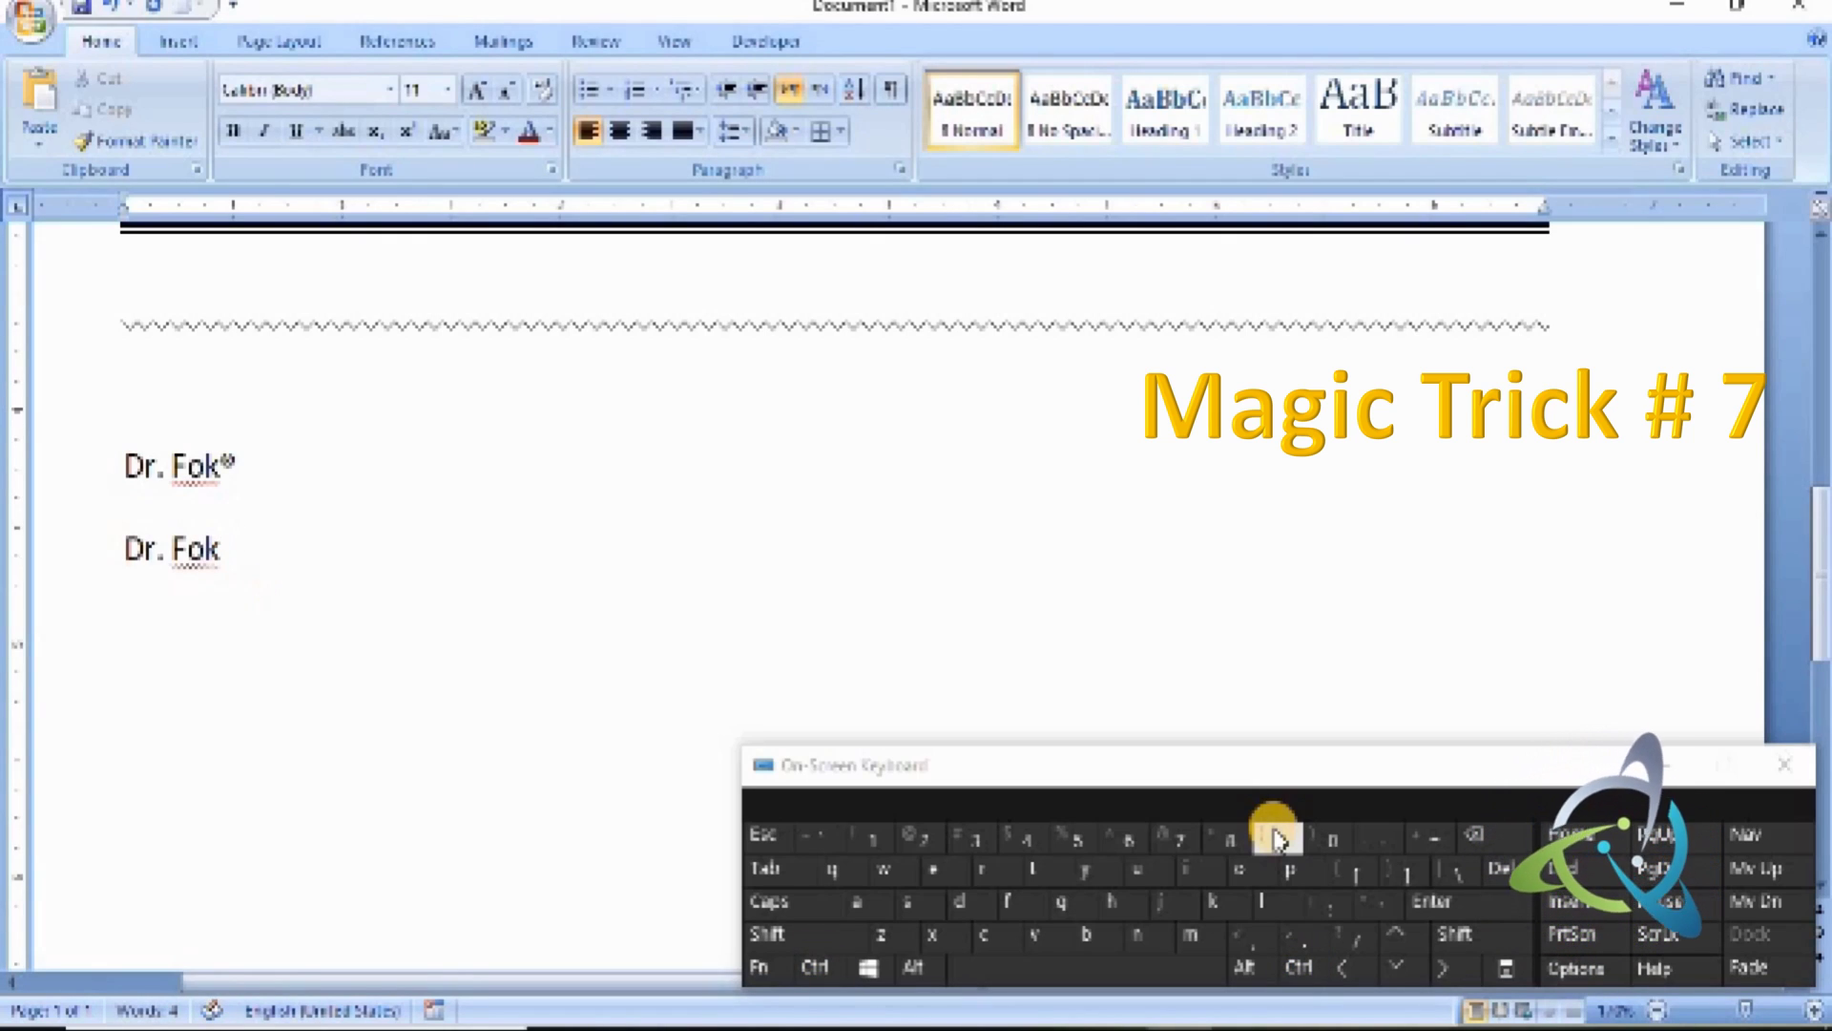
{"action": "type", "text": "("}
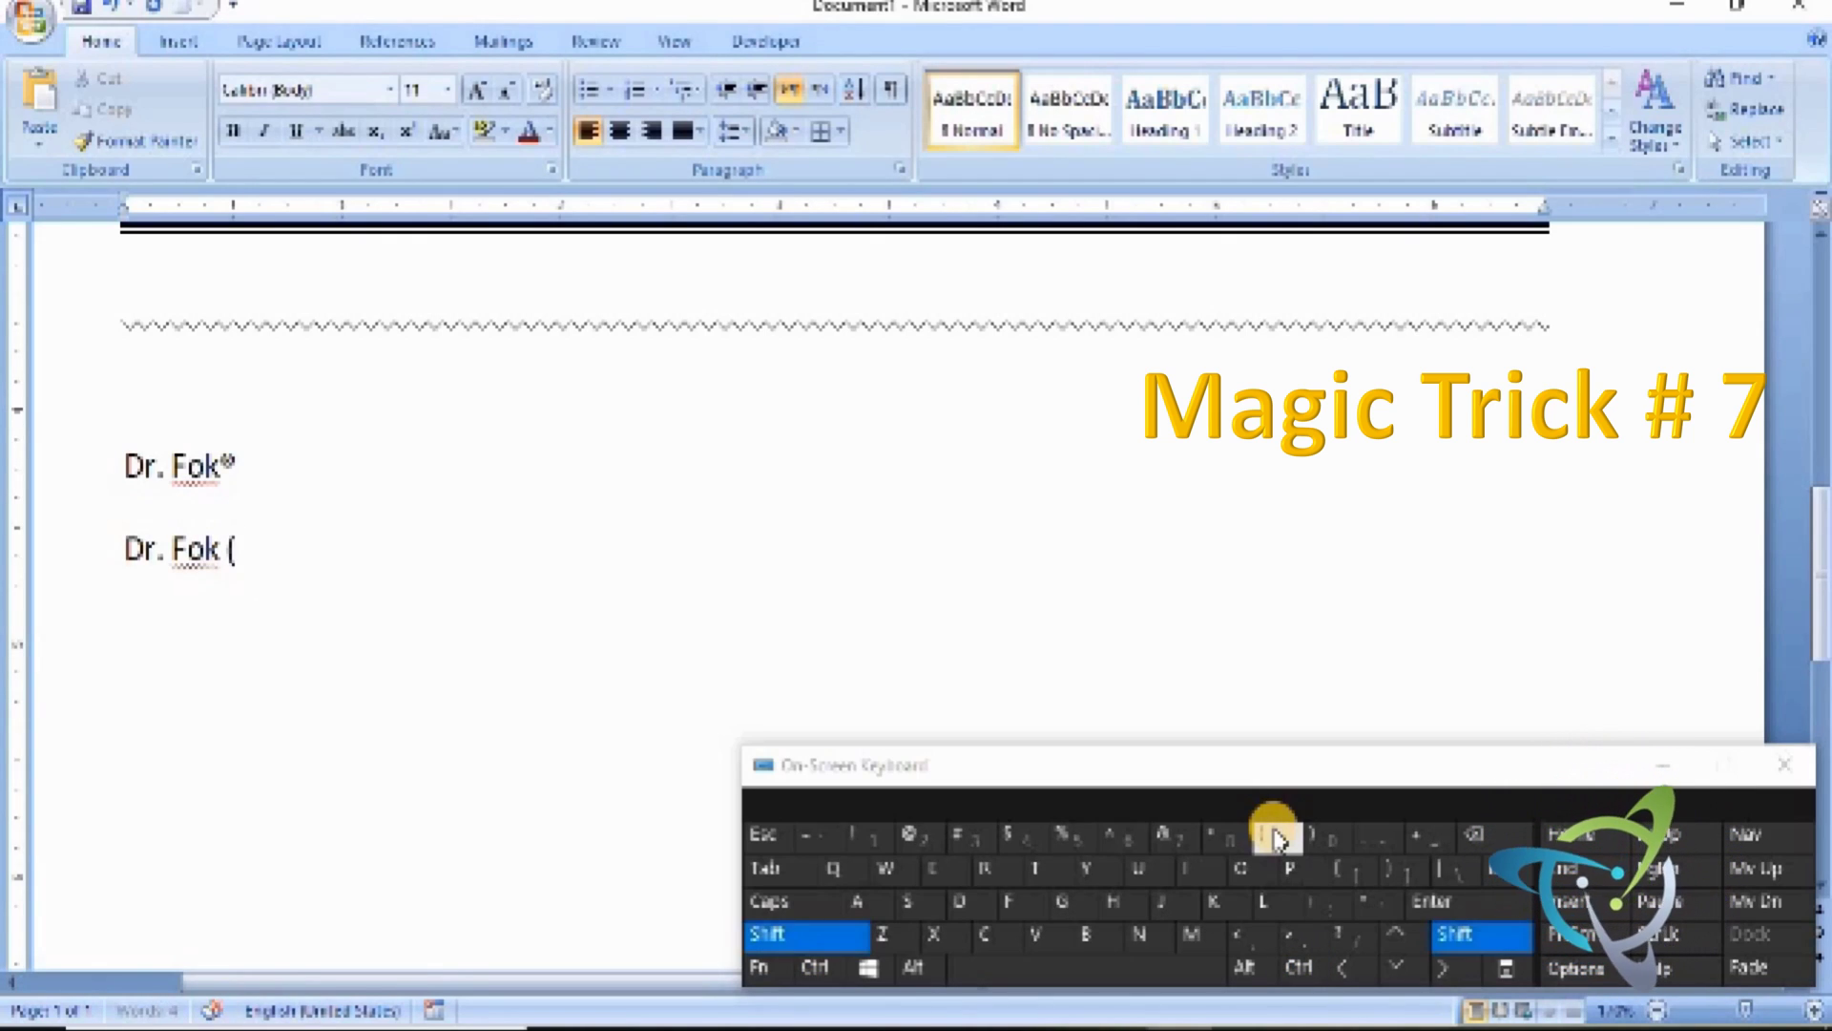
{"action": "type", "text": "tm)"}
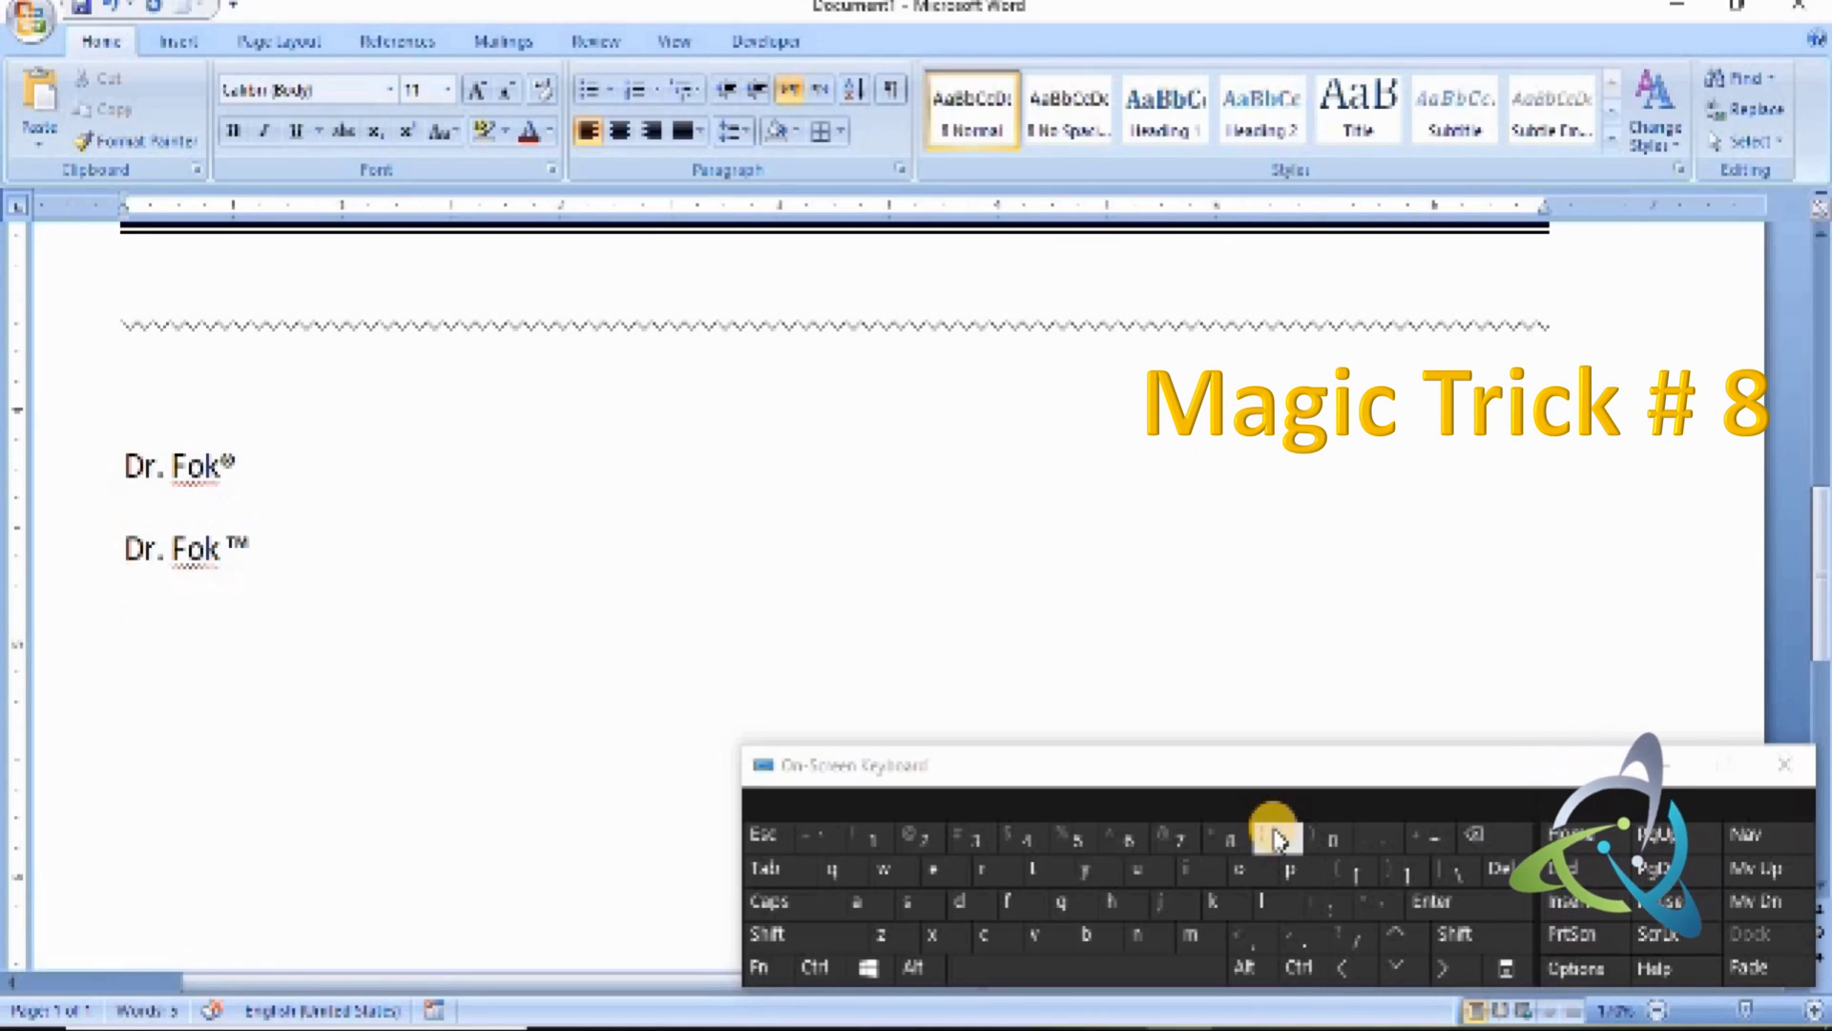
- Paste the doctor's name on a third line and follow it with a copyright symbol autocorrected from (c)
{"action": "key", "text": "ctrl+v"}
{"action": "key", "text": "BackSpace"}
{"action": "type", "text": "("}
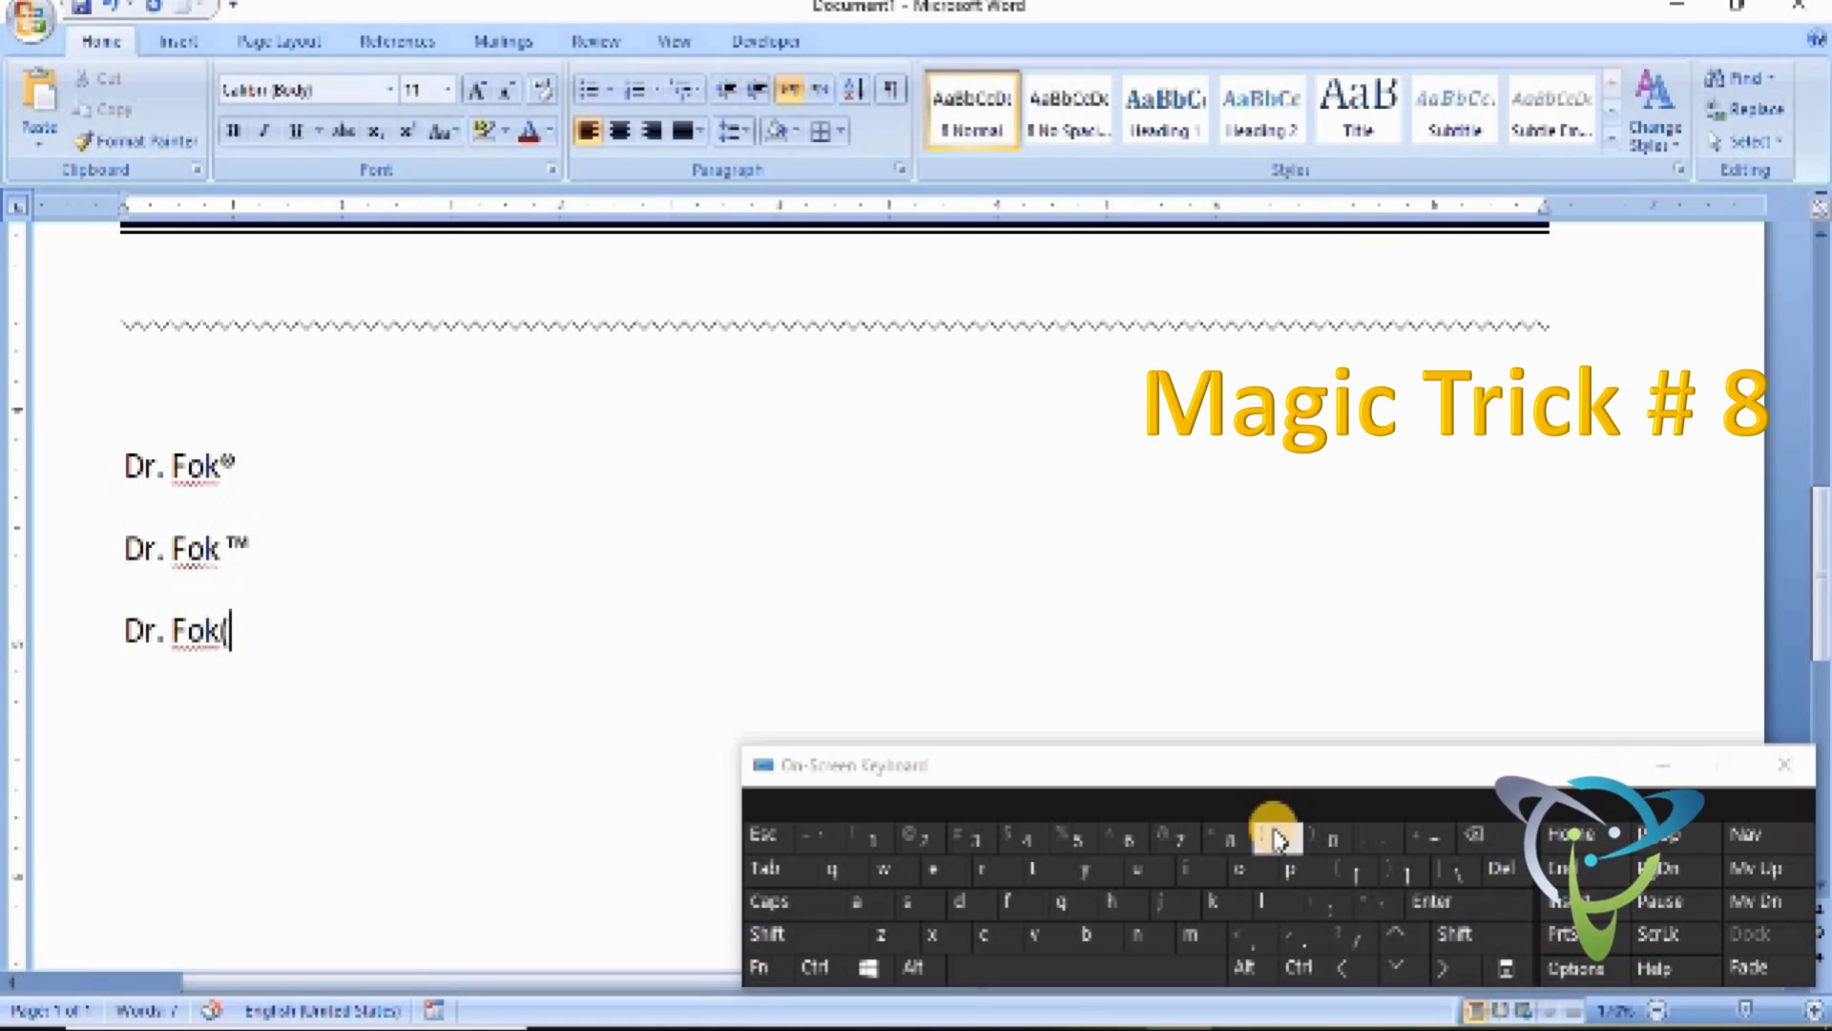
{"action": "key", "text": "BackSpace"}
{"action": "type", "text": "(c)"}
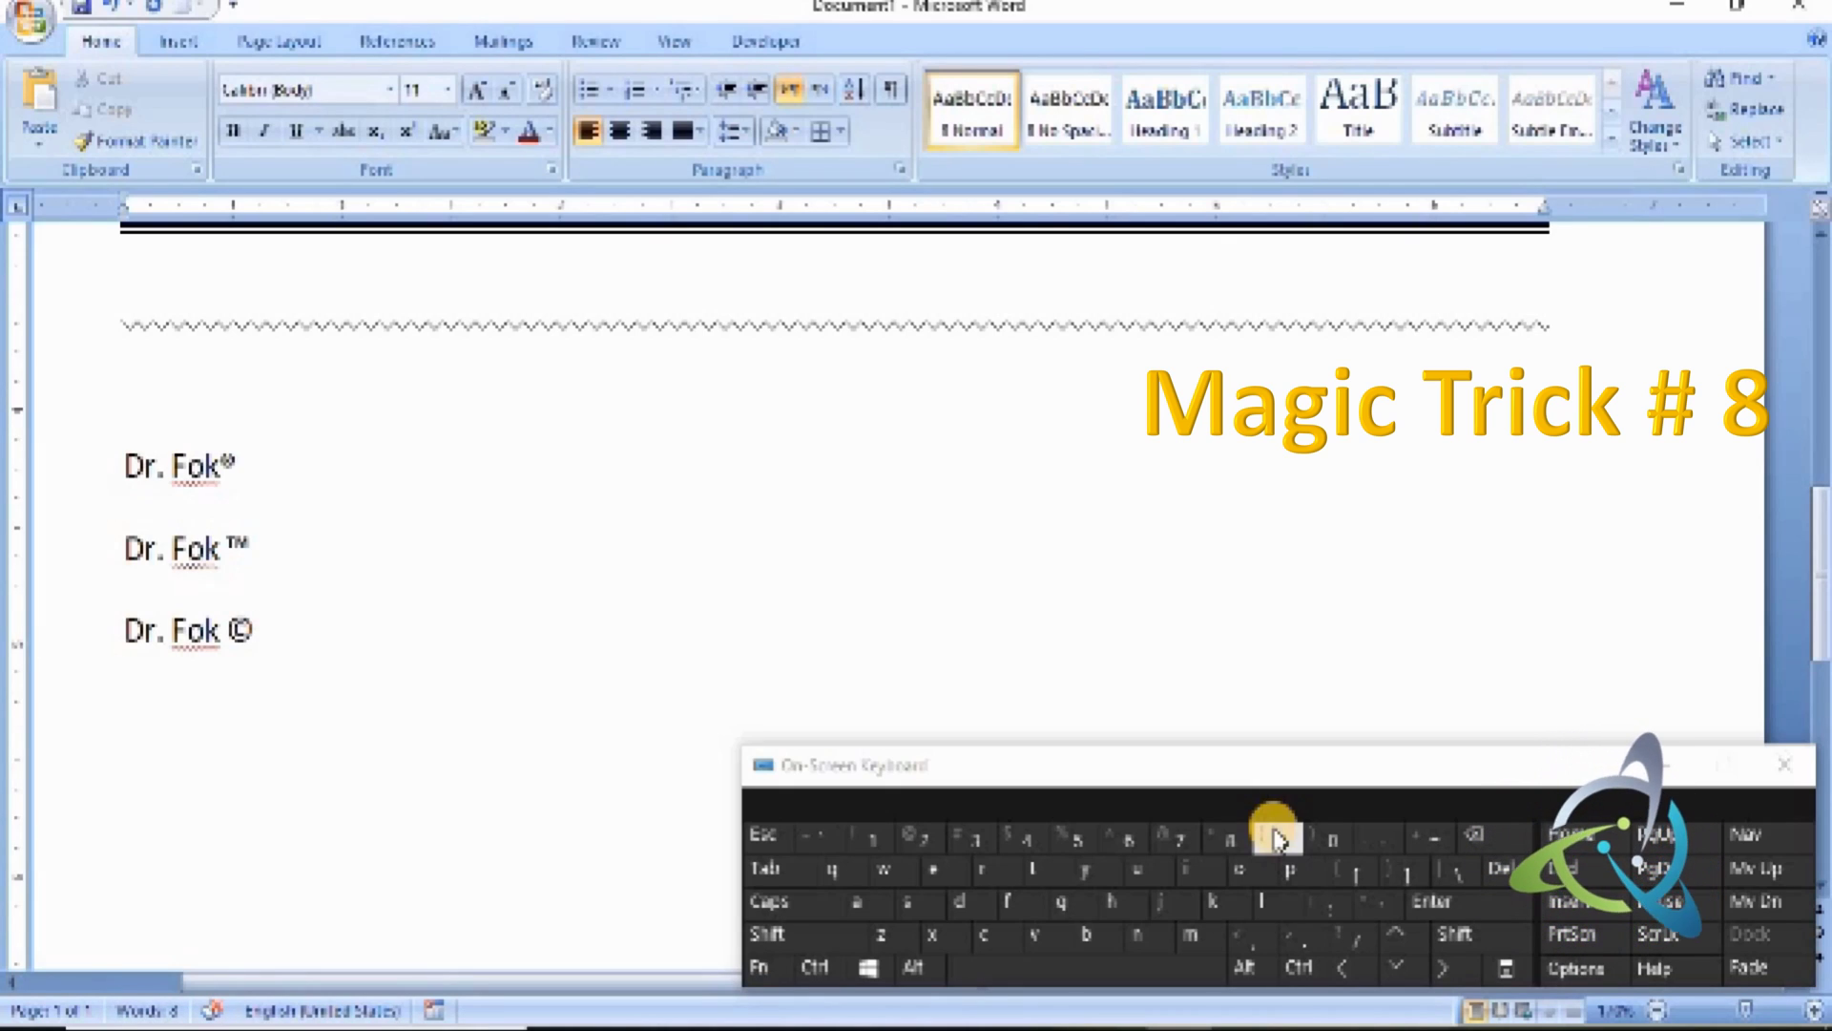
- Insert a smiley face on a new line below the copyright line by autocorrecting :)
{"action": "key", "text": "Return"}
{"action": "key", "text": "Return"}
{"action": "key", "text": "Return"}
{"action": "key", "text": "BackSpace"}
{"action": "key", "text": "BackSpace"}
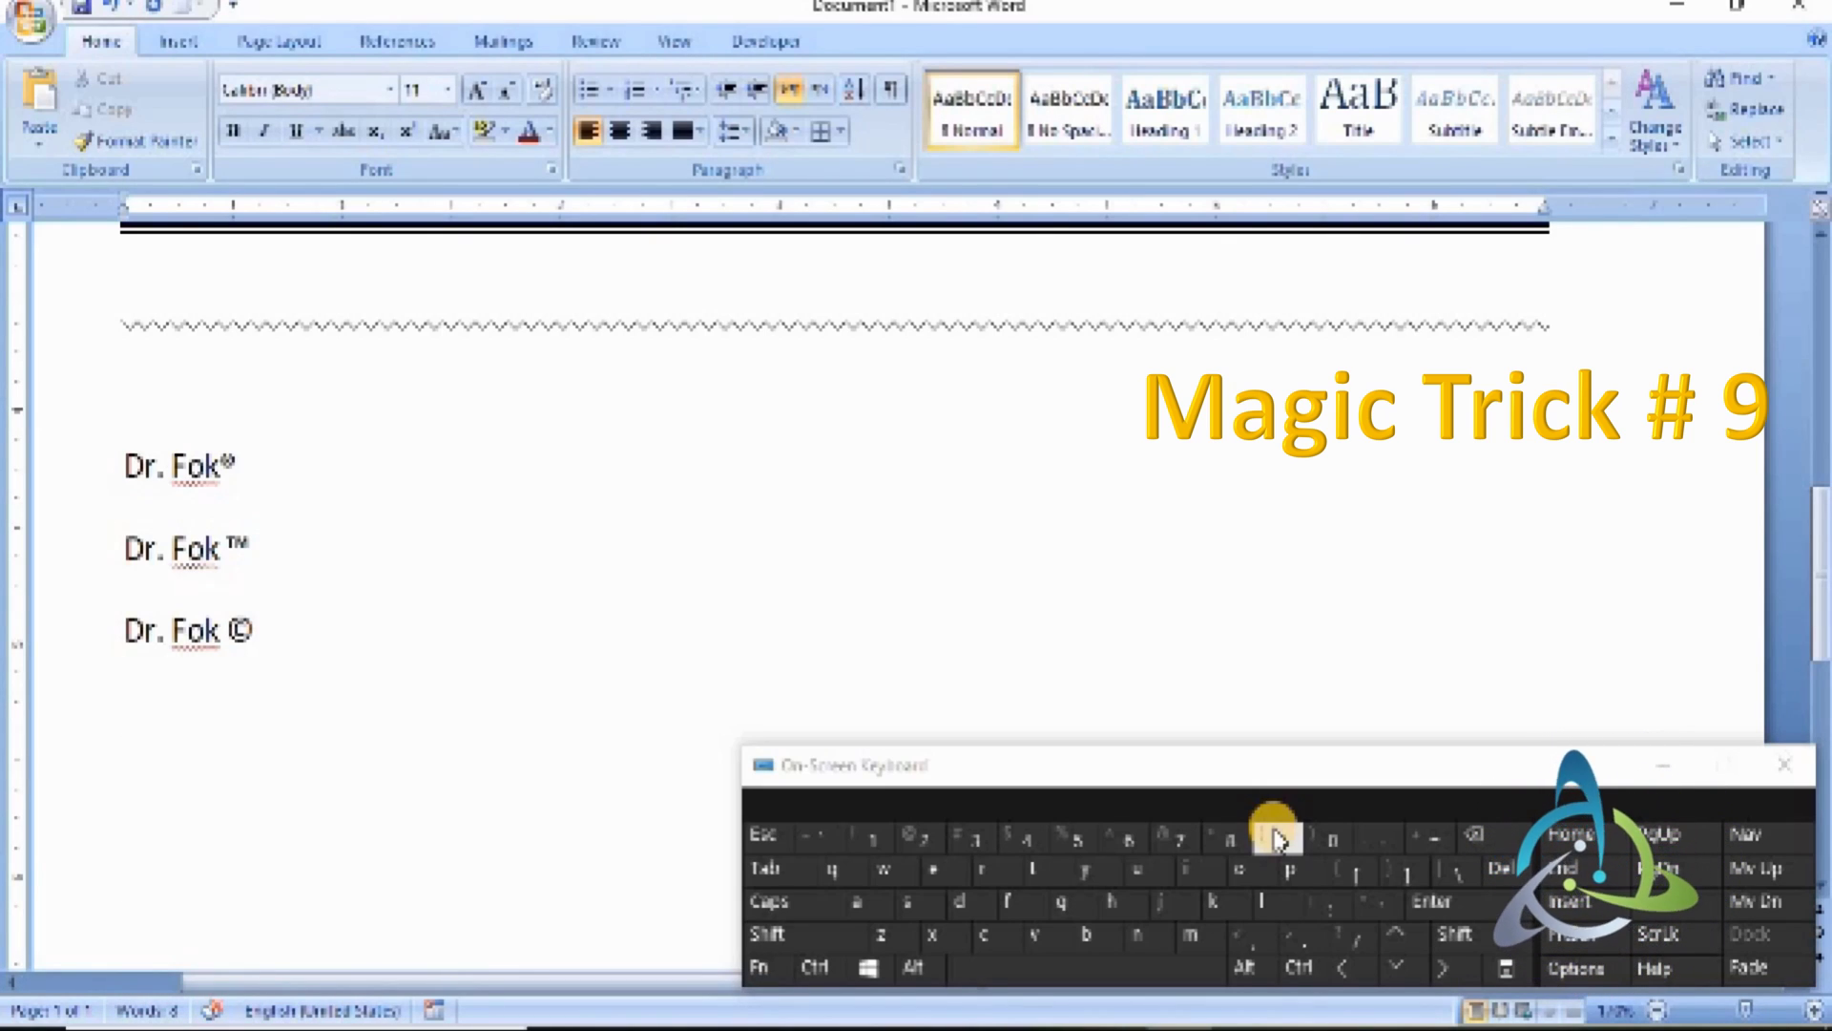
{"action": "left_click", "coordinate": [1321, 907], "text": "shift"}
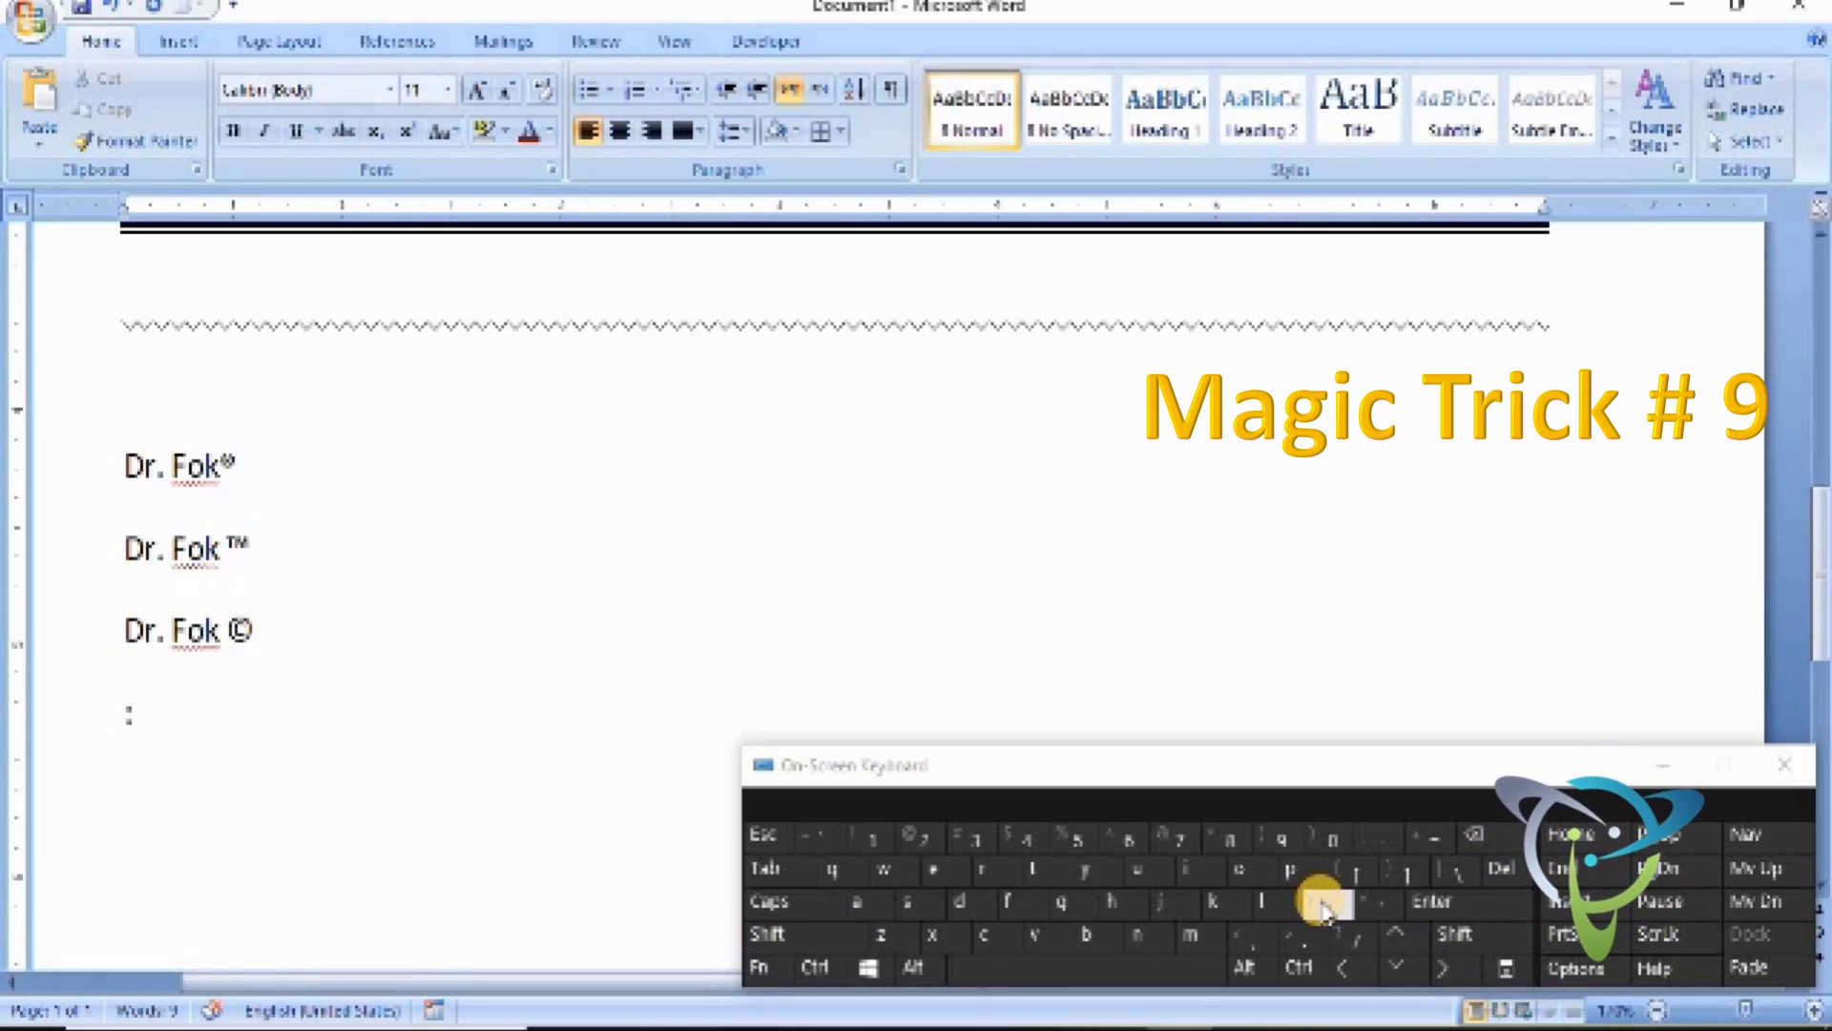
{"action": "left_click", "coordinate": [1329, 839], "text": "shift"}
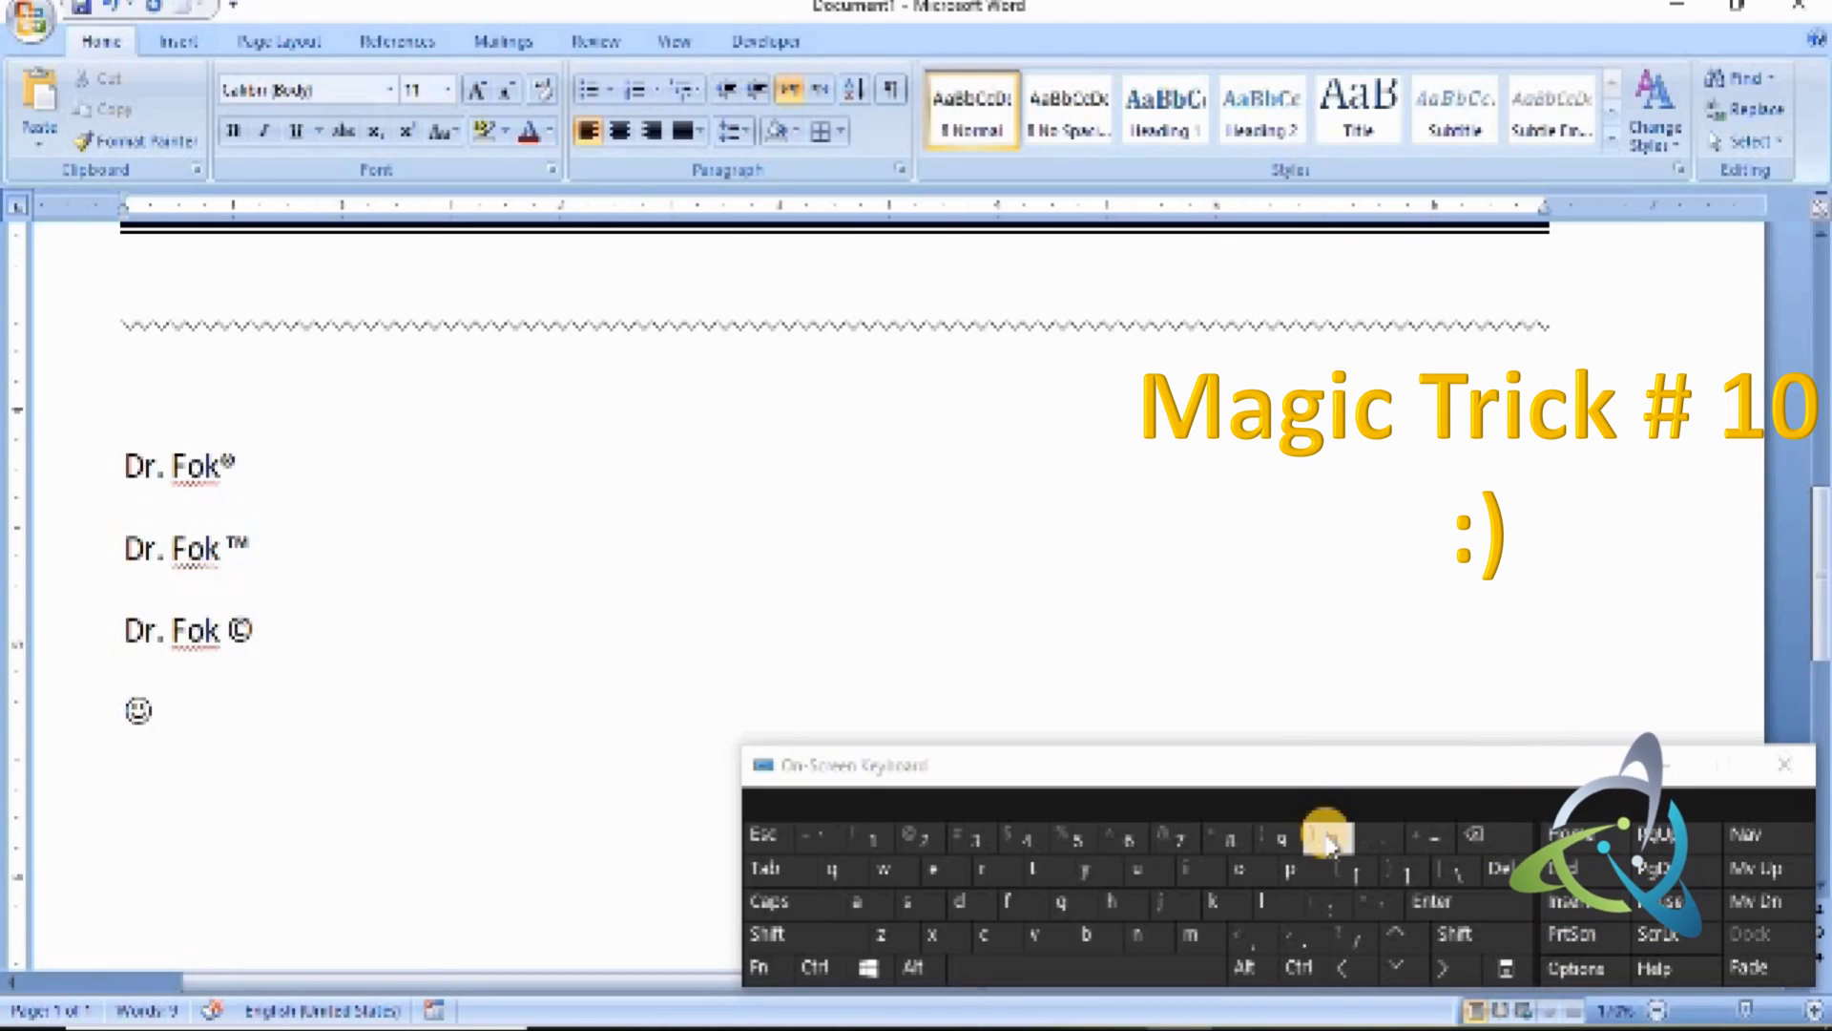
- Insert a sad face on a new line below the smiley by autocorrecting :(
{"action": "key", "text": "Return"}
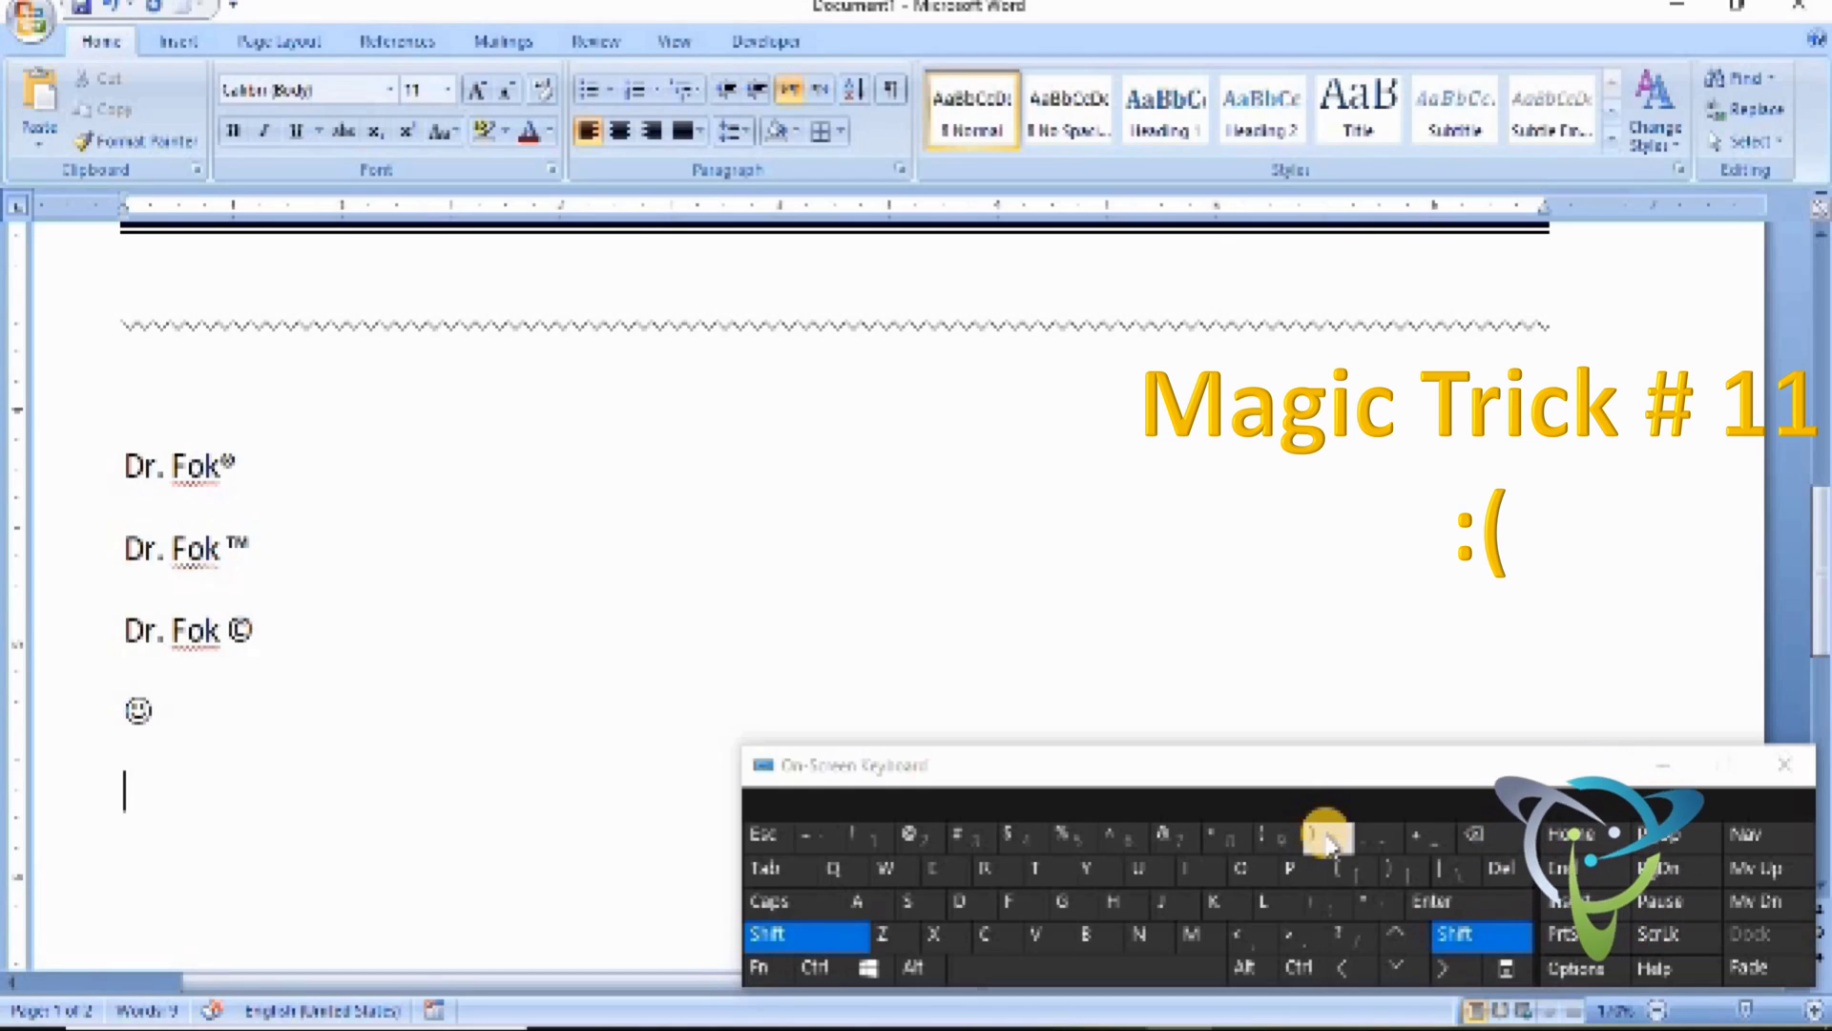
{"action": "key", "text": "shift"}
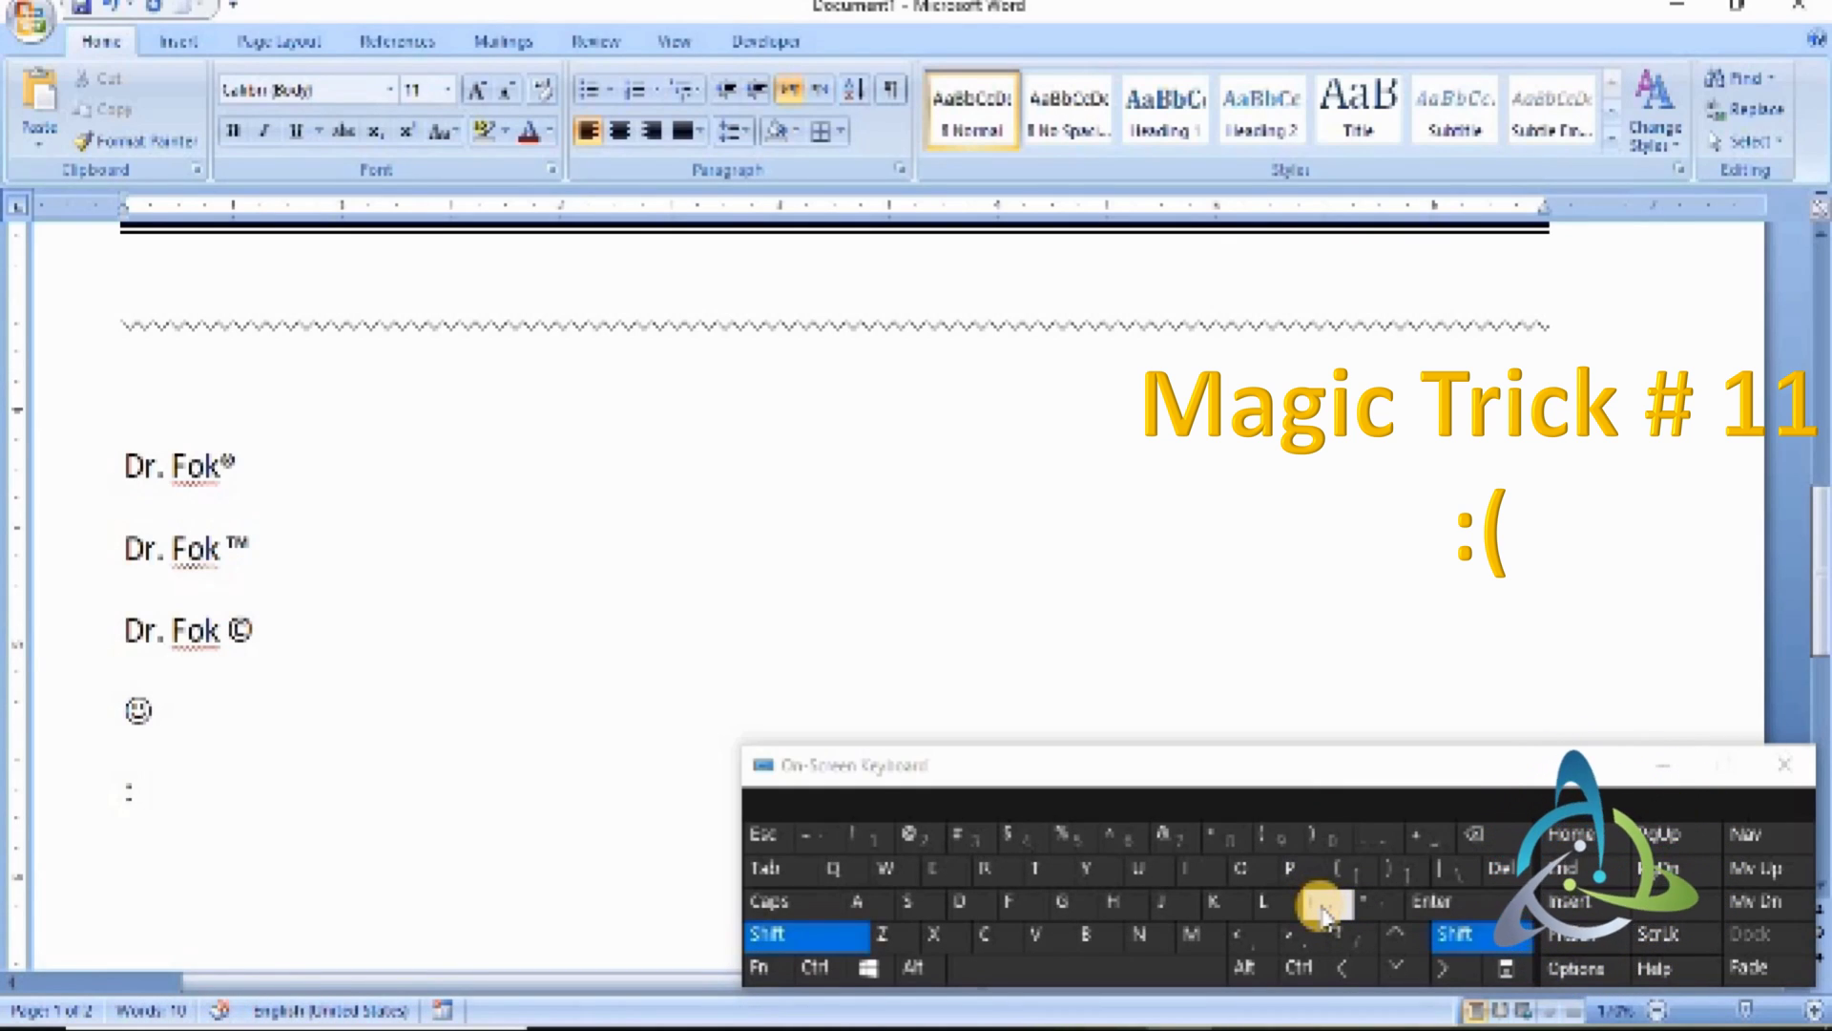
{"action": "type", "text": "("}
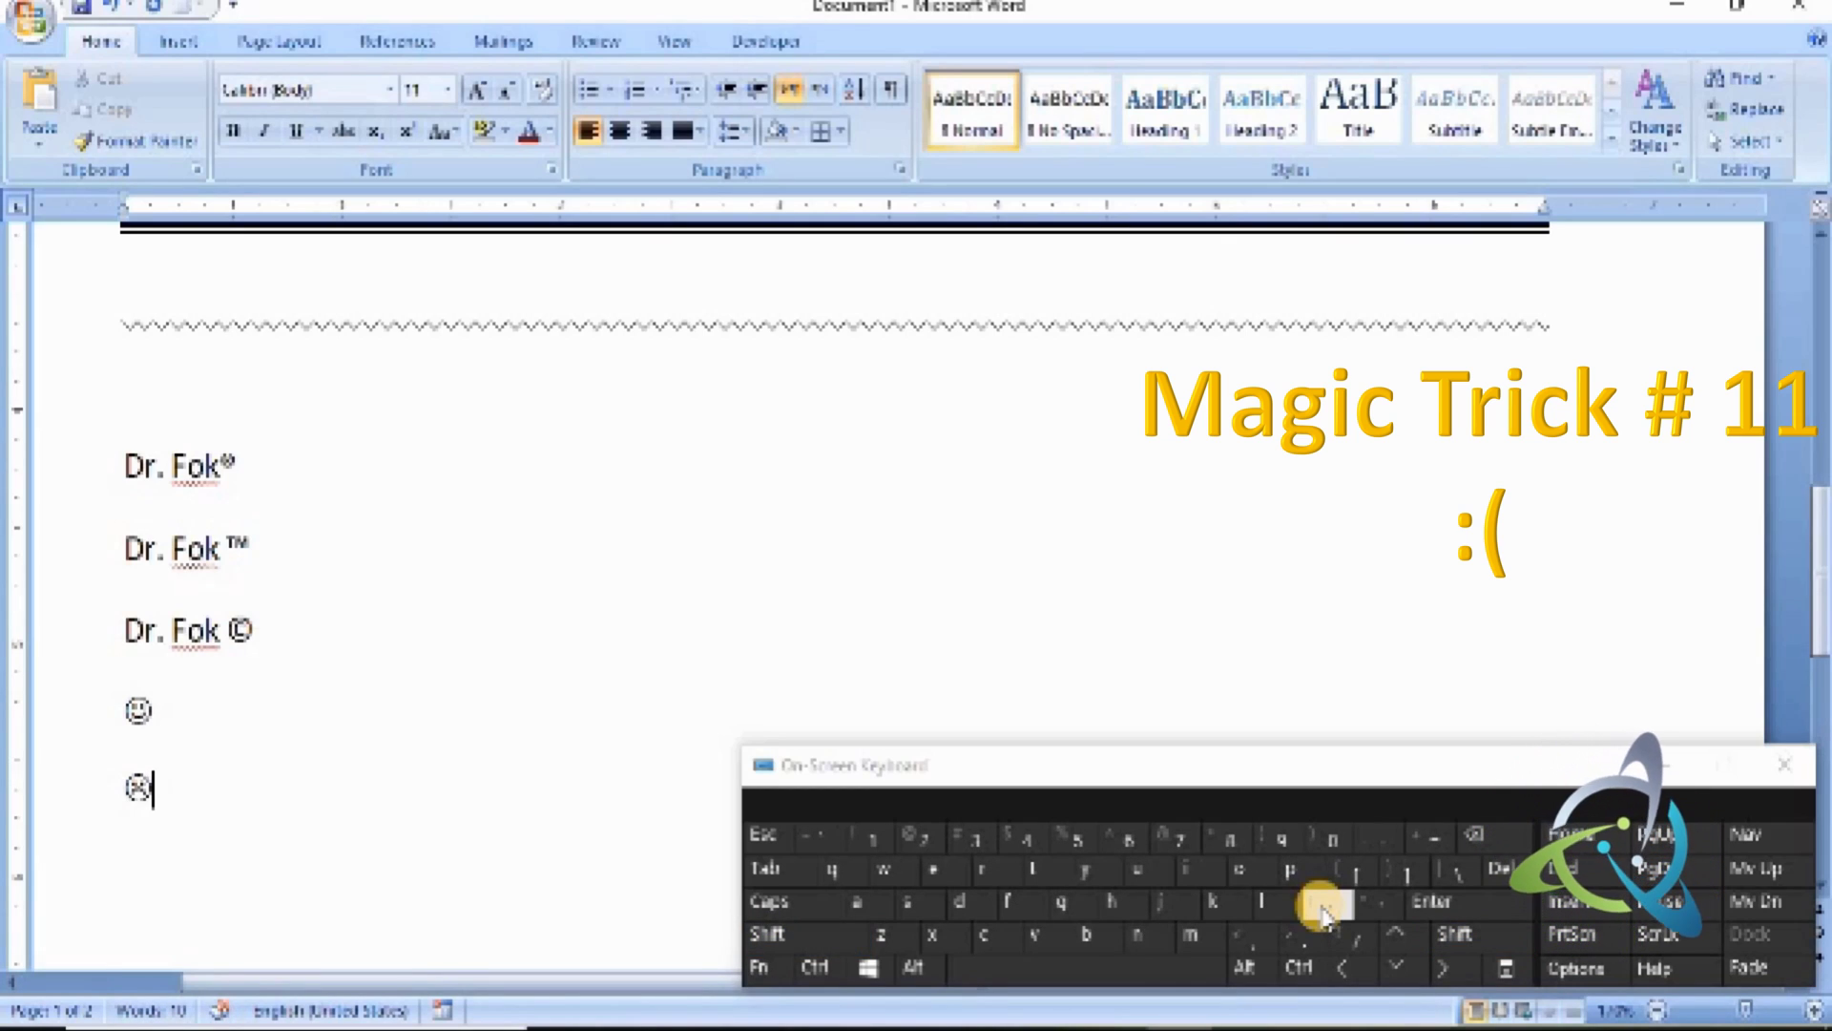
- Insert a neutral face on a new line below the sad face by autocorrecting :|
{"action": "key", "text": "Return"}
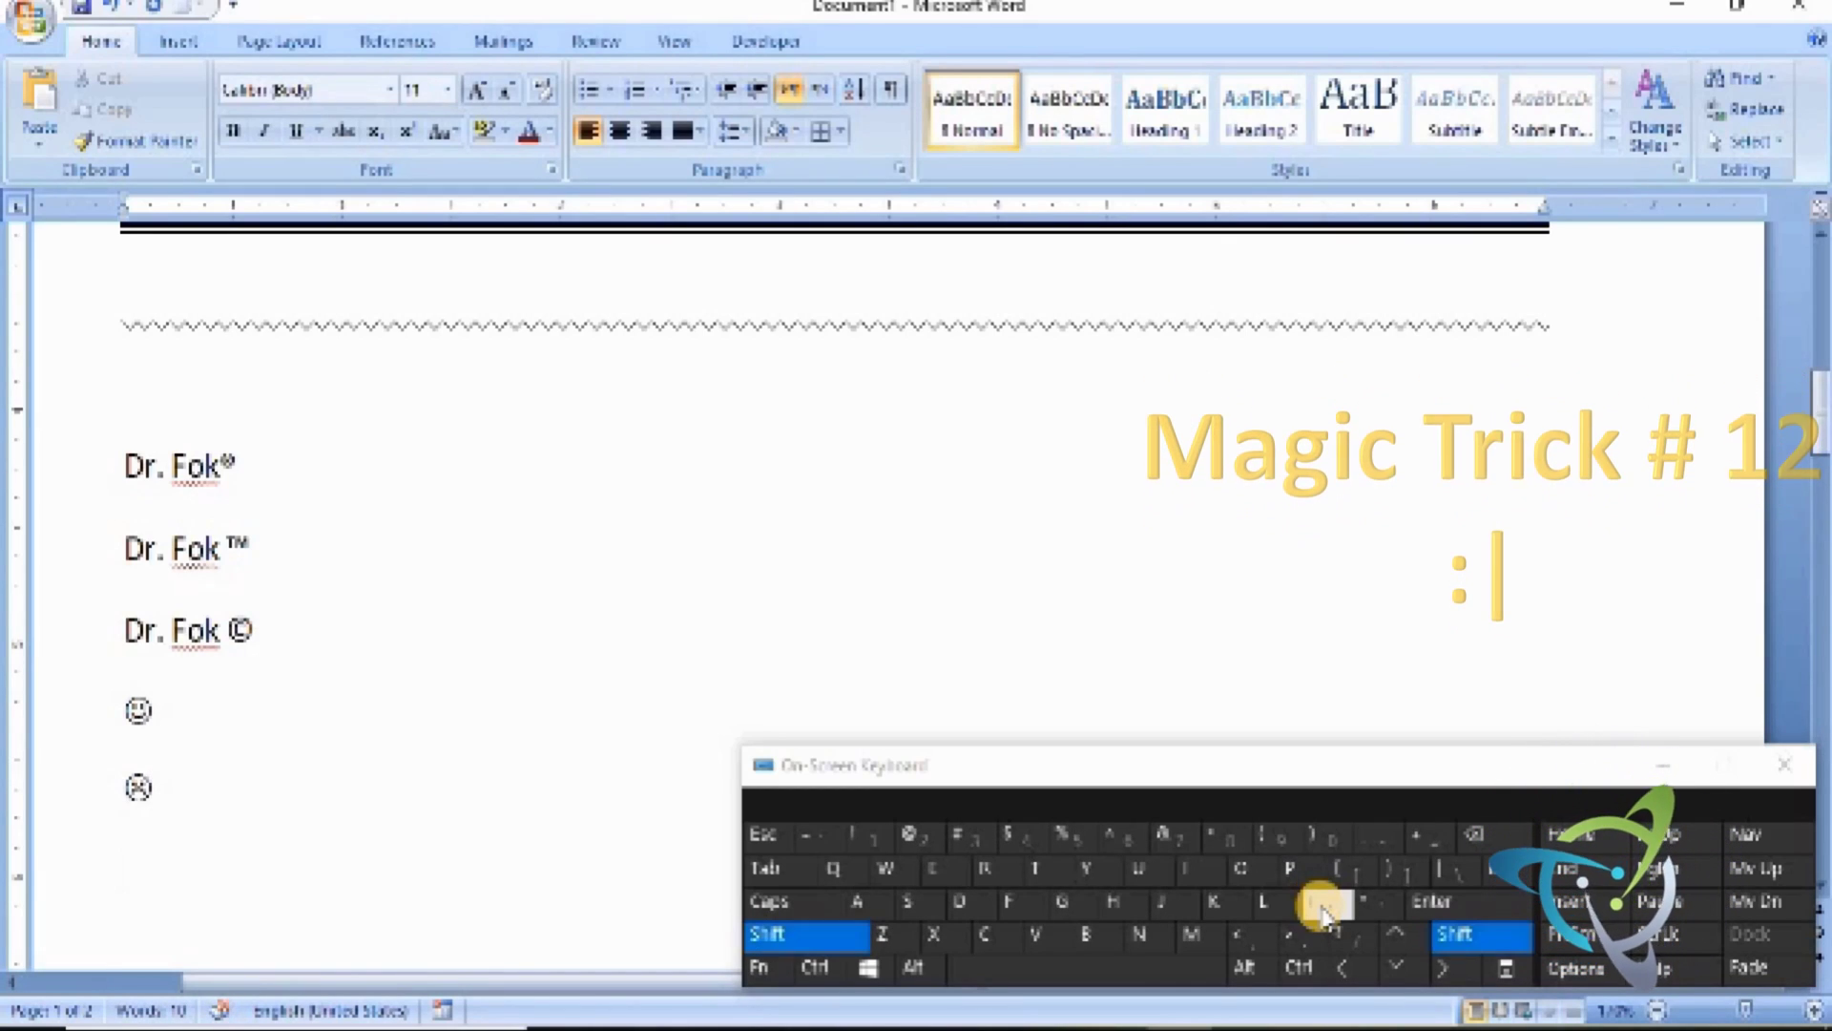
{"action": "type", "text": ":"}
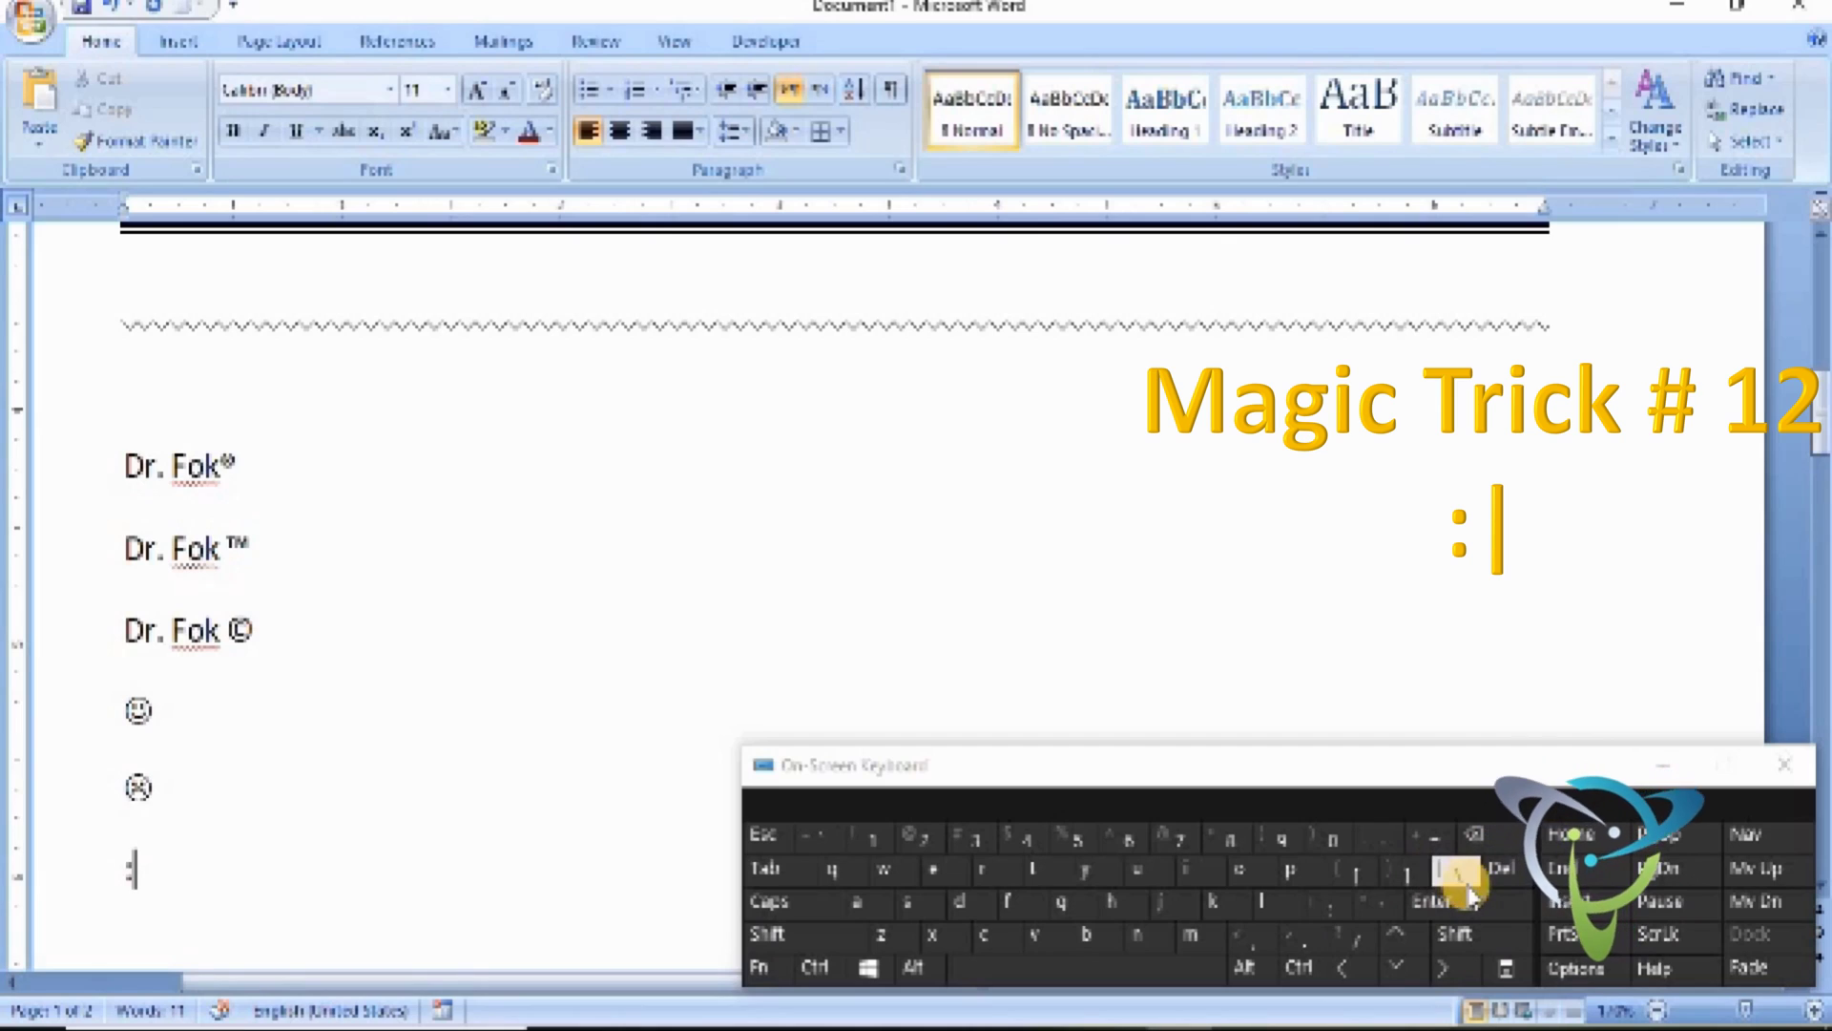
{"action": "type", "text": "|"}
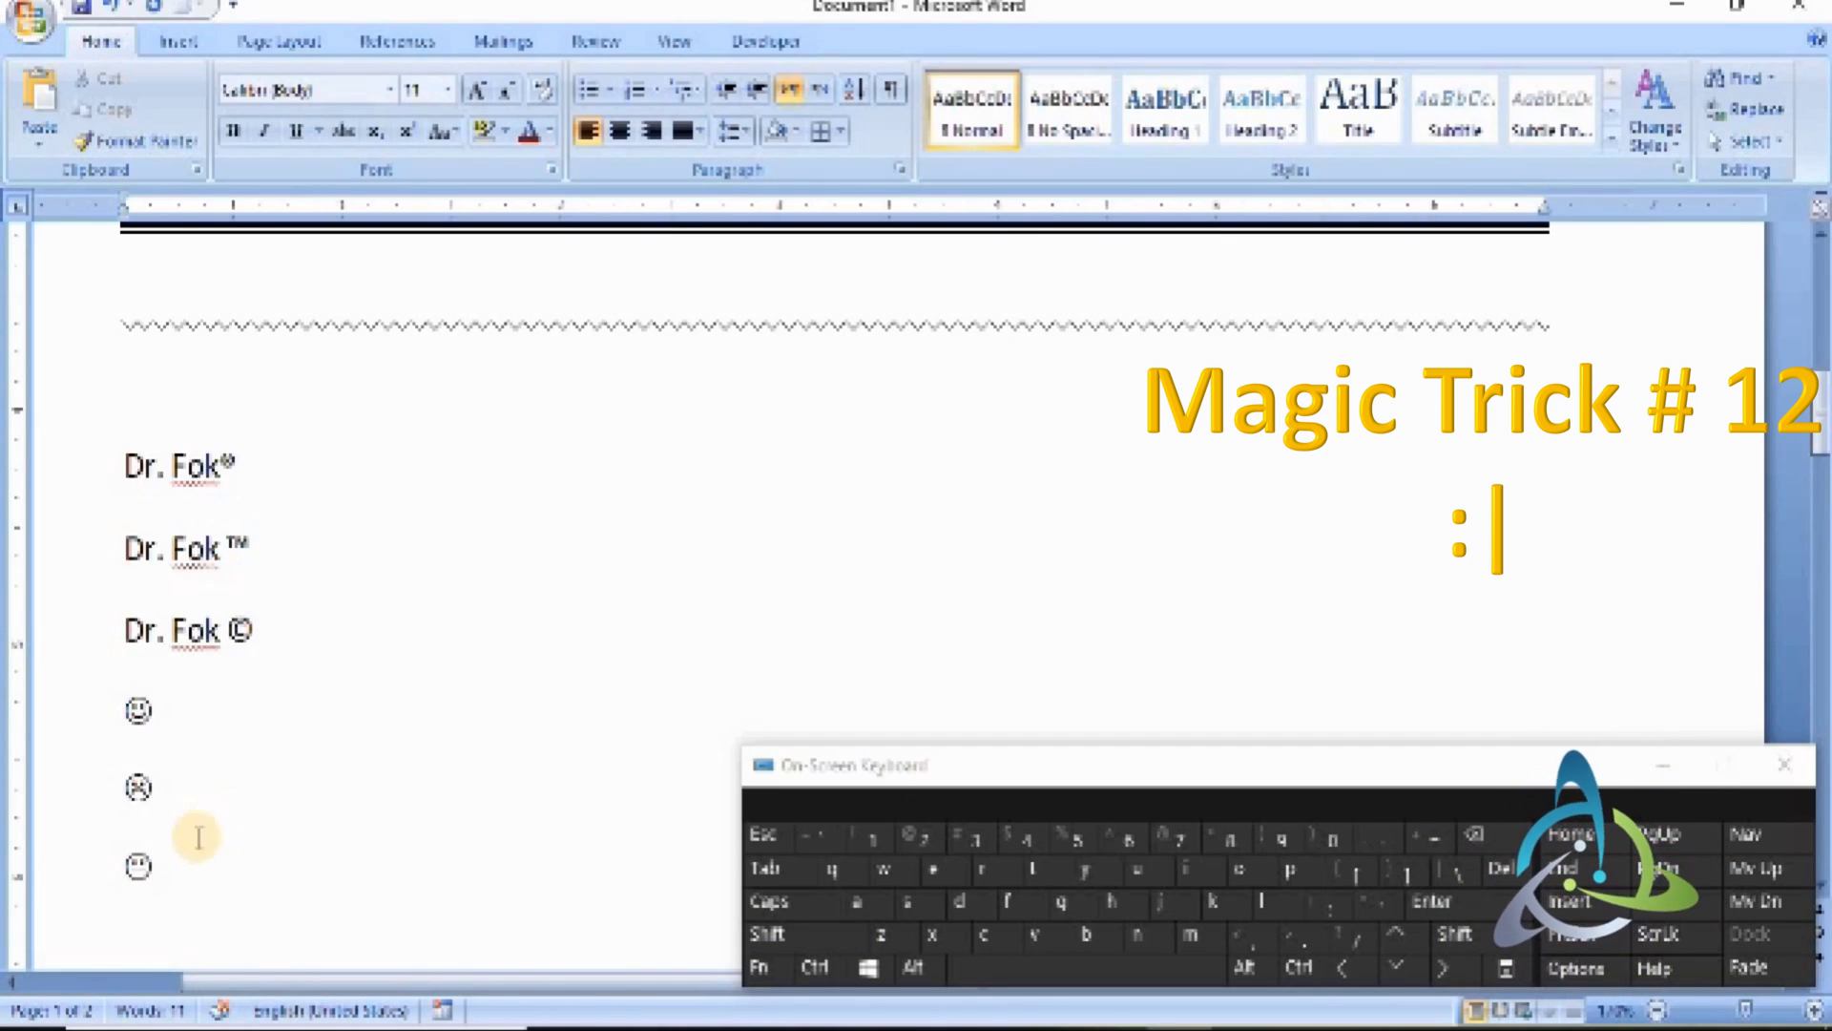
- Enter the word Pin on a new line below the neutral face
{"action": "mouse_move", "coordinate": [192, 866]}
{"action": "key", "text": "Return"}
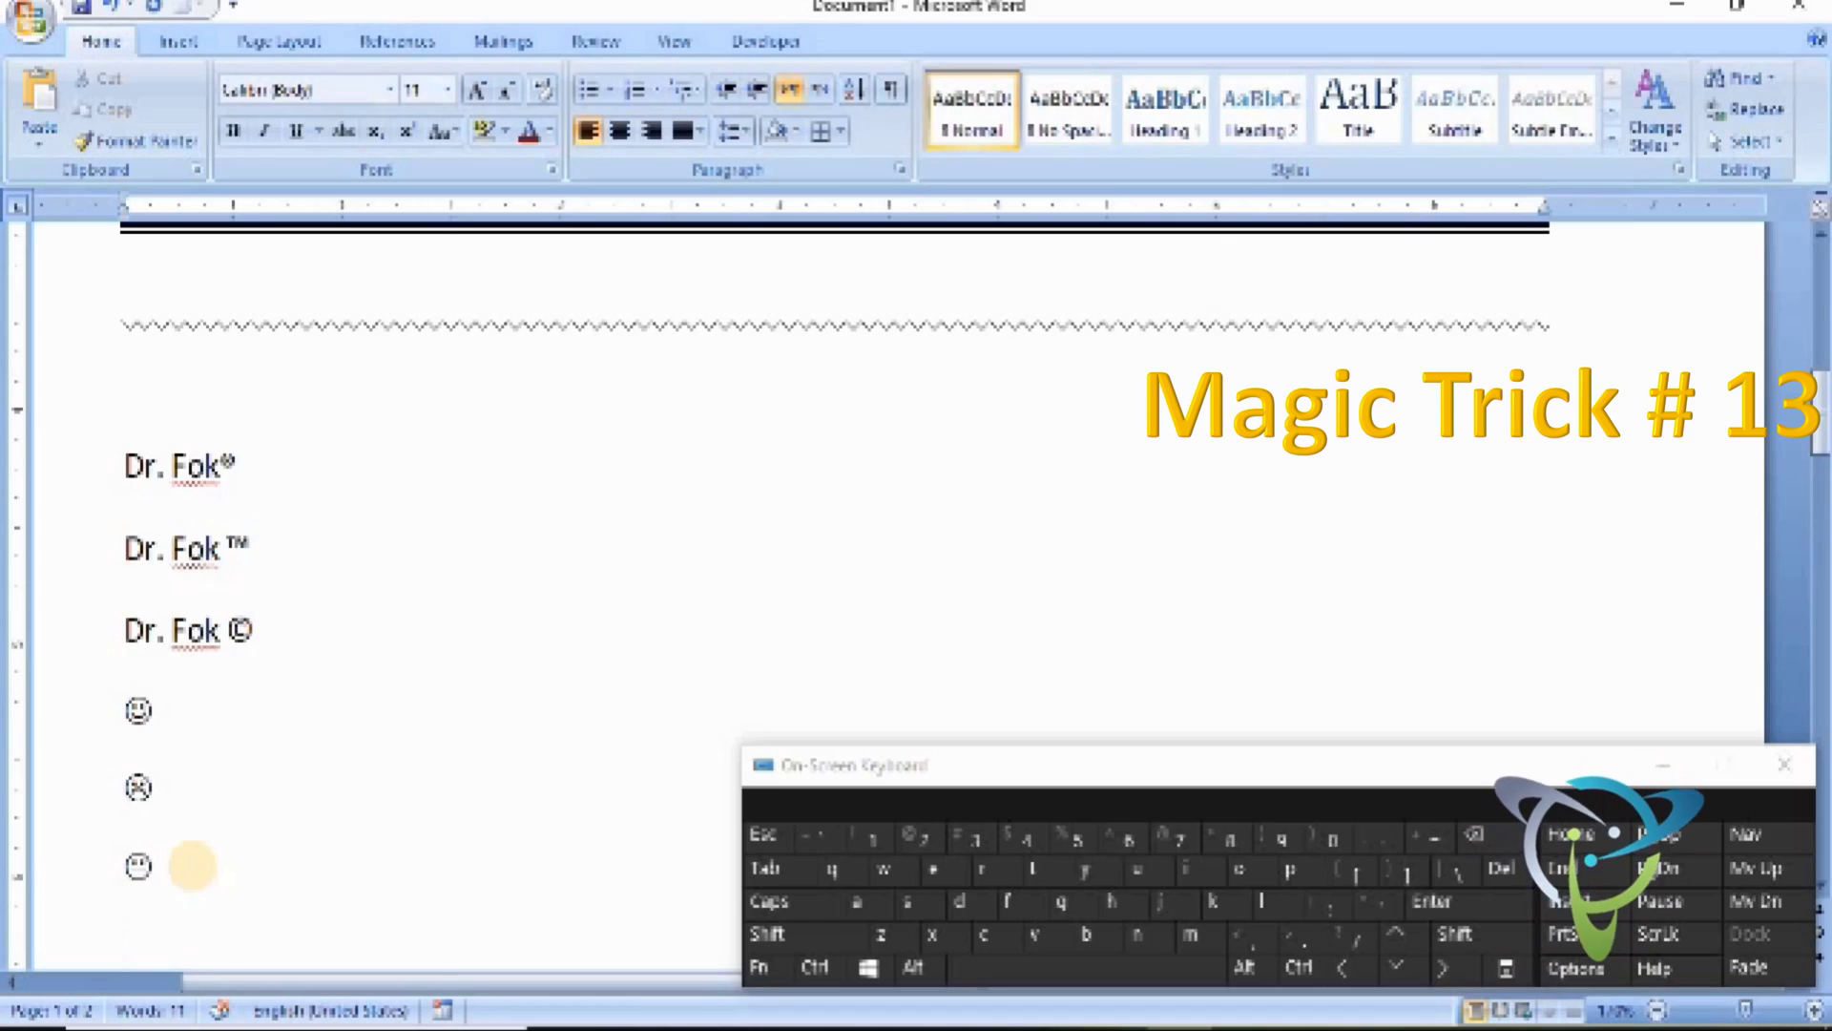
{"action": "key", "text": "Return"}
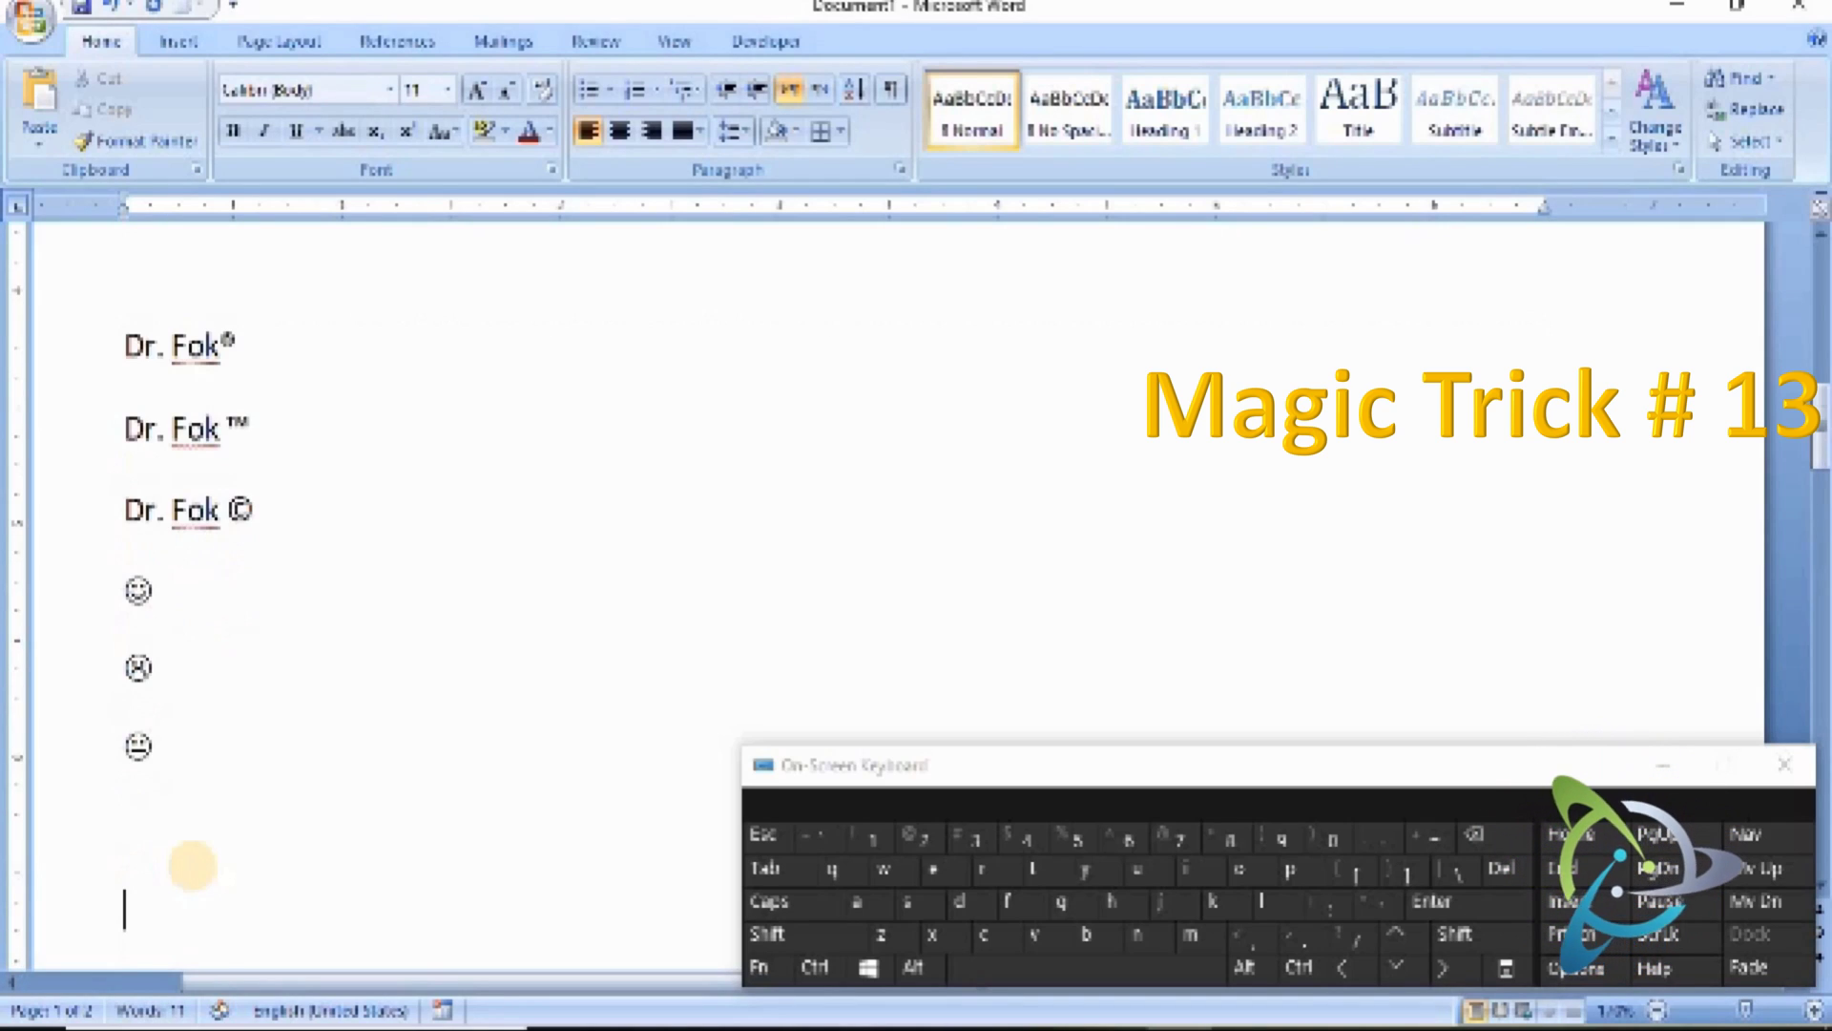
{"action": "key", "text": "Return"}
{"action": "key", "text": "Return"}
{"action": "key", "text": "Return"}
{"action": "key", "text": "BackSpace"}
{"action": "key", "text": "BackSpace"}
{"action": "key", "text": "BackSpace"}
{"action": "key", "text": "BackSpace"}
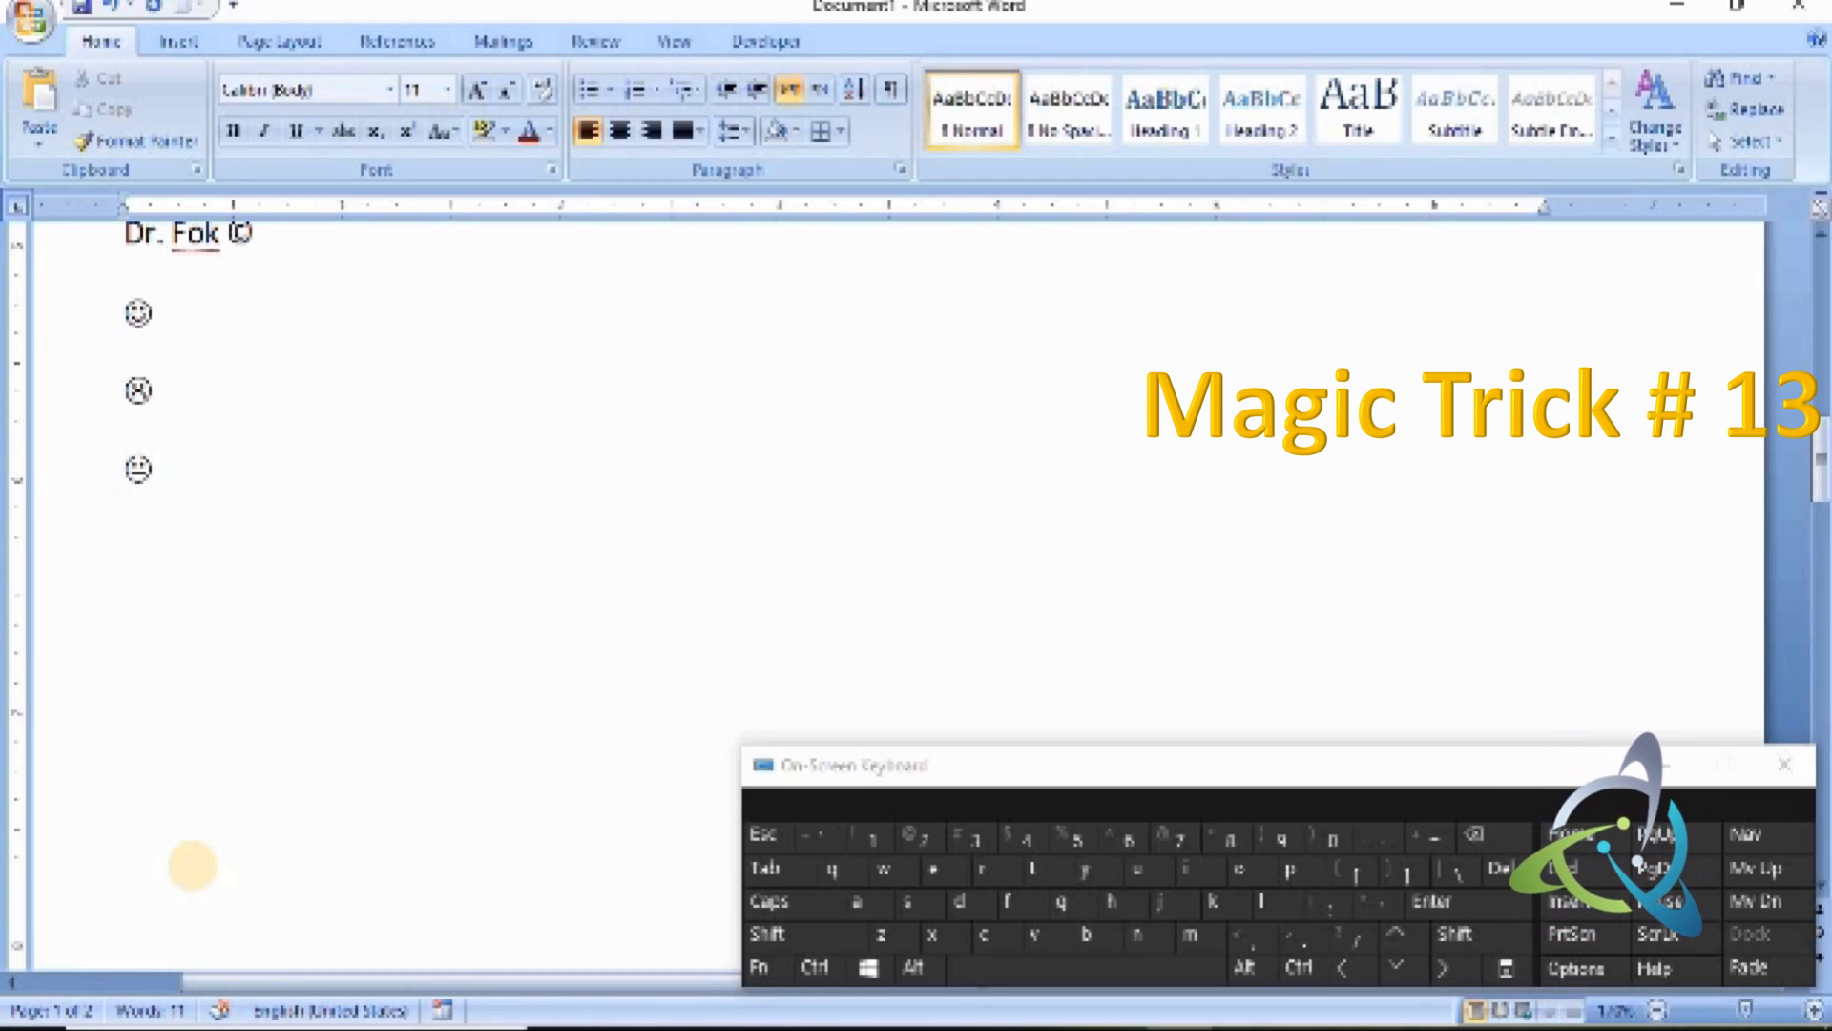
{"action": "type", "text": "pic"}
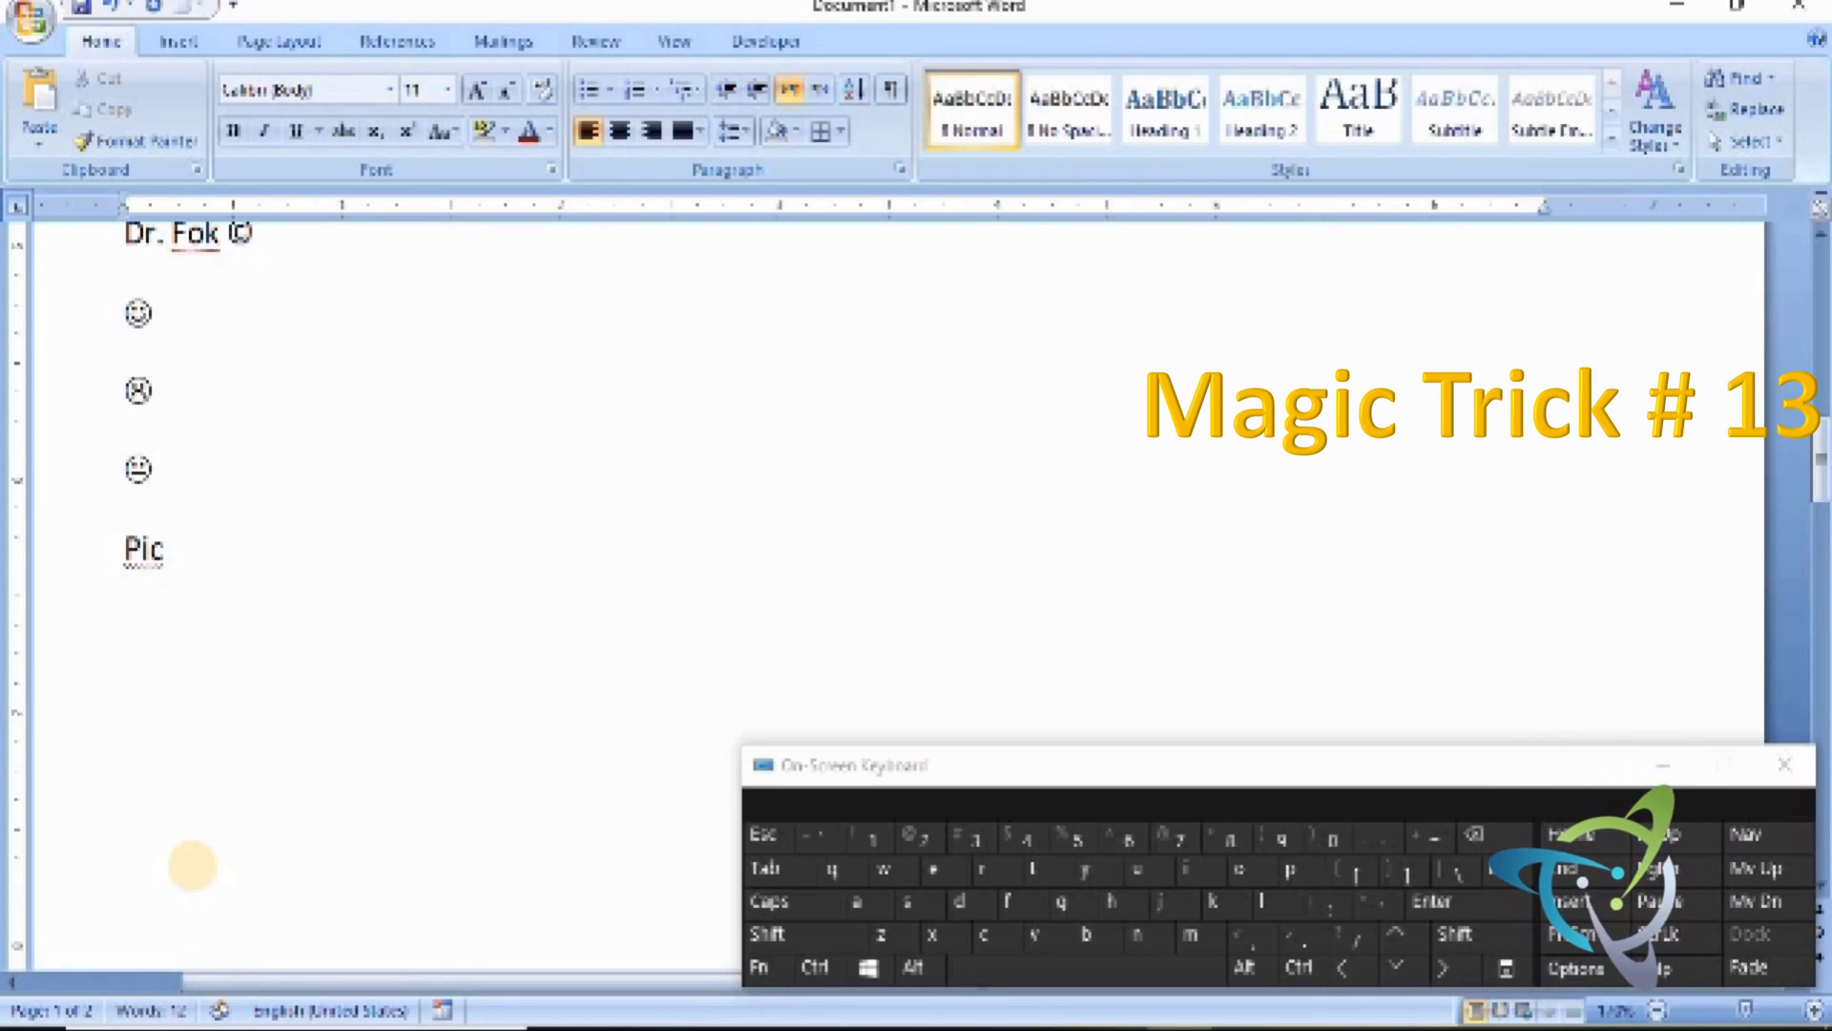
{"action": "key", "text": "BackSpace"}
{"action": "key", "text": "BackSpace"}
{"action": "key", "text": "BackSpace"}
{"action": "type", "text": "in"}
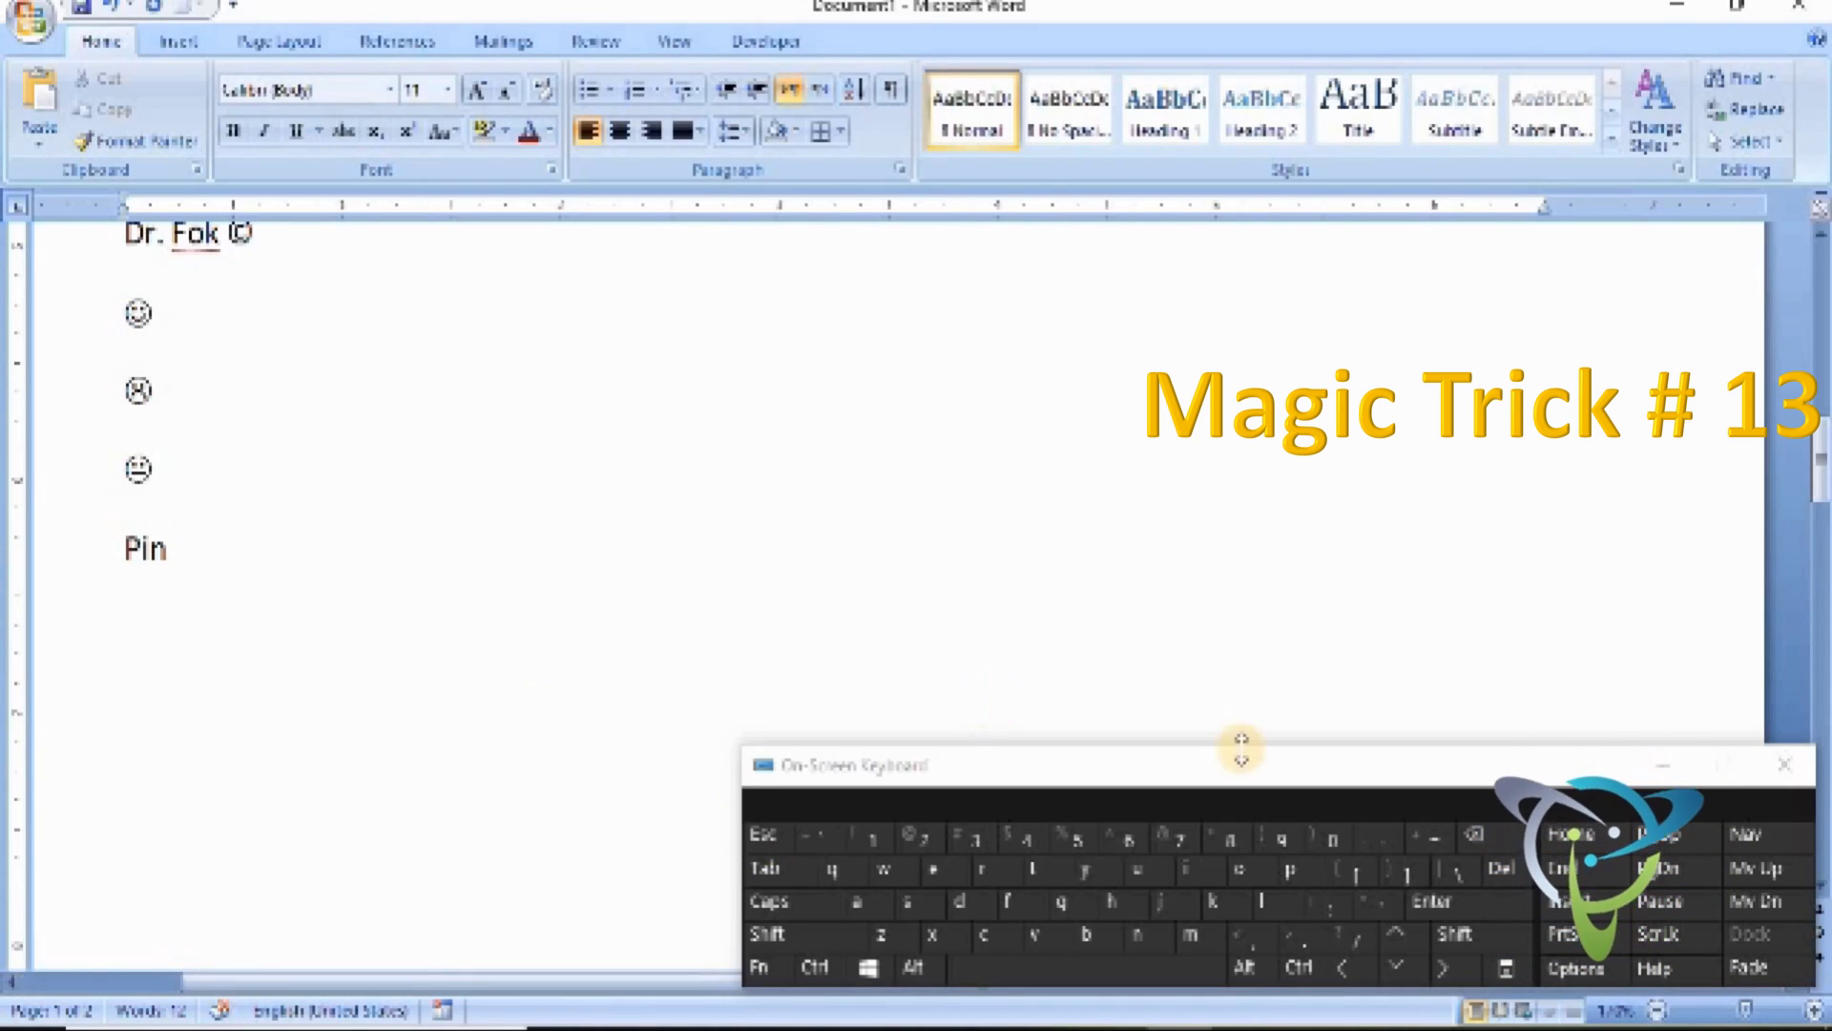
- Insert a small box symbol after the word Pin by autocorrecting \box
{"action": "left_click", "coordinate": [1446, 873]}
{"action": "type", "text": "box"}
{"action": "key", "text": "Return"}
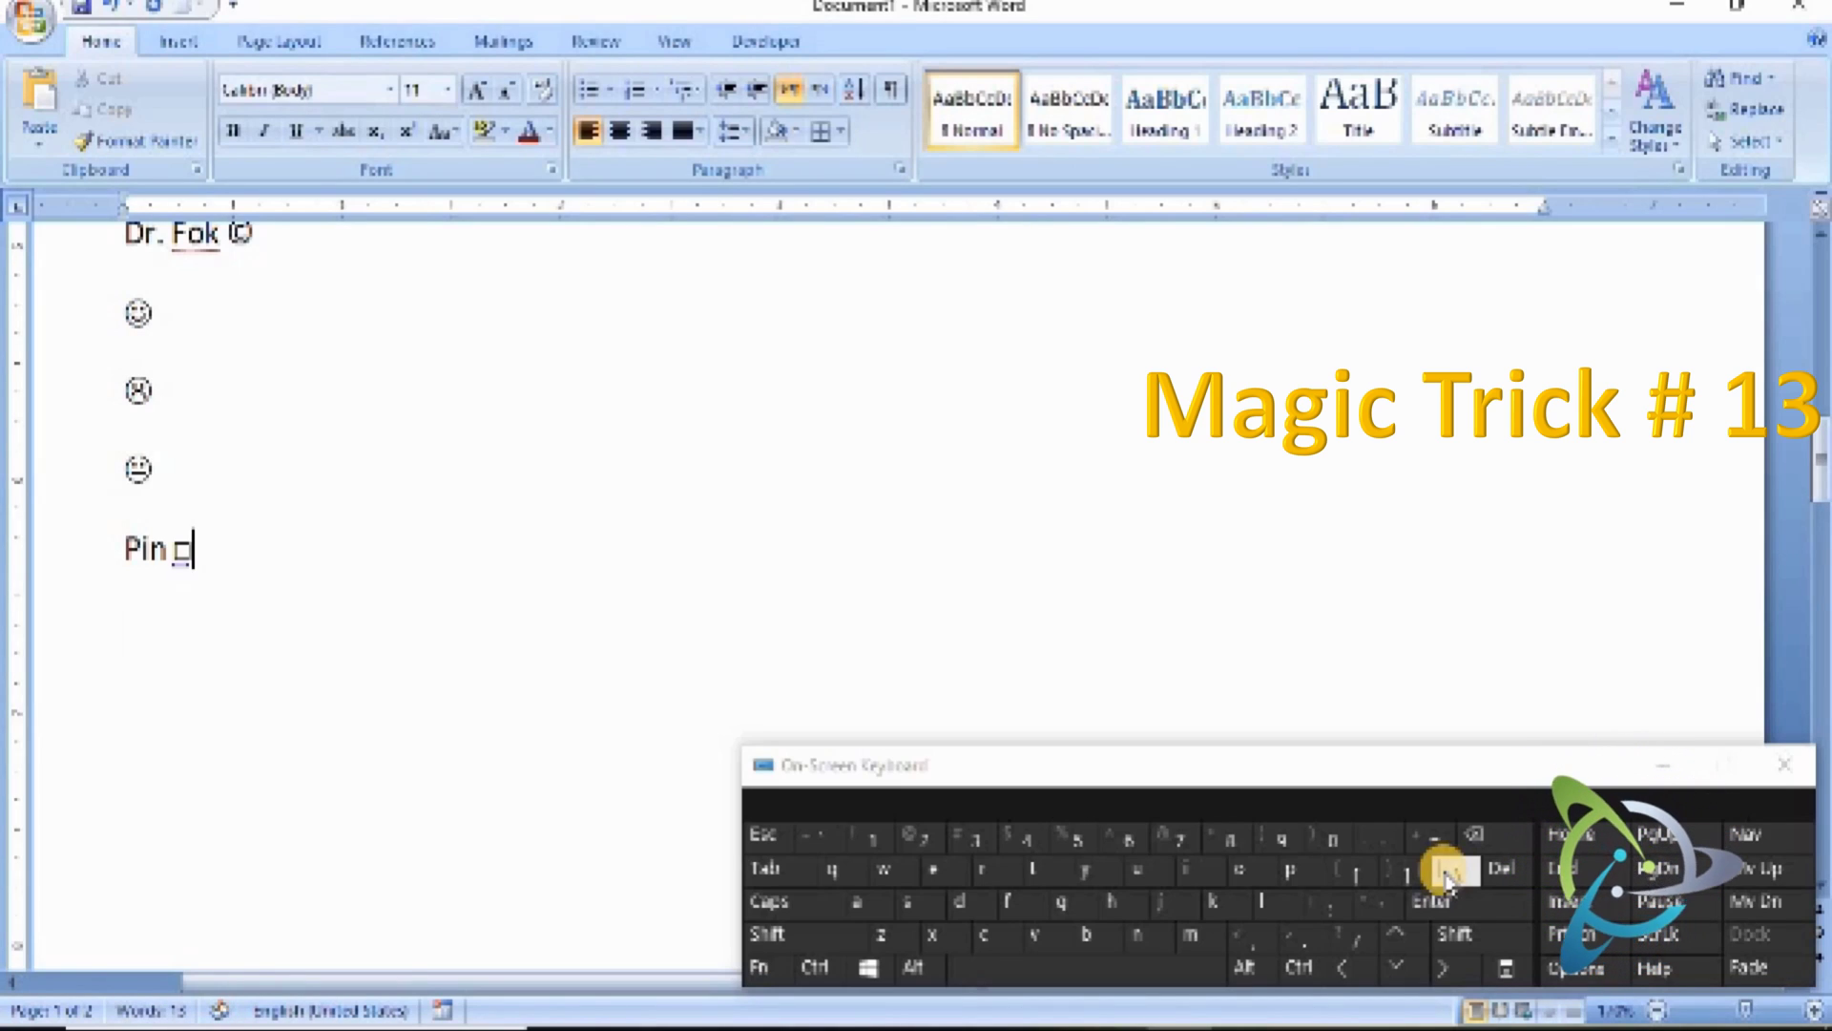
- Enlarge the box symbol after Pin to font size 16
{"action": "key", "text": "shift+Left"}
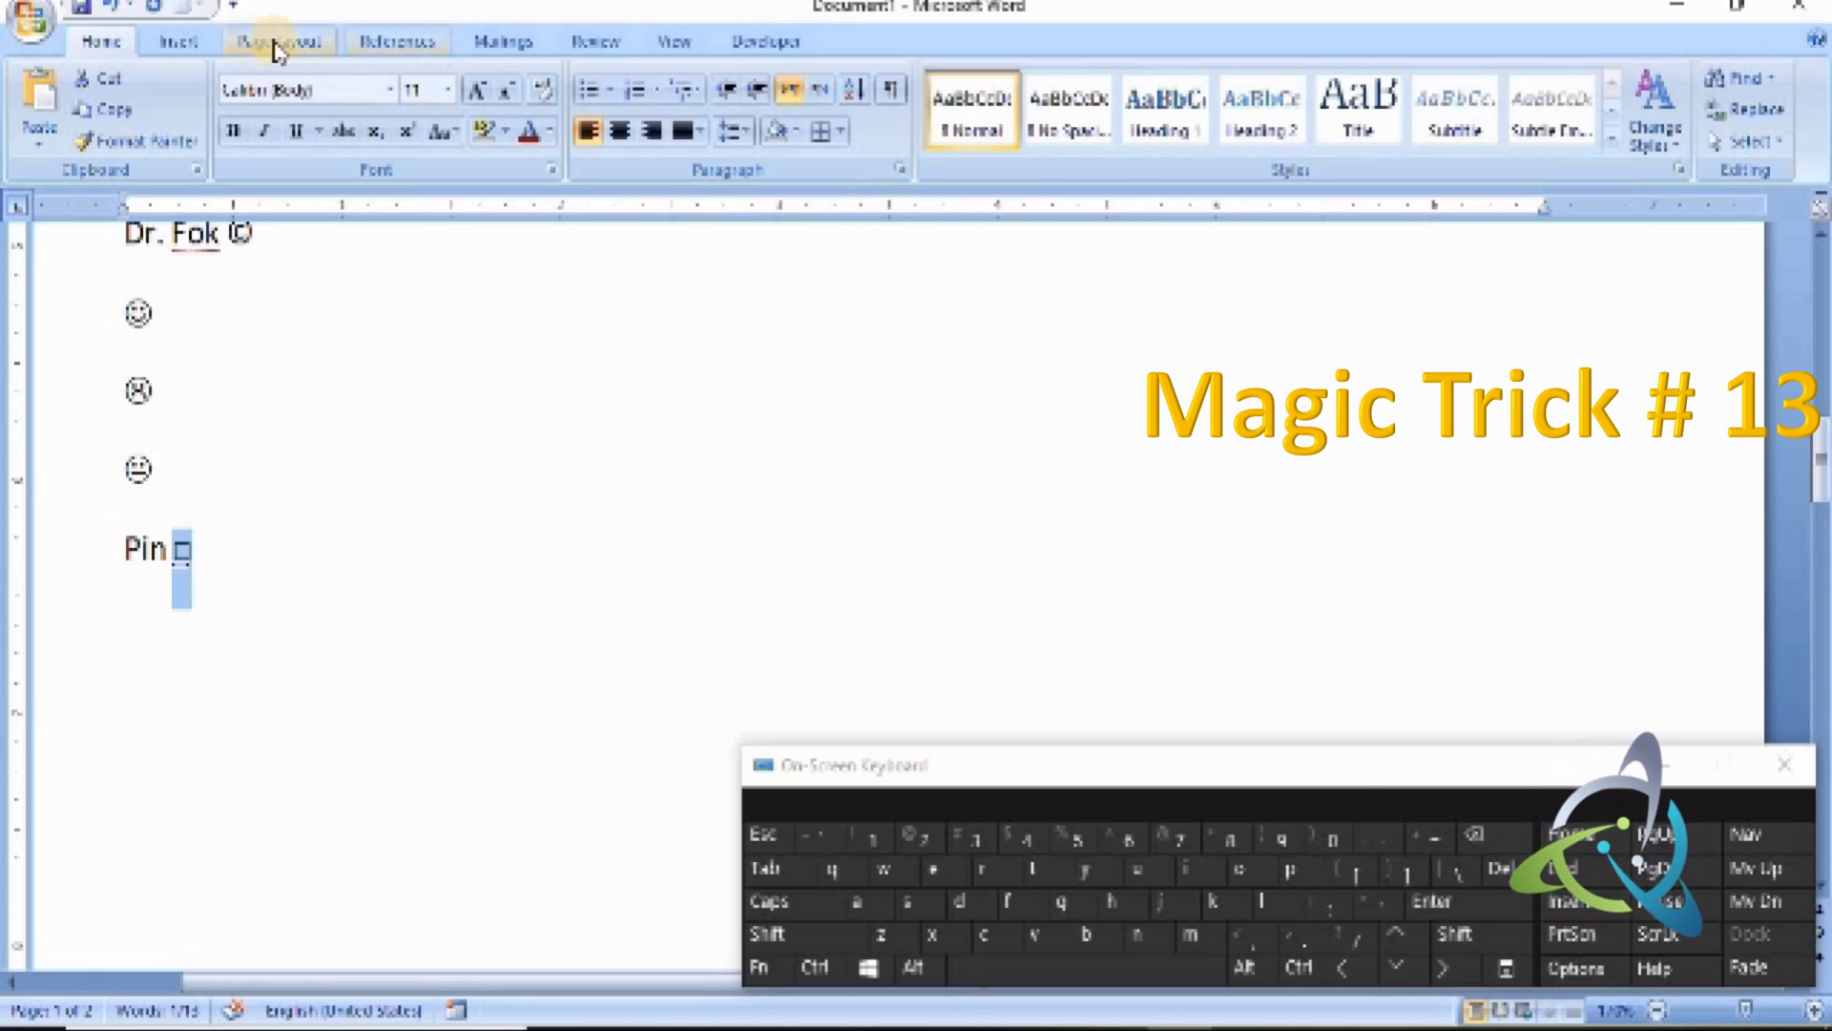
{"action": "left_click", "coordinate": [450, 92]}
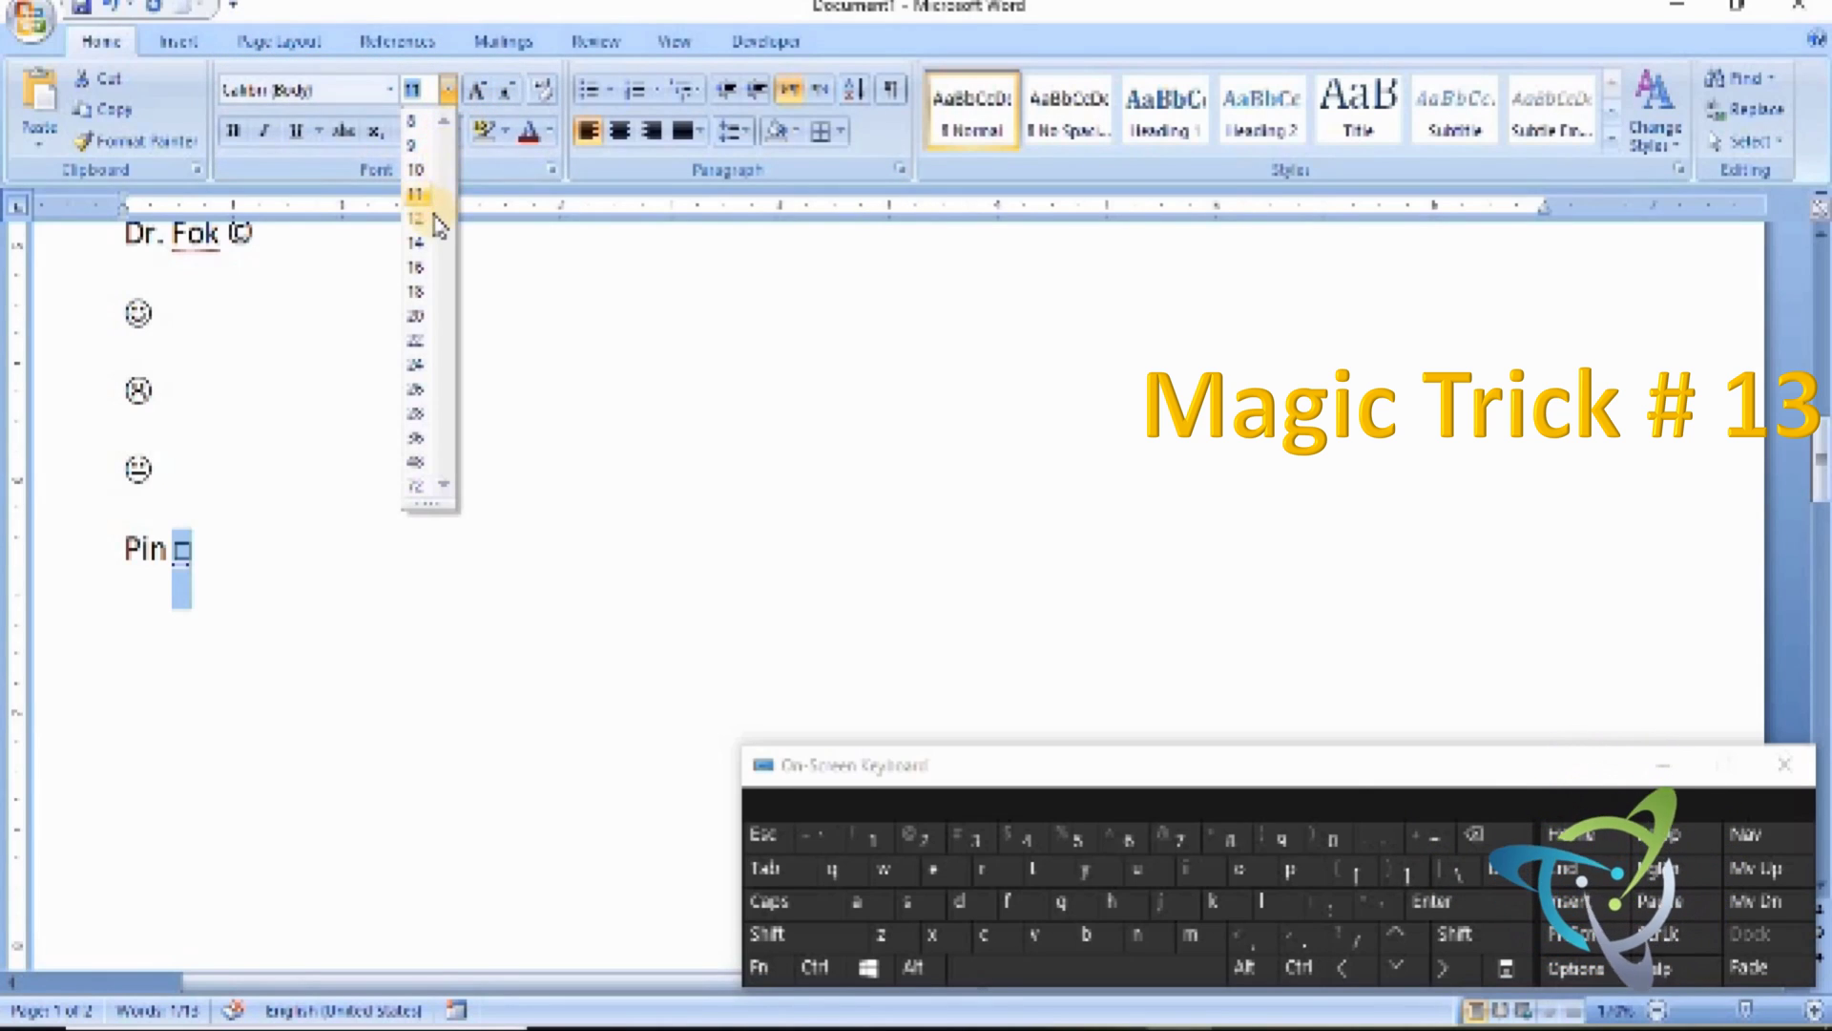
{"action": "left_click", "coordinate": [416, 271]}
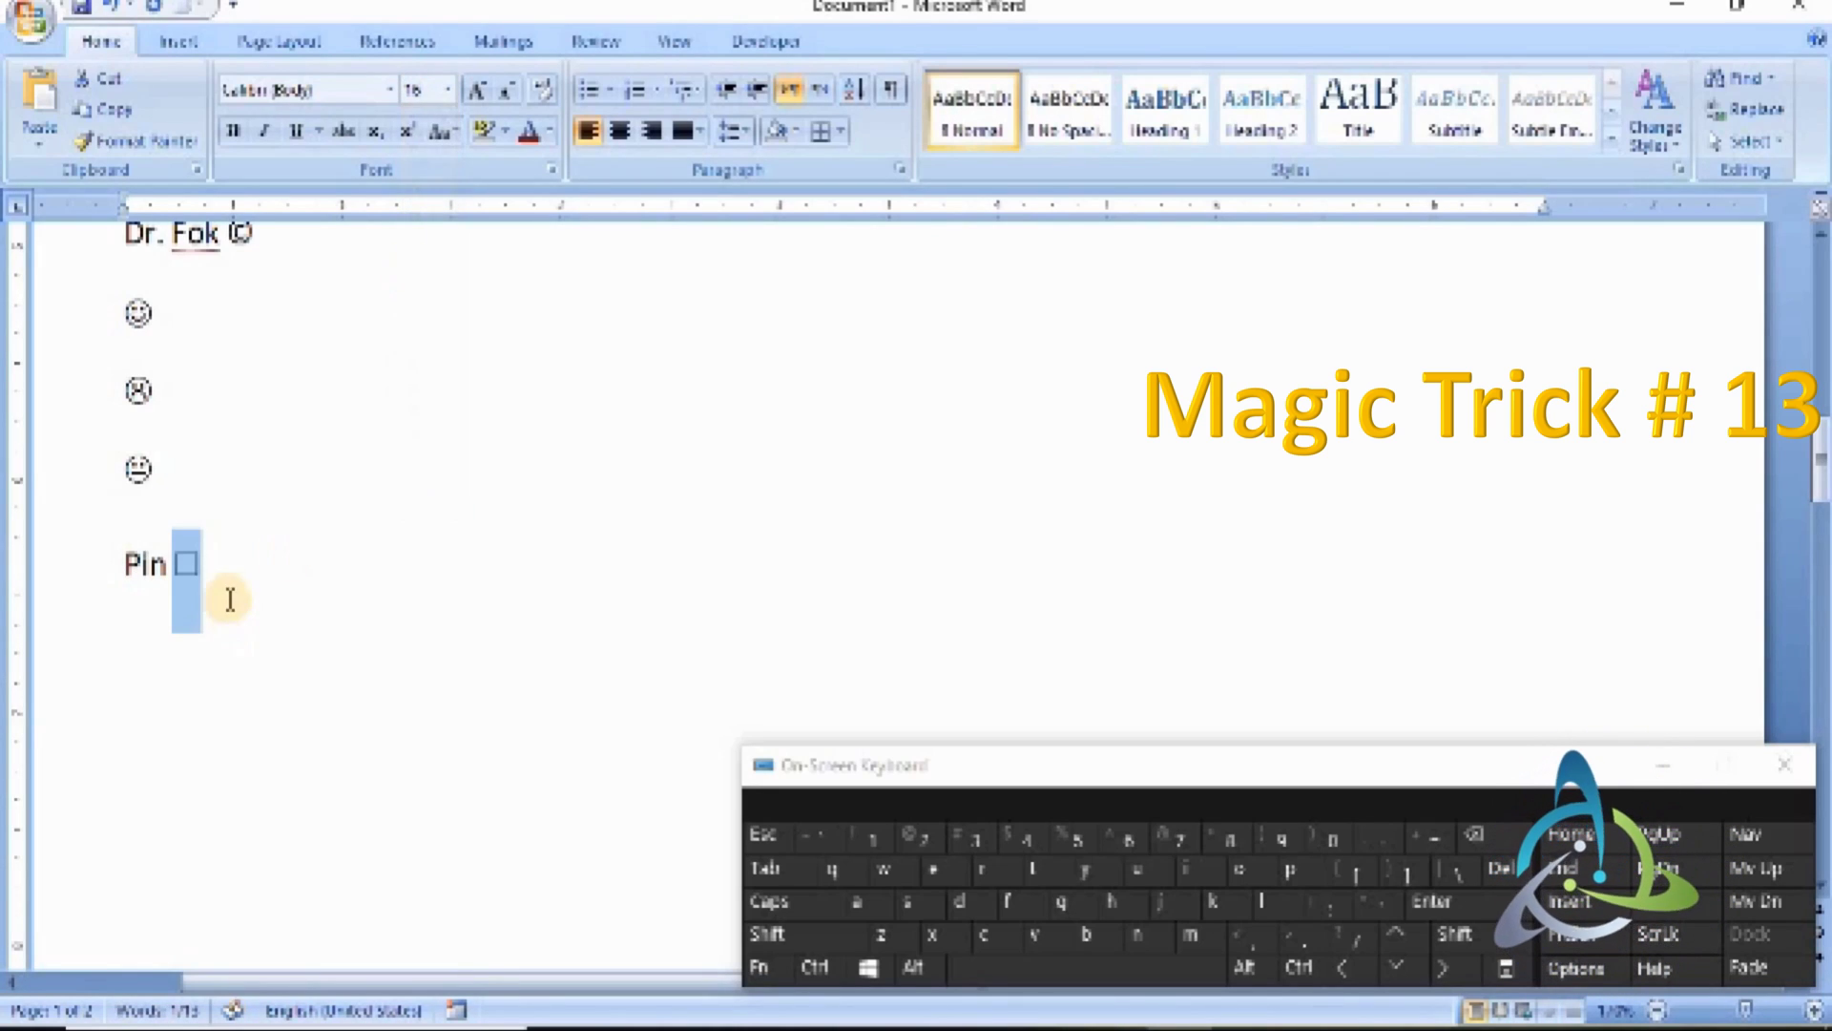
{"action": "left_click", "coordinate": [223, 587]}
{"action": "key", "text": "BackSpace"}
{"action": "key", "text": "shift+Left"}
{"action": "key", "text": "Right"}
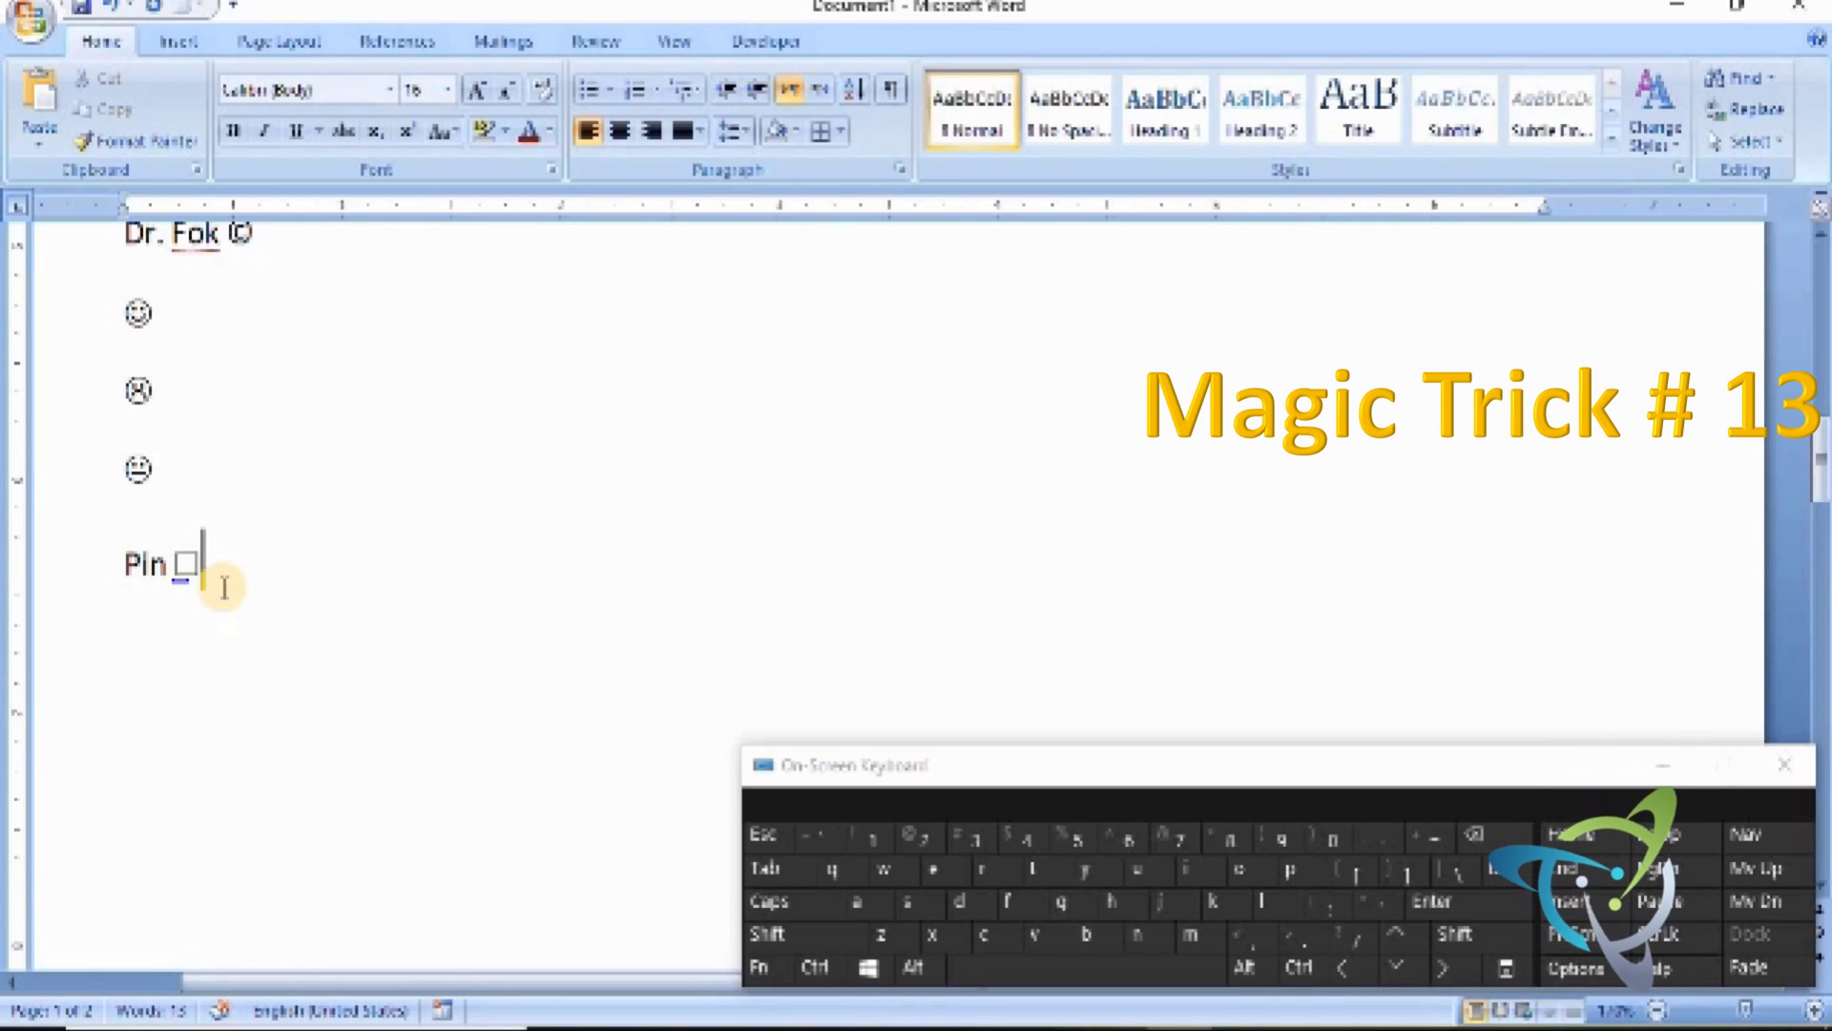
{"action": "key", "text": "shift+Left"}
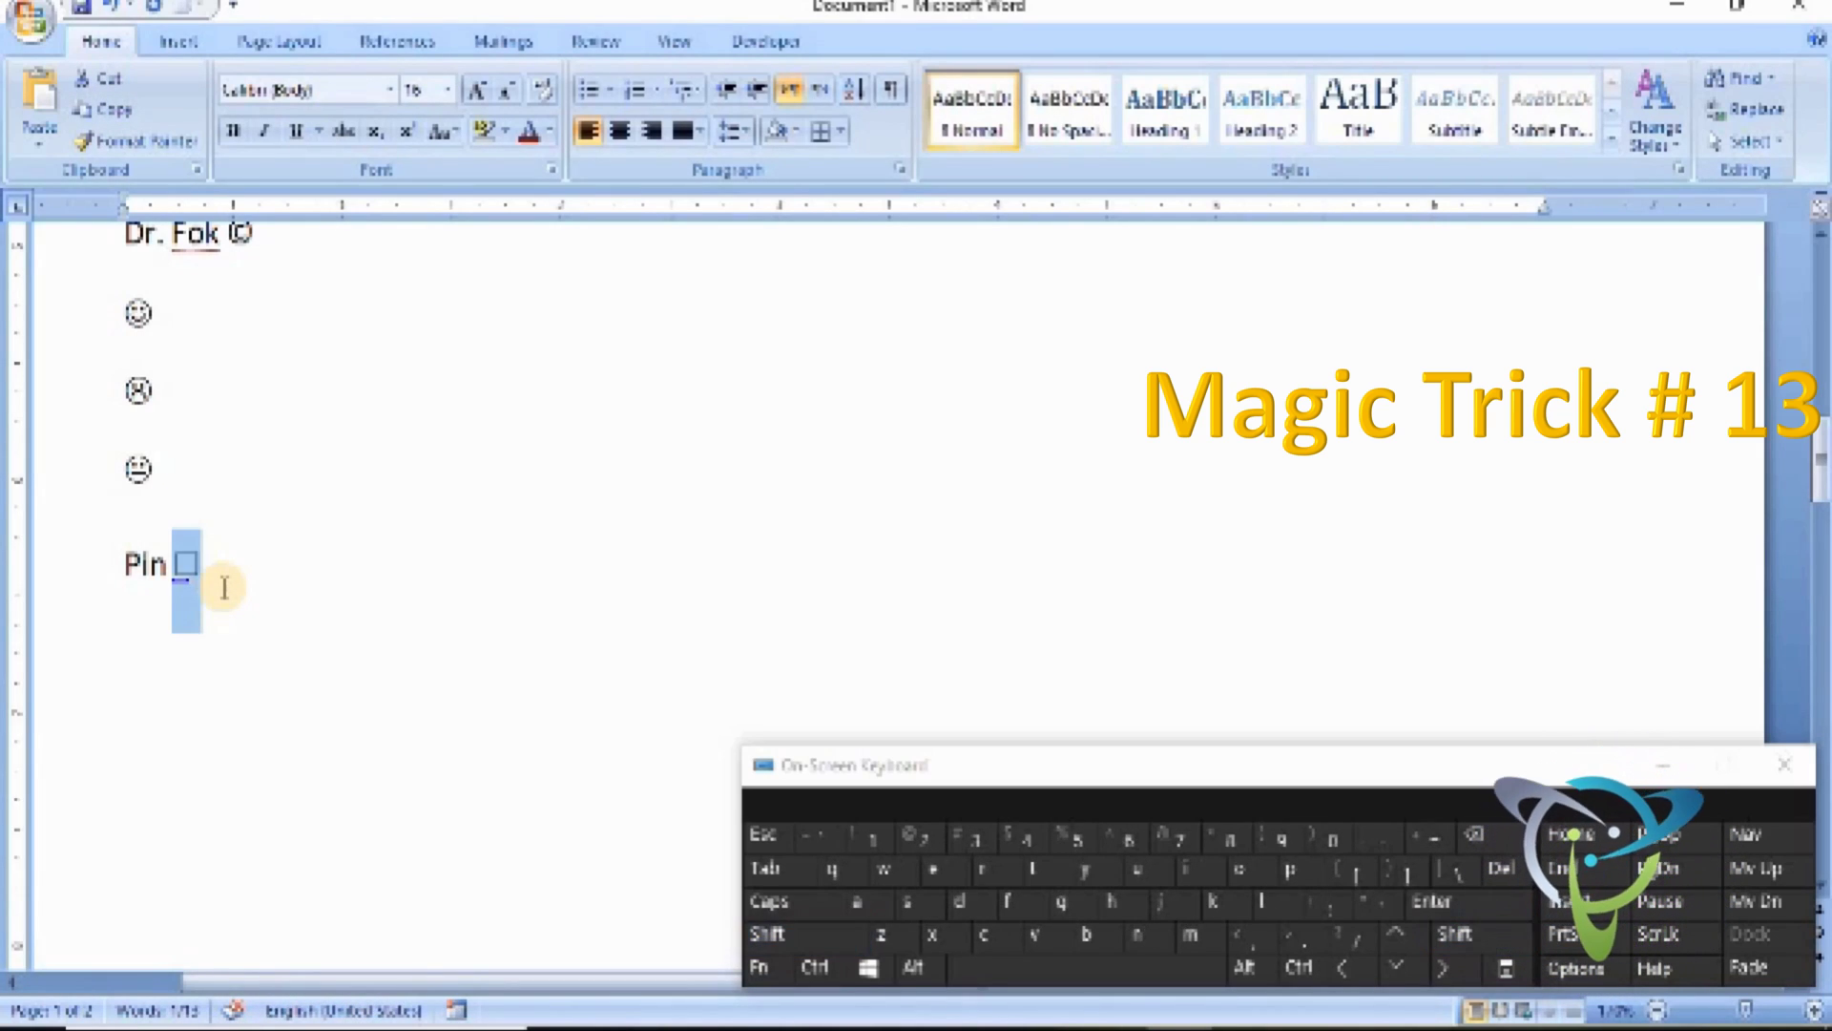
{"action": "key", "text": "Right"}
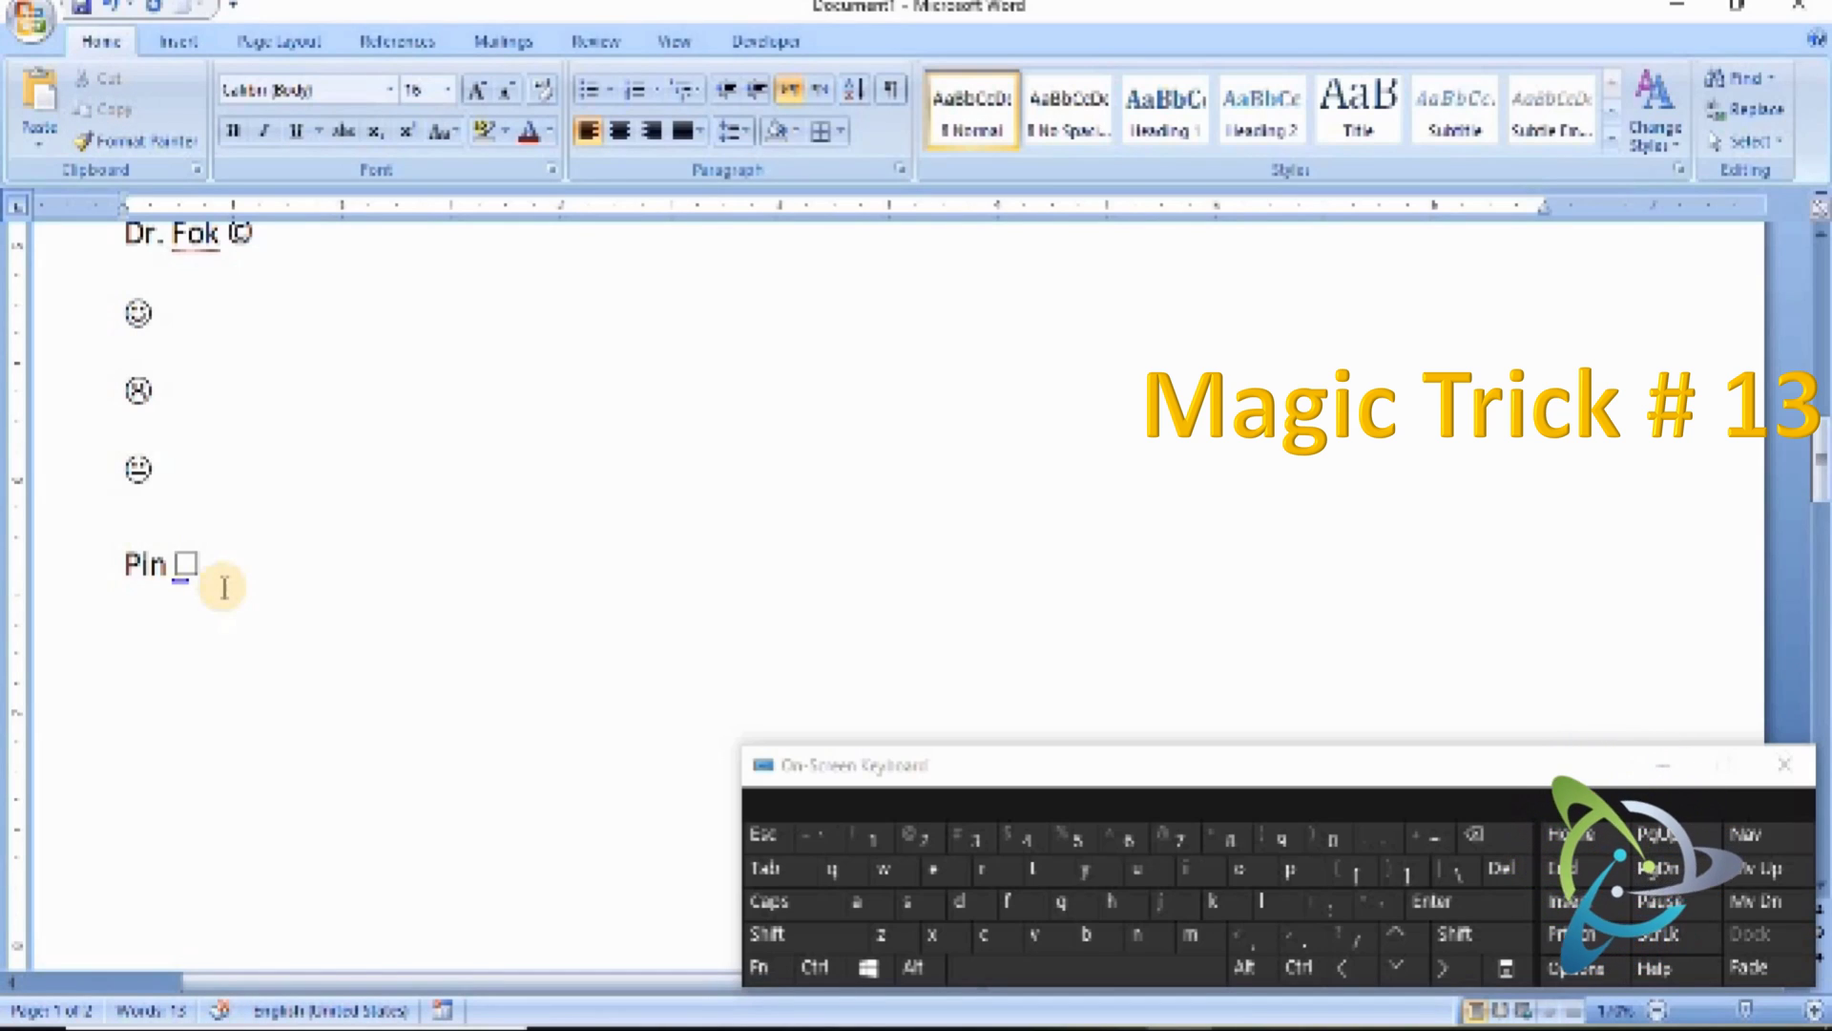
- Insert a thick right-pointing arrow on a new line below Pin by autocorrecting ==>
{"action": "key", "text": "Return"}
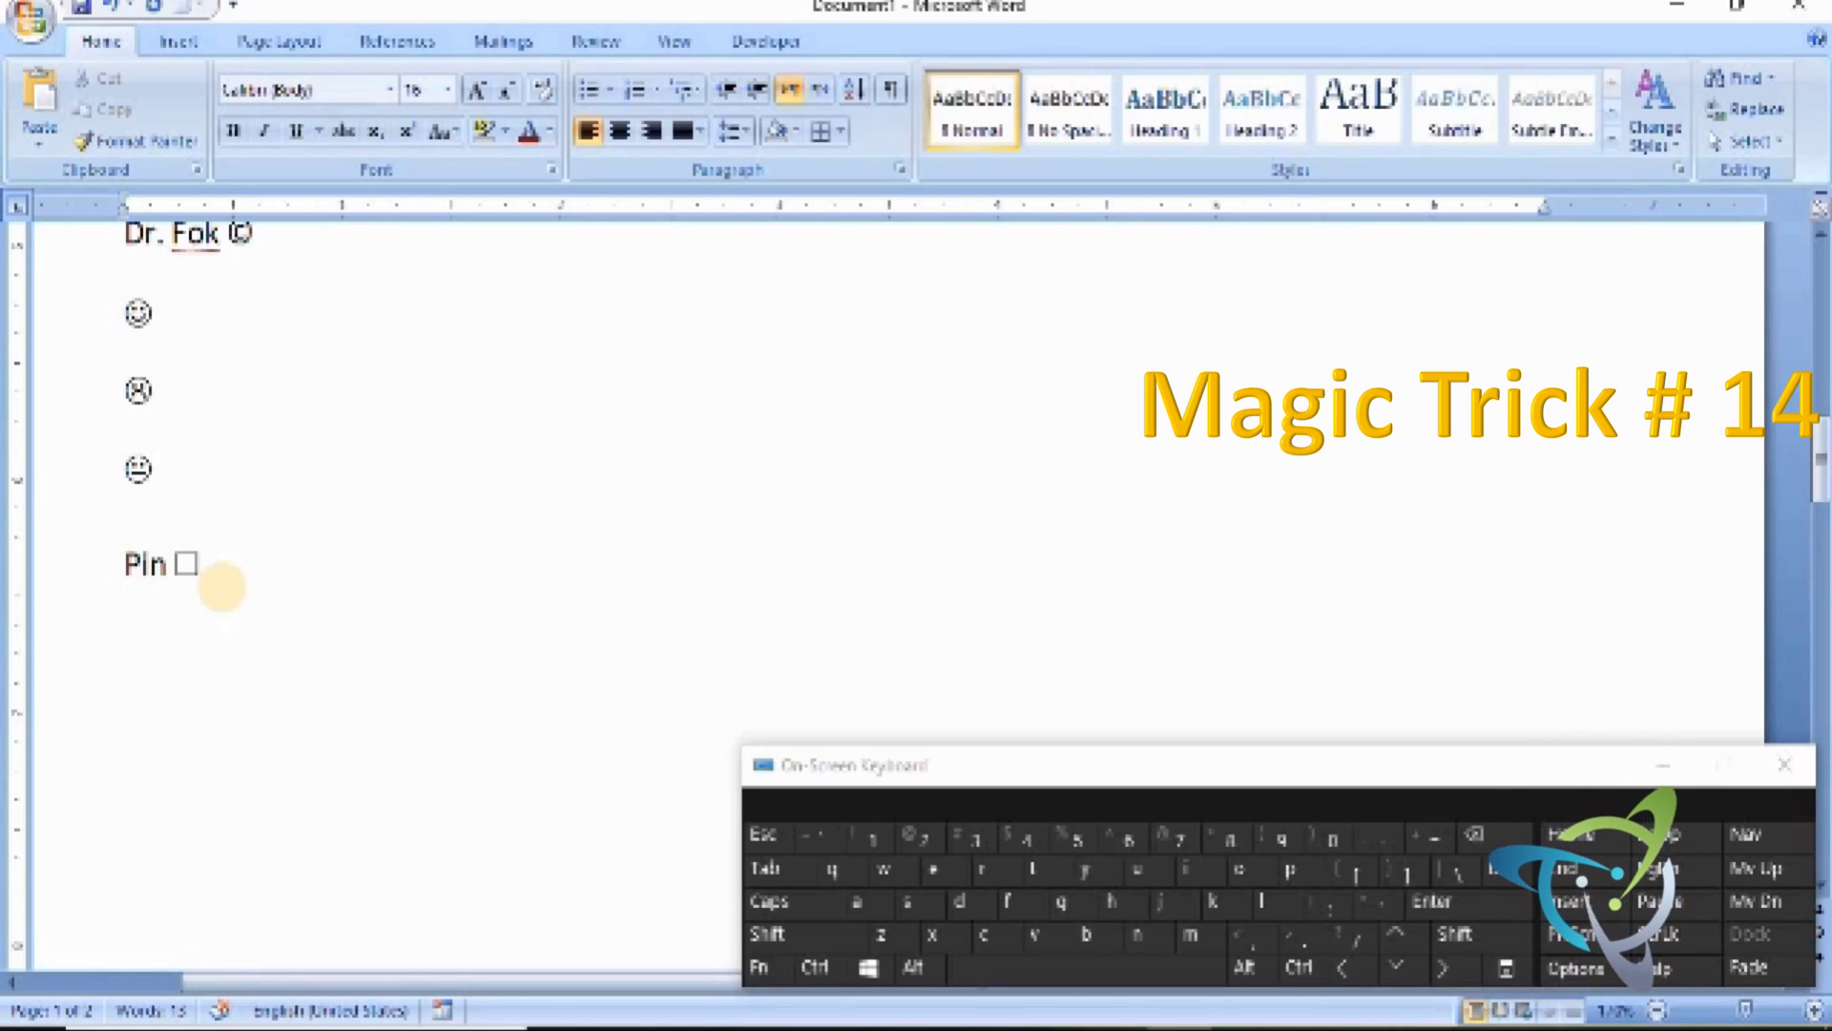
{"action": "left_click", "coordinate": [1435, 839]}
{"action": "left_click", "coordinate": [1434, 840]}
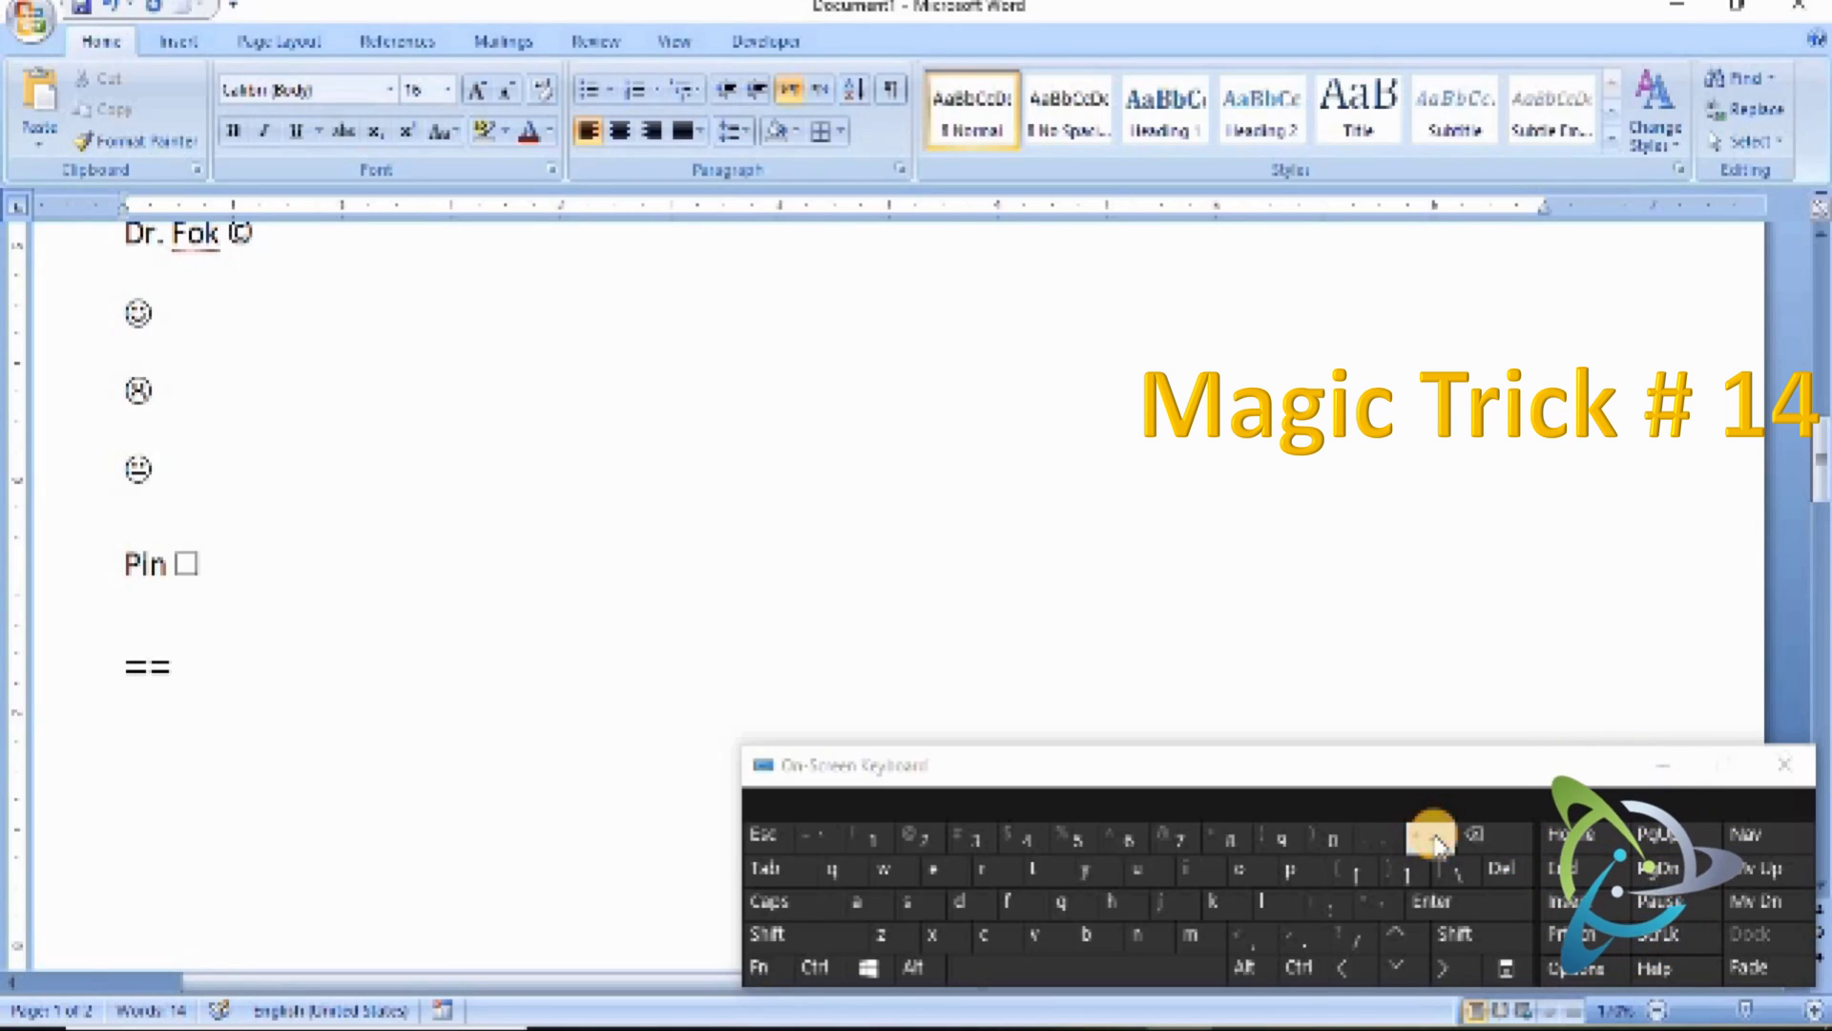
{"action": "left_click", "coordinate": [1310, 936], "text": "shift"}
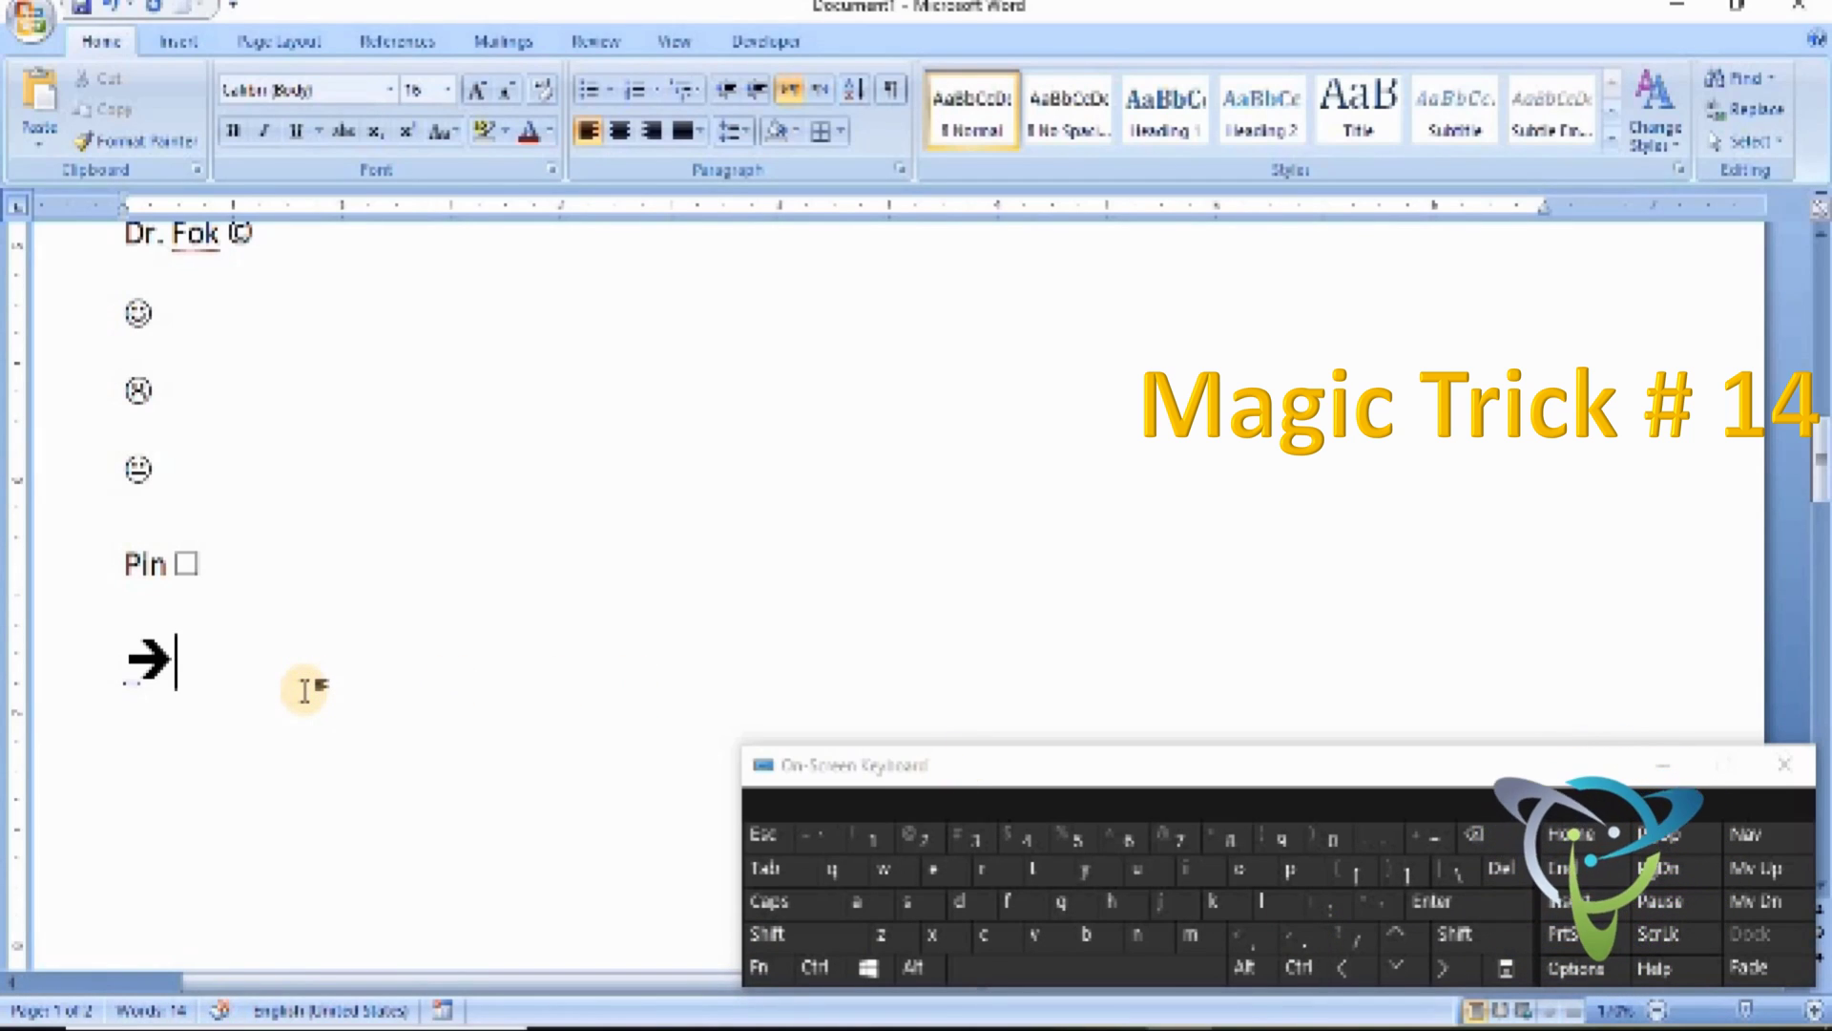
{"action": "key", "text": "Return"}
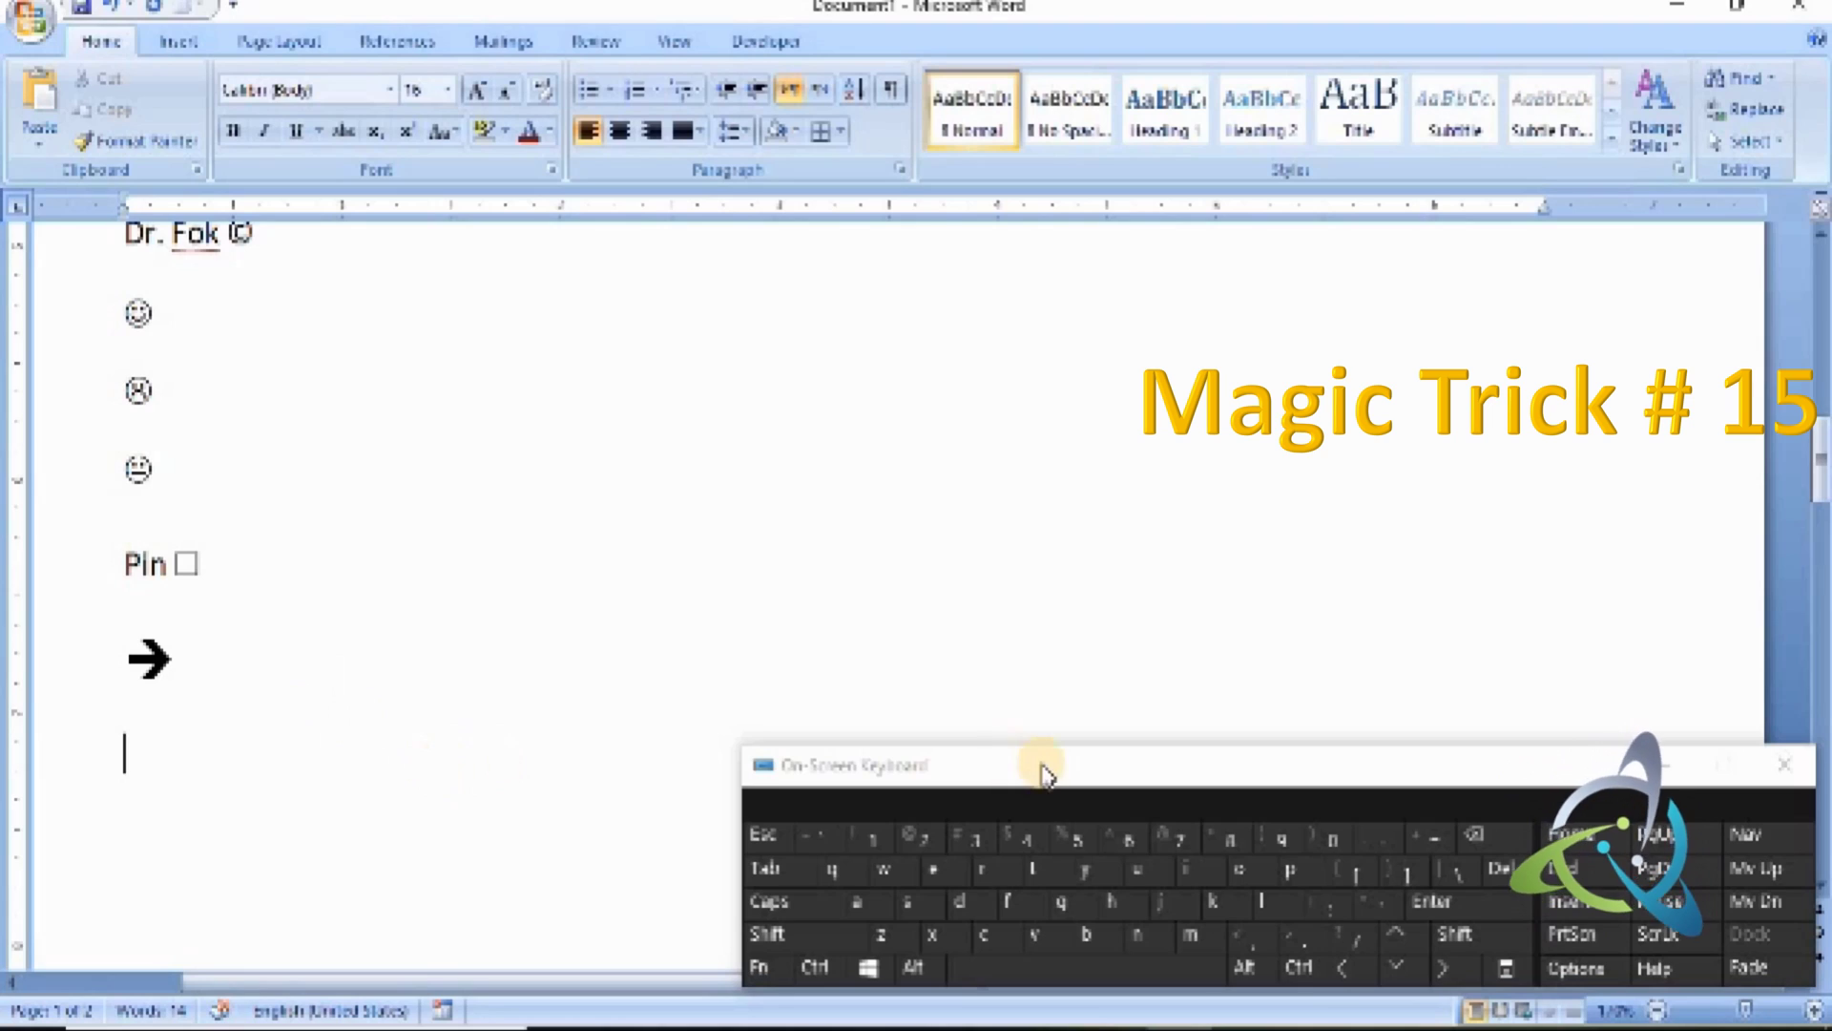
{"action": "key", "text": "shift"}
{"action": "left_click", "coordinate": [1250, 943]}
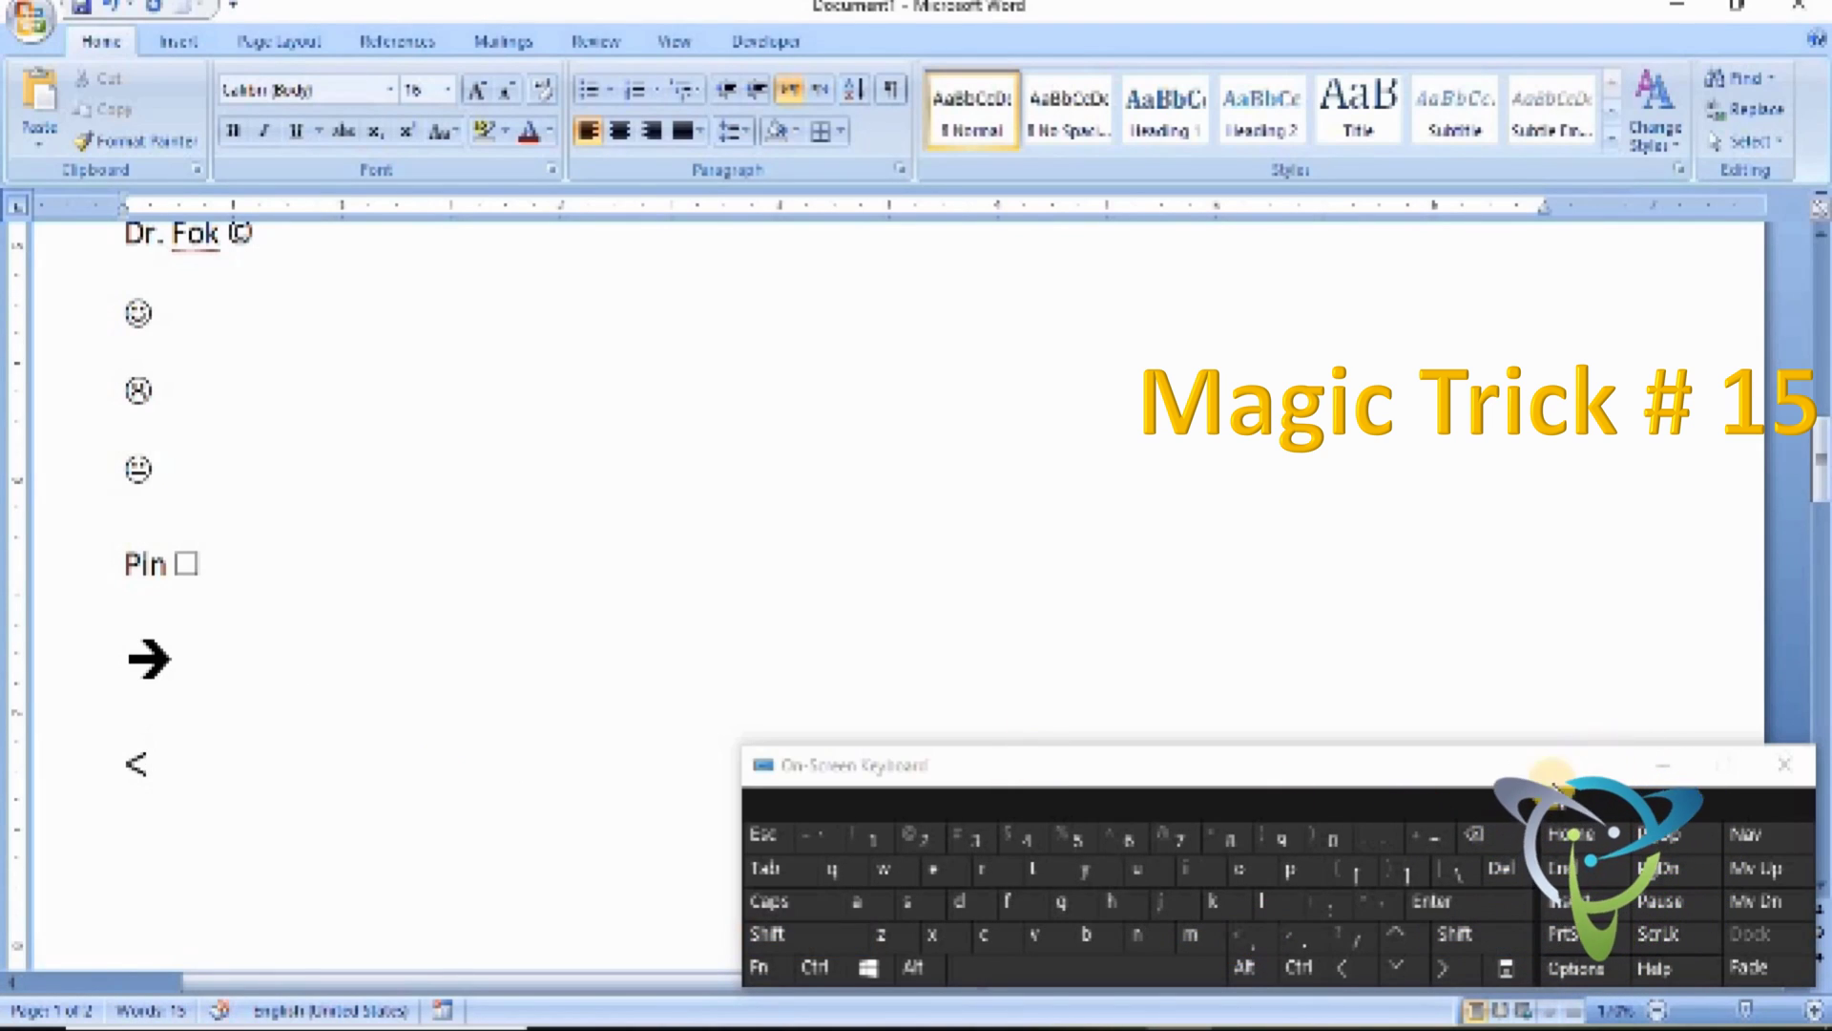
{"action": "left_click", "coordinate": [1433, 838]}
{"action": "left_click", "coordinate": [1433, 838]}
{"action": "key", "text": "BackSpace"}
{"action": "key", "text": "BackSpace"}
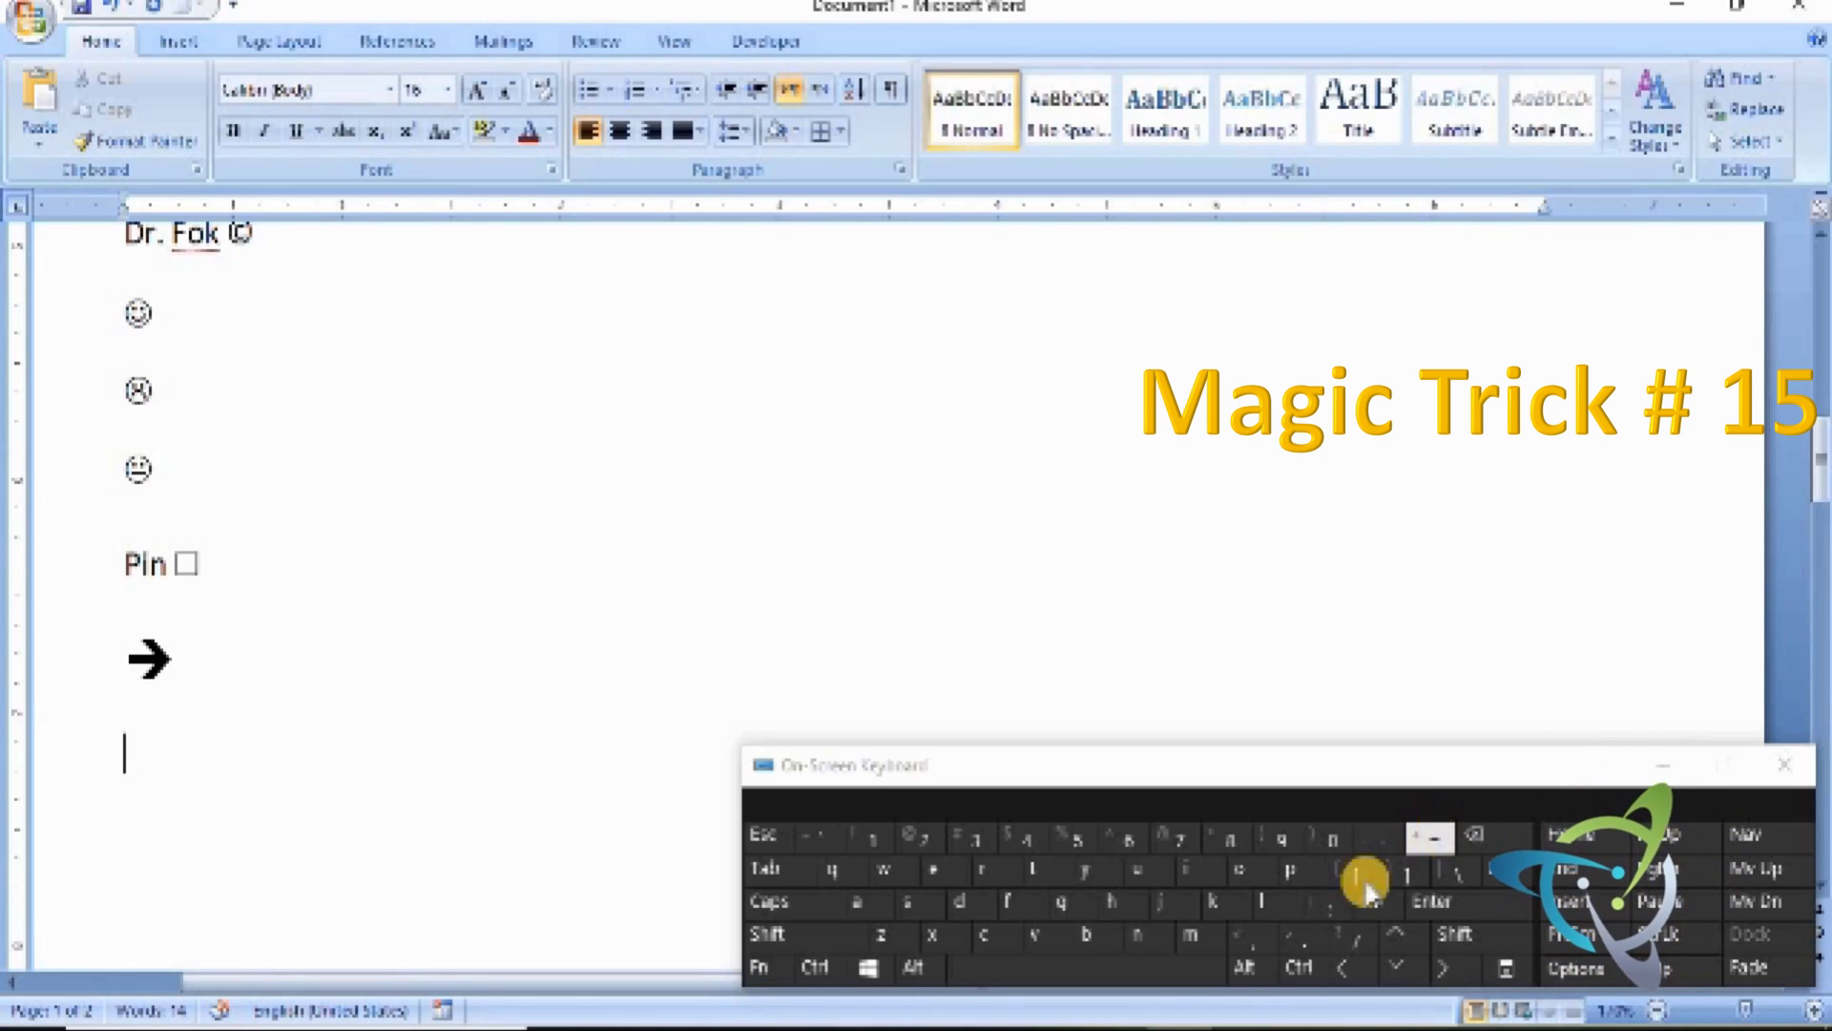
- Insert a thick left-pointing arrow on the line below the right-pointing one by autocorrecting <==
{"action": "key", "text": "shift"}
{"action": "left_click", "coordinate": [1256, 938]}
{"action": "left_click", "coordinate": [1427, 836]}
{"action": "left_click", "coordinate": [1427, 836]}
{"action": "left_click", "coordinate": [227, 752]}
{"action": "key", "text": "Return"}
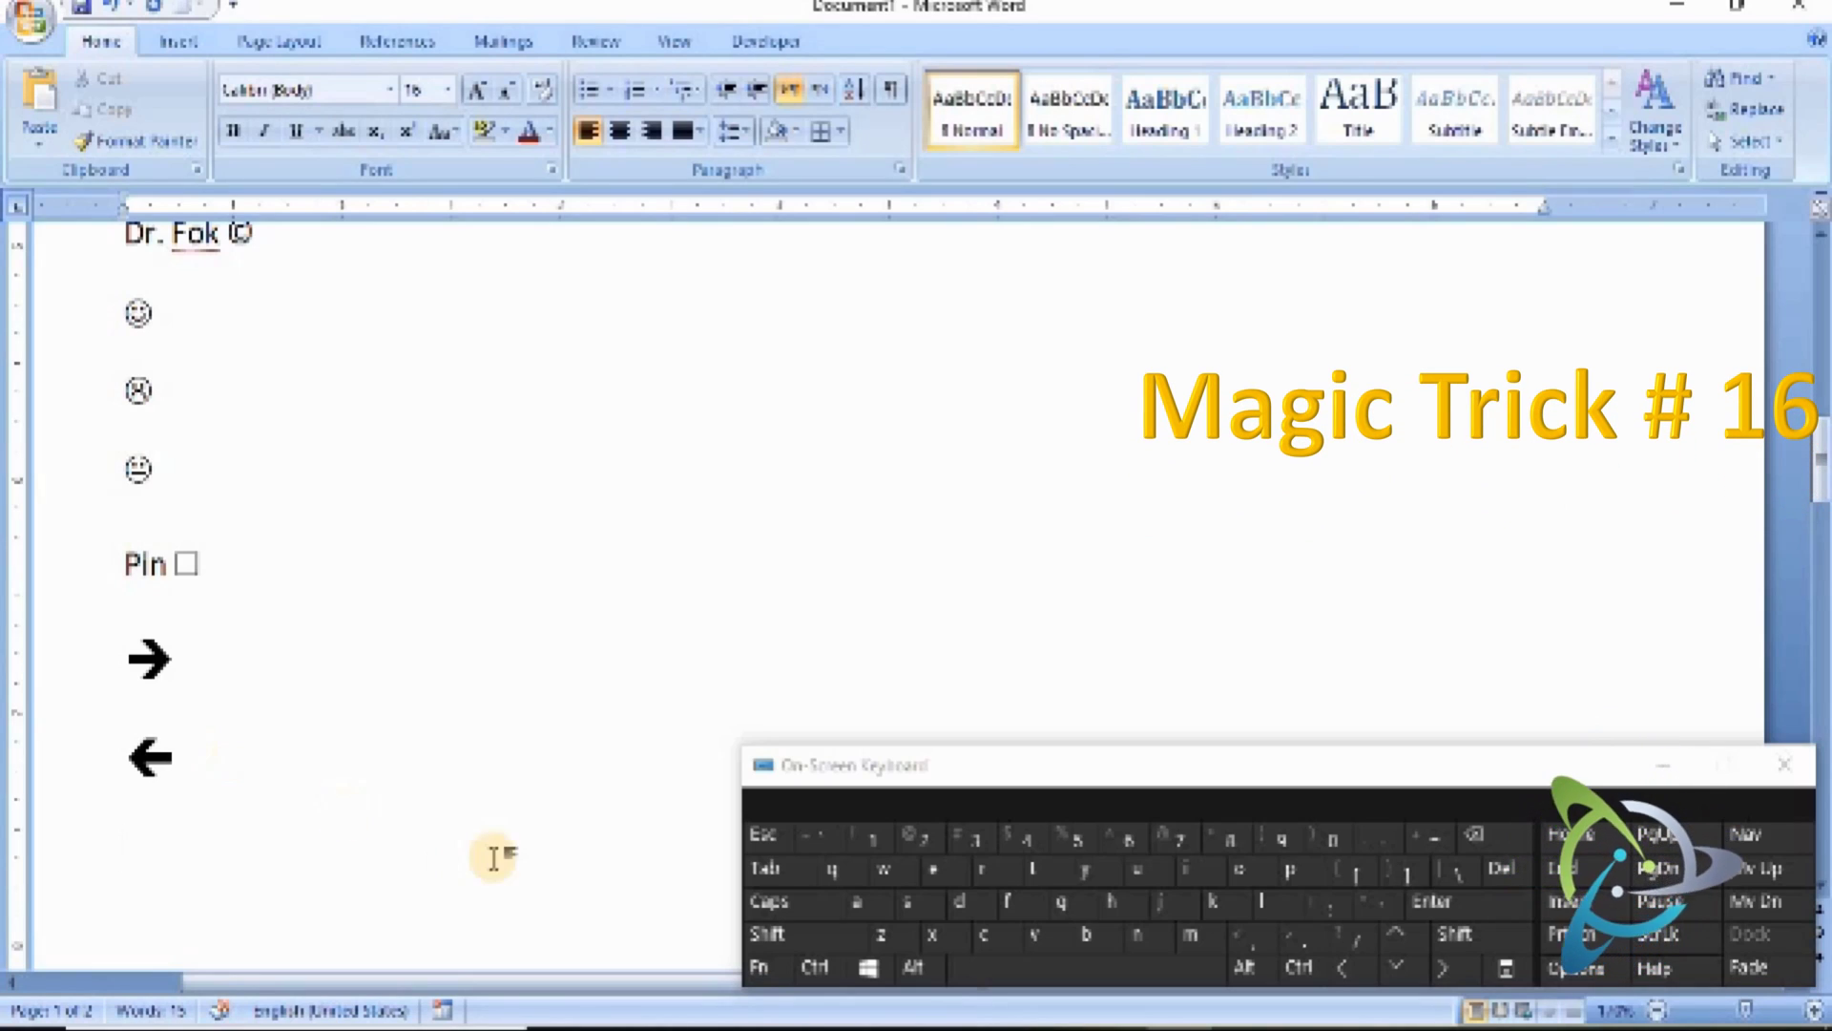
- Insert a double-headed arrow on the line below the left-pointing arrow by autocorrecting <=>, and start a new line
{"action": "left_click", "coordinate": [1259, 940], "text": "shift"}
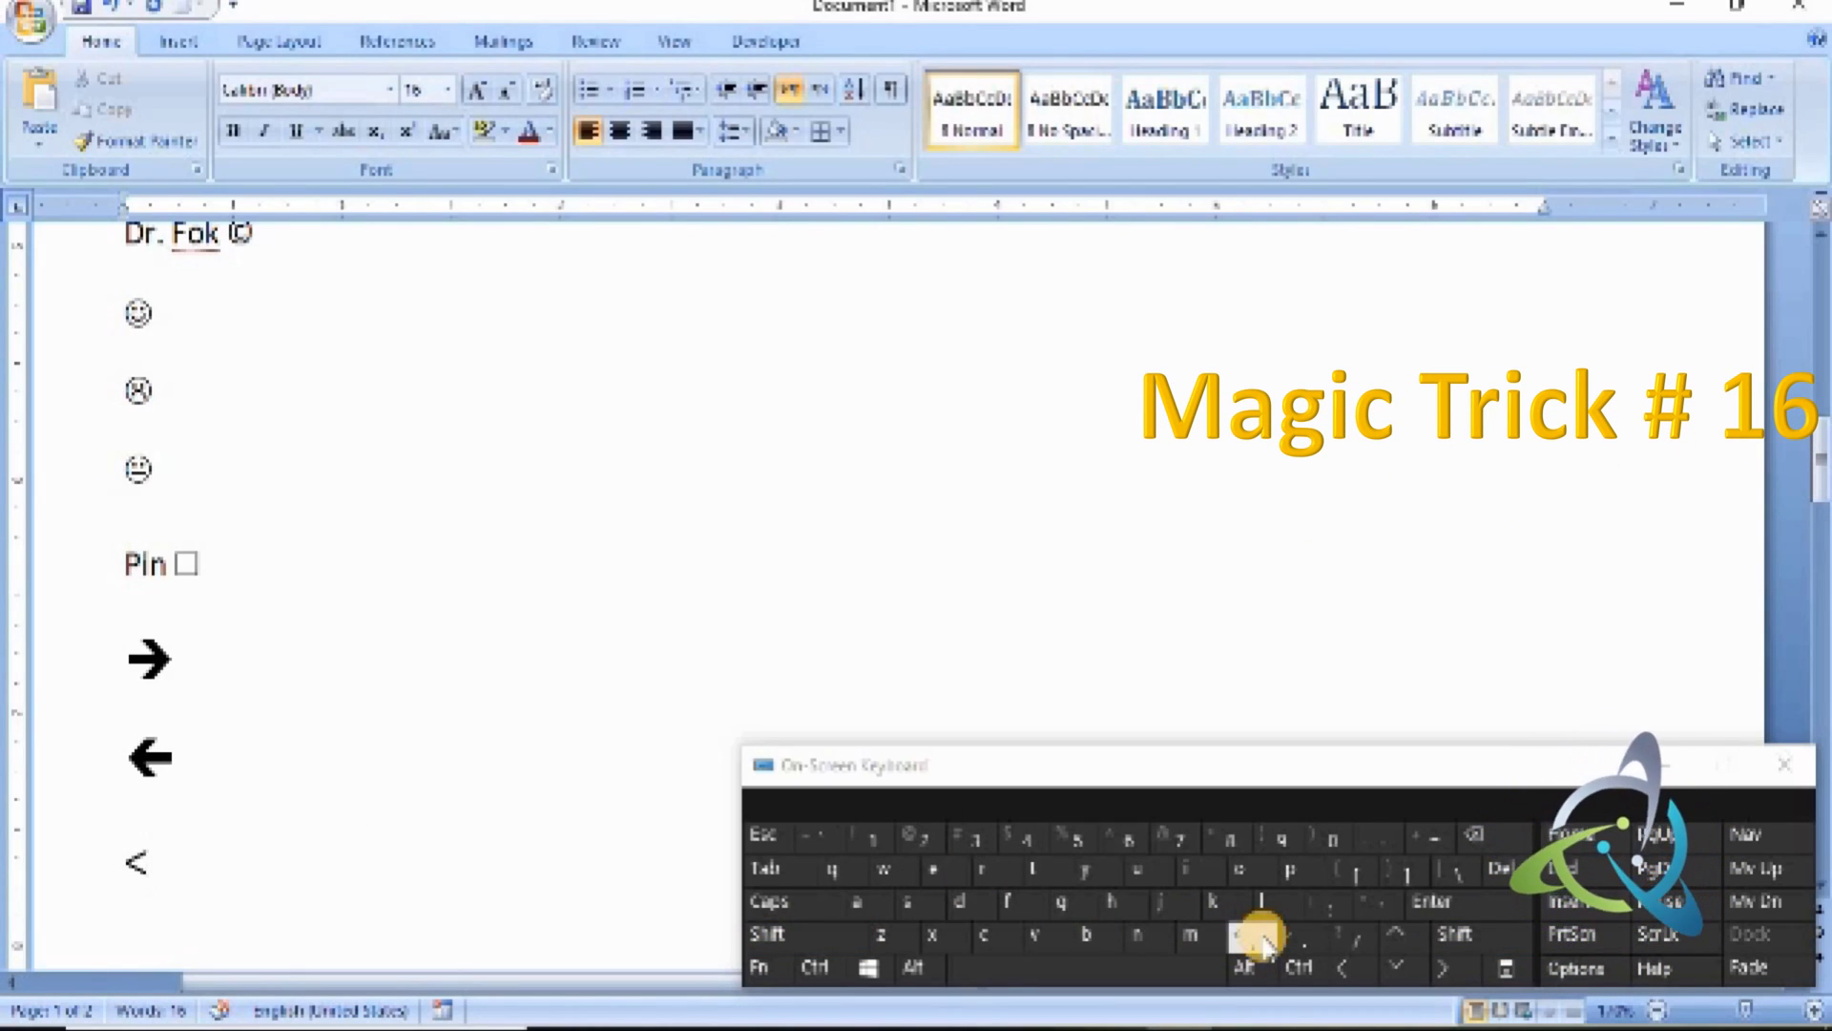
{"action": "left_click", "coordinate": [1432, 840]}
{"action": "key", "text": "ctrl+z"}
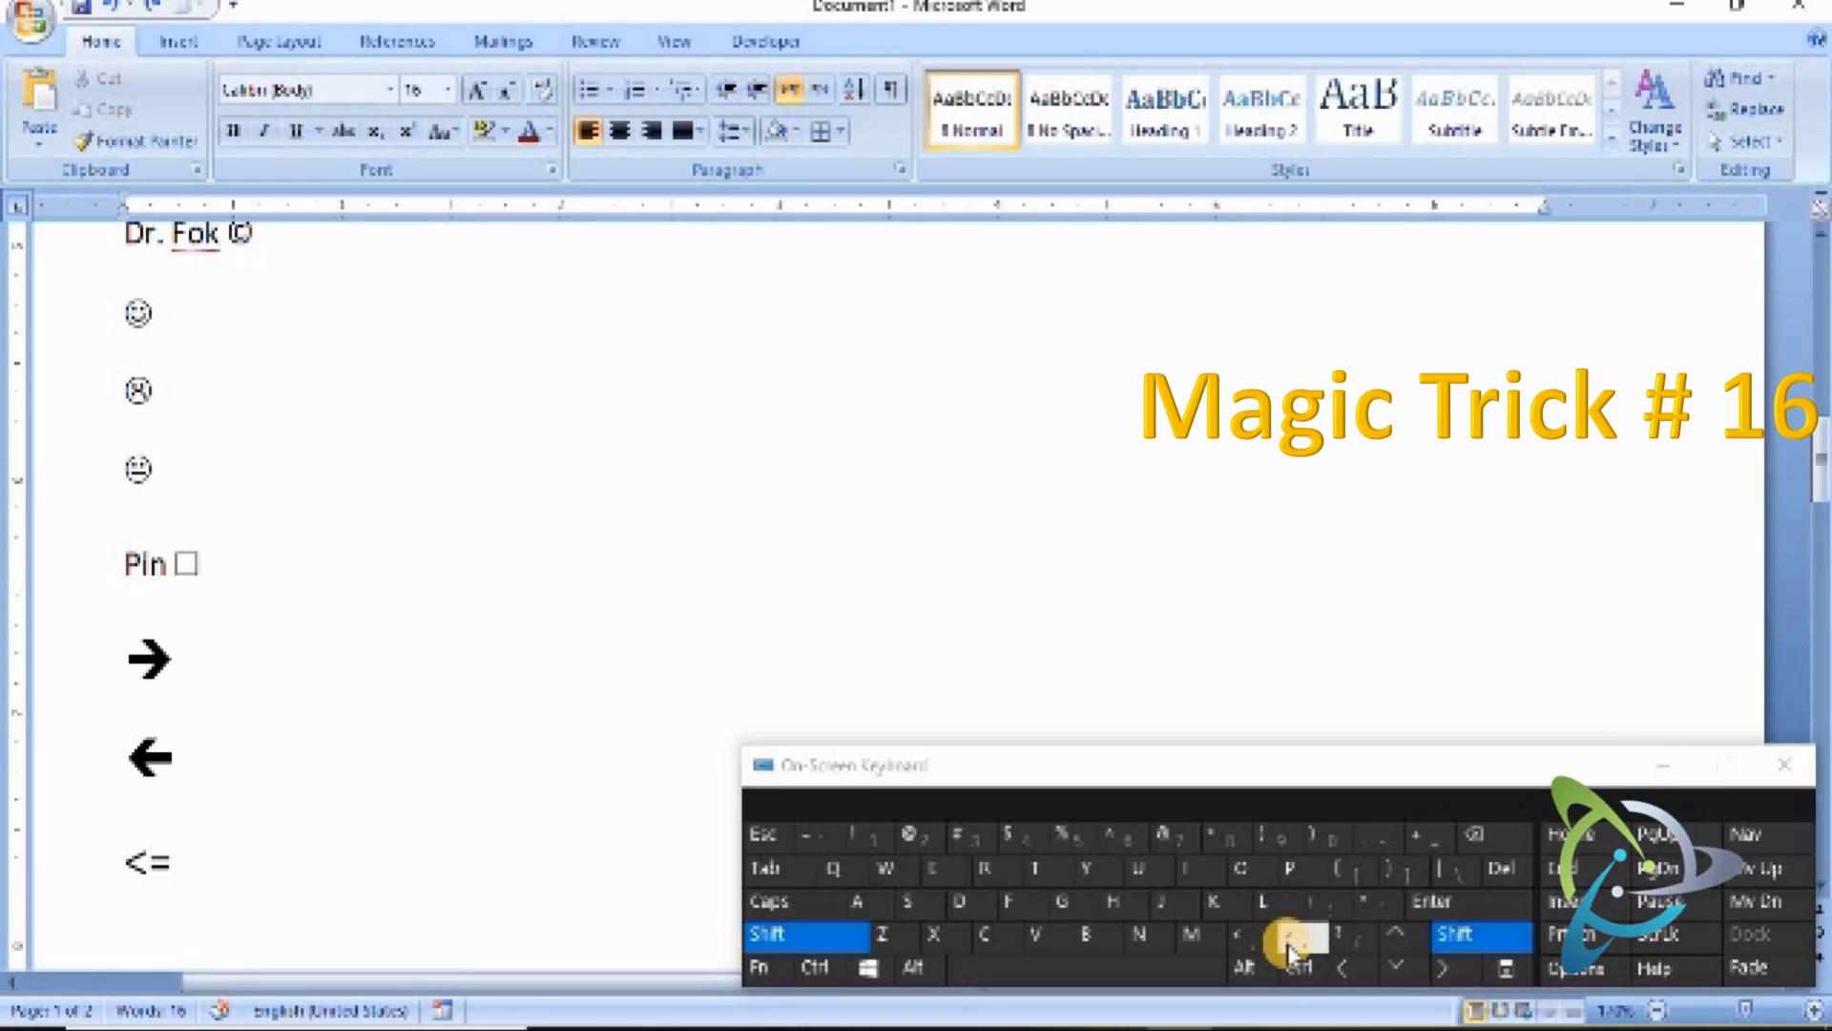
{"action": "left_click", "coordinate": [1288, 940]}
{"action": "key", "text": "shift"}
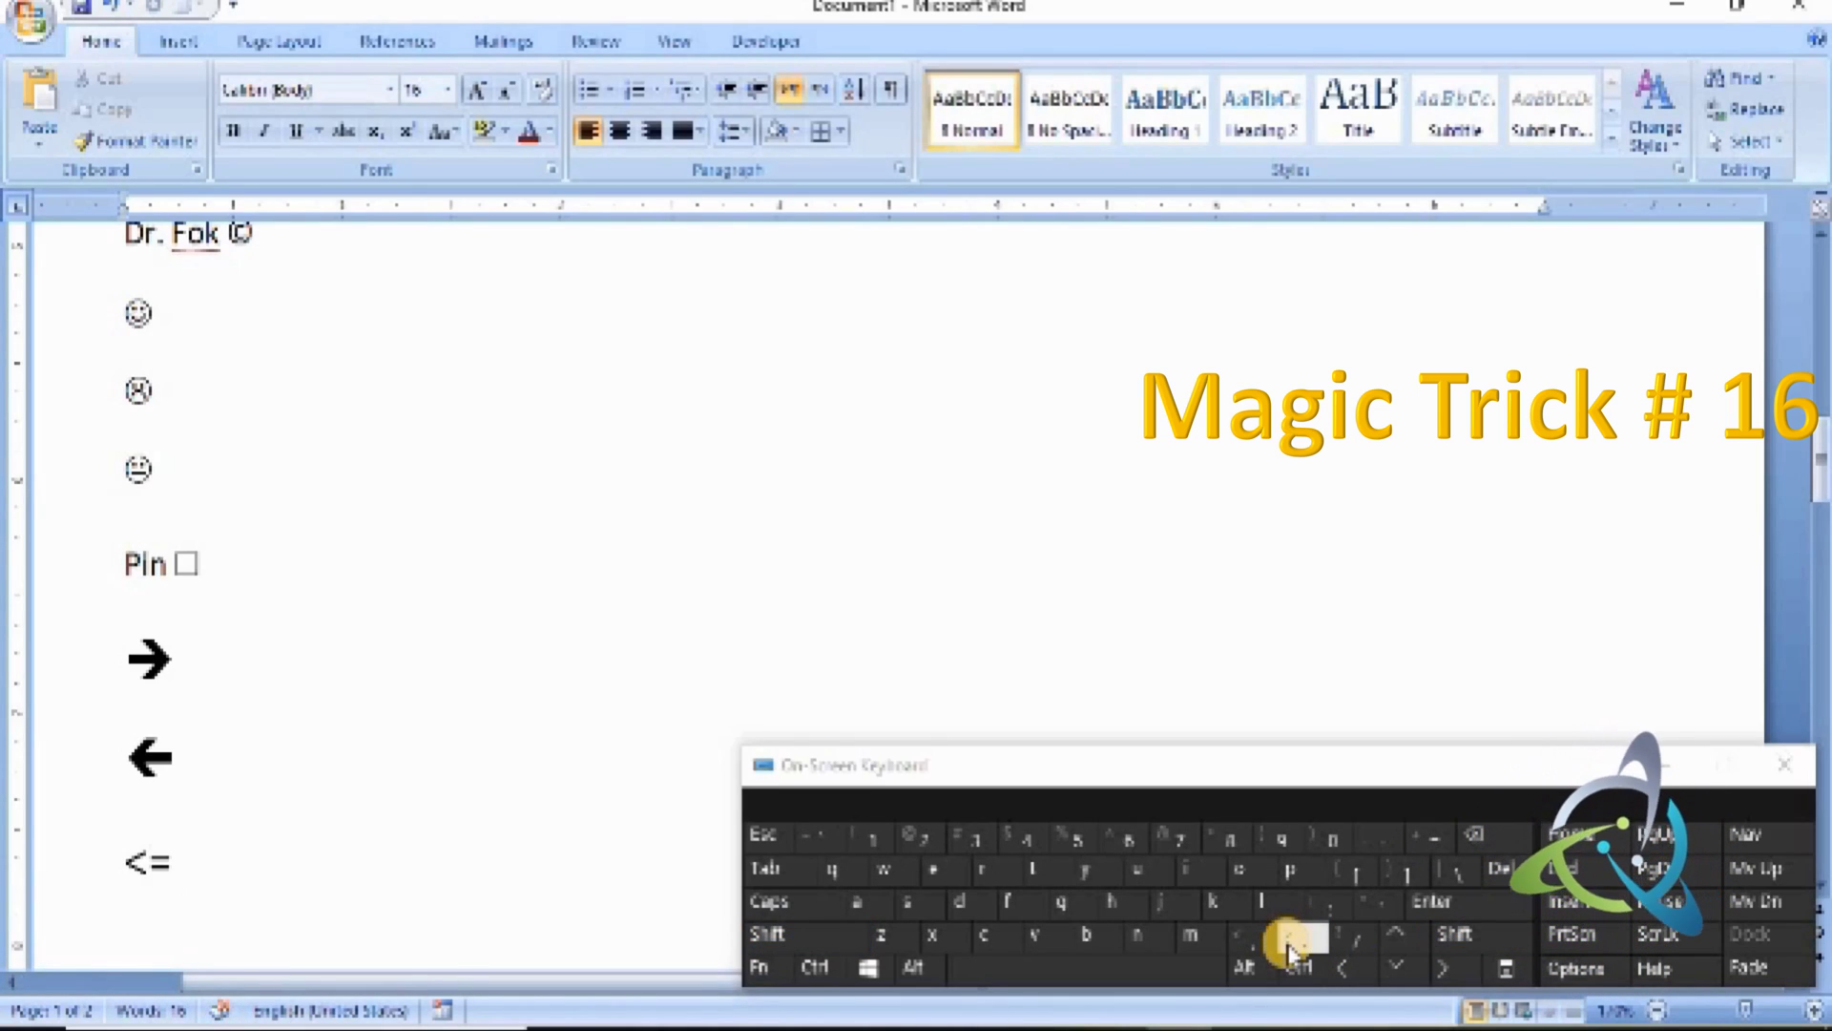
{"action": "left_click", "coordinate": [1289, 940], "text": "shift"}
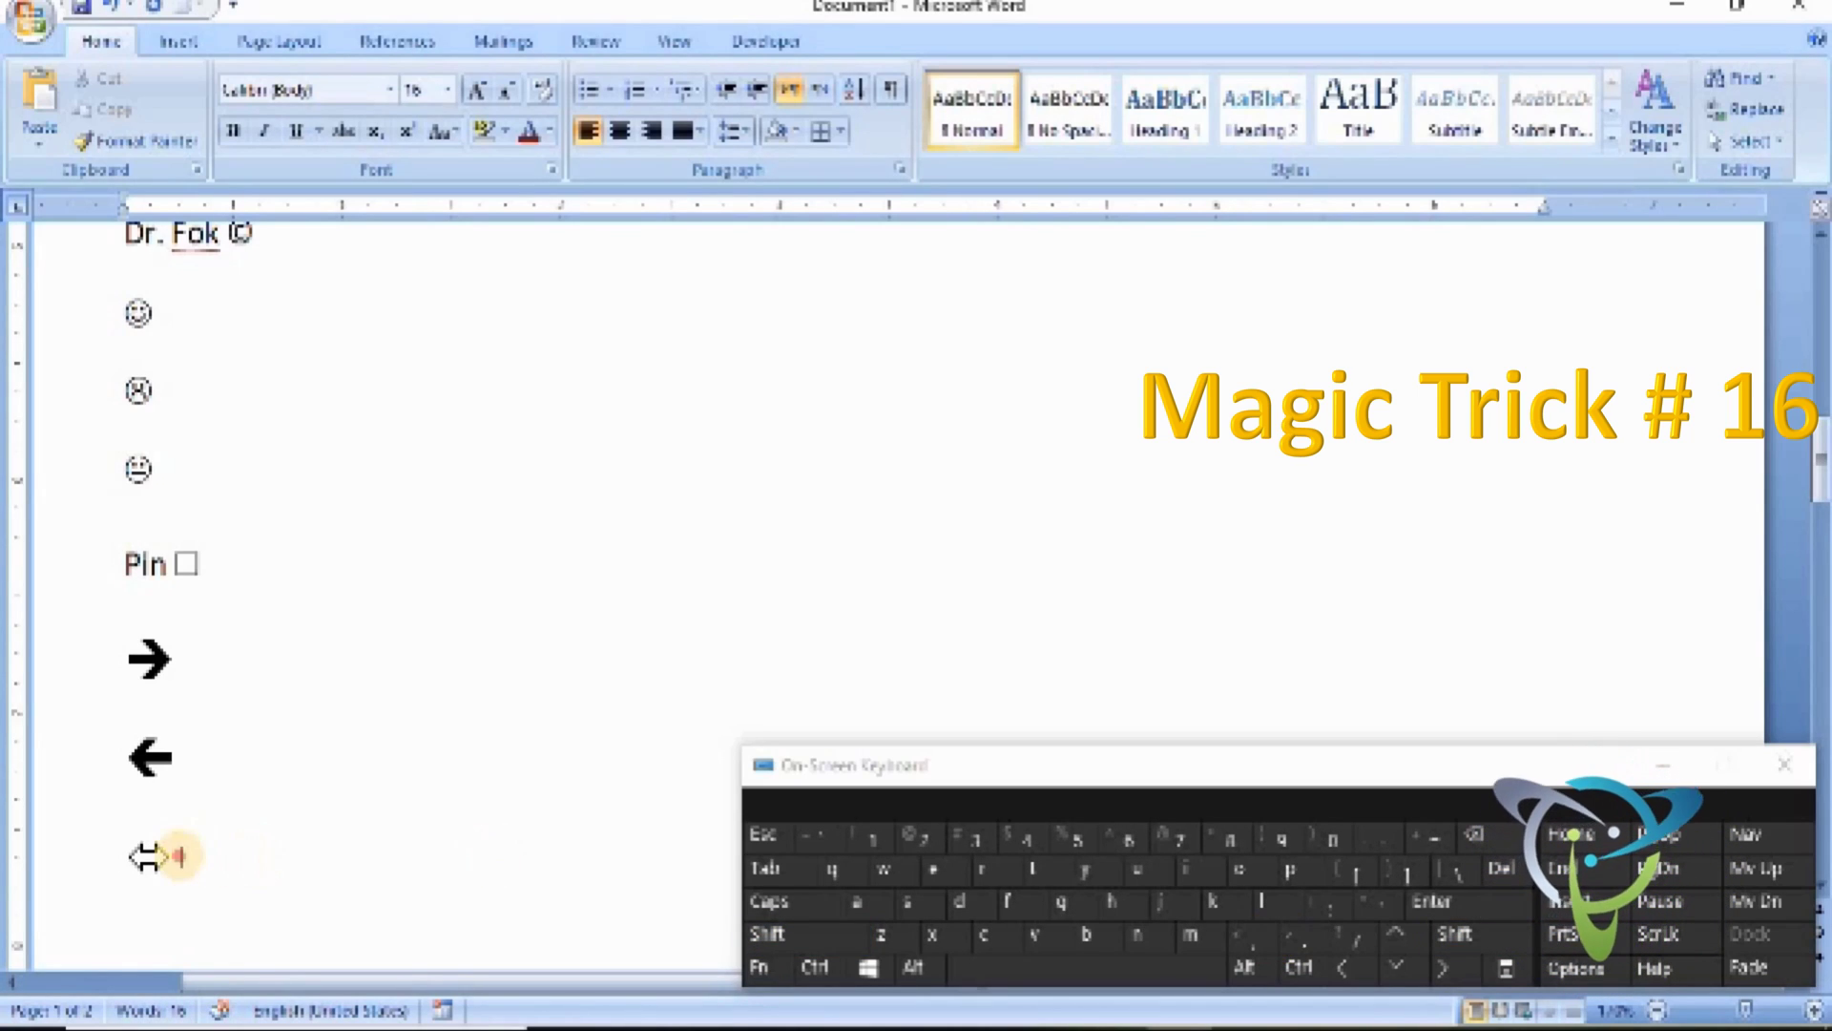
{"action": "key", "text": "Return"}
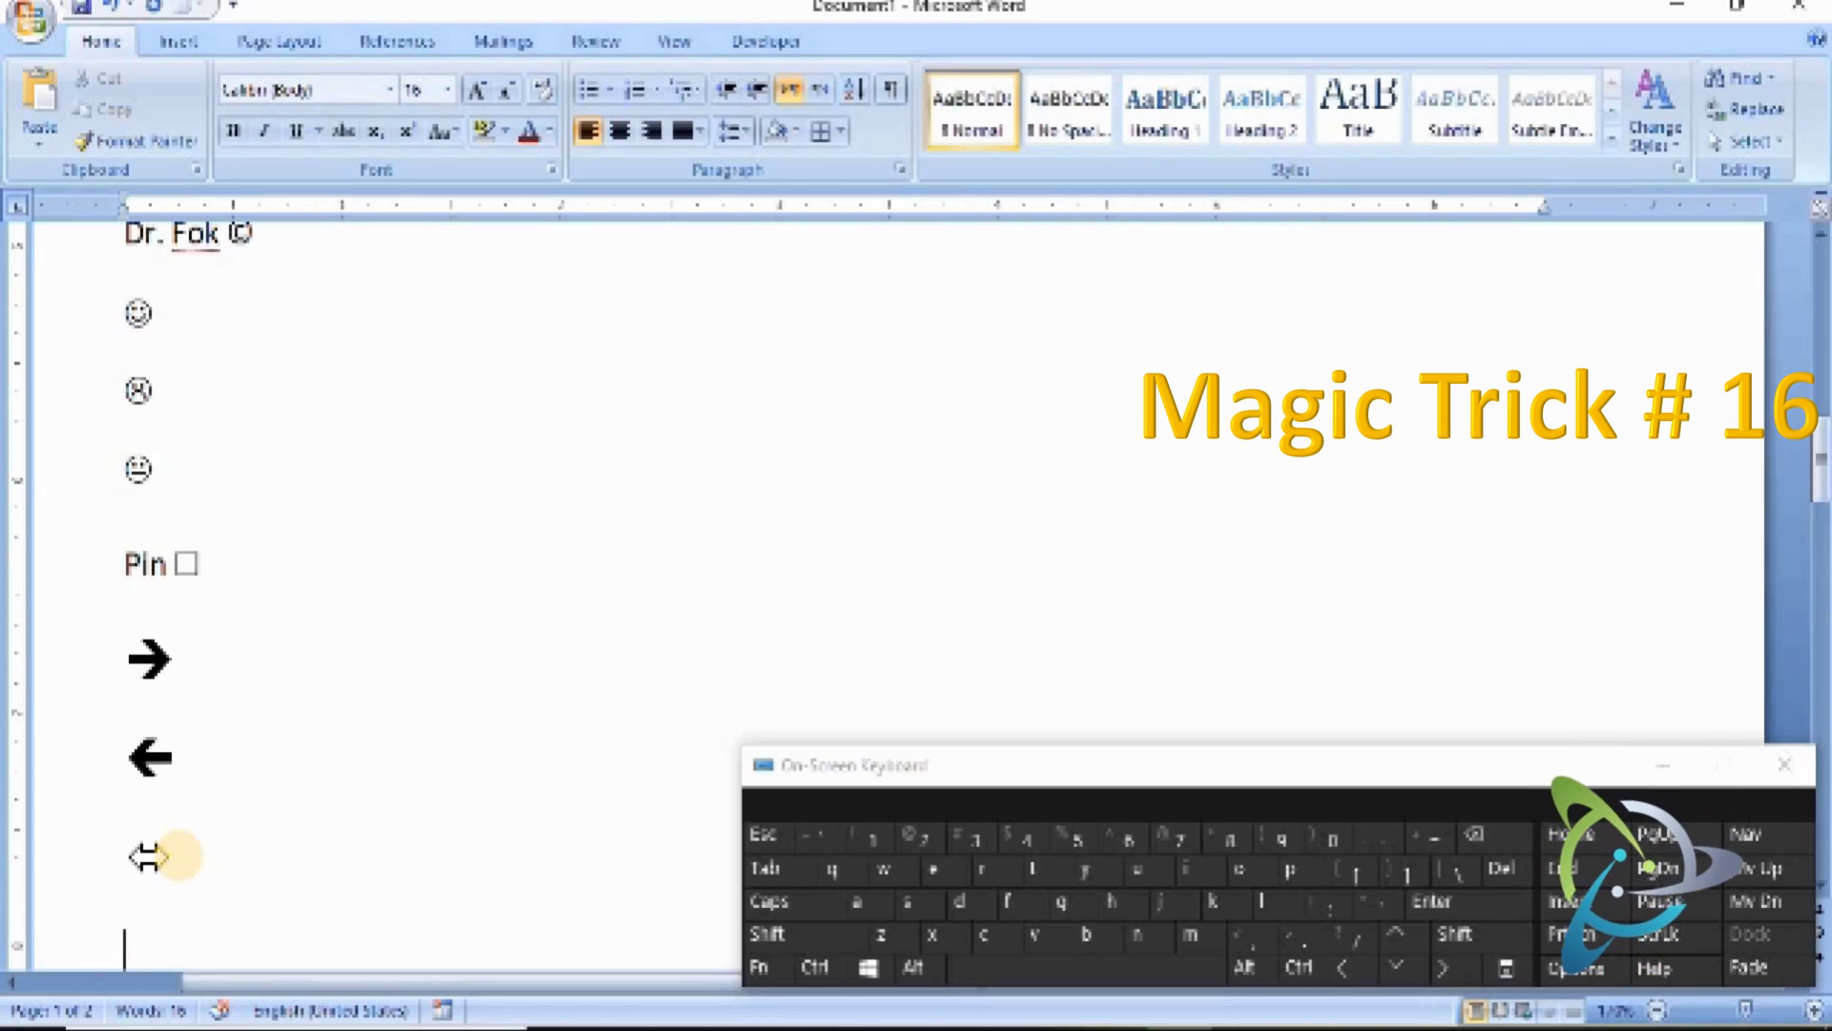
{"action": "scroll", "coordinate": [182, 856], "scroll_direction": "down", "scroll_amount": 1}
{"action": "key", "text": "Up"}
{"action": "key", "text": "Down"}
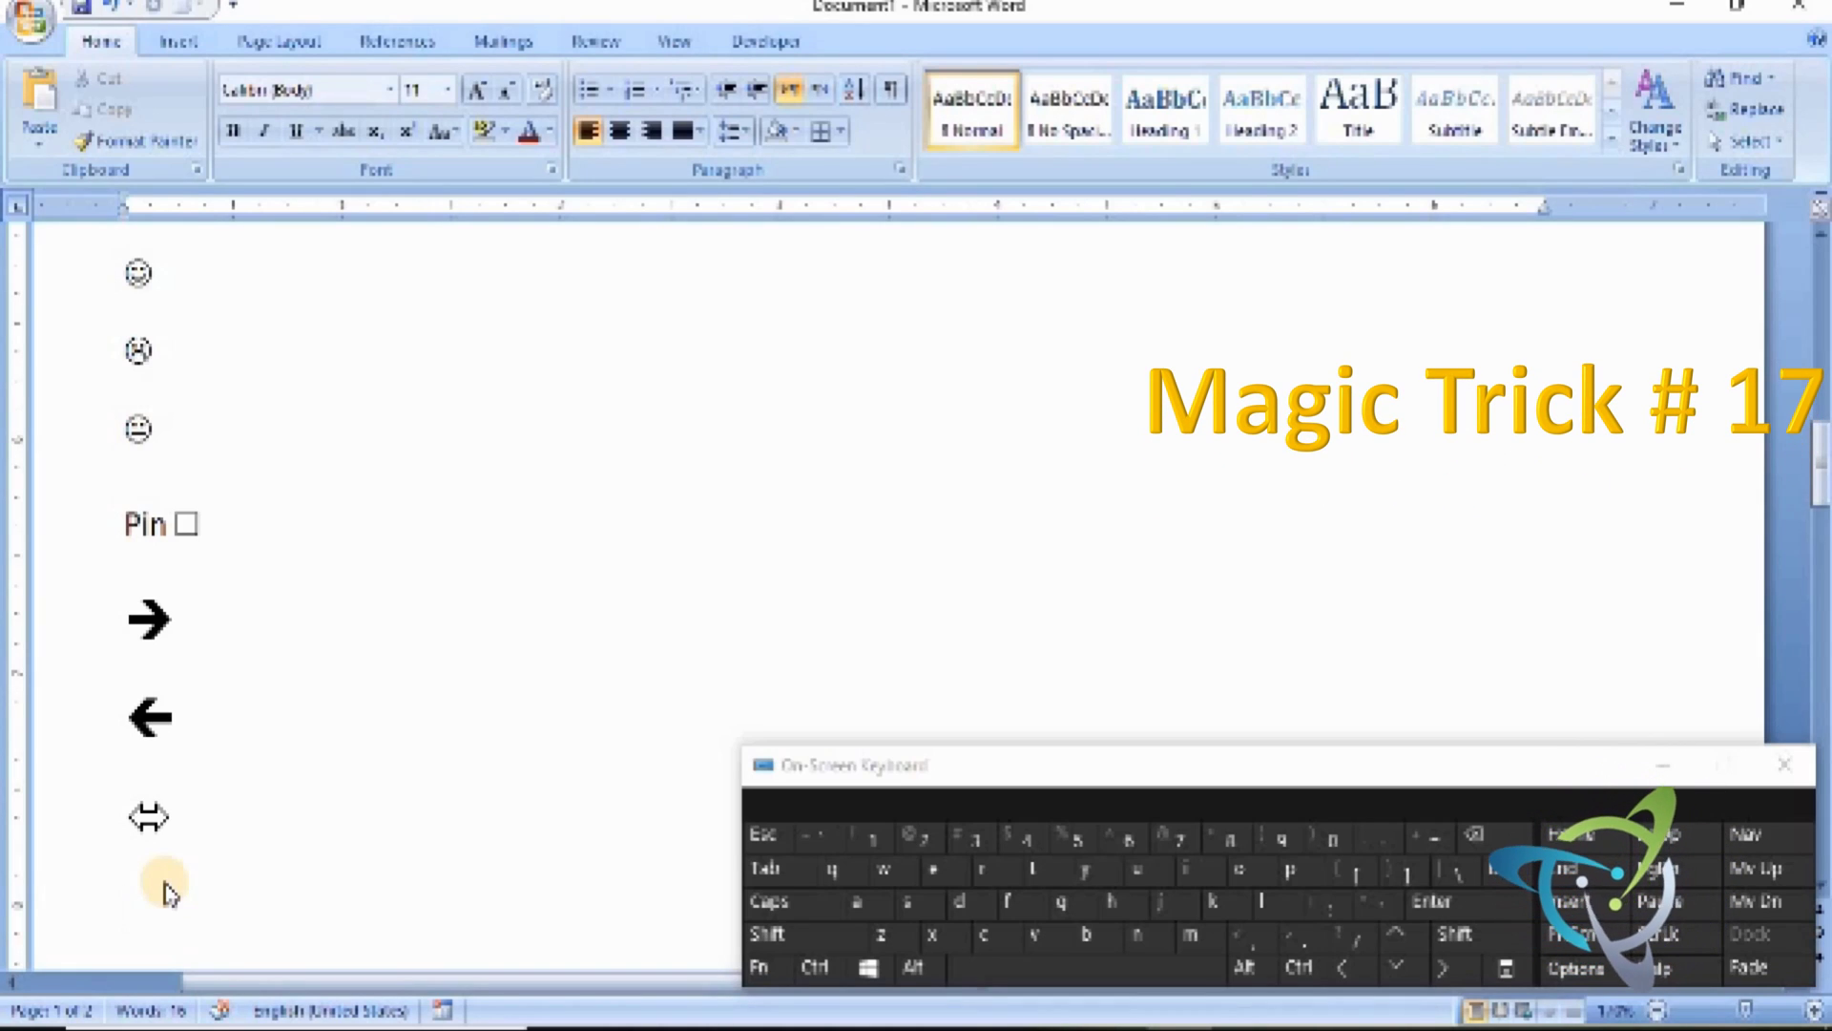
- Add a first name in bold below the double-headed arrow by autoformatting it between asterisks, and start a new line
{"action": "type", "text": "*da"}
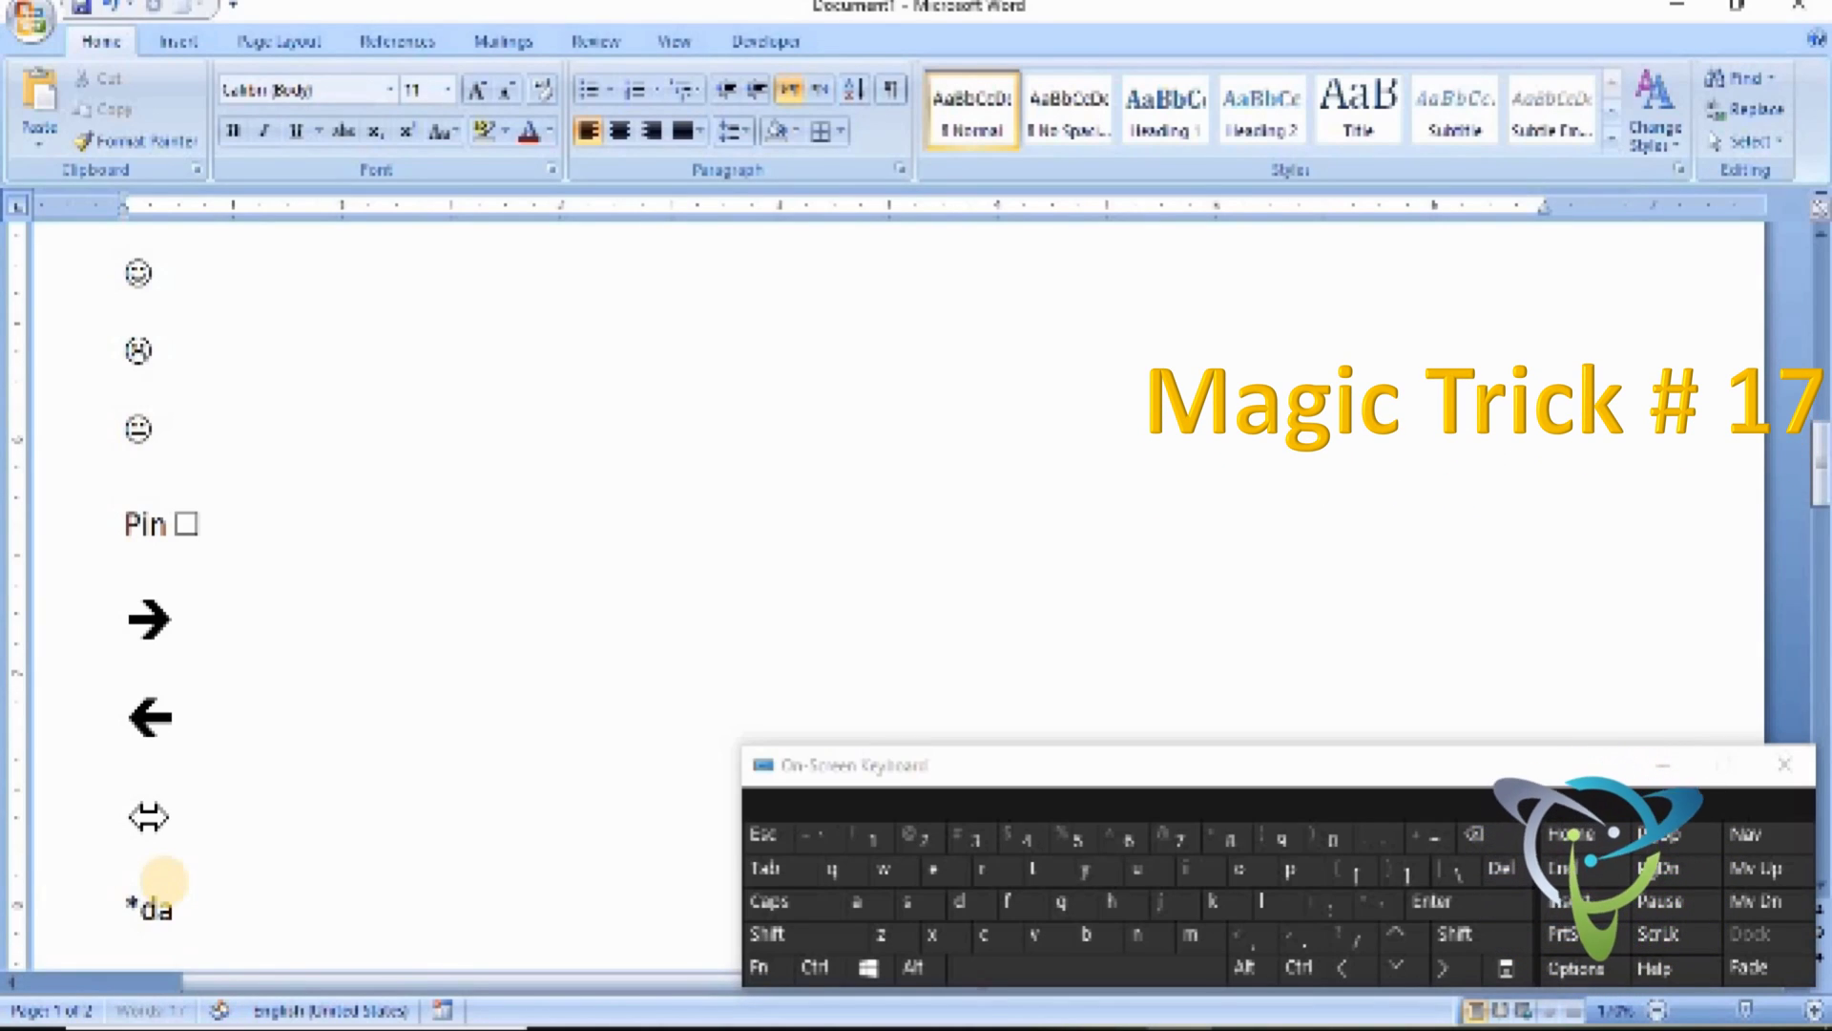
{"action": "type", "text": "niya"}
{"action": "key", "text": "BackSpace"}
{"action": "type", "text": "yal"}
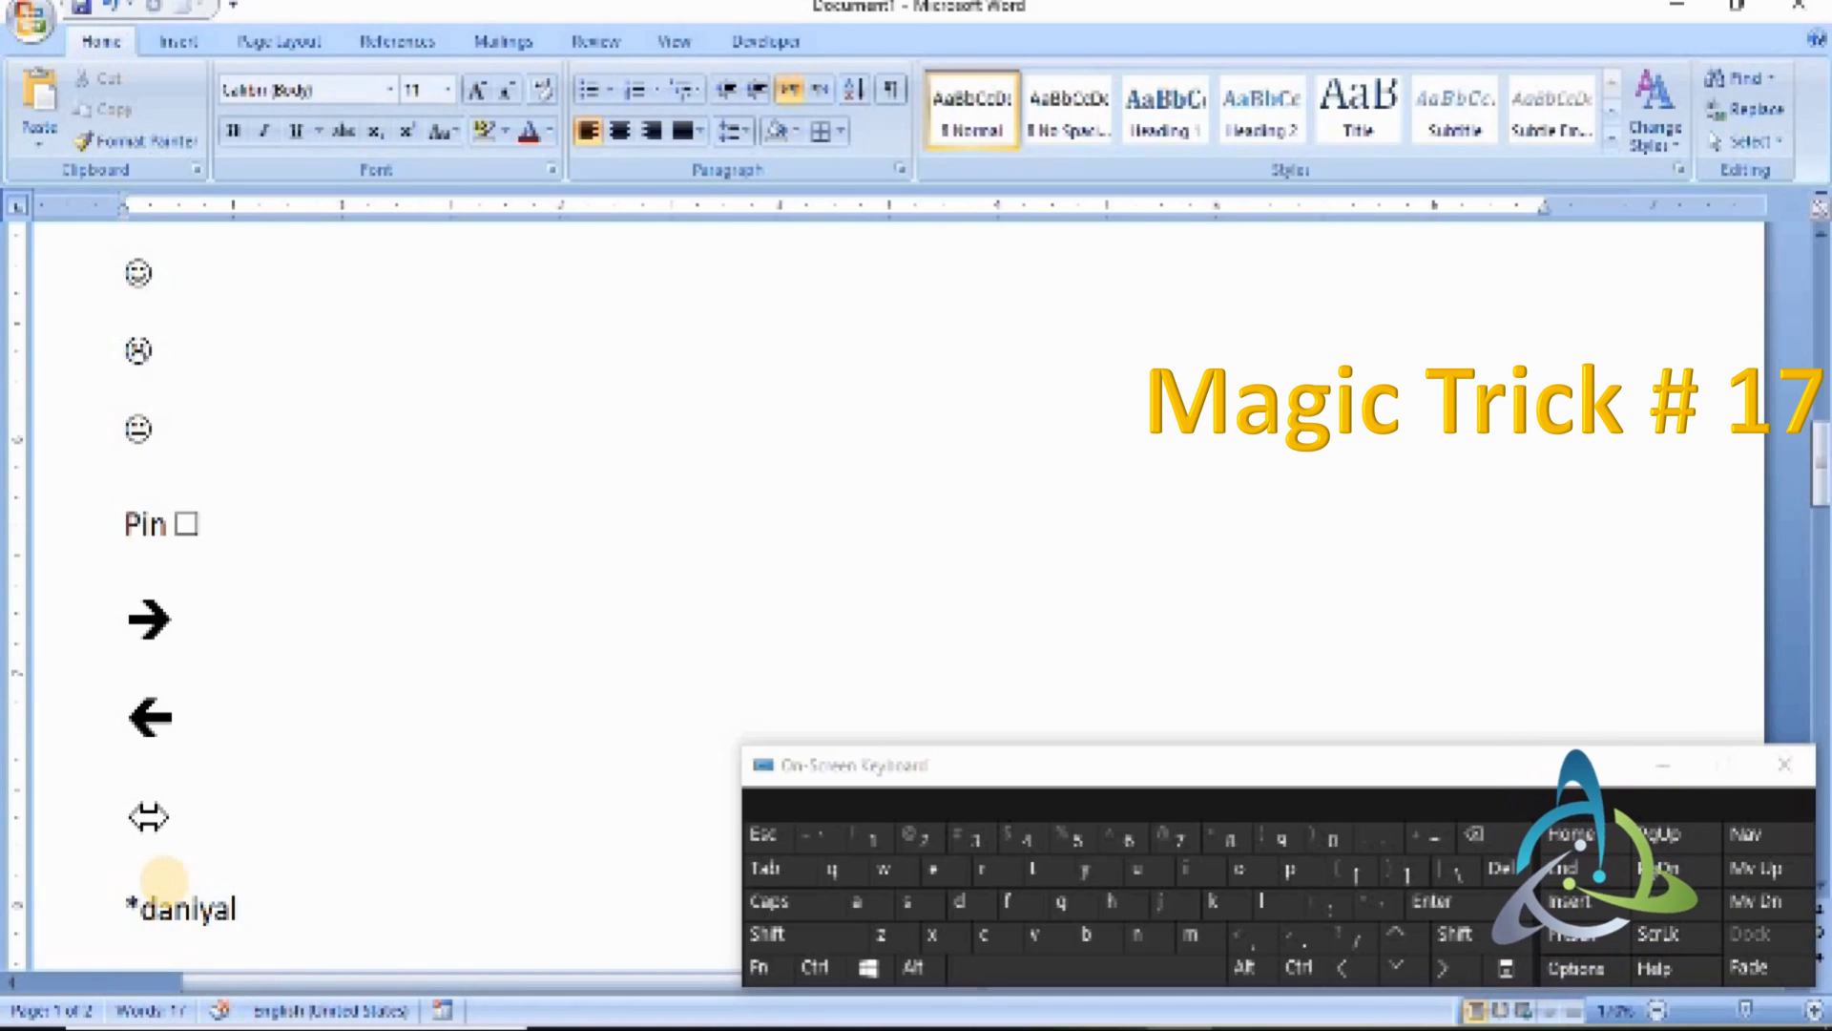
{"action": "type", "text": "*"}
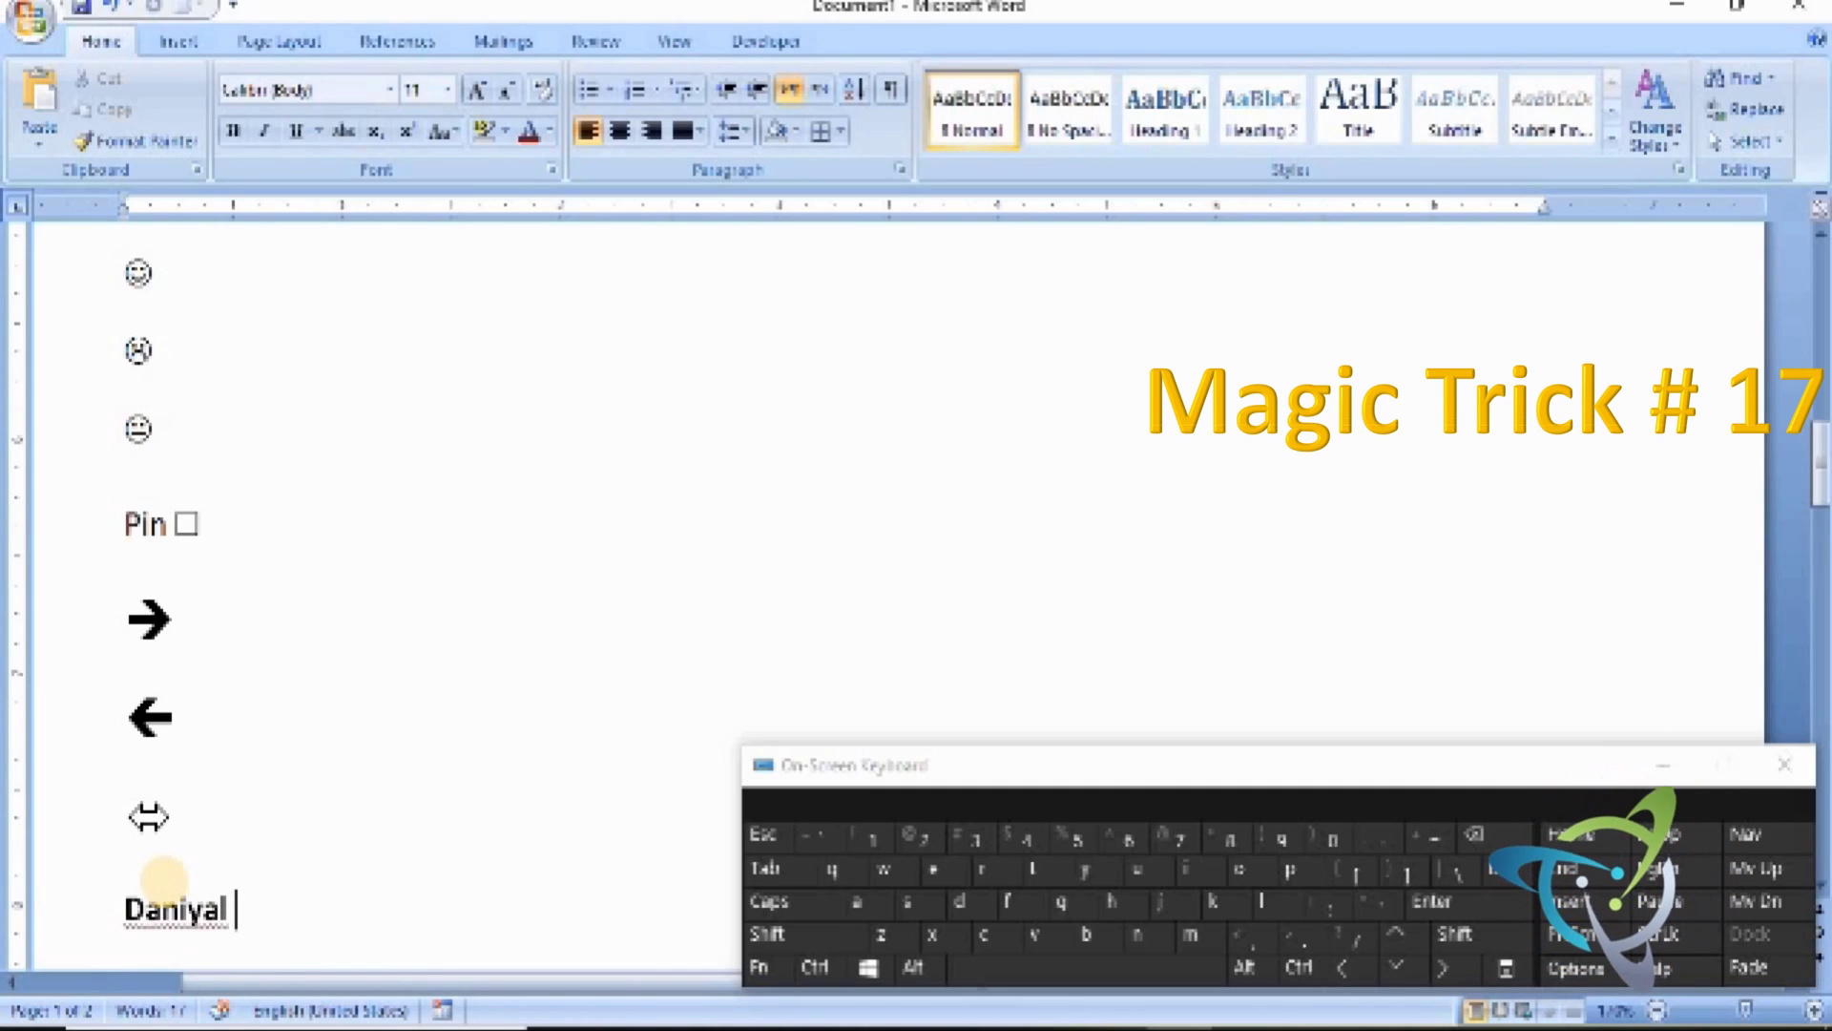
{"action": "key", "text": "Return"}
- Add the same name in italics below the bold one by autoformatting it between underscores, and start a new line
{"action": "type", "text": "_"}
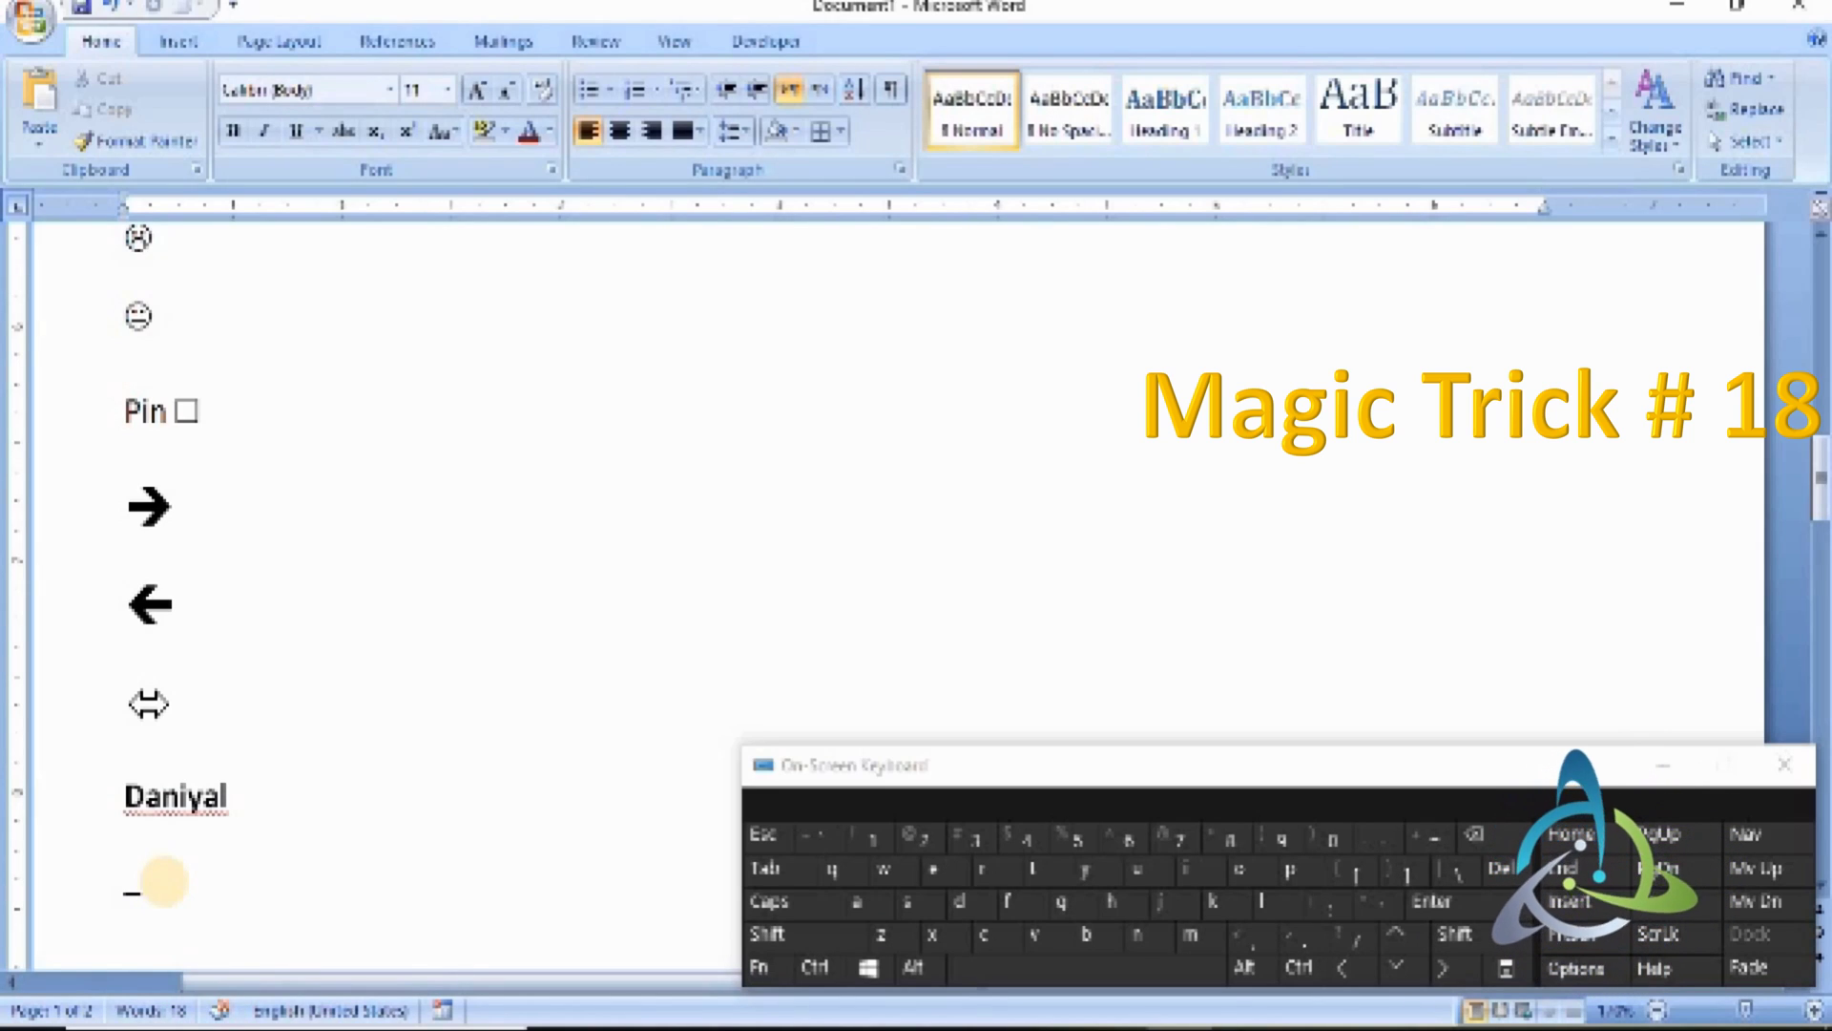
{"action": "type", "text": "daniyal"}
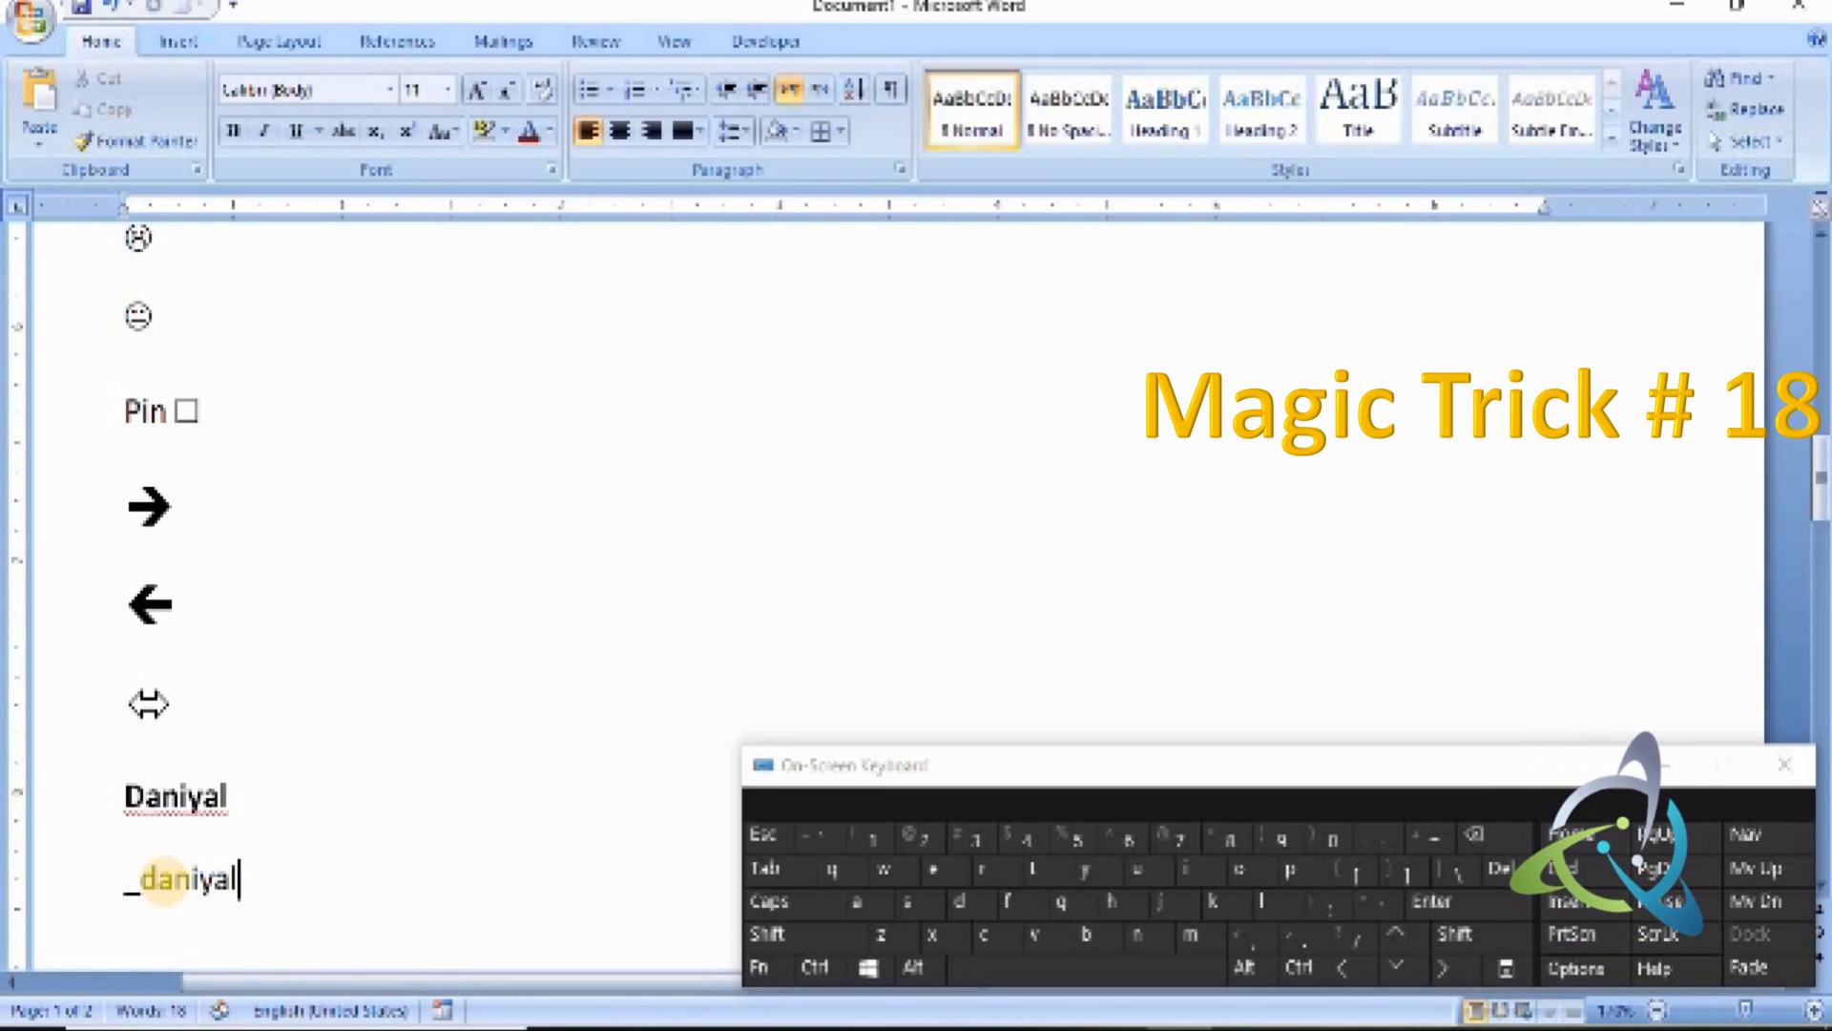
{"action": "type", "text": "_"}
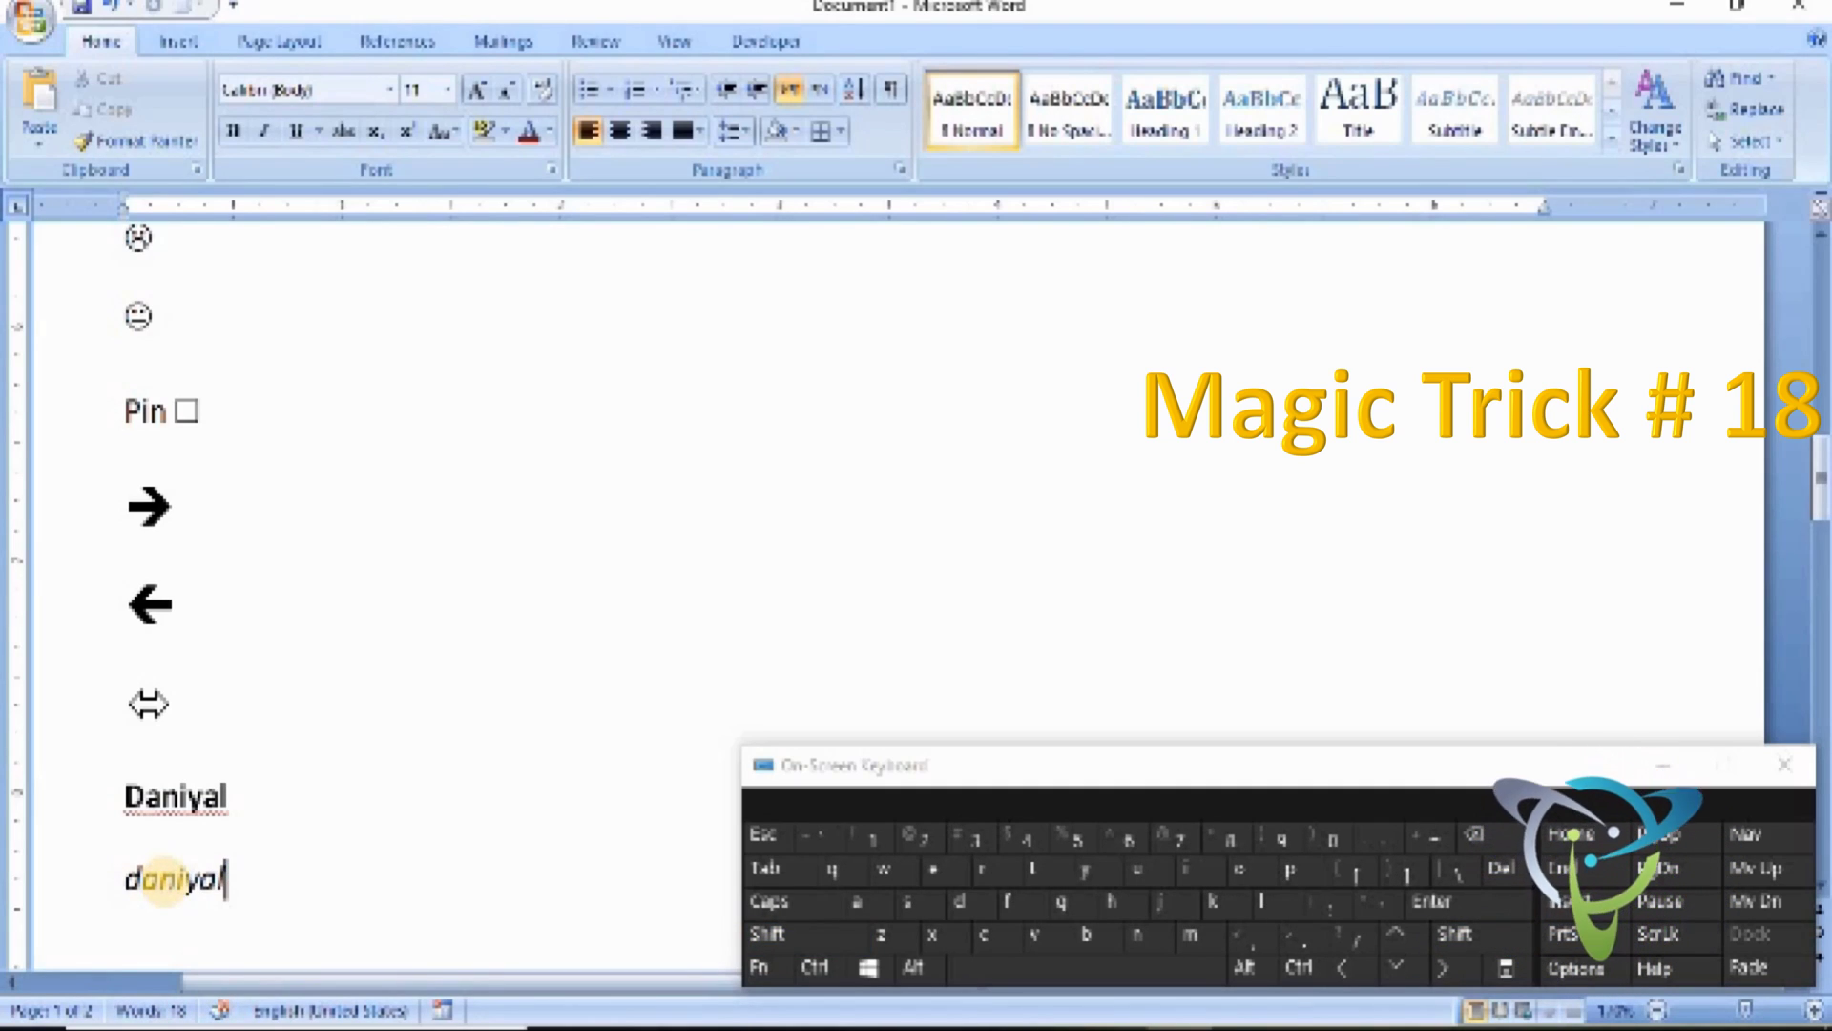
{"action": "key", "text": "Return"}
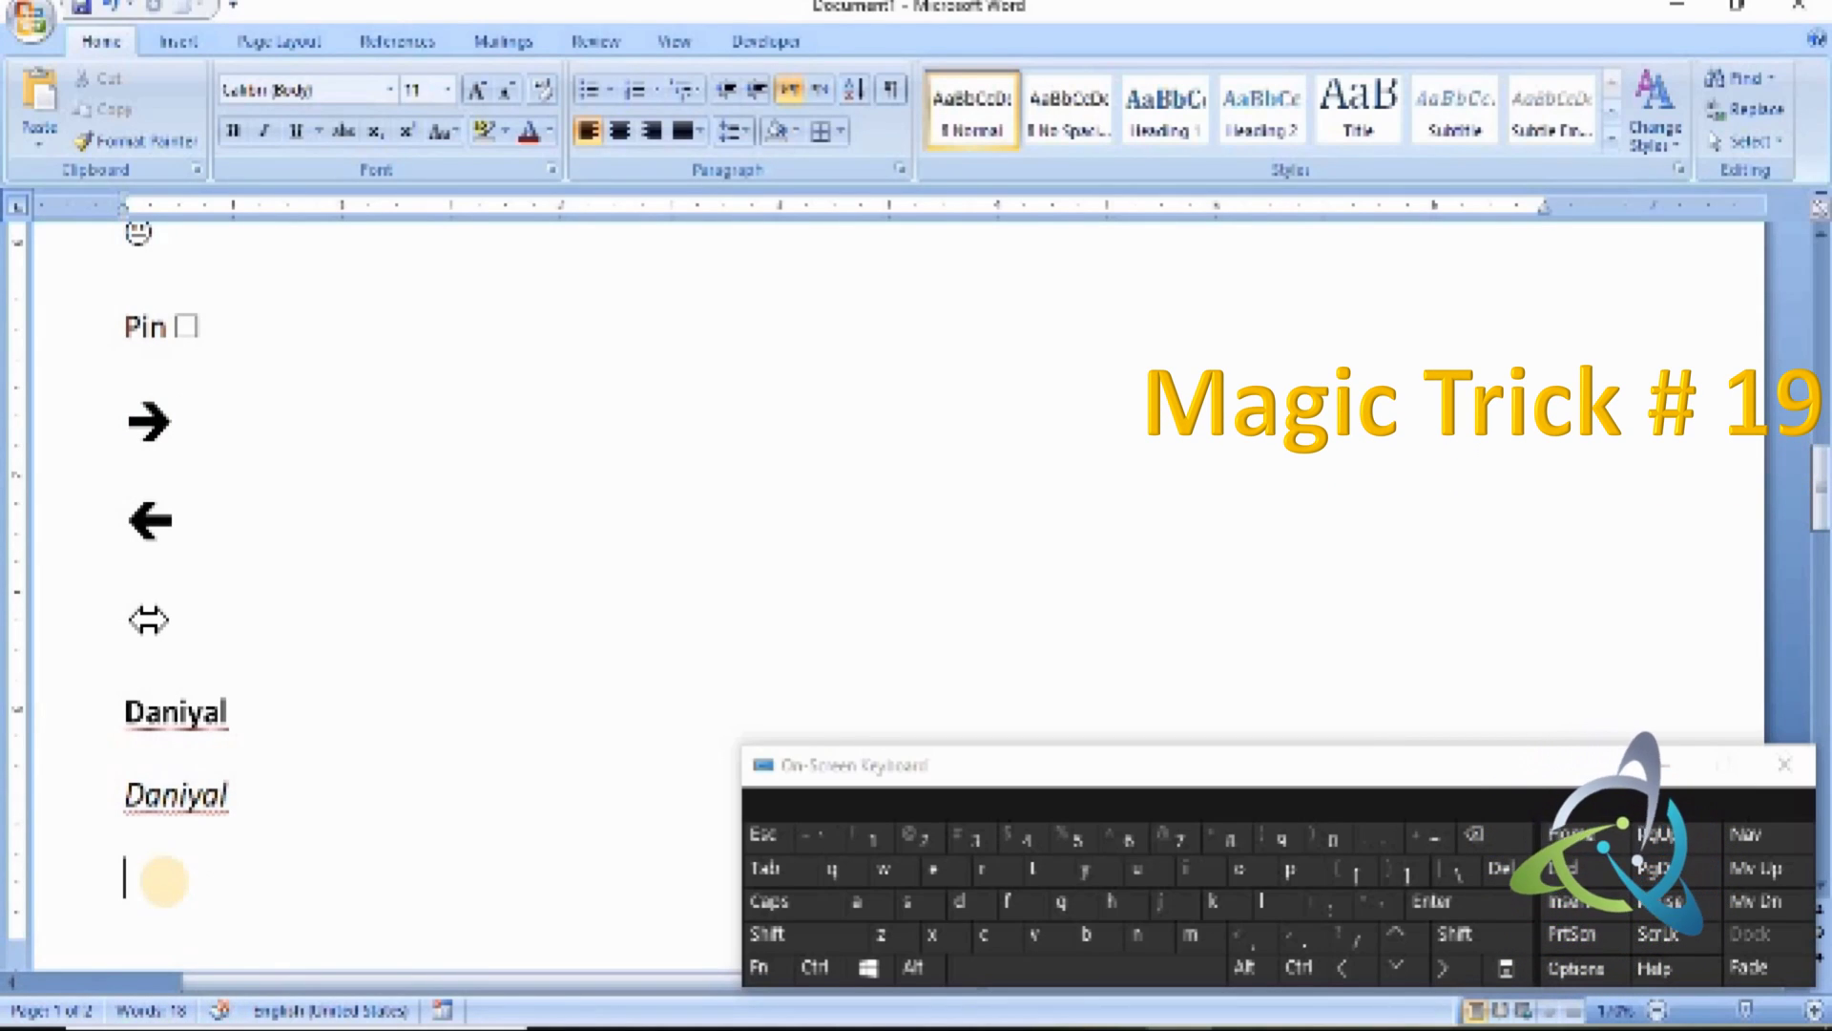
{"action": "type", "text": "\\"}
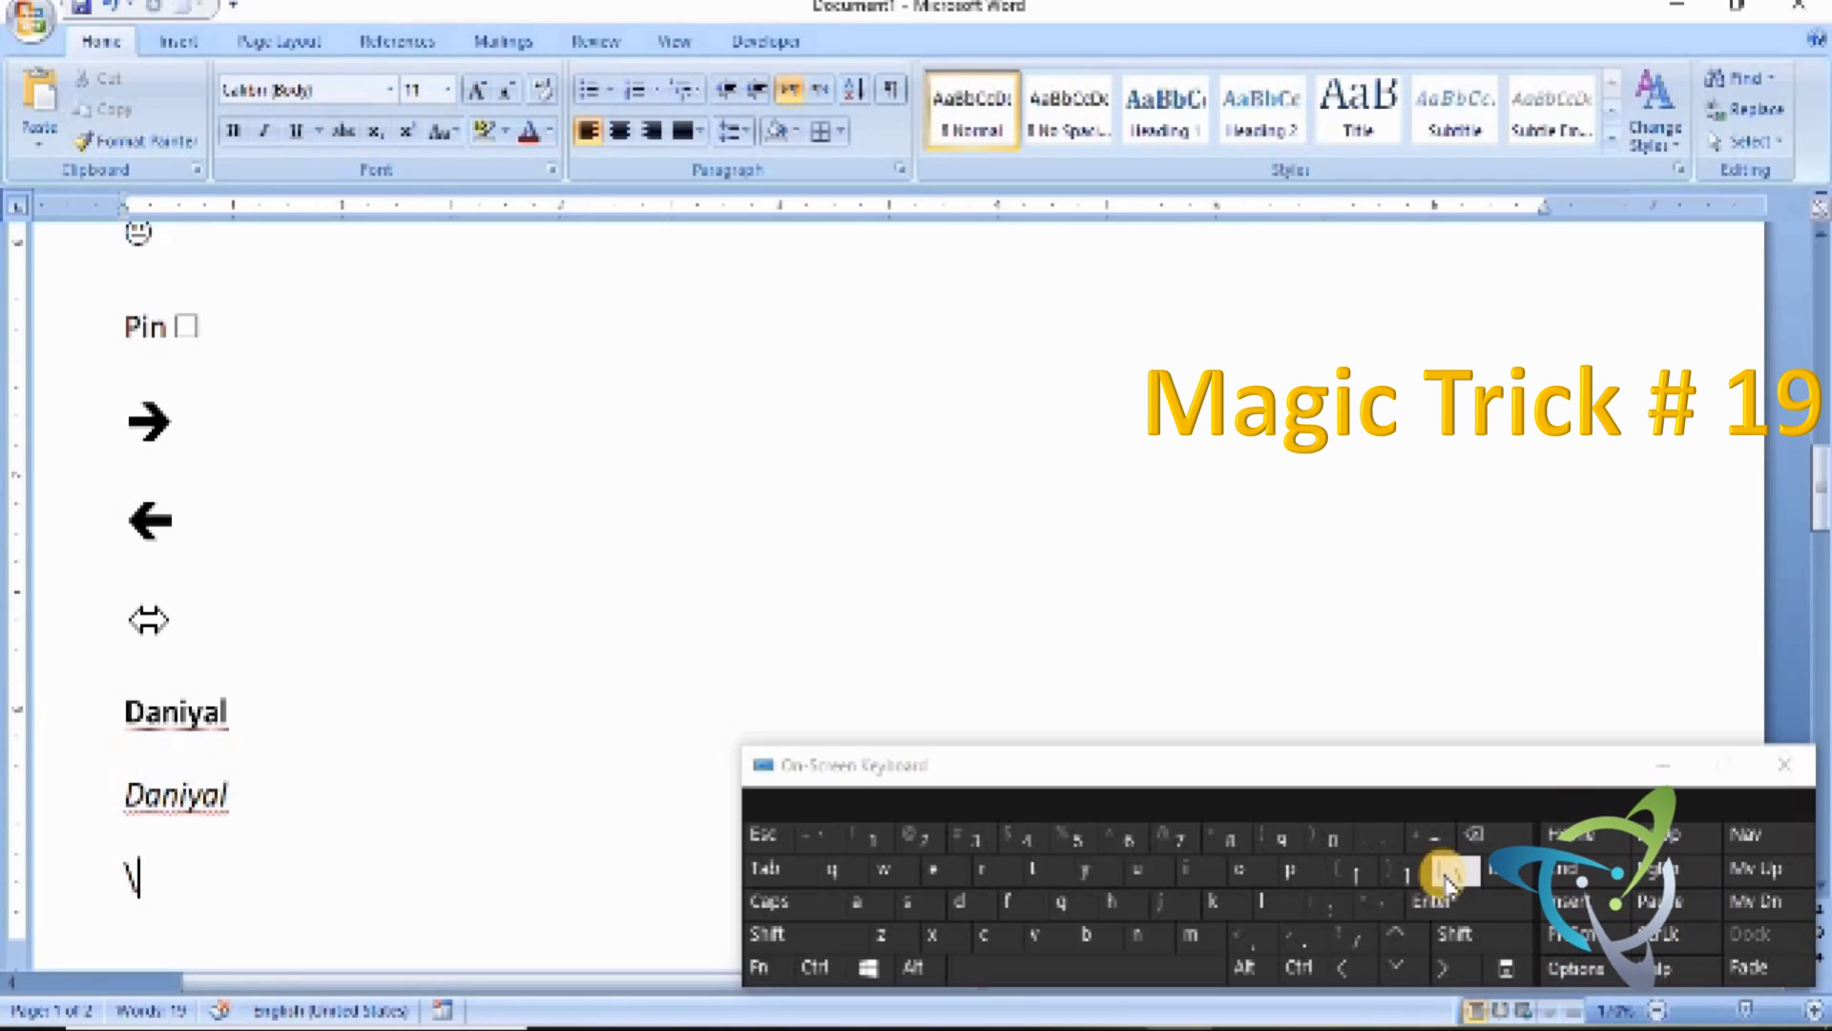
{"action": "left_click", "coordinate": [298, 869]}
{"action": "type", "text": "dou"}
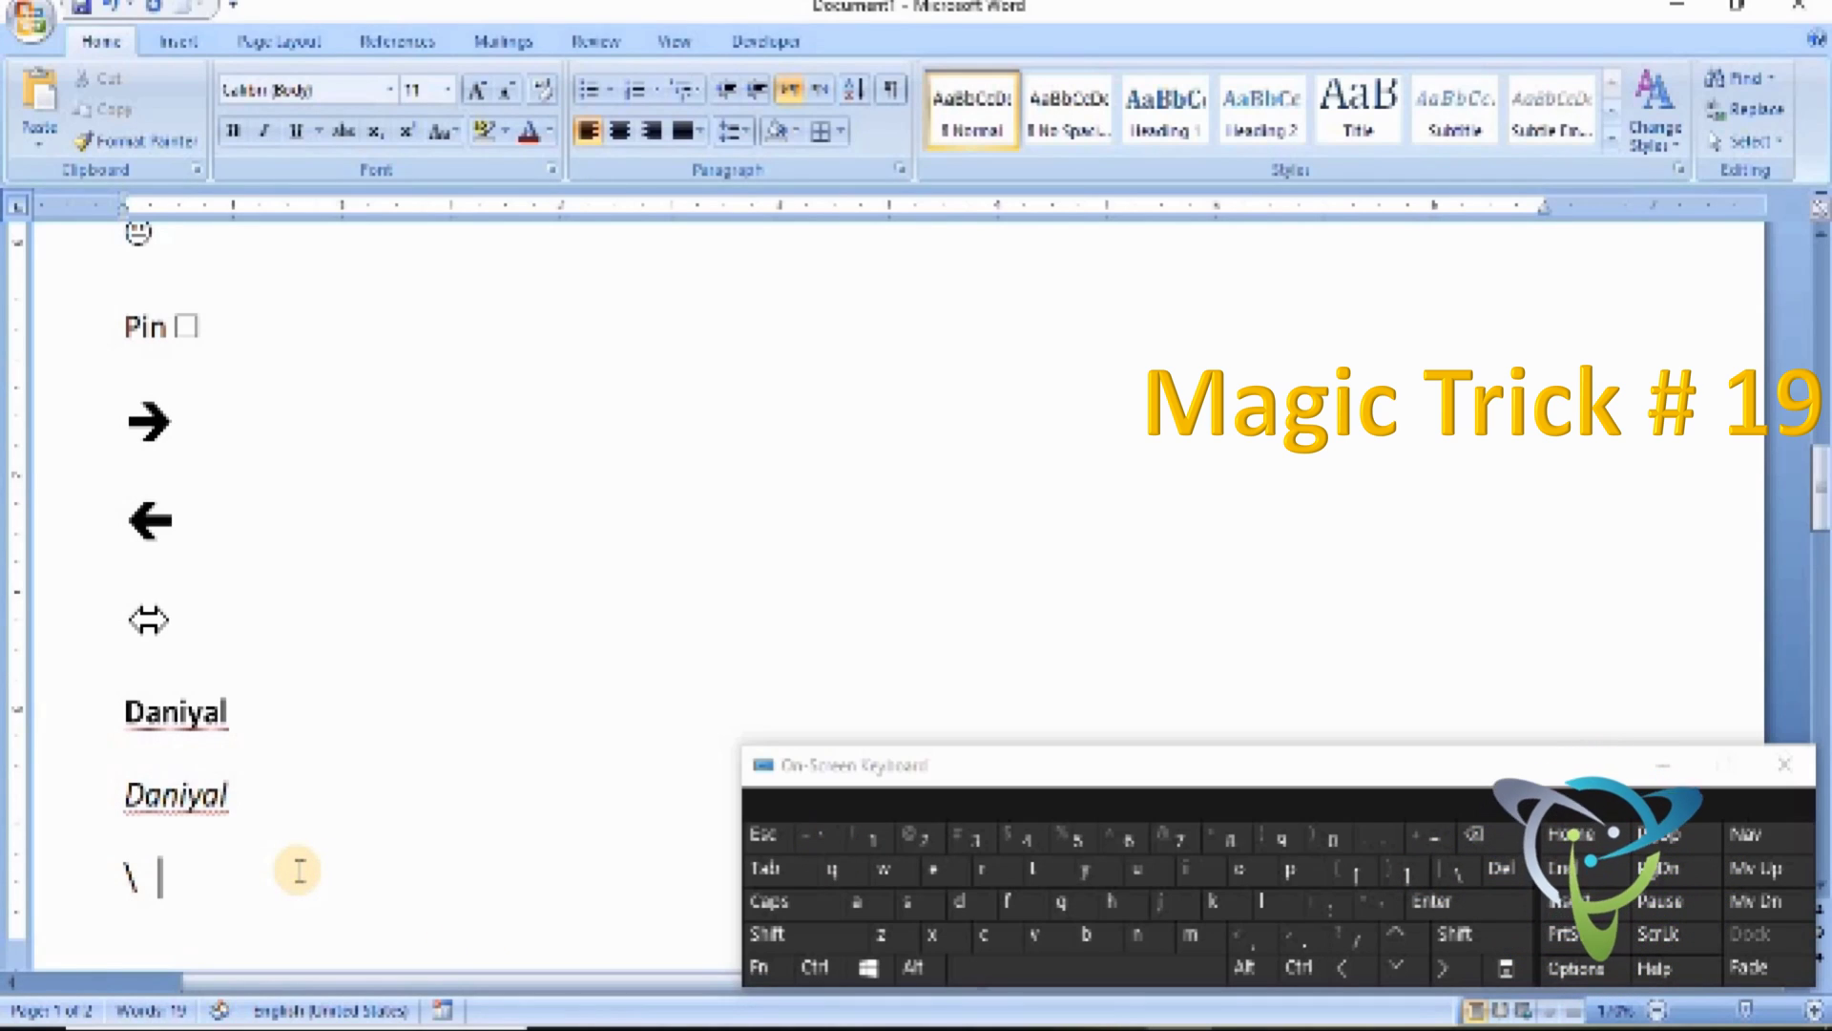
{"action": "key", "text": "BackSpace"}
{"action": "key", "text": "BackSpace"}
{"action": "key", "text": "BackSpace"}
{"action": "key", "text": "BackSpace"}
{"action": "key", "text": "BackSpace"}
{"action": "key", "text": "BackSpace"}
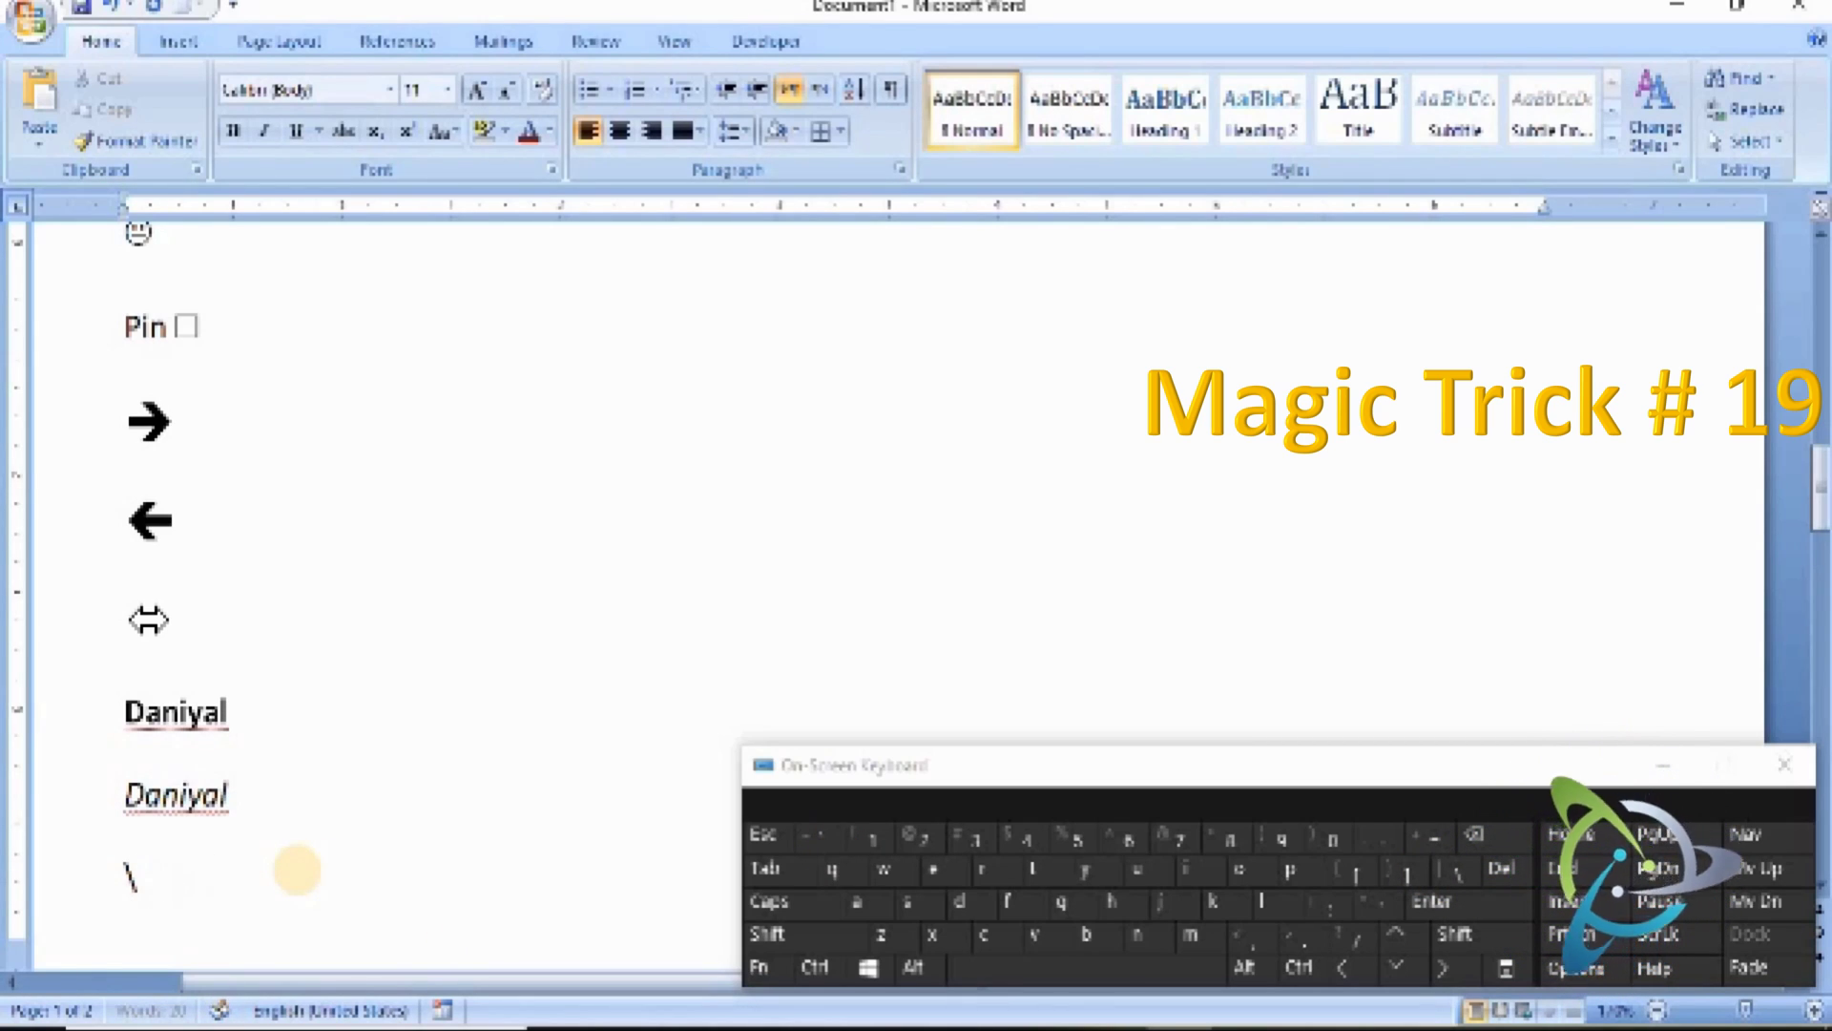
- Insert a double-struck A below the italic name by autocorrecting \doubleA
{"action": "type", "text": "\\double"}
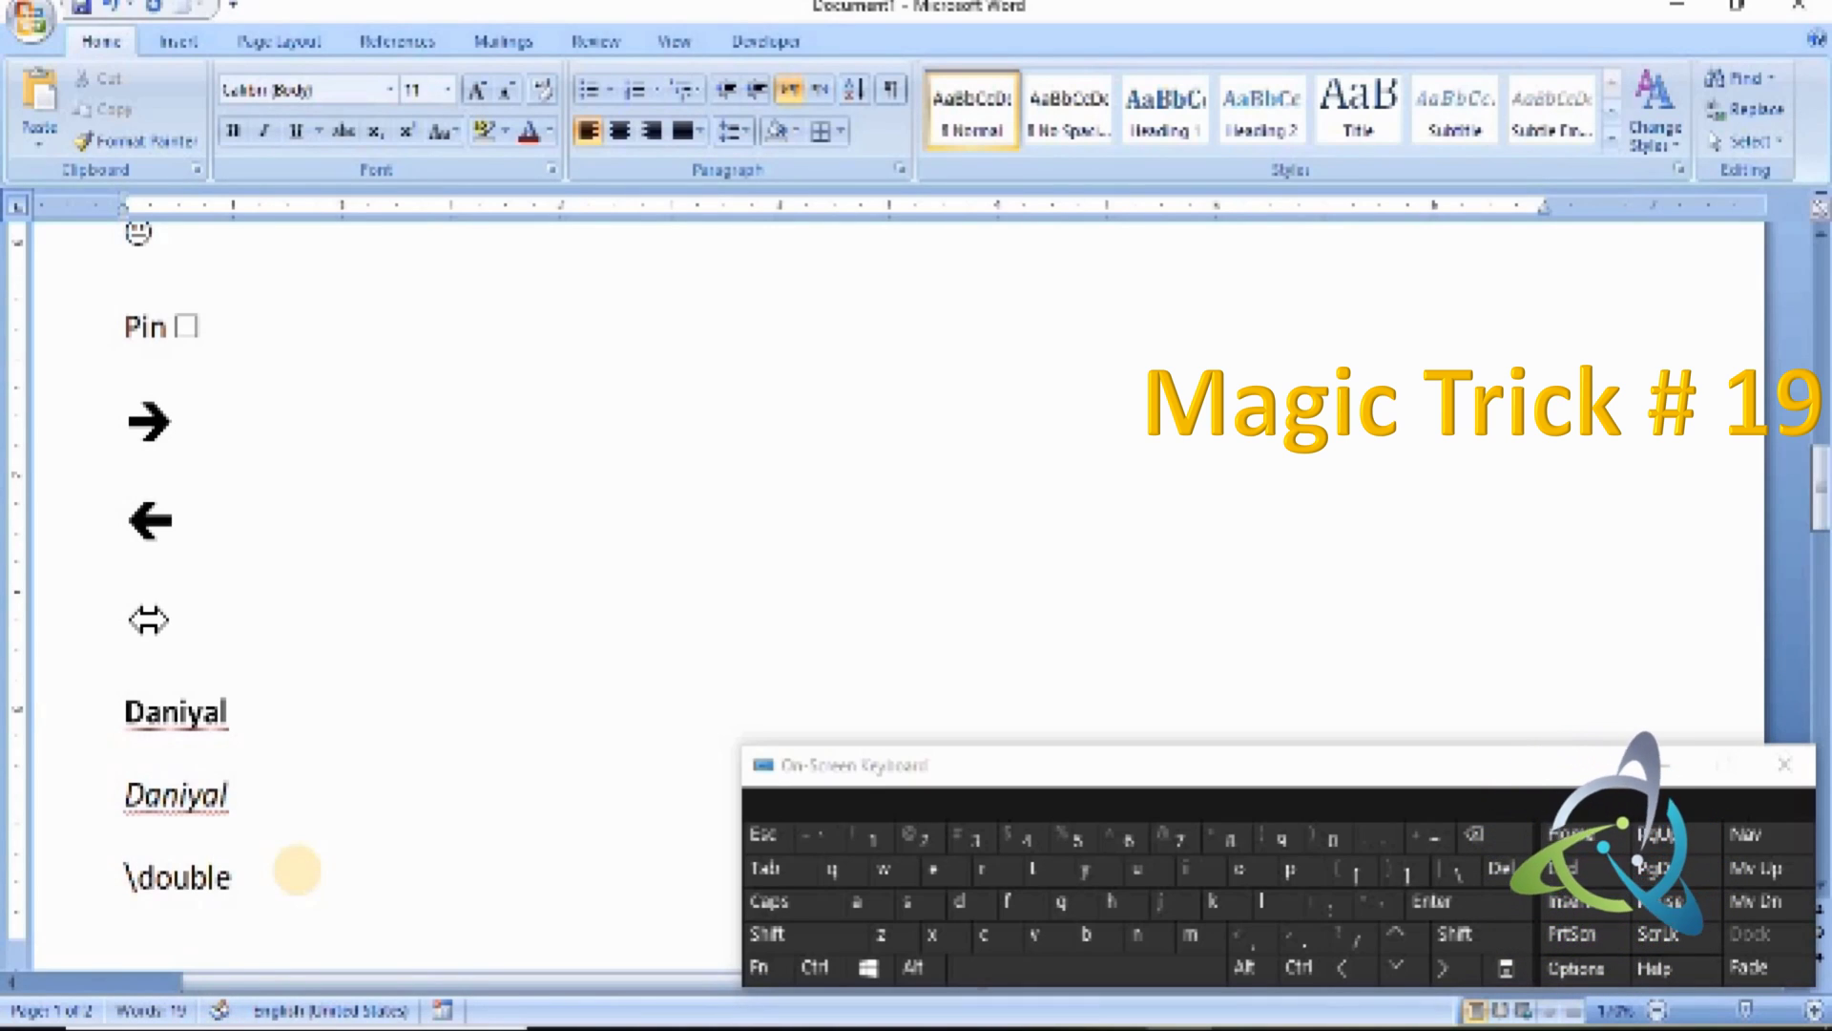
{"action": "key", "text": "shift"}
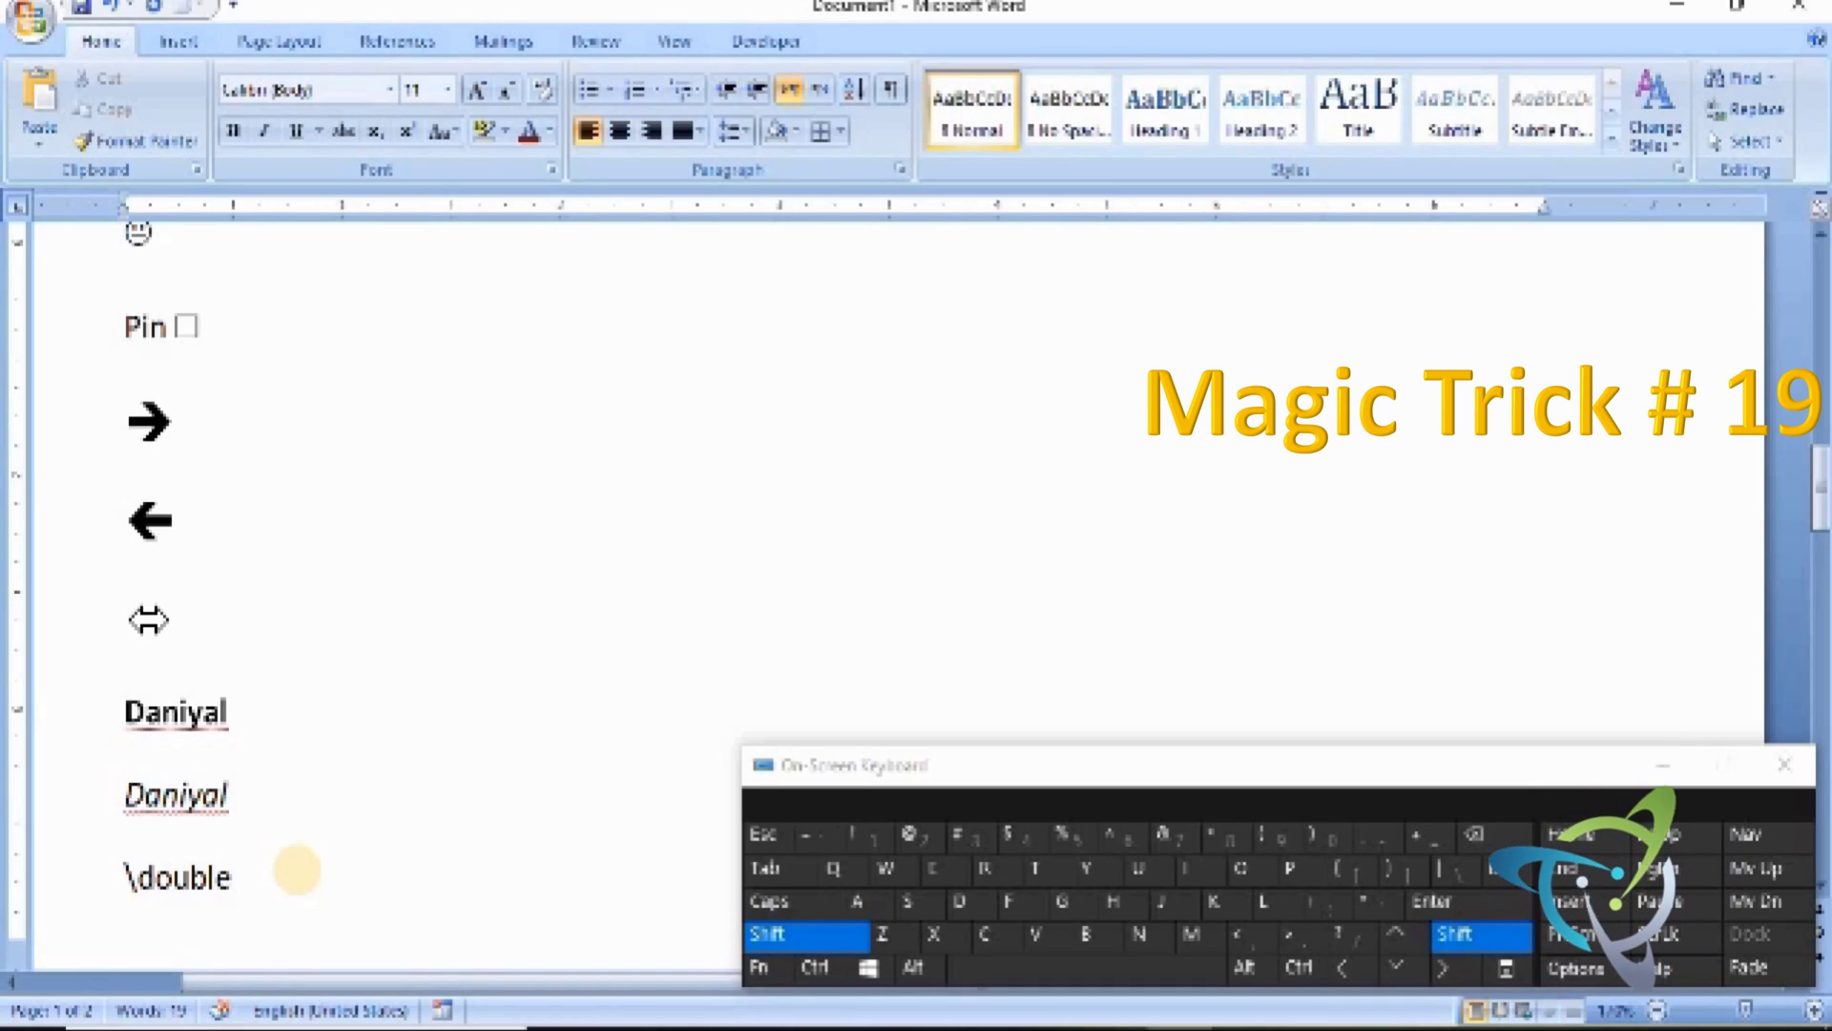
{"action": "type", "text": "A"}
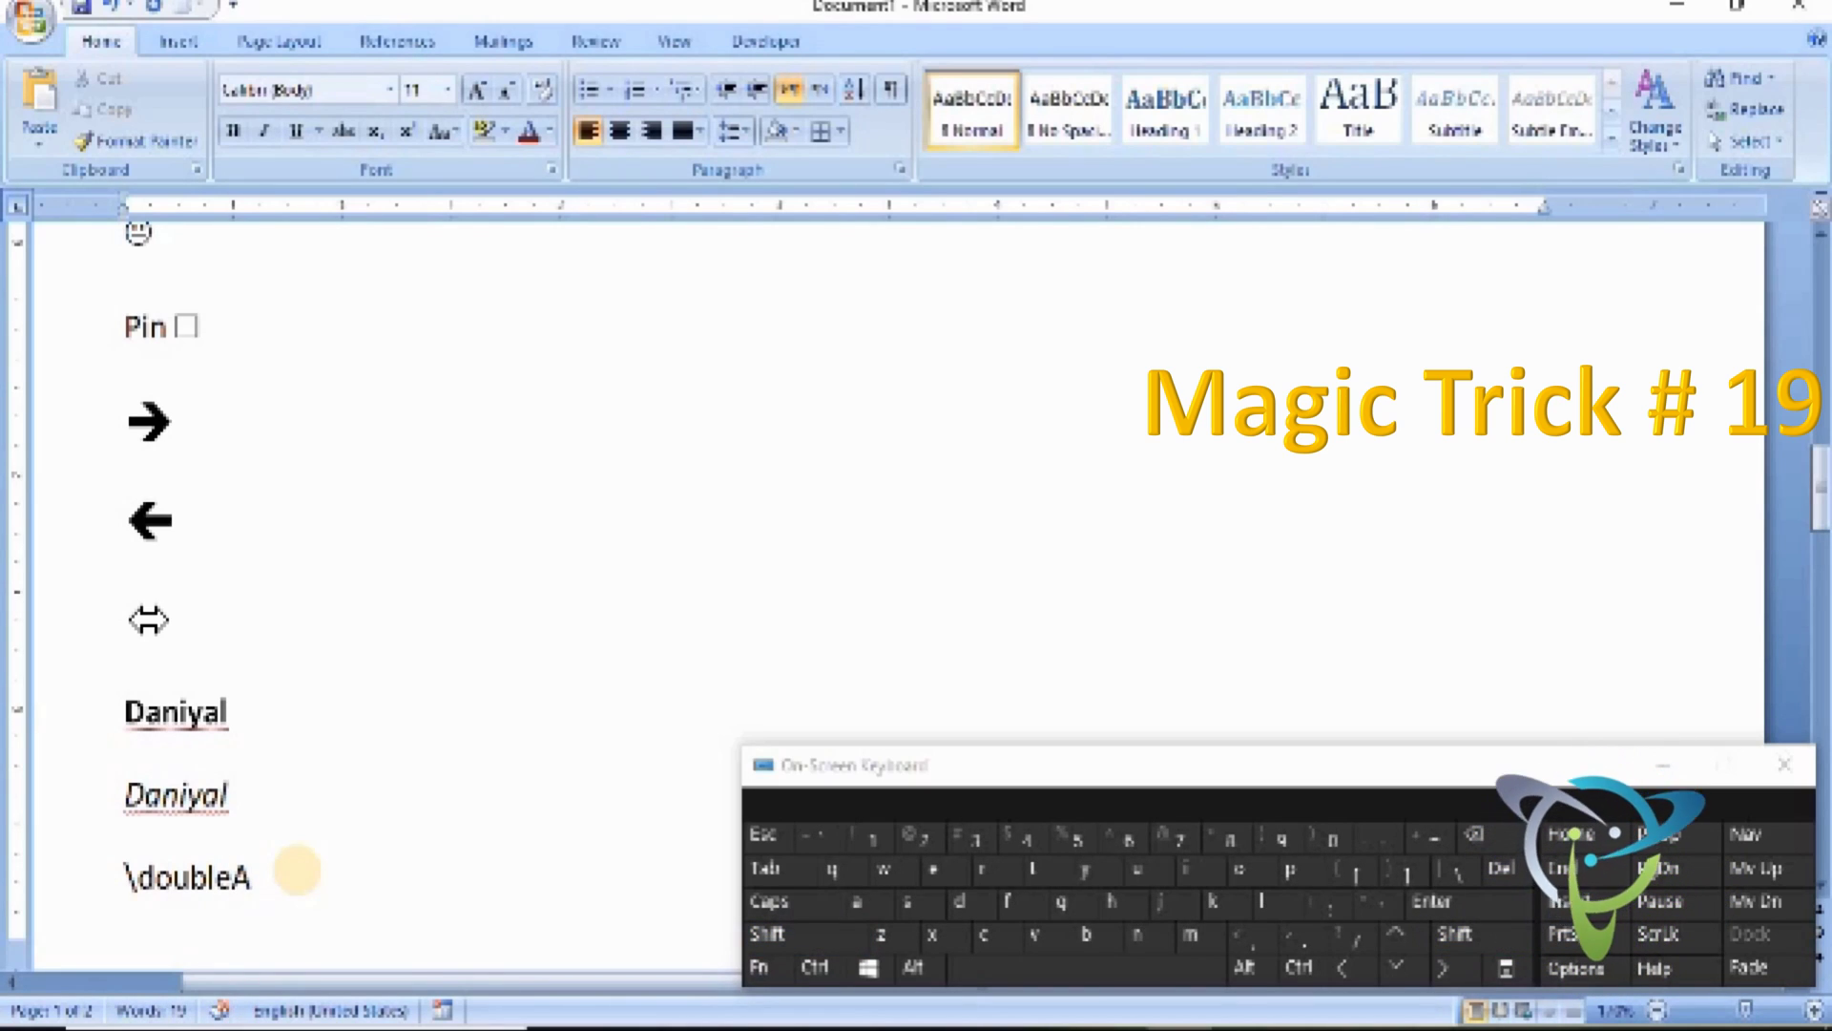
{"action": "key", "text": "Return"}
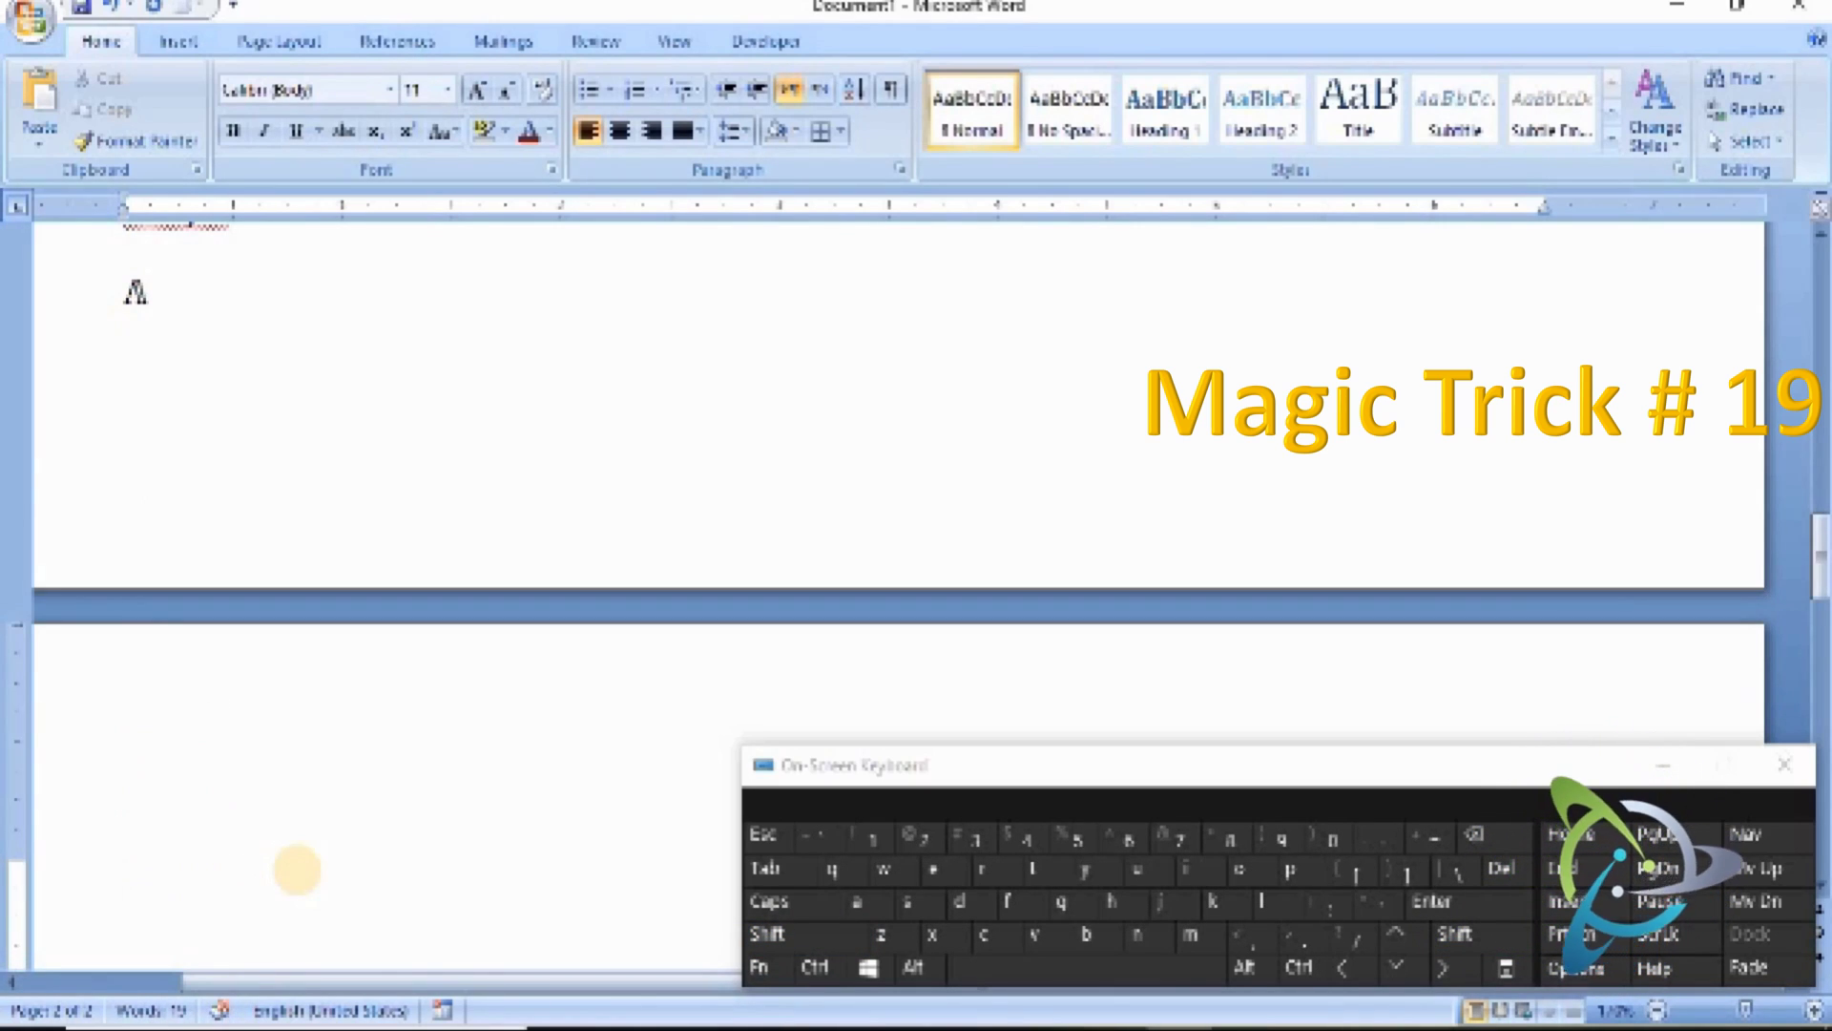
{"action": "key", "text": "shift+Left"}
{"action": "key", "text": "Right"}
{"action": "key", "text": "shift+Left"}
{"action": "key", "text": "Right"}
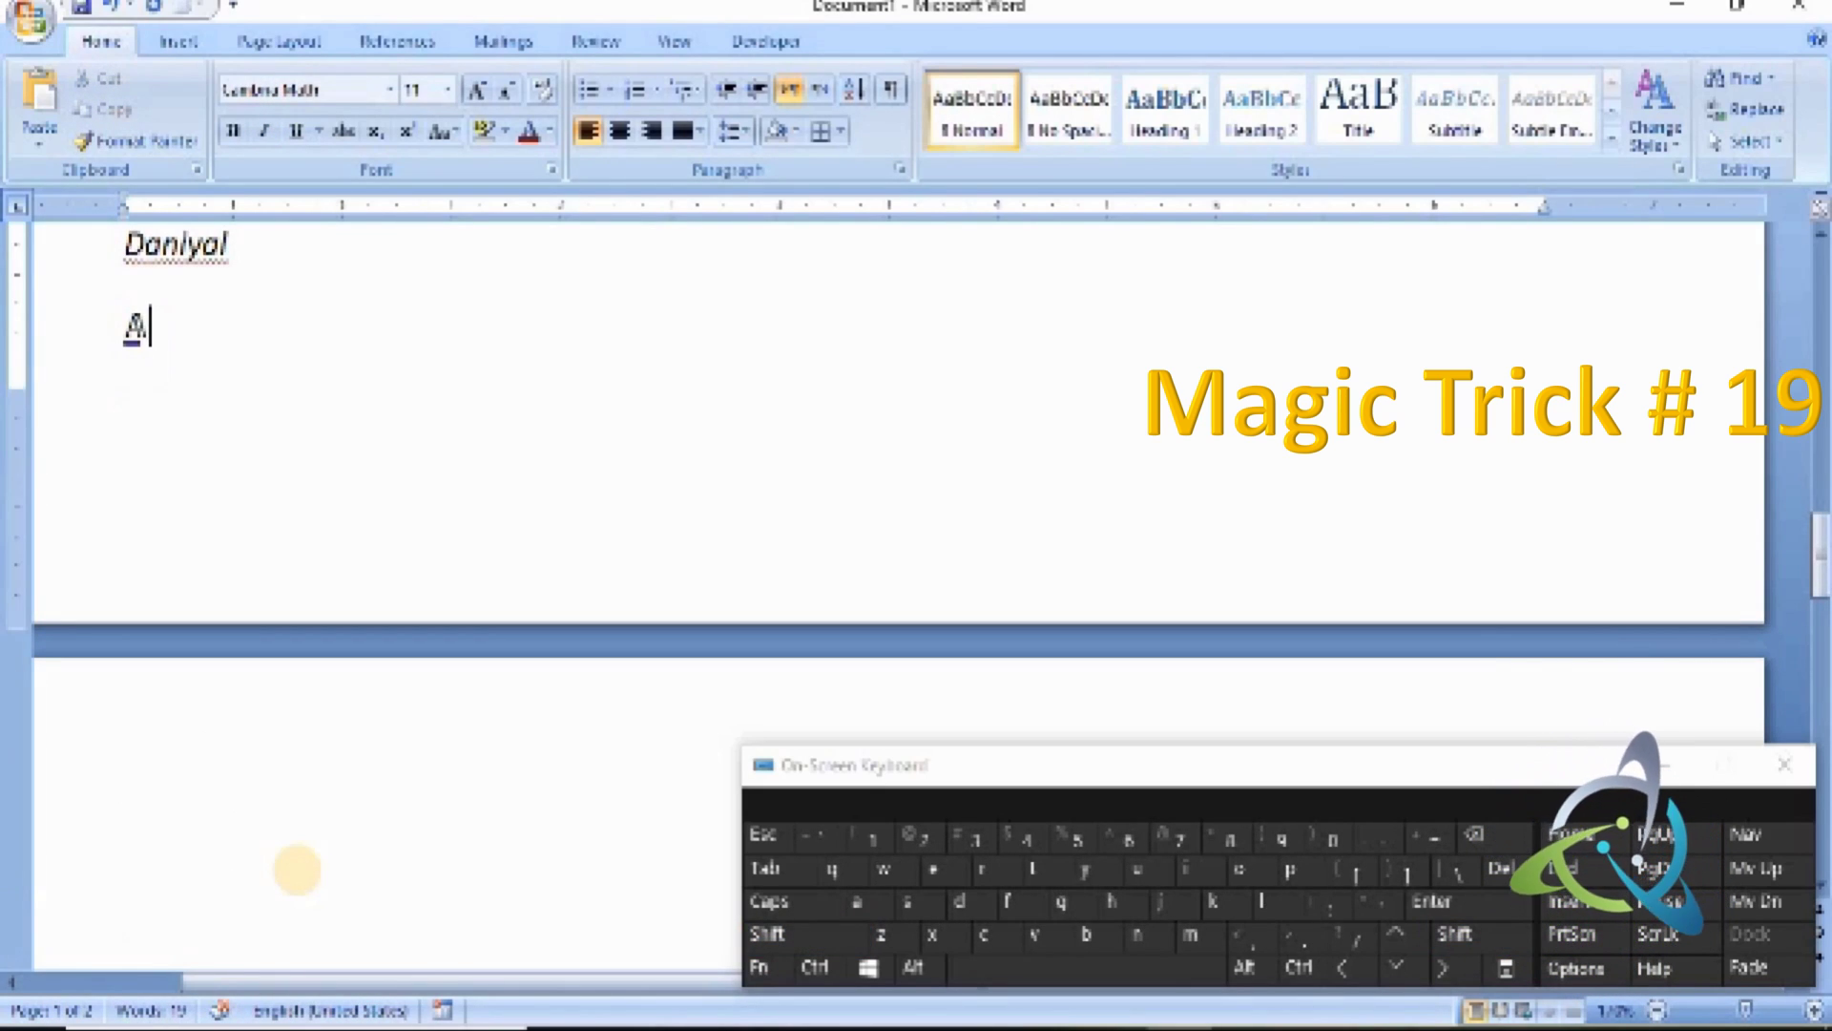
{"action": "key", "text": "shift+Left"}
{"action": "key", "text": "Right"}
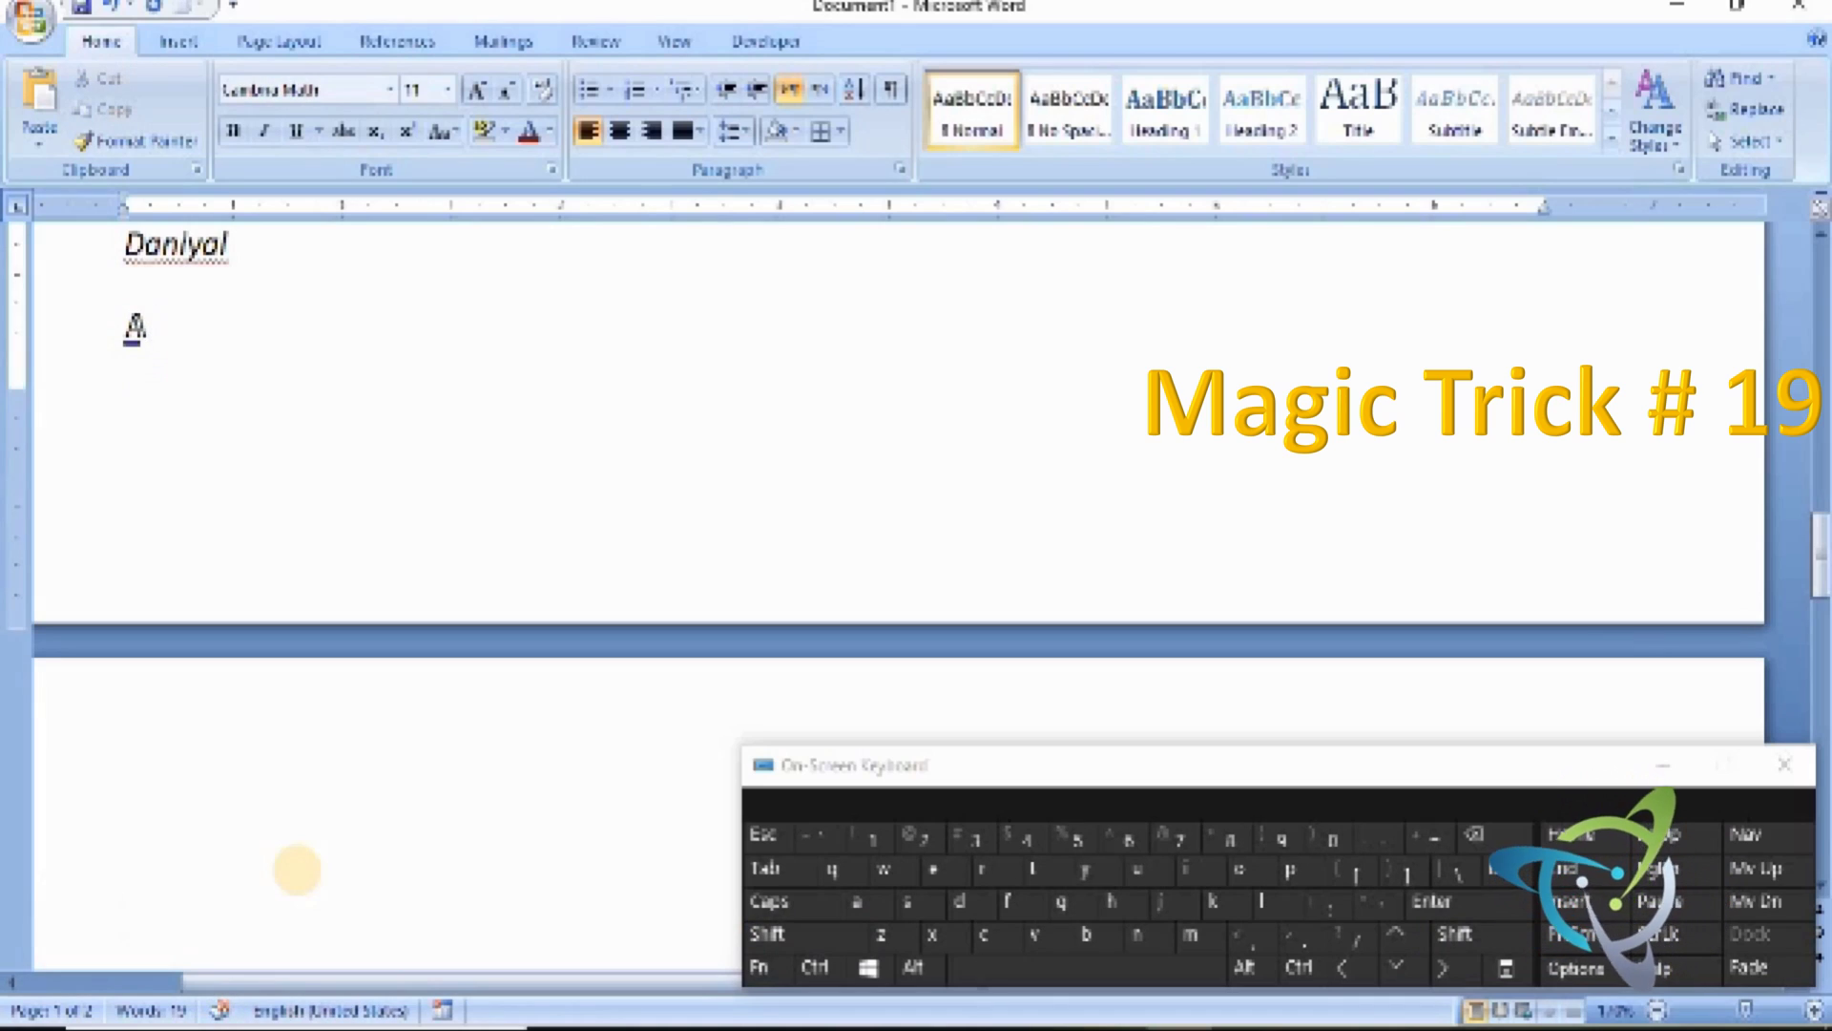
- Insert a double-struck N on a new line below the double-struck A by autocorrecting \doubleN, and start another line
{"action": "left_click", "coordinate": [298, 870]}
{"action": "key", "text": "Return"}
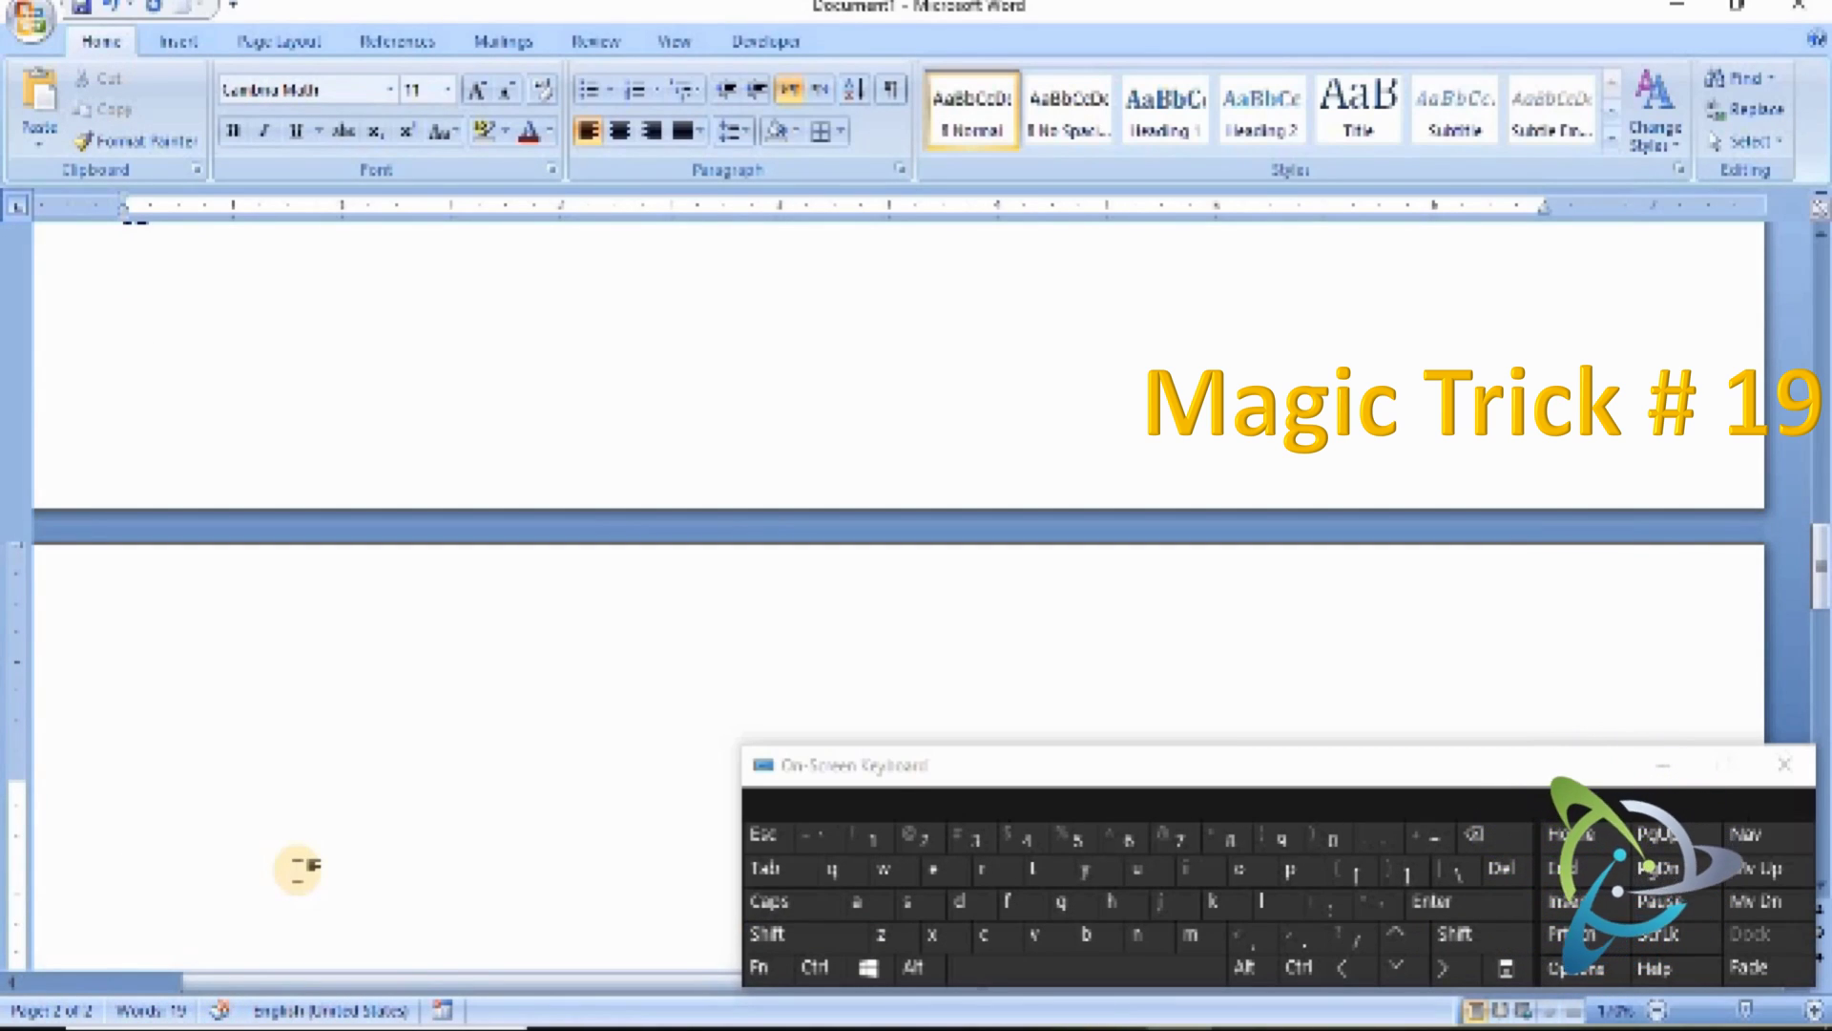
{"action": "type", "text": "V"}
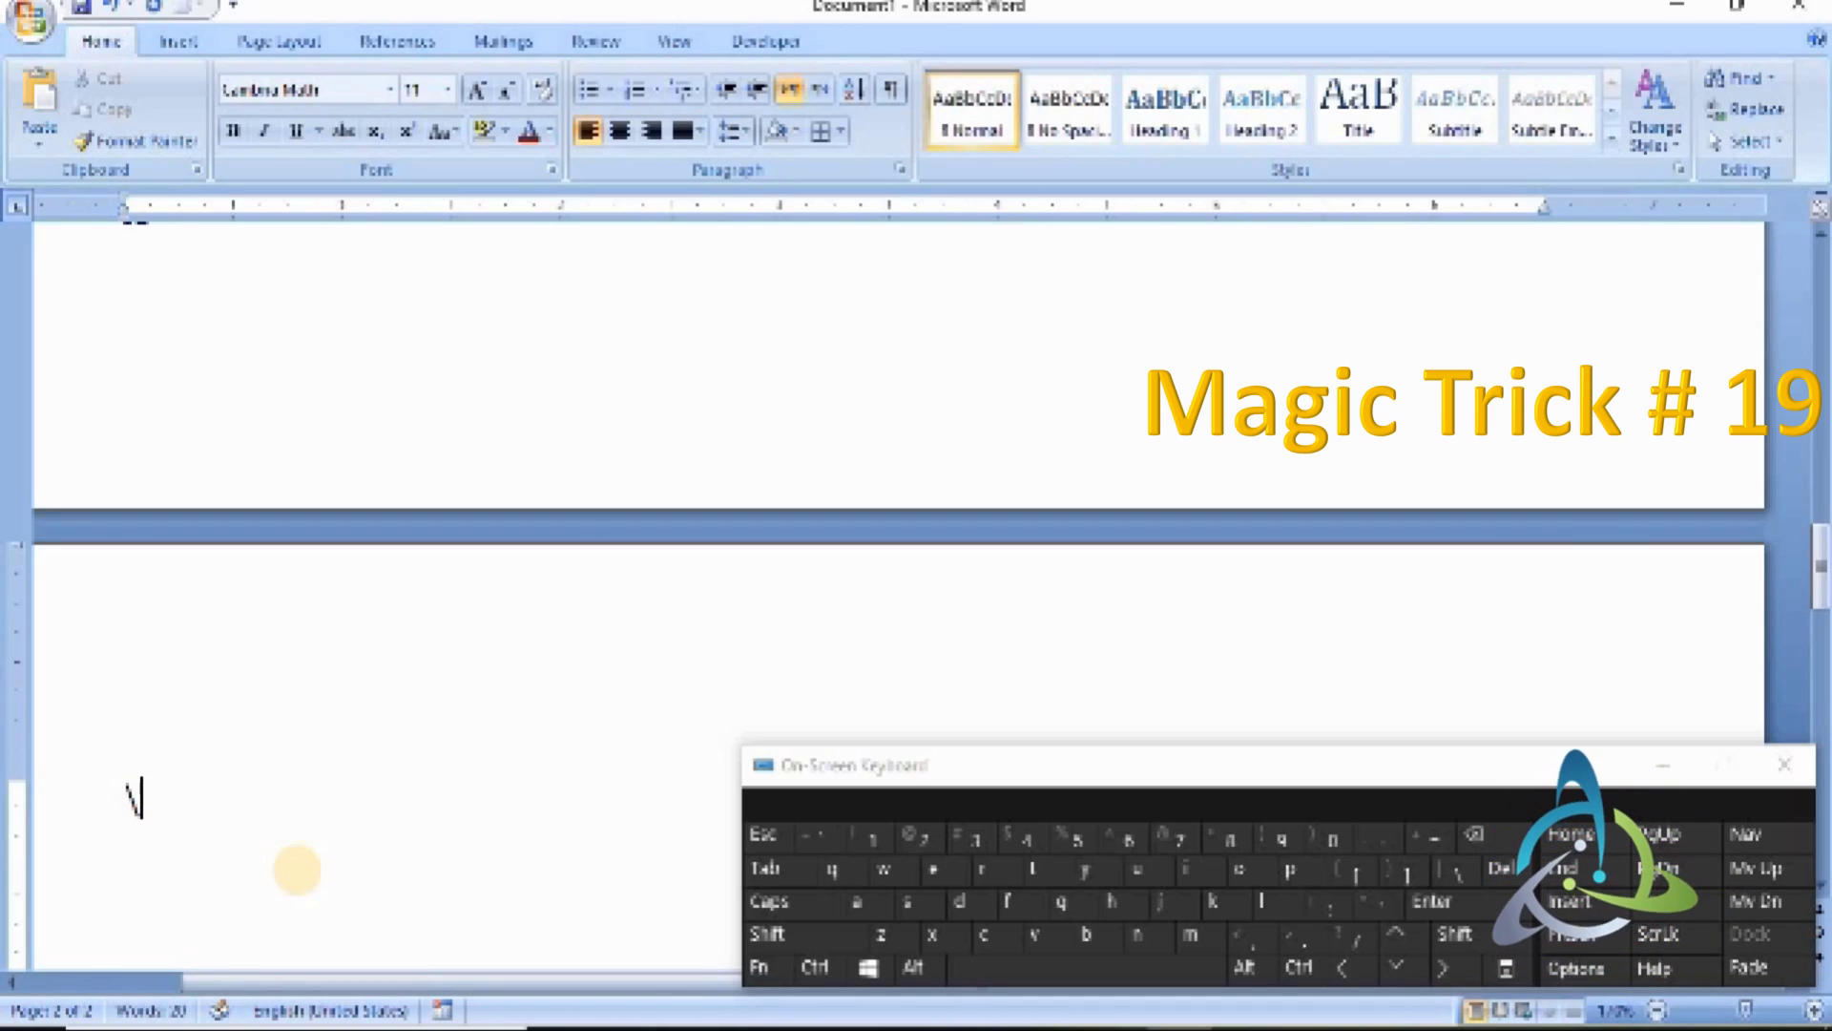
{"action": "type", "text": "doulbe"}
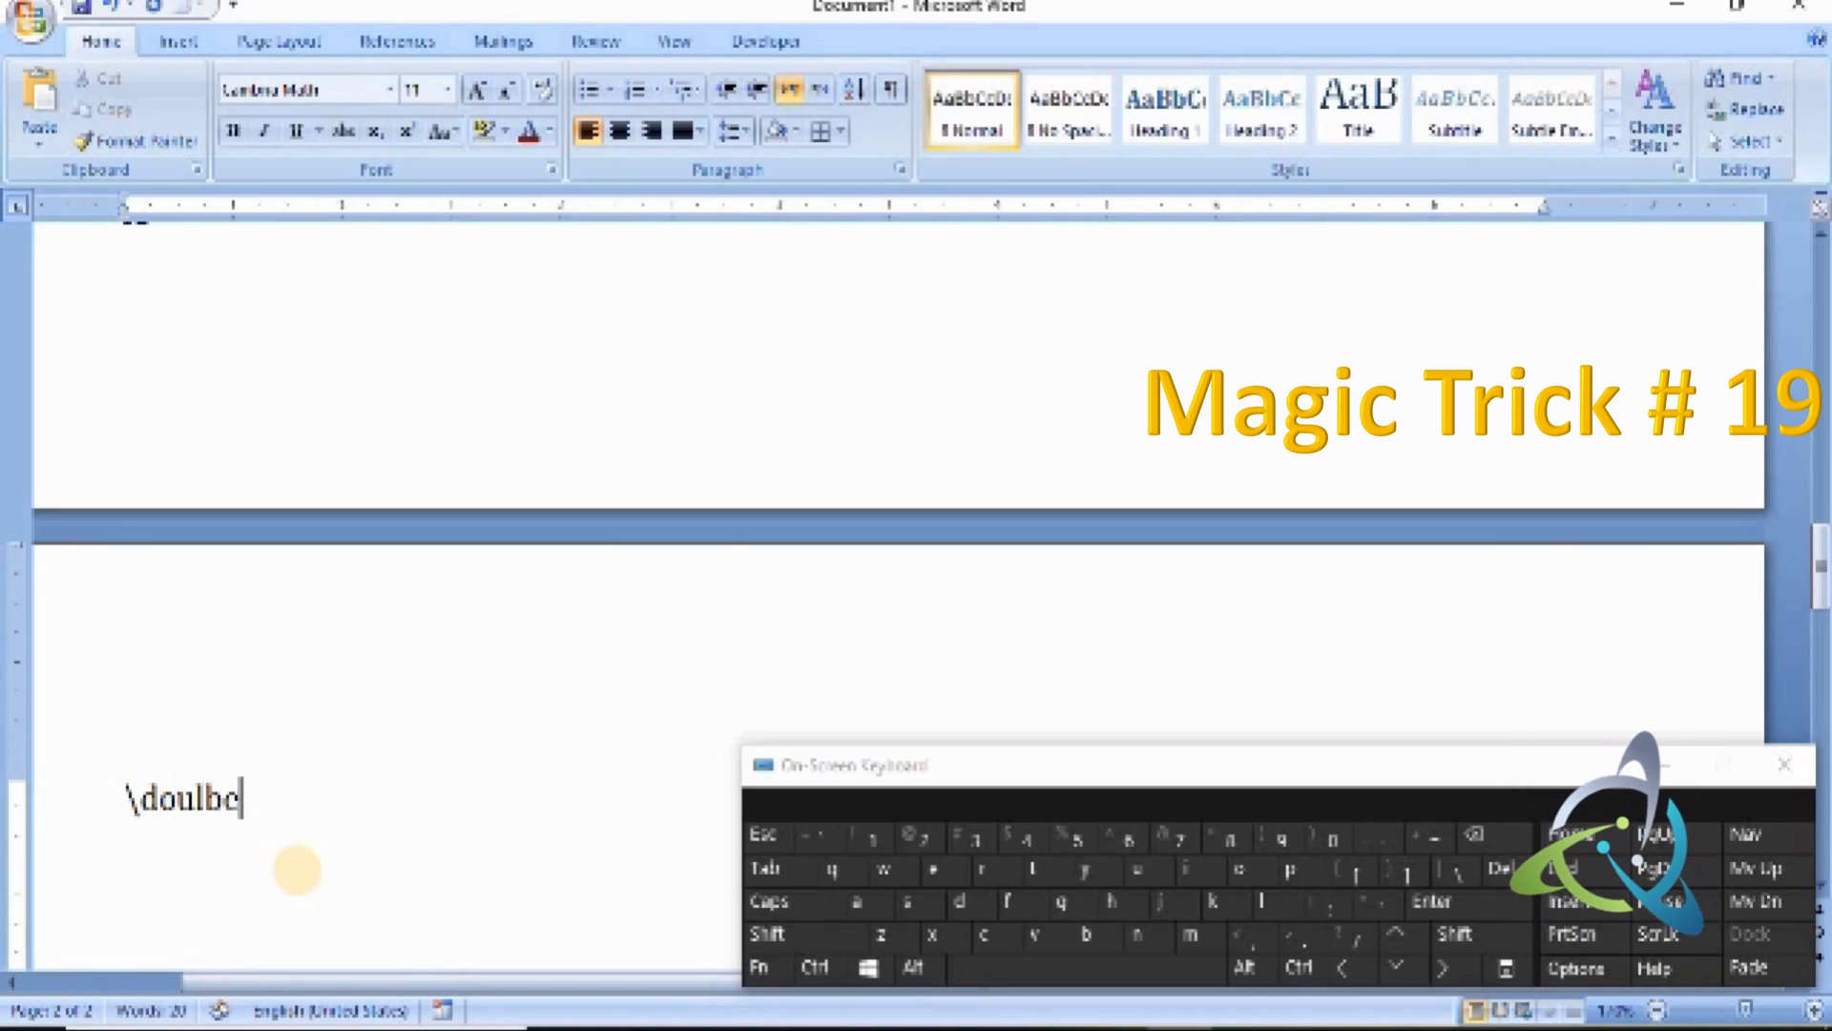
{"action": "type", "text": "N"}
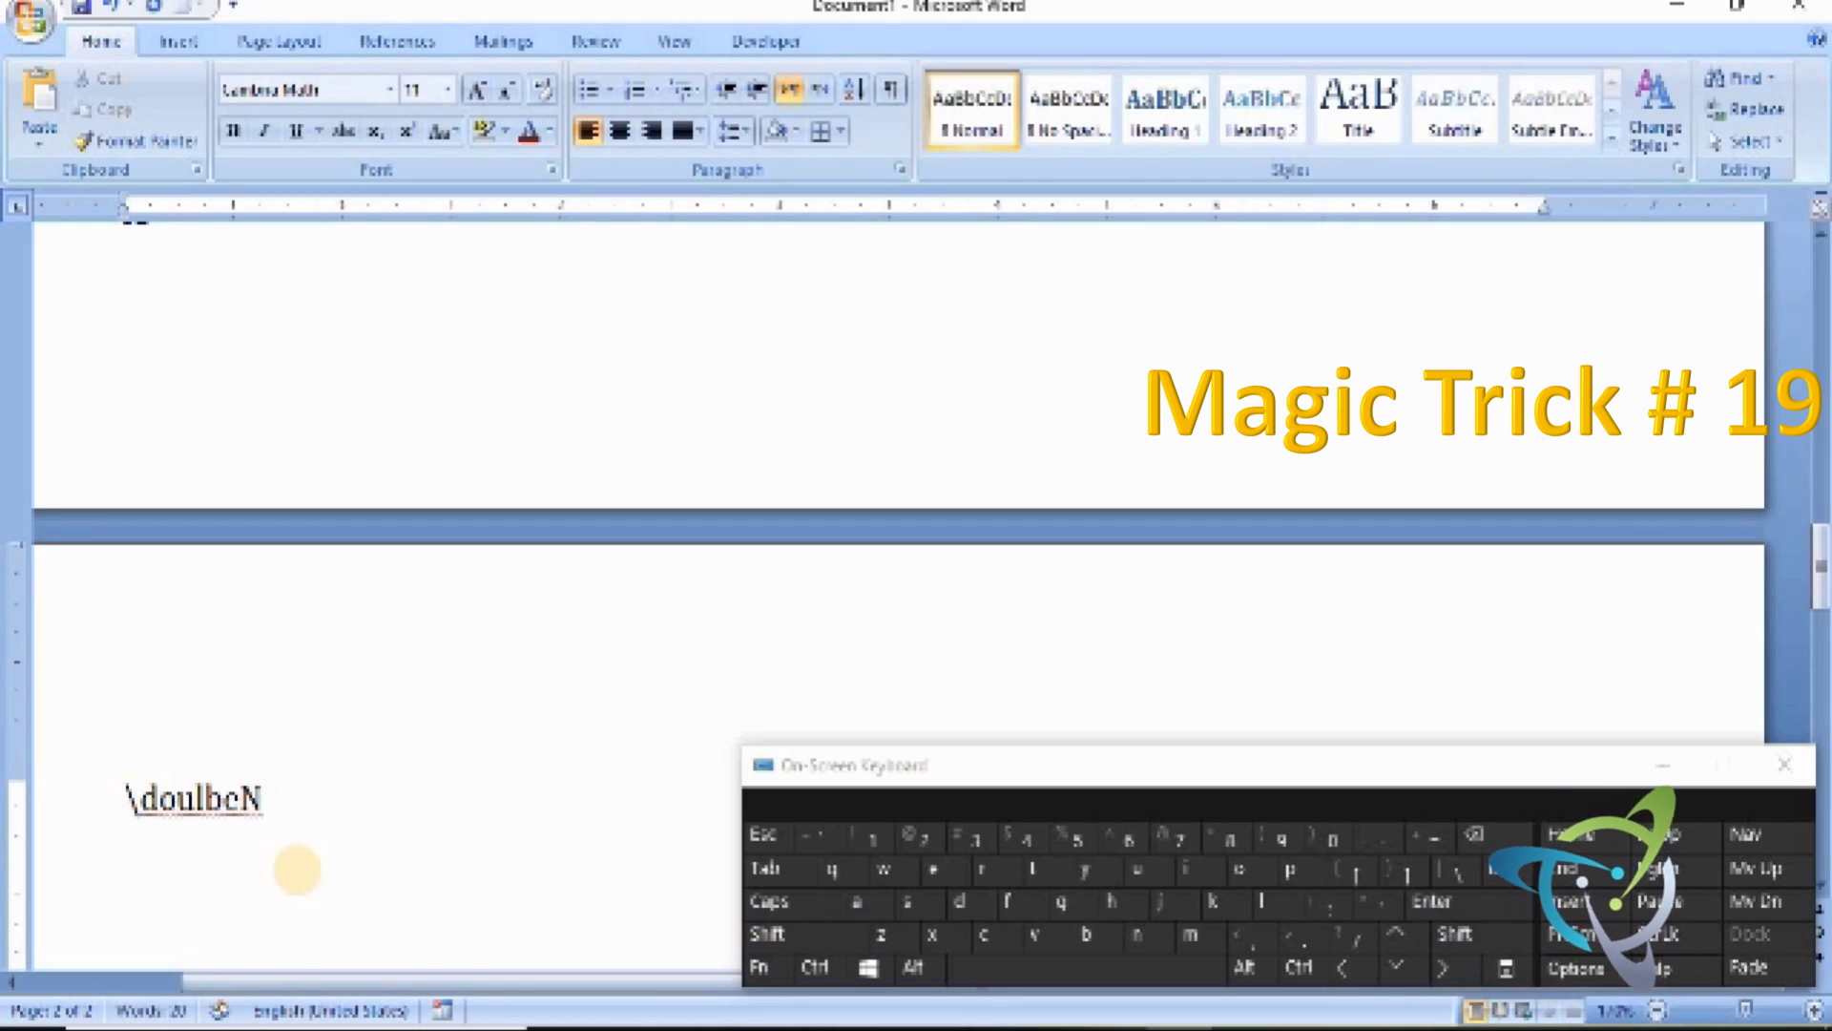
{"action": "key", "text": "BackSpace"}
{"action": "key", "text": "BackSpace"}
{"action": "key", "text": "BackSpace"}
{"action": "key", "text": "BackSpace"}
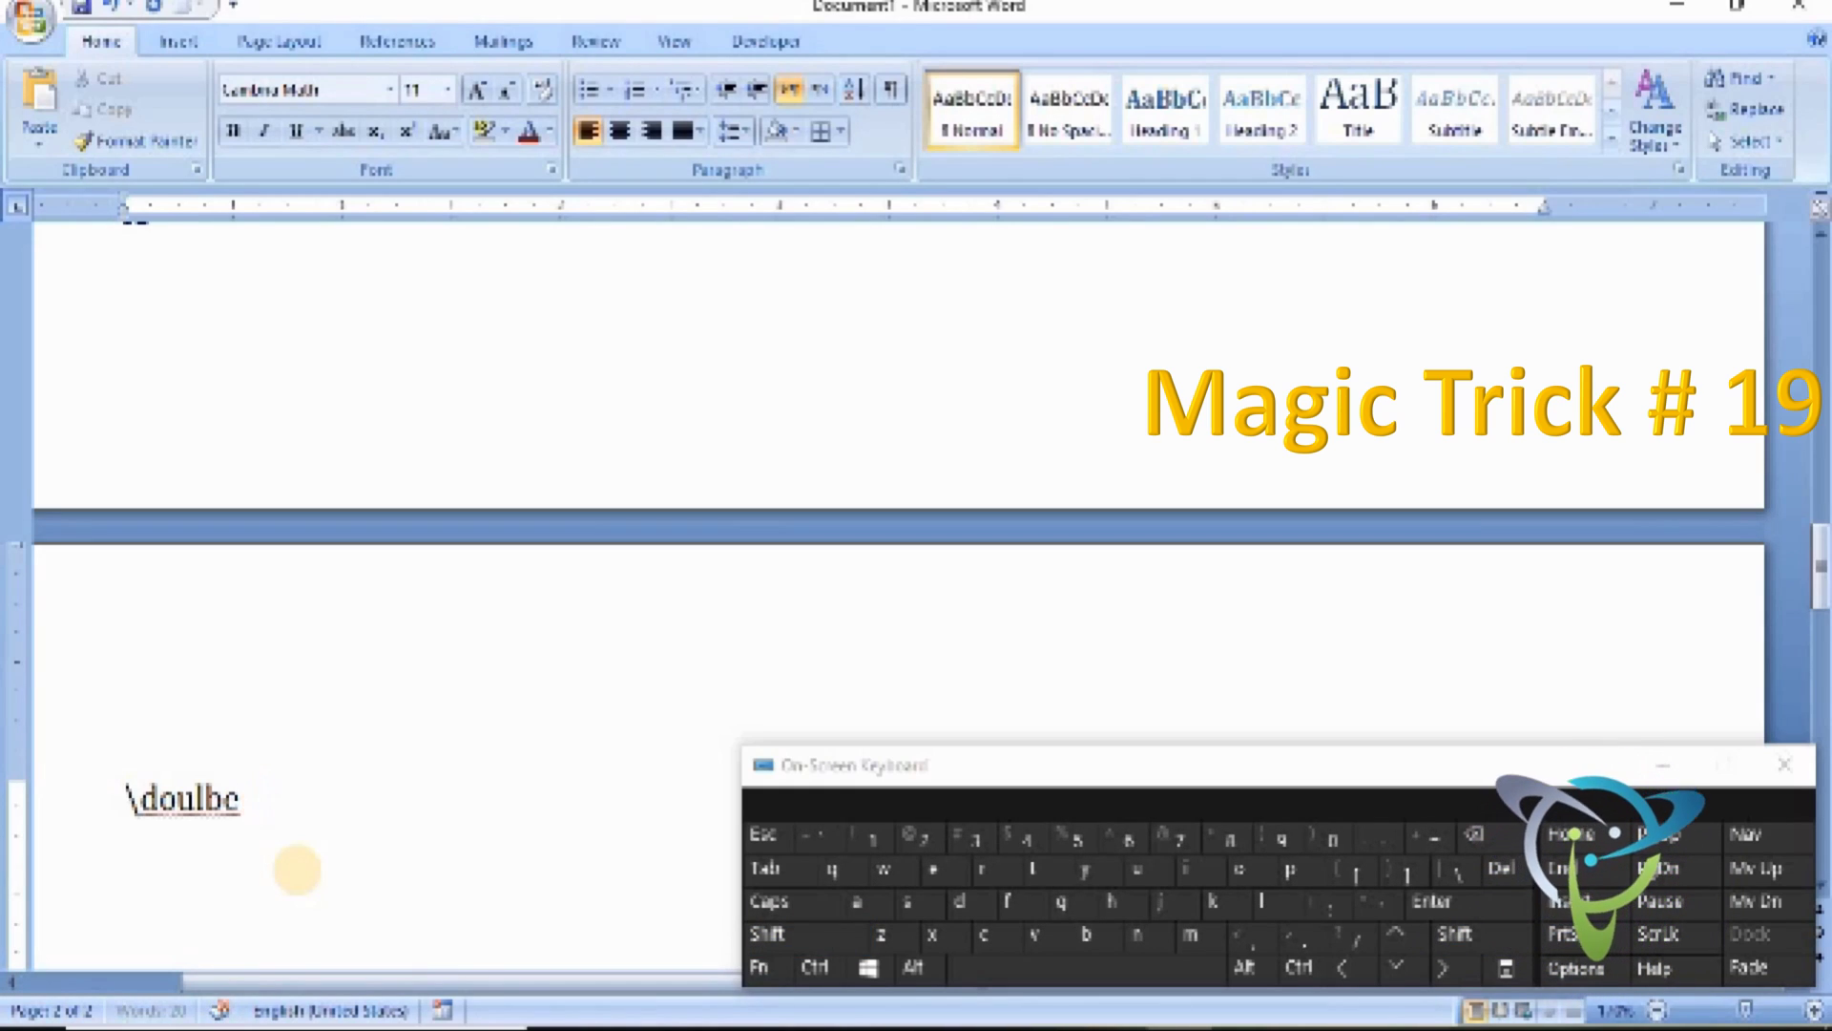
{"action": "type", "text": "bleN"}
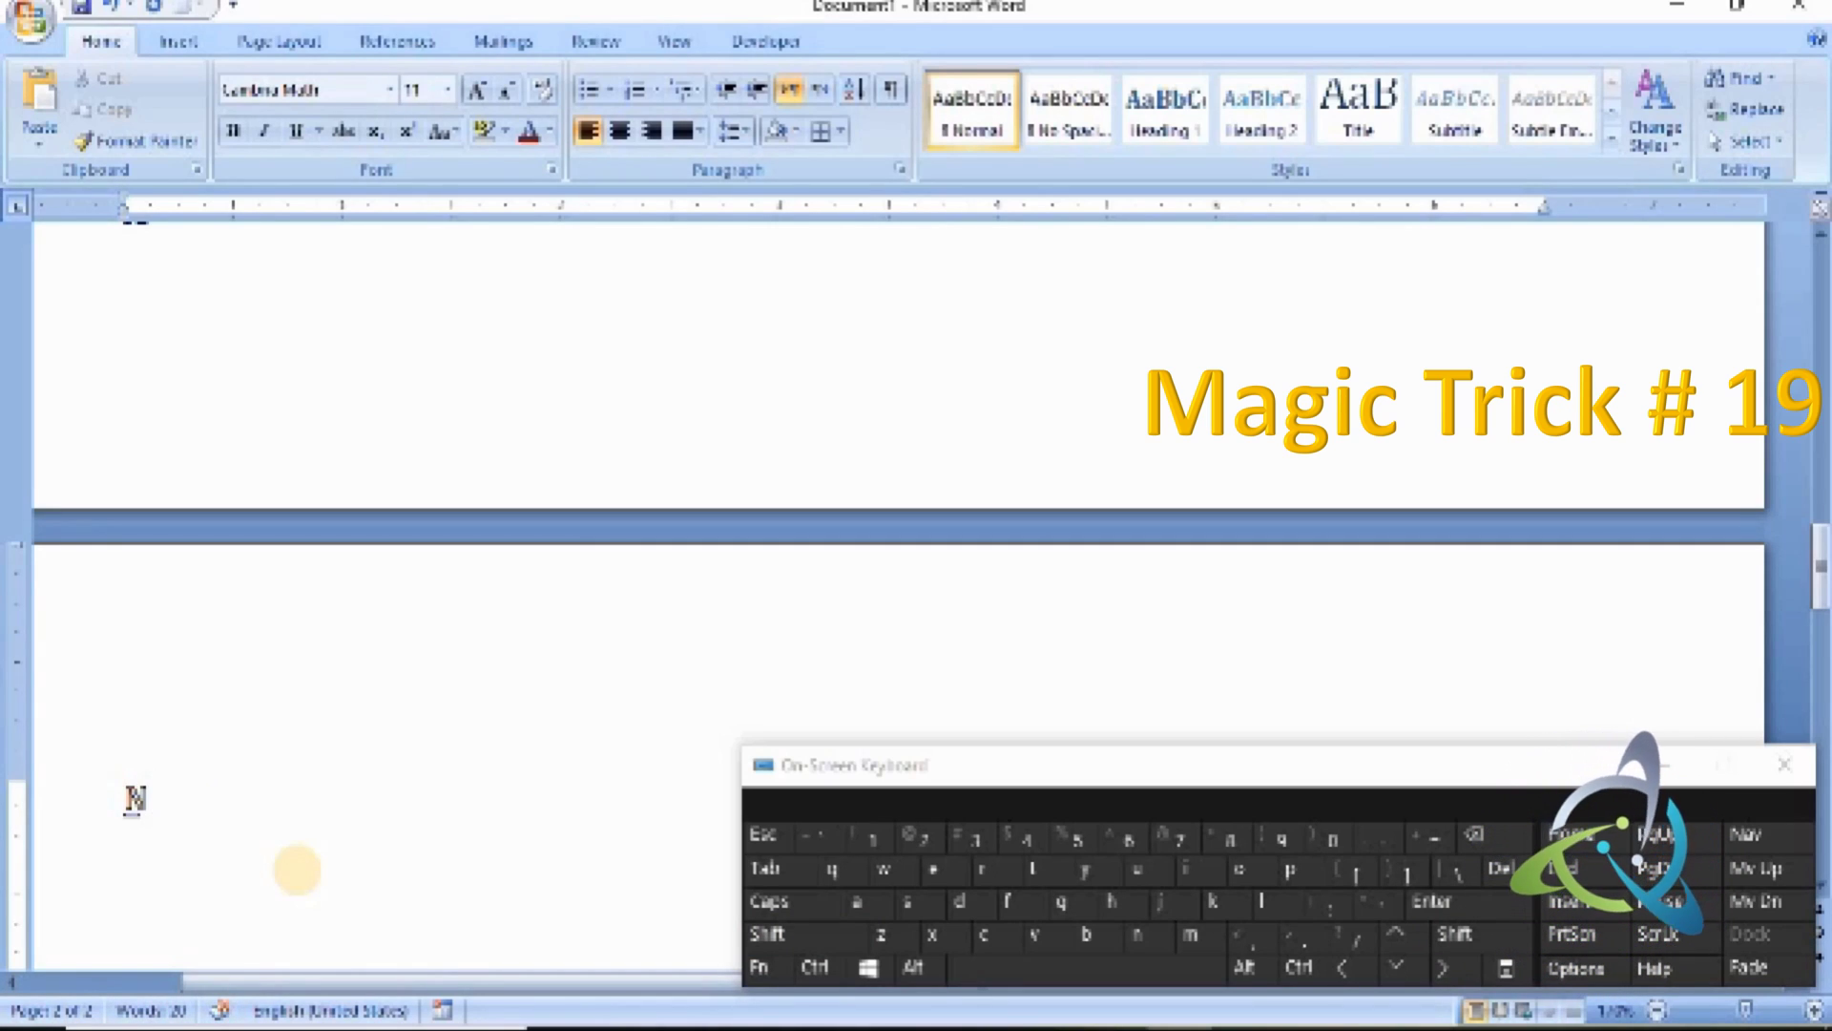
{"action": "key", "text": "Return"}
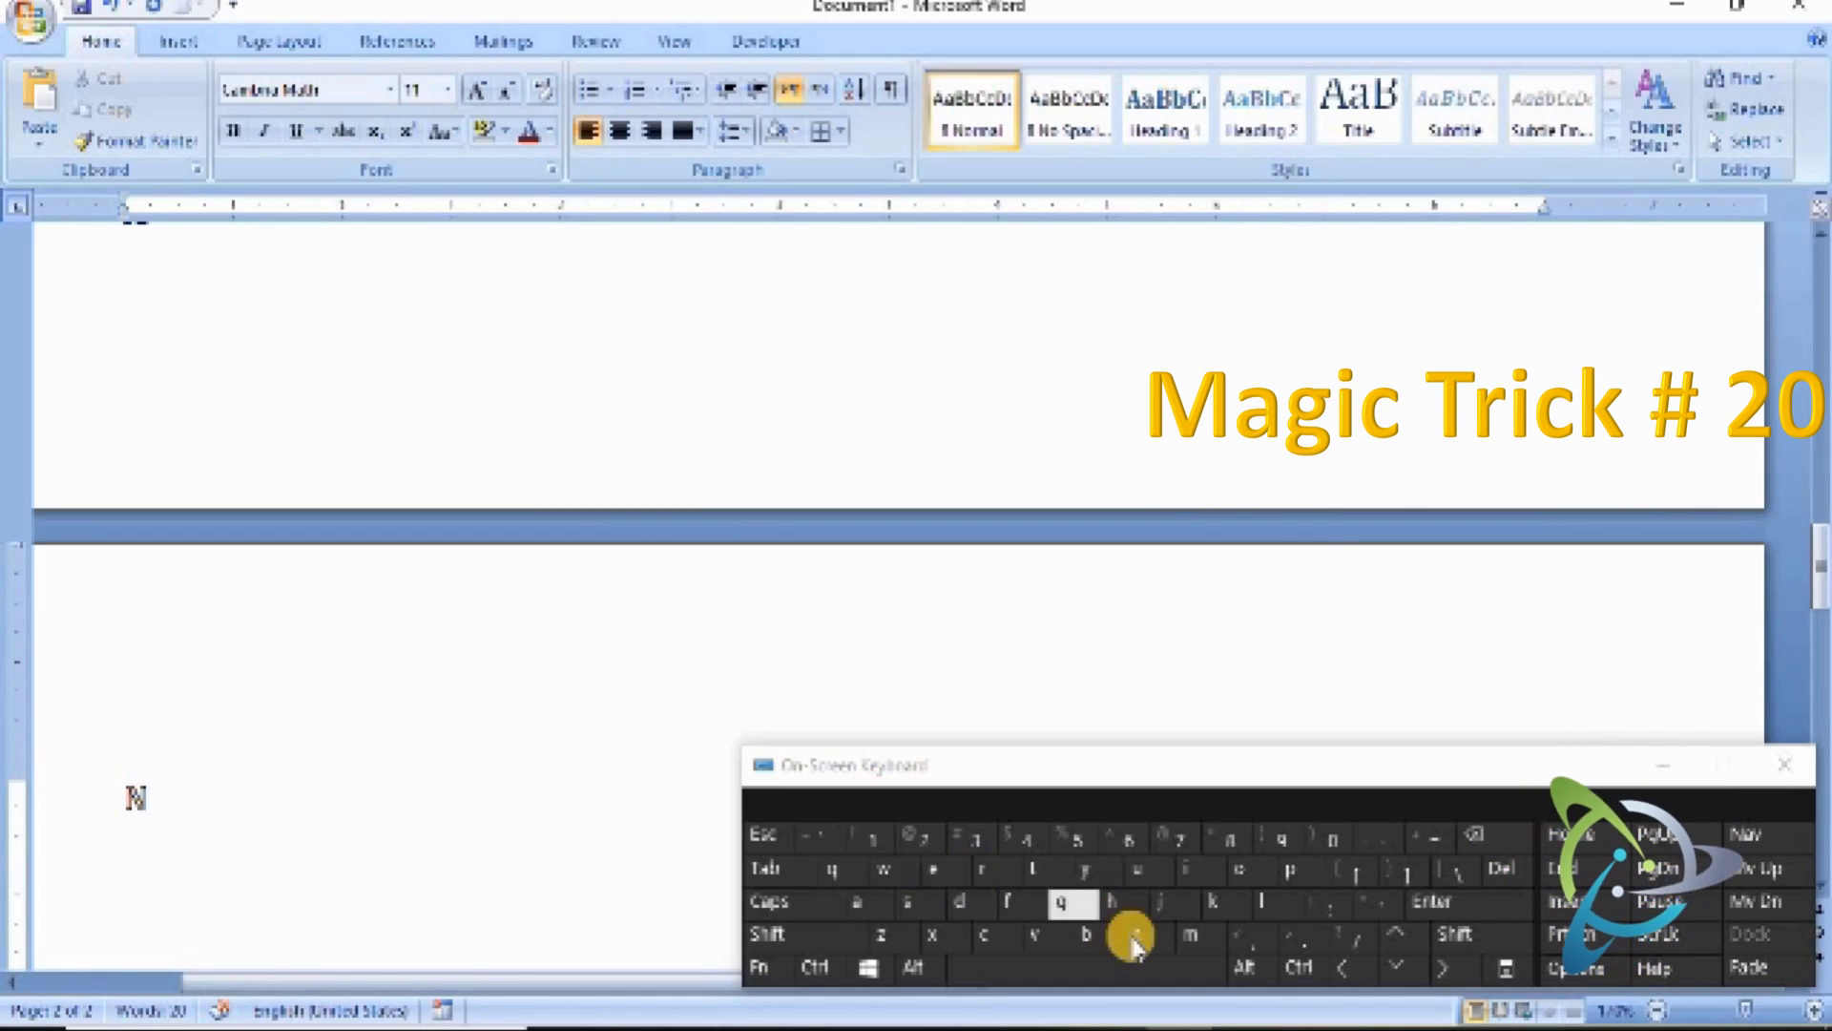
- Start an arrow-bulleted list below the double-struck N by autoformatting > followed by a tab, with Alskjfasd;flj as the first item
{"action": "left_click", "coordinate": [1315, 937], "text": "shift"}
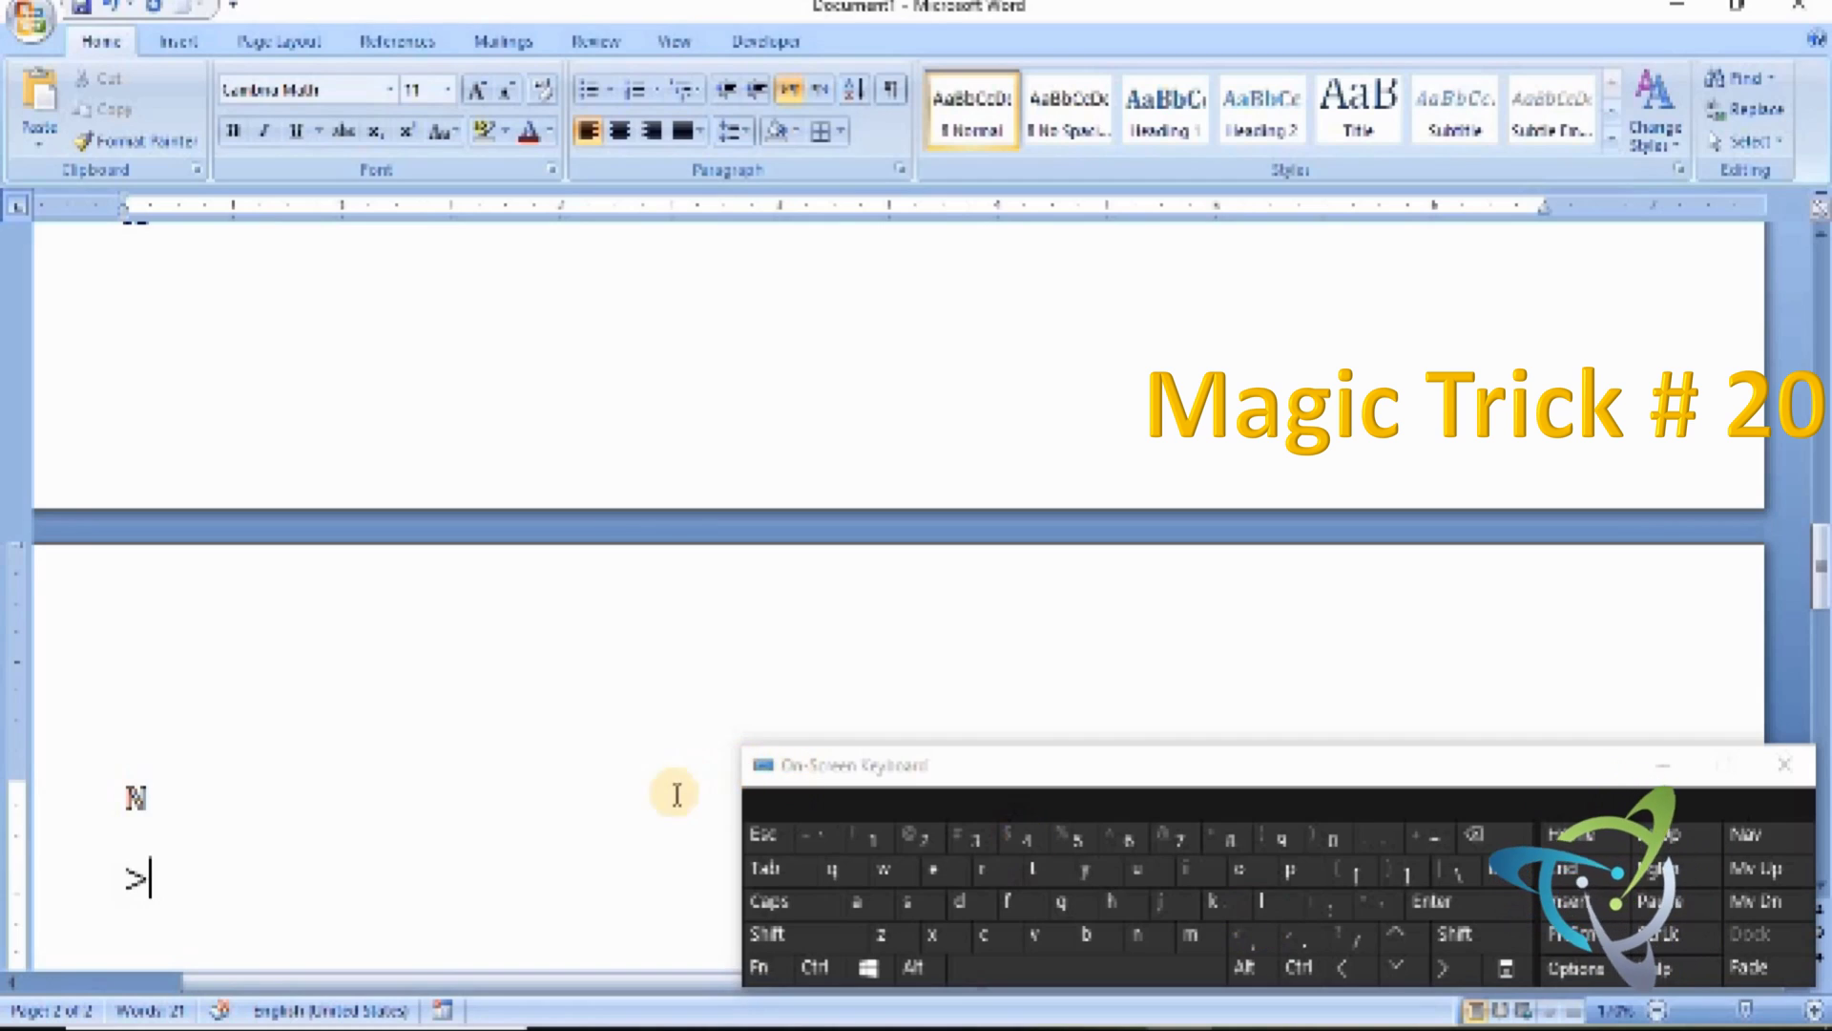
{"action": "left_click", "coordinate": [764, 870]}
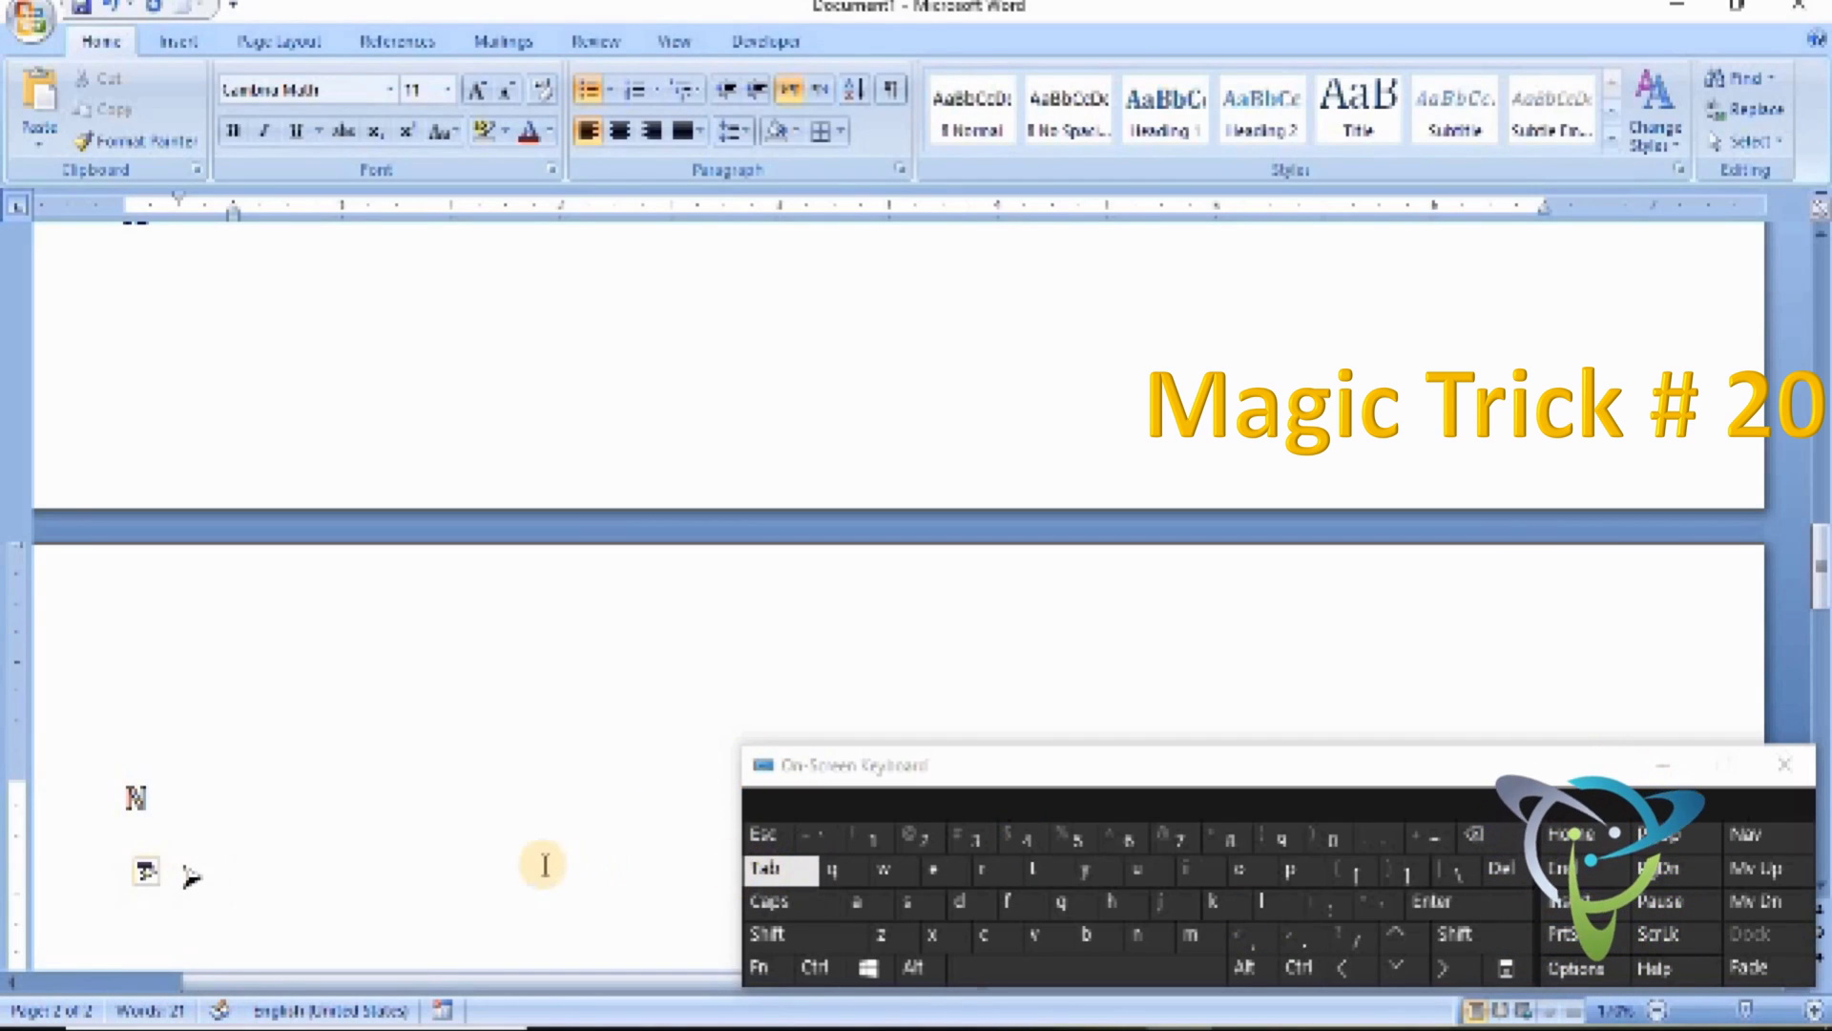
{"action": "left_click", "coordinate": [221, 874]}
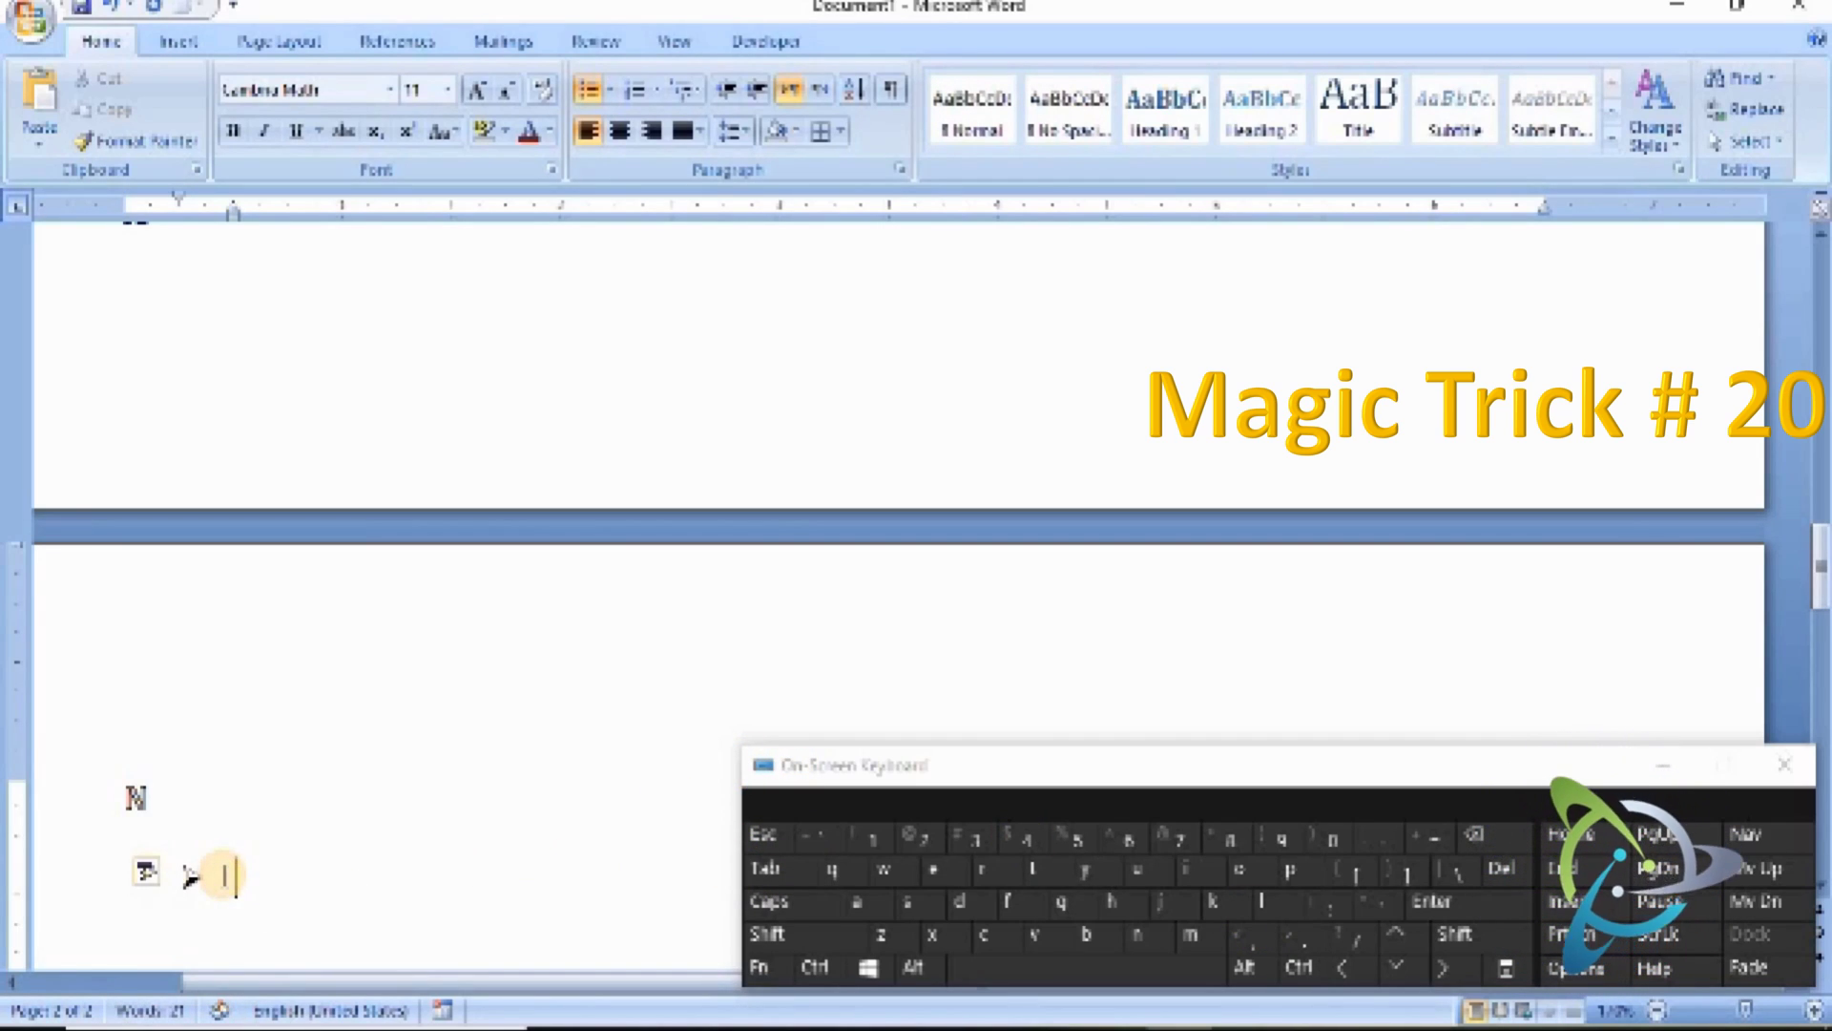
{"action": "type", "text": "alskjfasd;flj"}
{"action": "key", "text": "Return"}
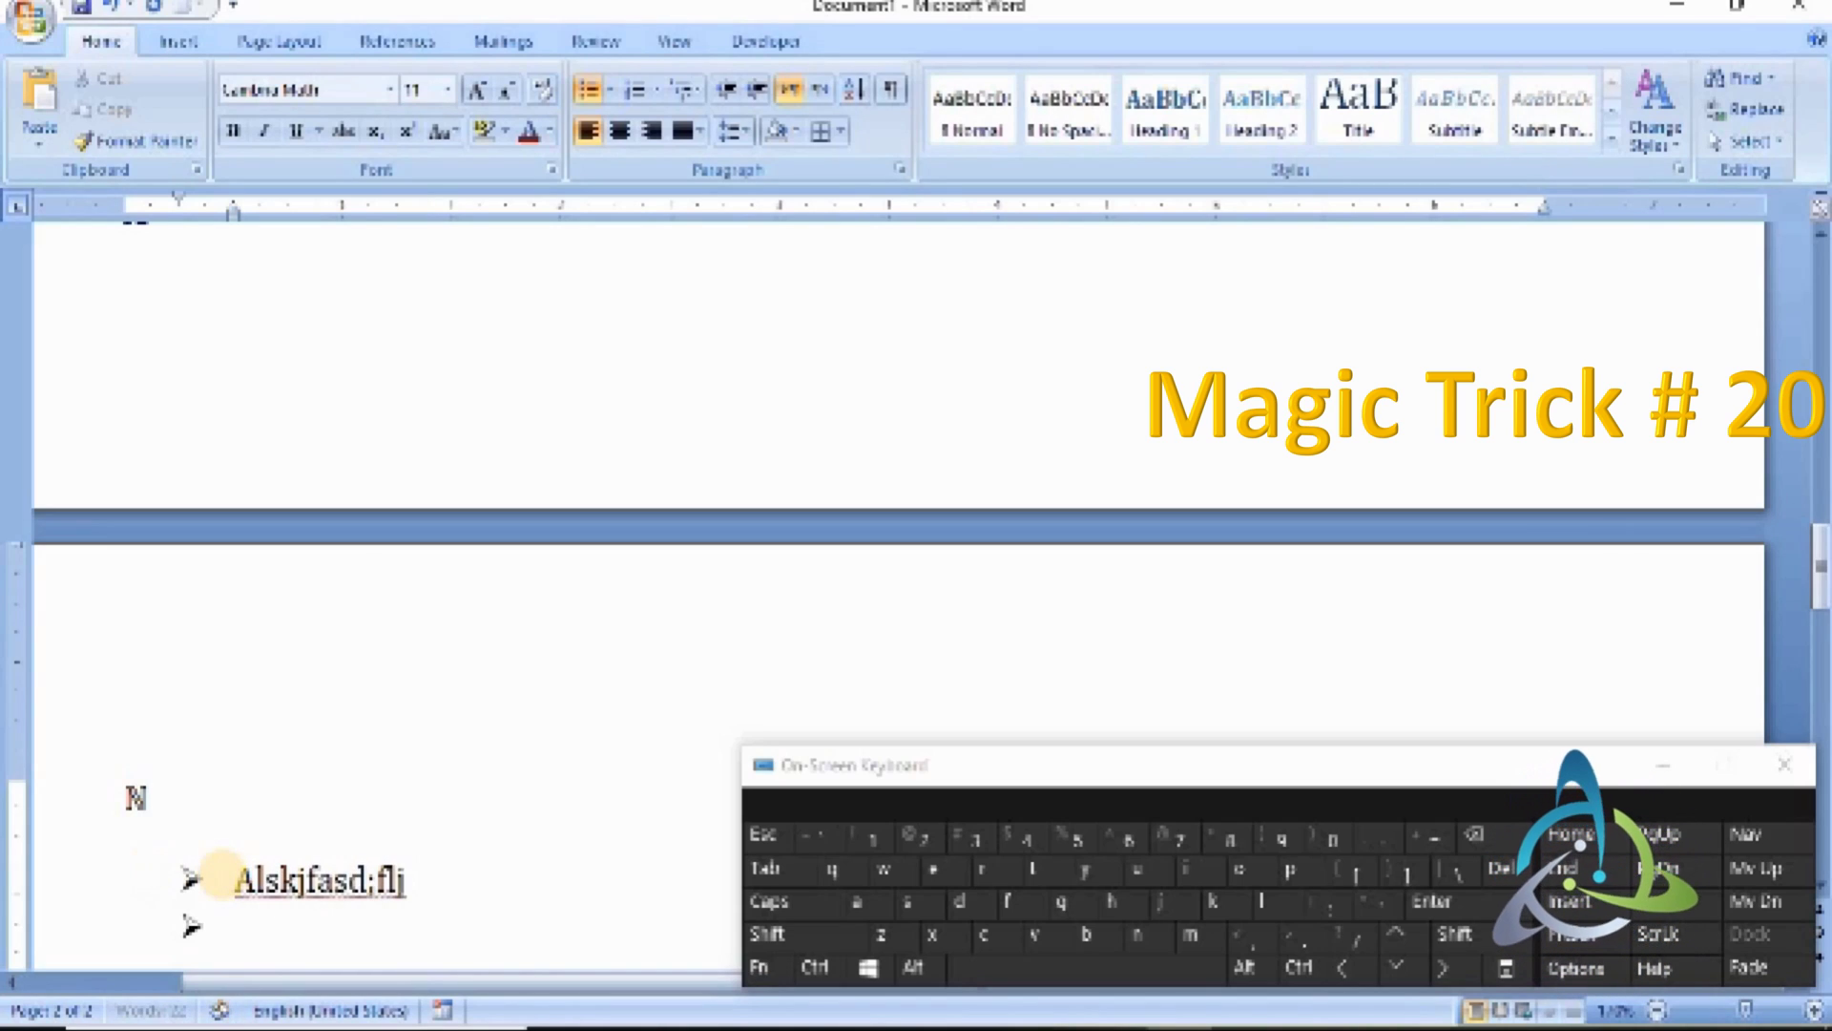
- Add Asdf;ljkasdf as the second arrow-bulleted item and end the list with an unbulleted line below it
{"action": "type", "text": "Asdf;ljkasdf"}
{"action": "key", "text": "Return"}
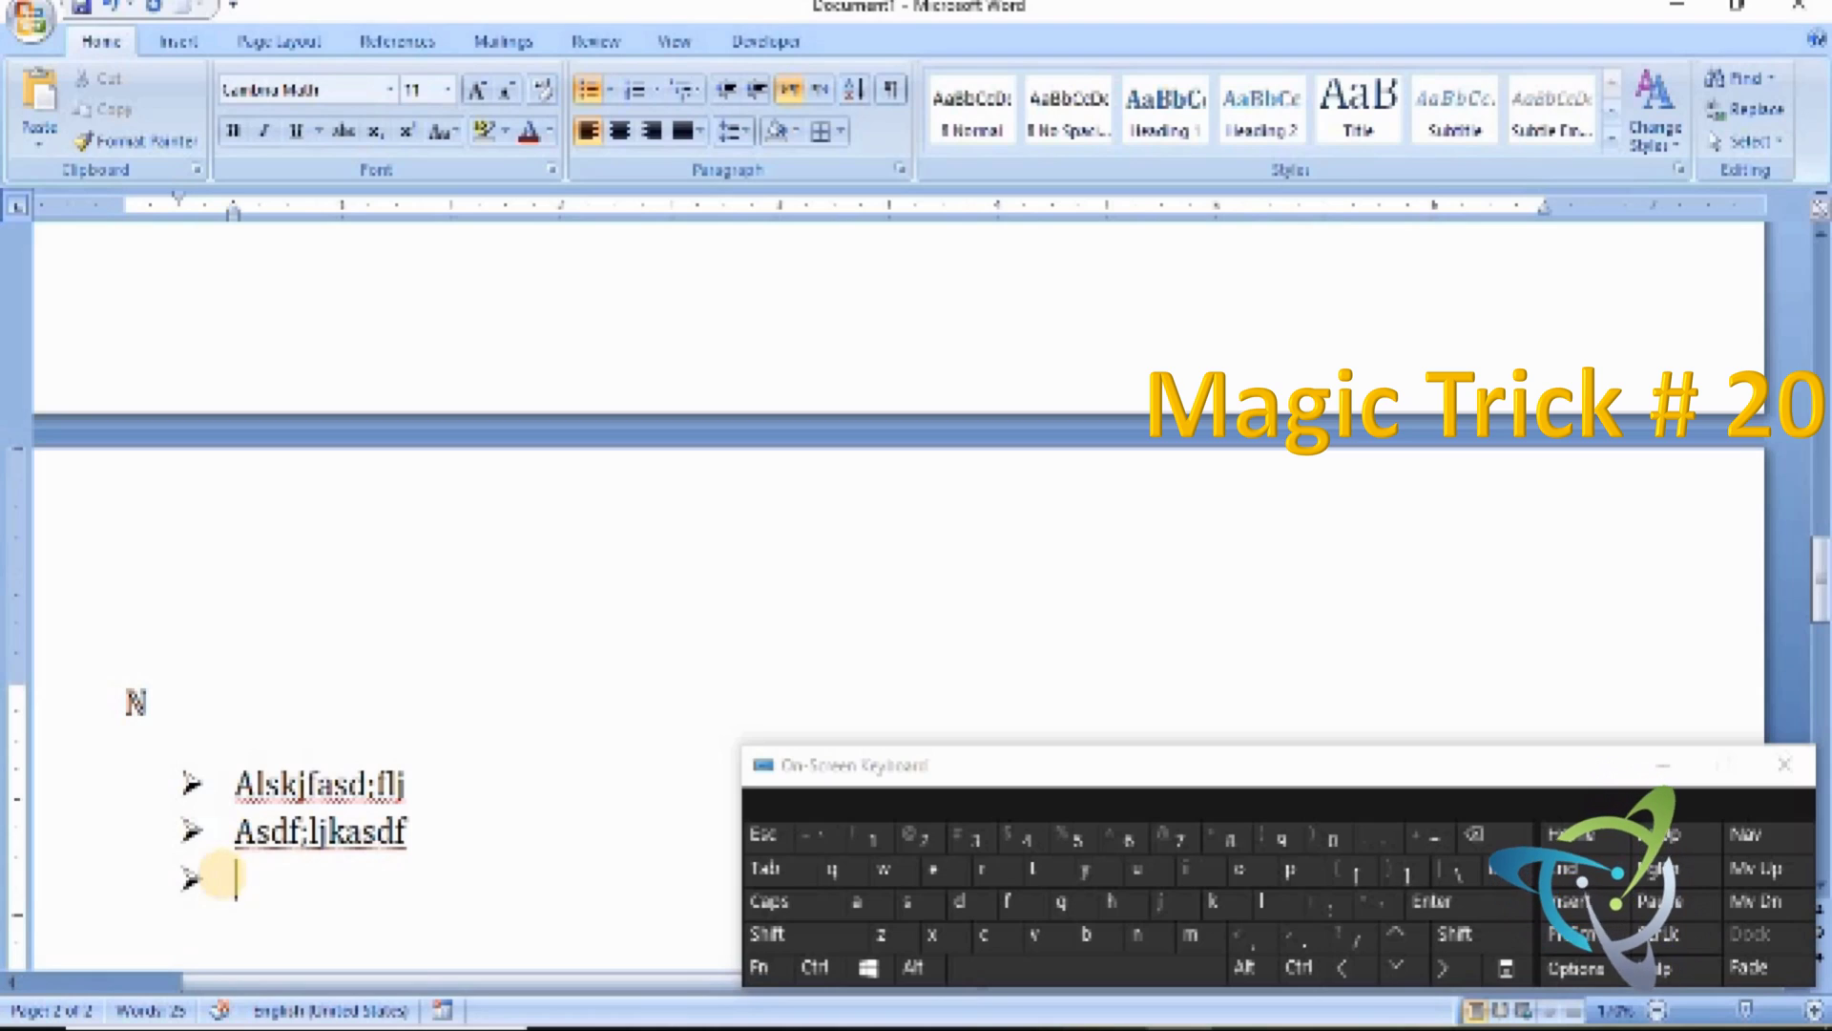
{"action": "key", "text": "Return"}
{"action": "key", "text": "Return"}
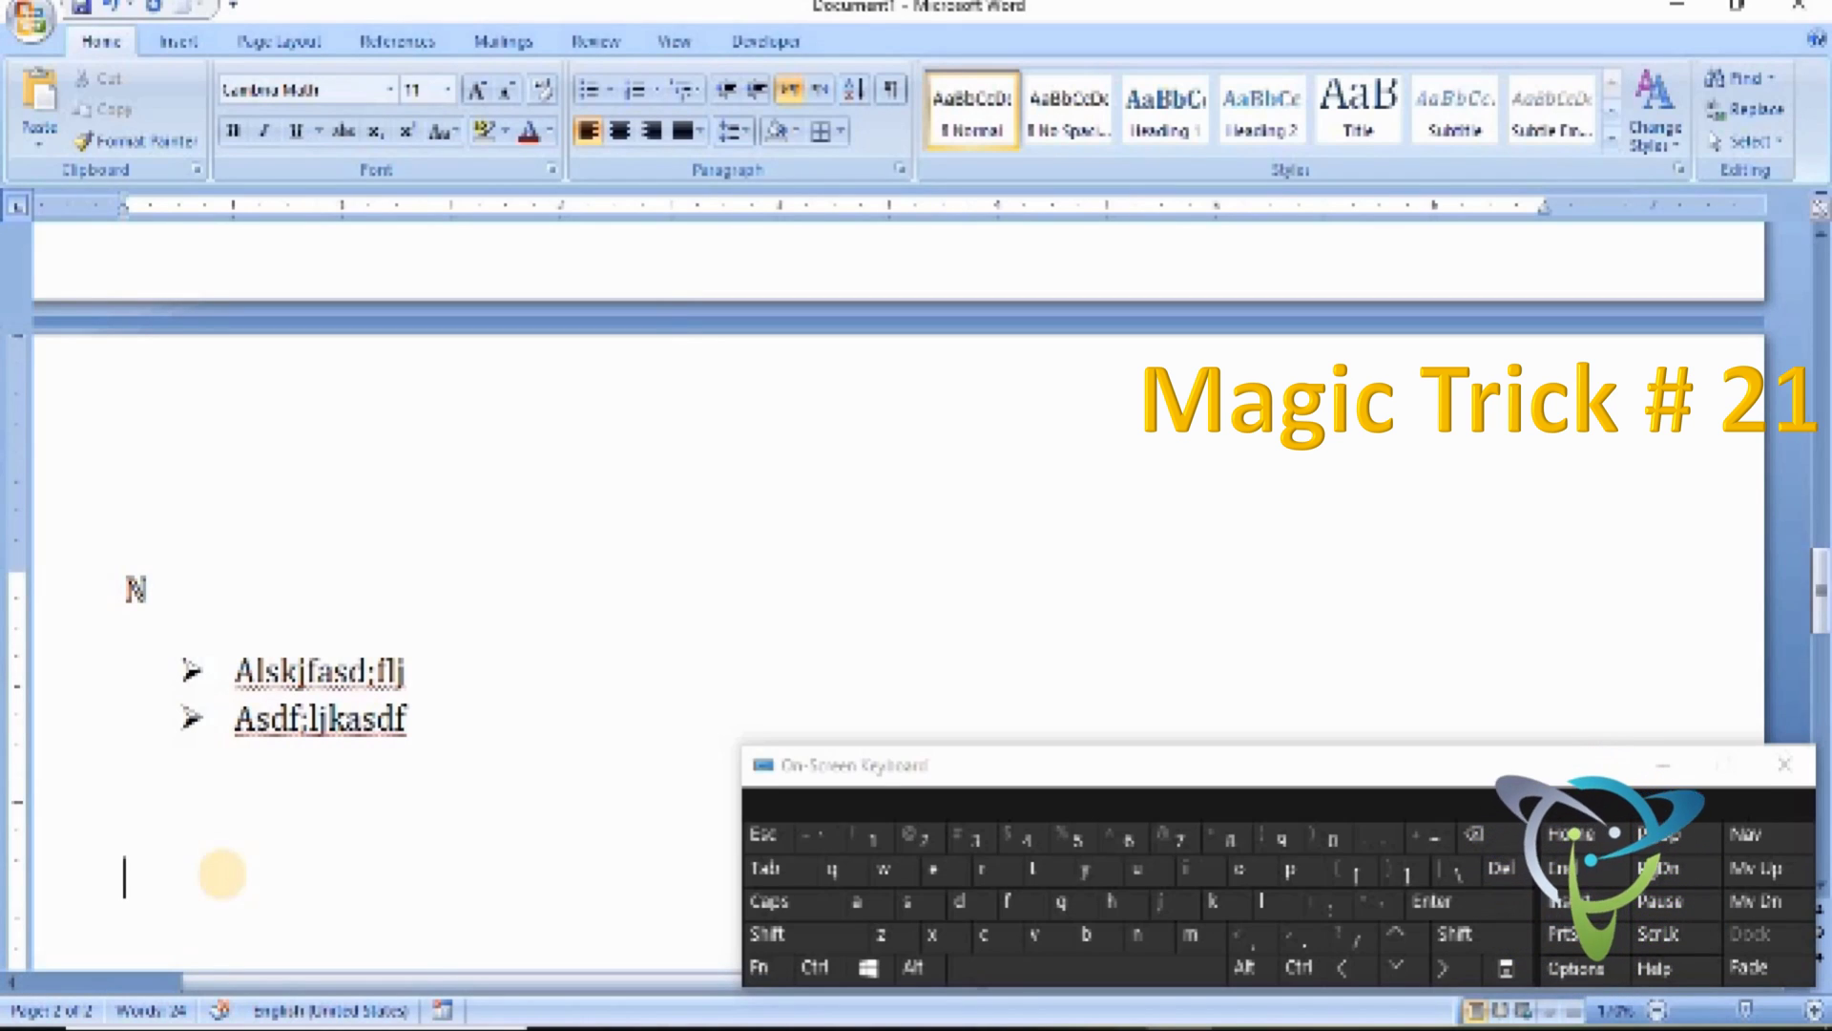
- Generate five sample-text paragraphs below the arrow-bulleted list with the =rand(5) formula
{"action": "type", "text": "="}
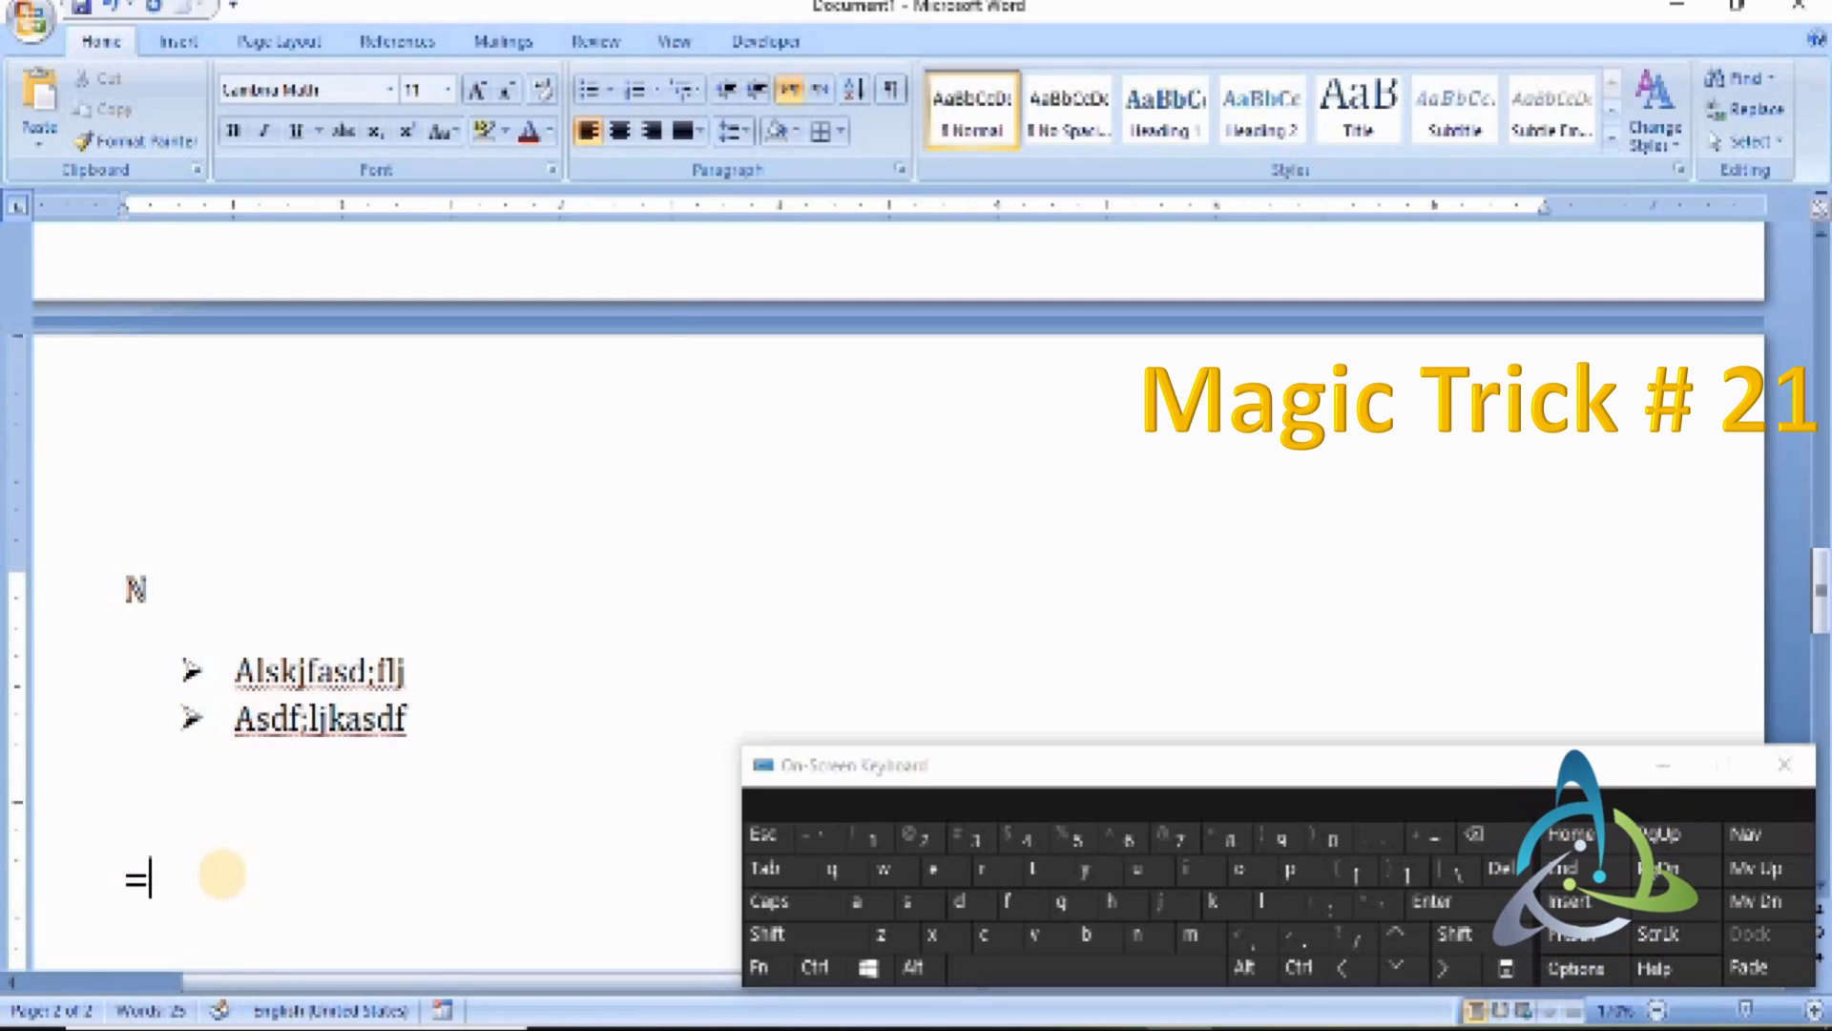
{"action": "key", "text": "BackSpace"}
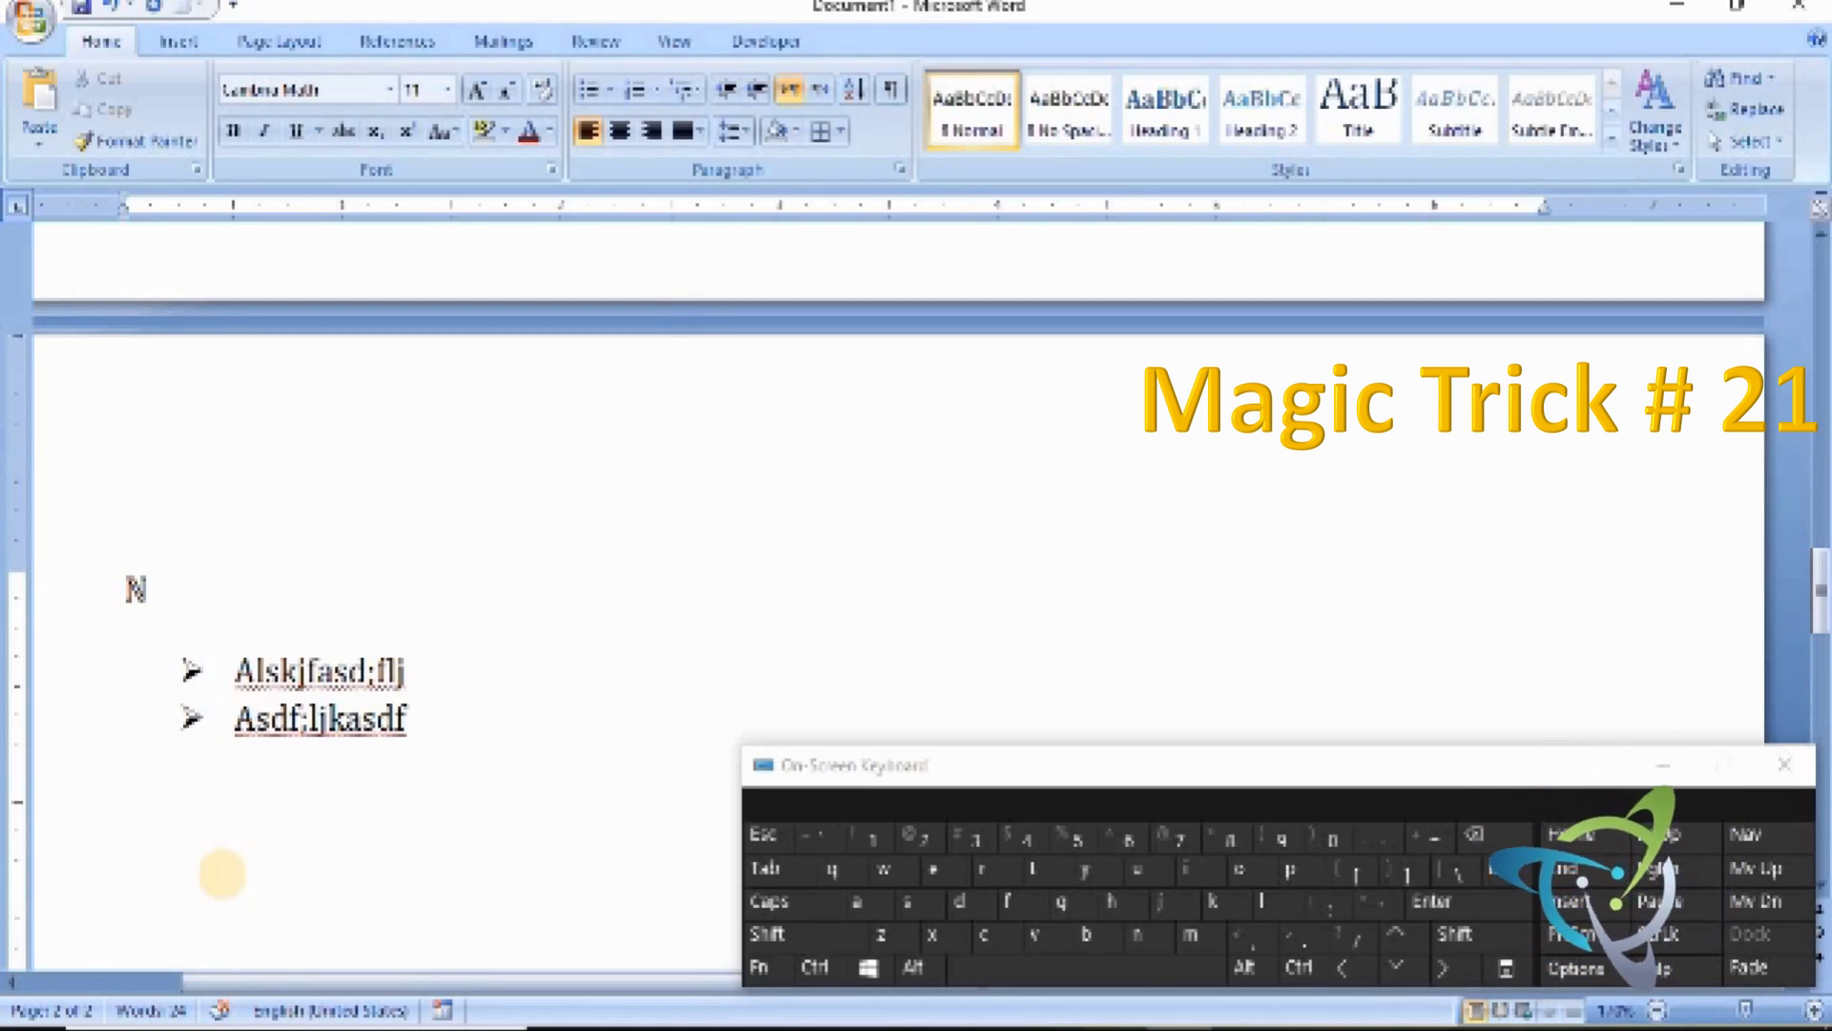
{"action": "type", "text": "="}
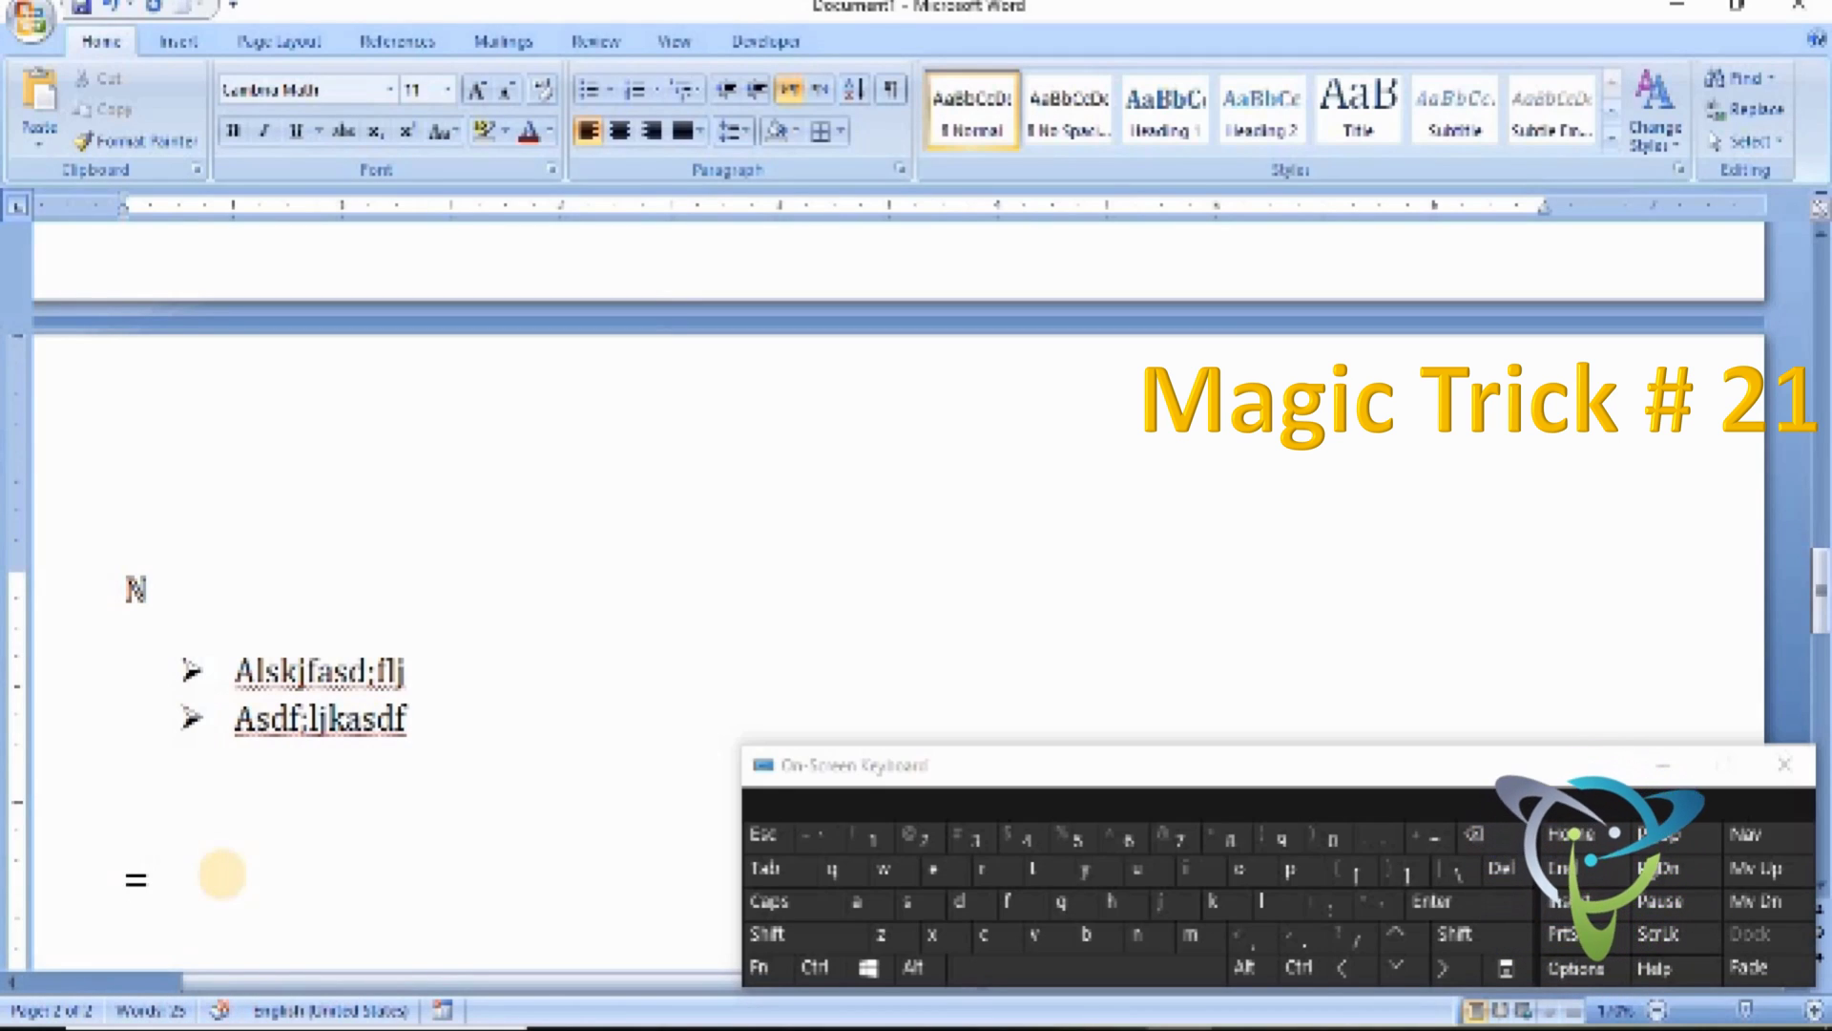
{"action": "type", "text": "ran"}
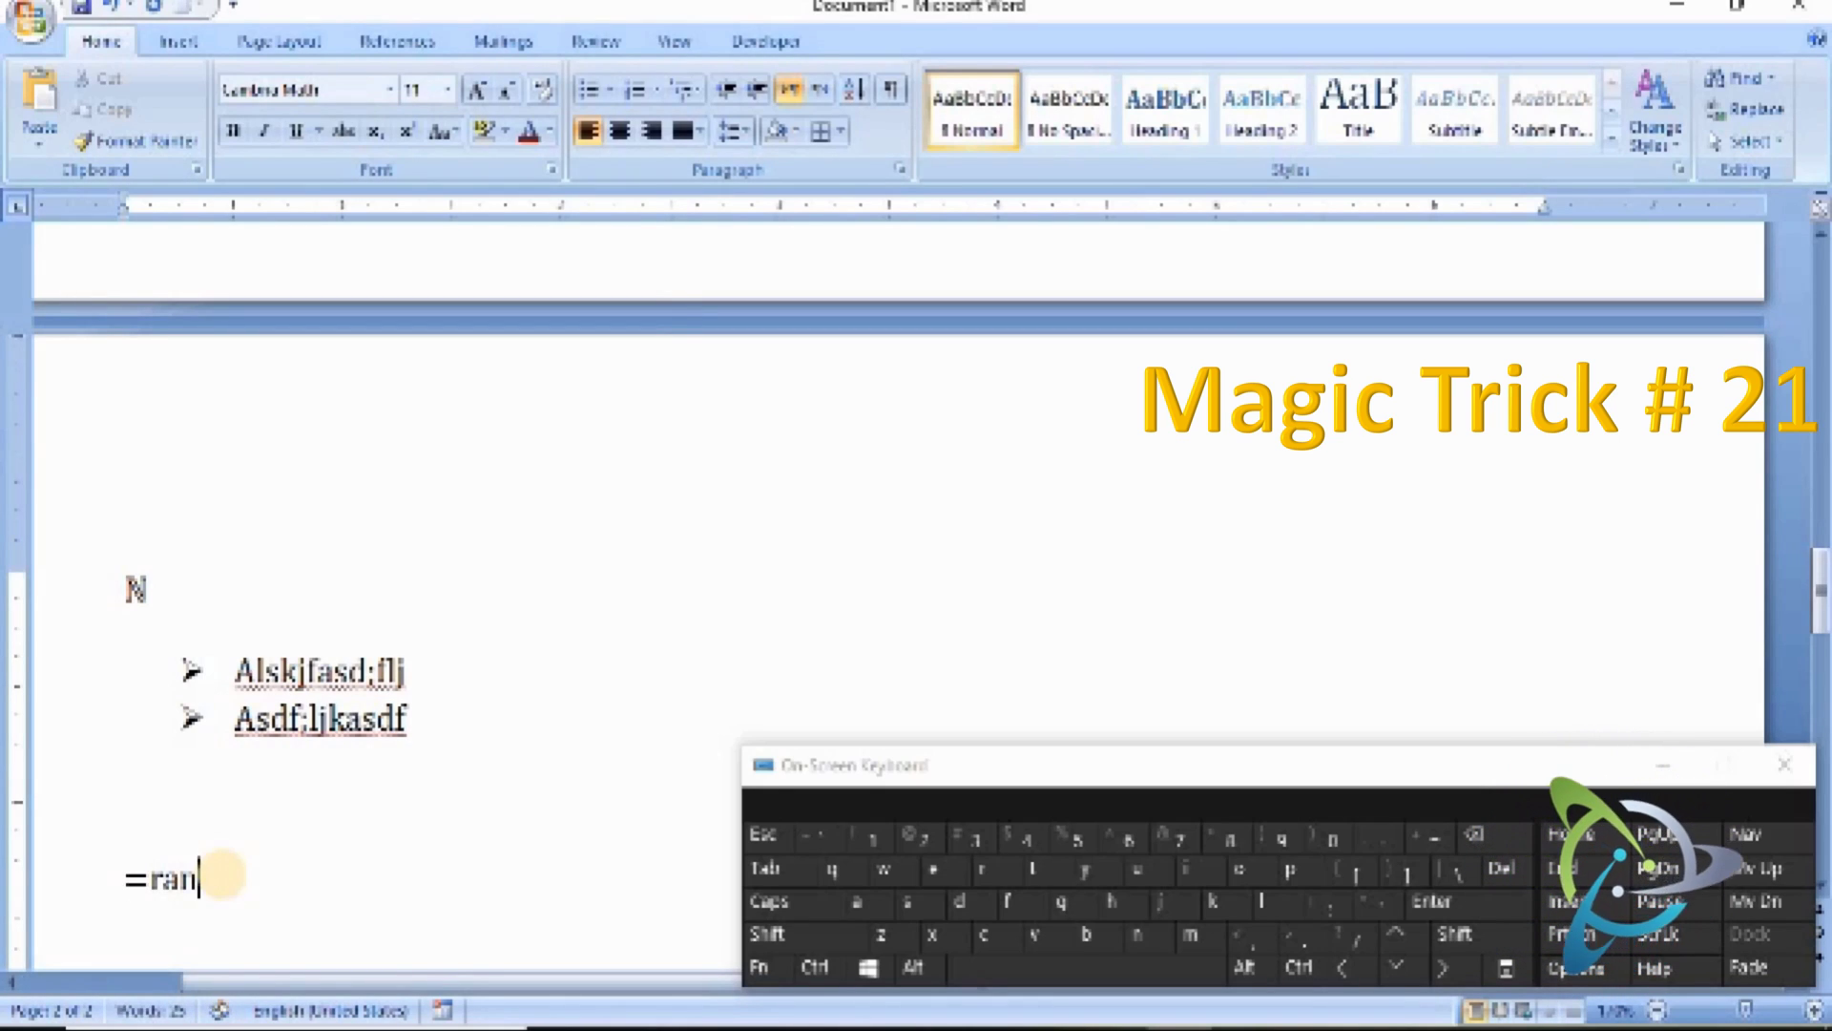
{"action": "type", "text": "d("}
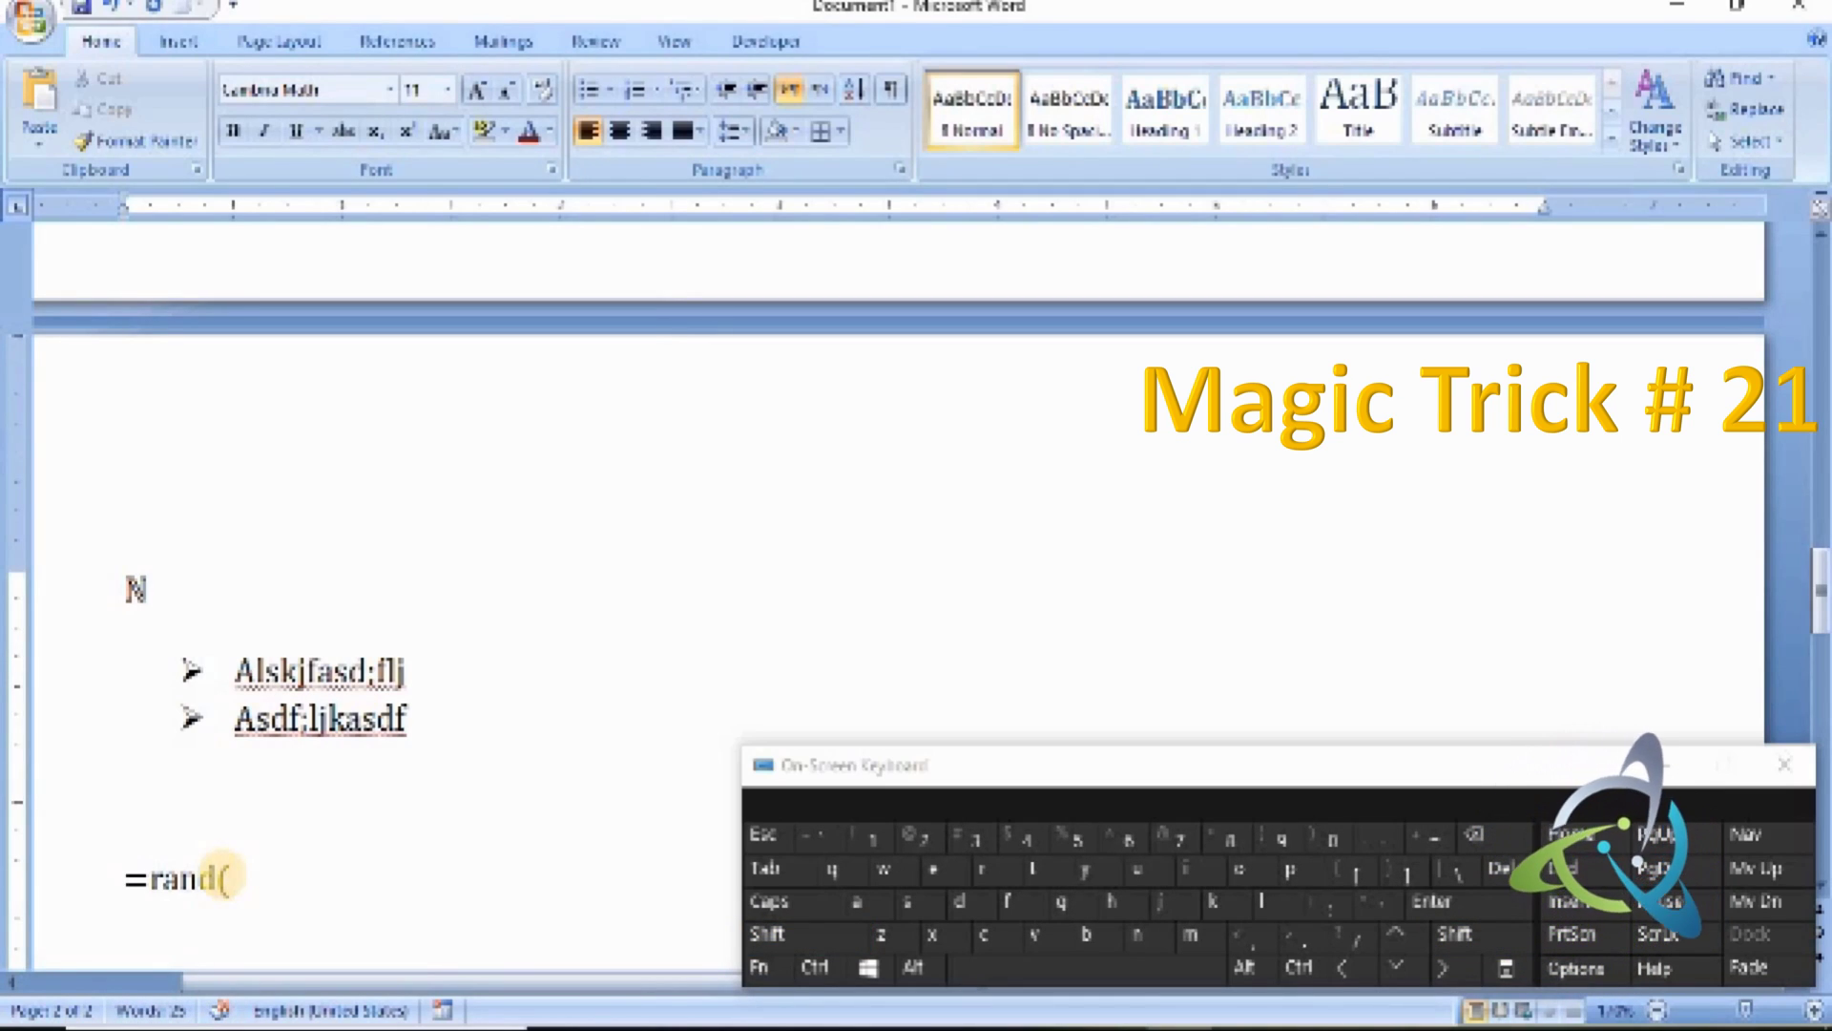
{"action": "type", "text": "5)"}
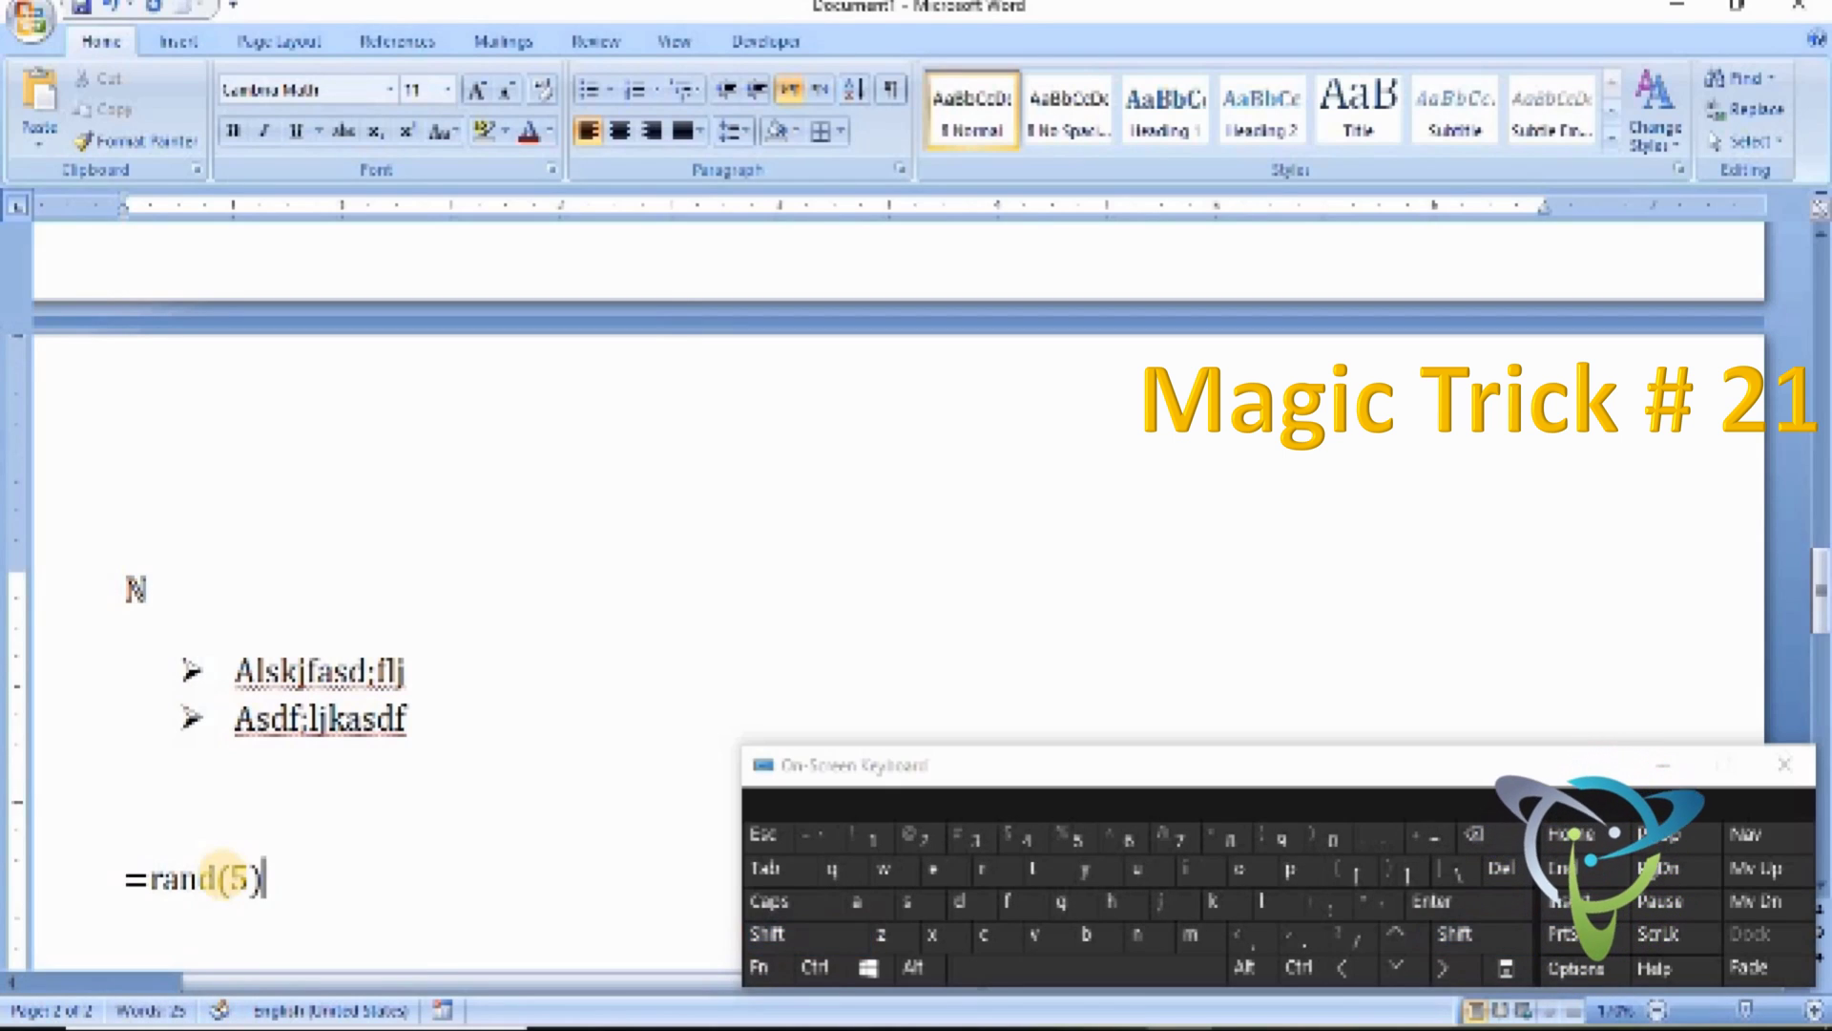
{"action": "key", "text": "Return"}
- Examine the generated sample paragraphs from the last one back up to the first
{"action": "key", "text": "Up"}
{"action": "key", "text": "Up"}
{"action": "key", "text": "Up"}
{"action": "key", "text": "Up"}
{"action": "key", "text": "Up"}
{"action": "key", "text": "Up"}
{"action": "key", "text": "Up"}
{"action": "key", "text": "Up"}
{"action": "key", "text": "Up"}
{"action": "key", "text": "Up"}
{"action": "key", "text": "Up"}
{"action": "key", "text": "Up"}
{"action": "key", "text": "Up"}
{"action": "key", "text": "Up"}
{"action": "key", "text": "Up"}
{"action": "key", "text": "Up"}
{"action": "key", "text": "Up"}
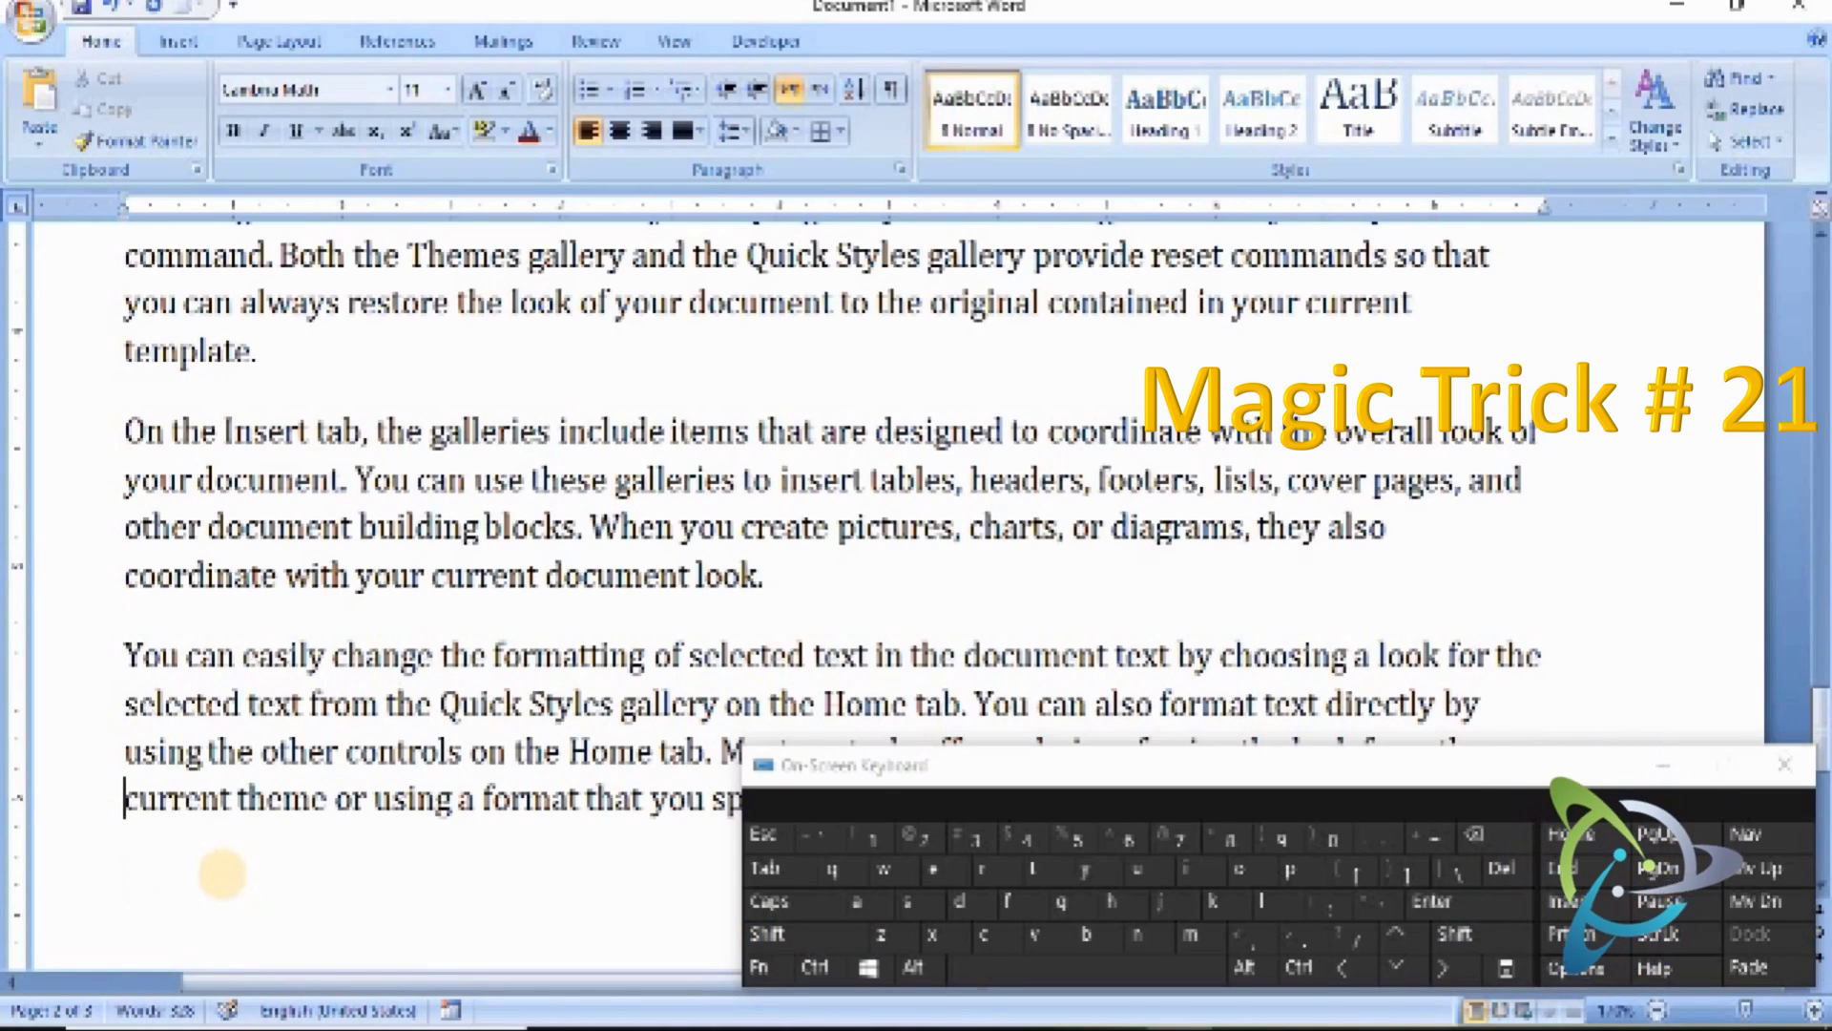
{"action": "key", "text": "Up"}
{"action": "key", "text": "Up"}
{"action": "key", "text": "Up"}
{"action": "key", "text": "Up"}
{"action": "key", "text": "Up"}
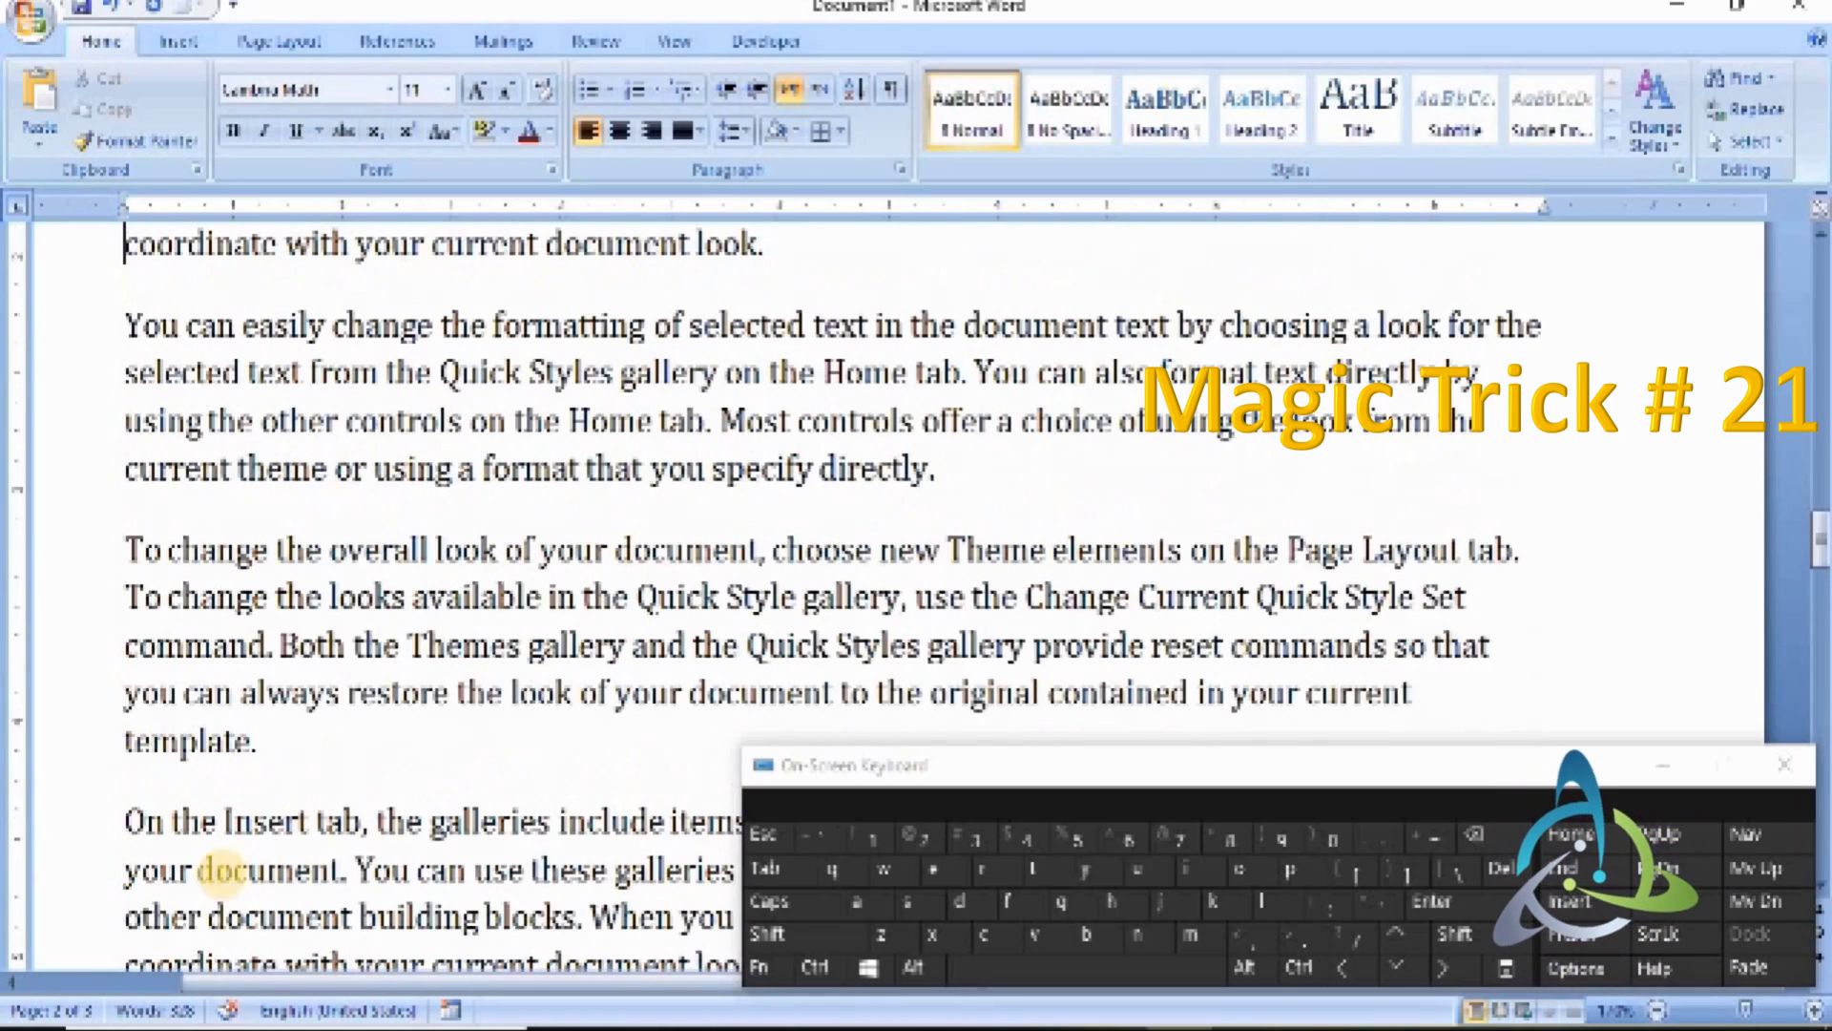
{"action": "key", "text": "Down"}
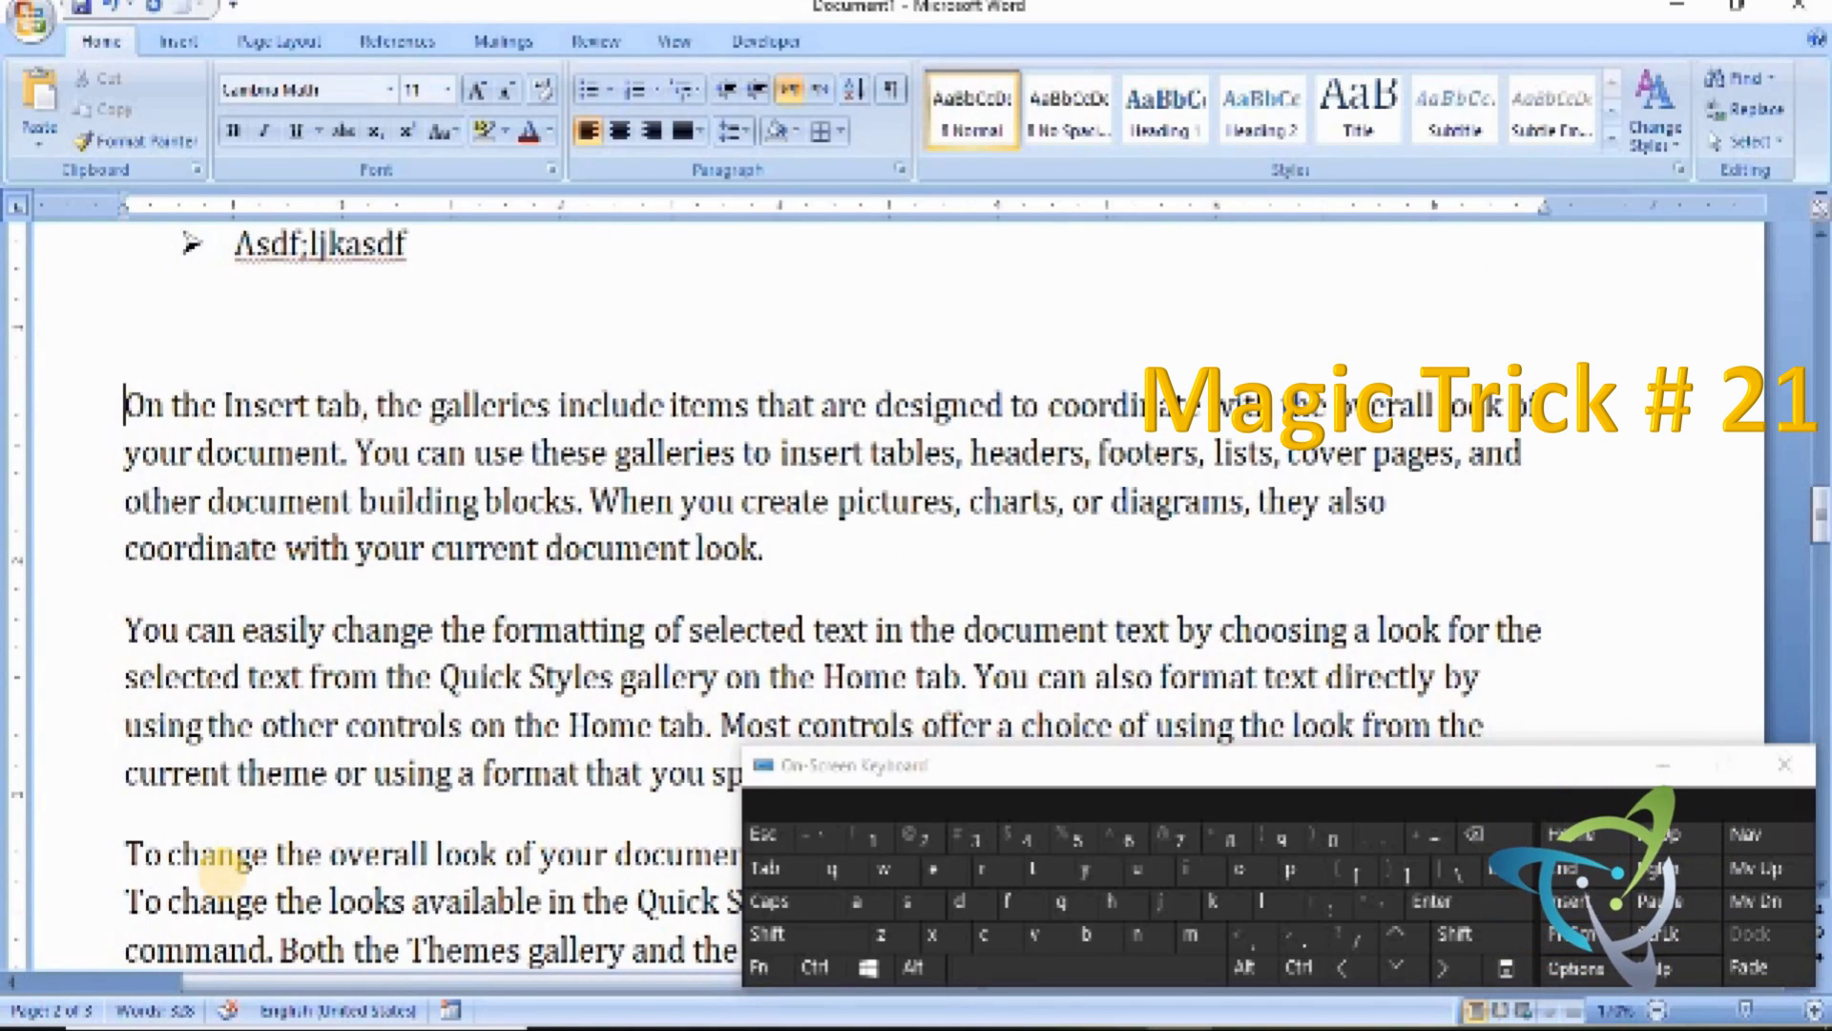
- Apply a Dropped drop cap to the initial O of the first sample paragraph
{"action": "key", "text": "shift"}
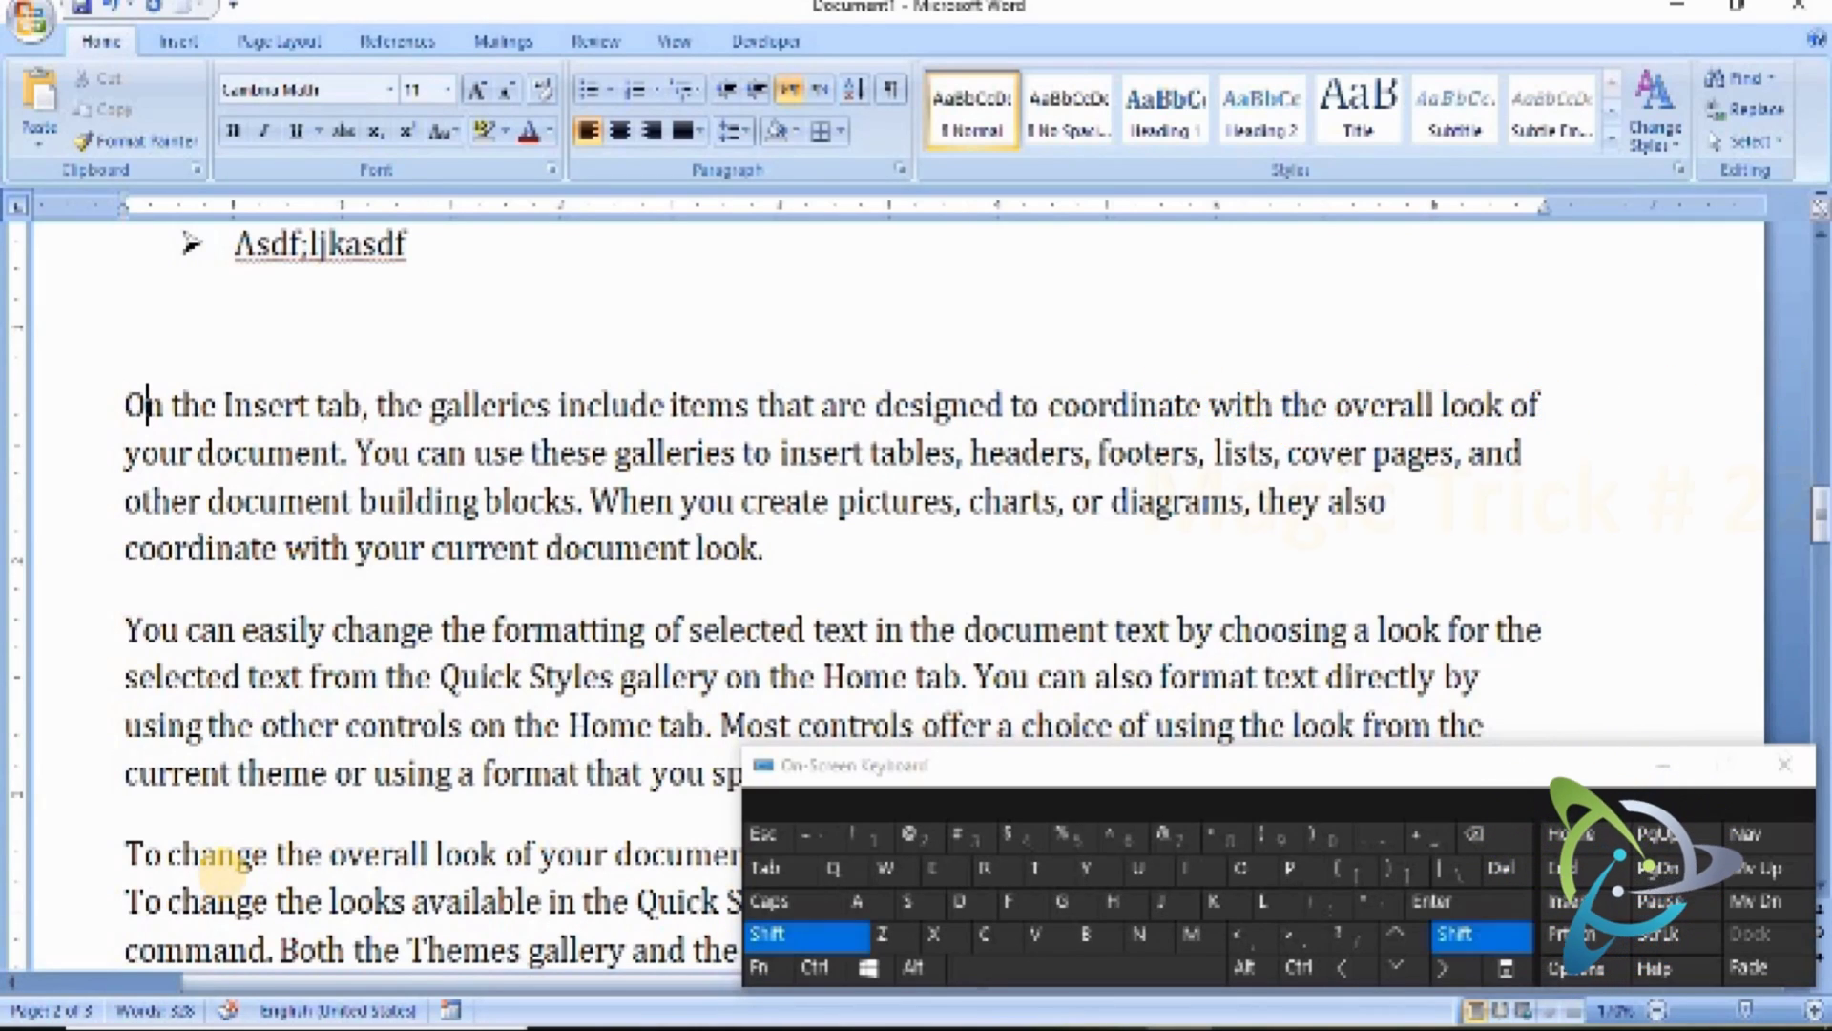
{"action": "key", "text": "Left"}
{"action": "key", "text": "shift+Right"}
{"action": "key", "text": "Left"}
{"action": "key", "text": "shift+Right"}
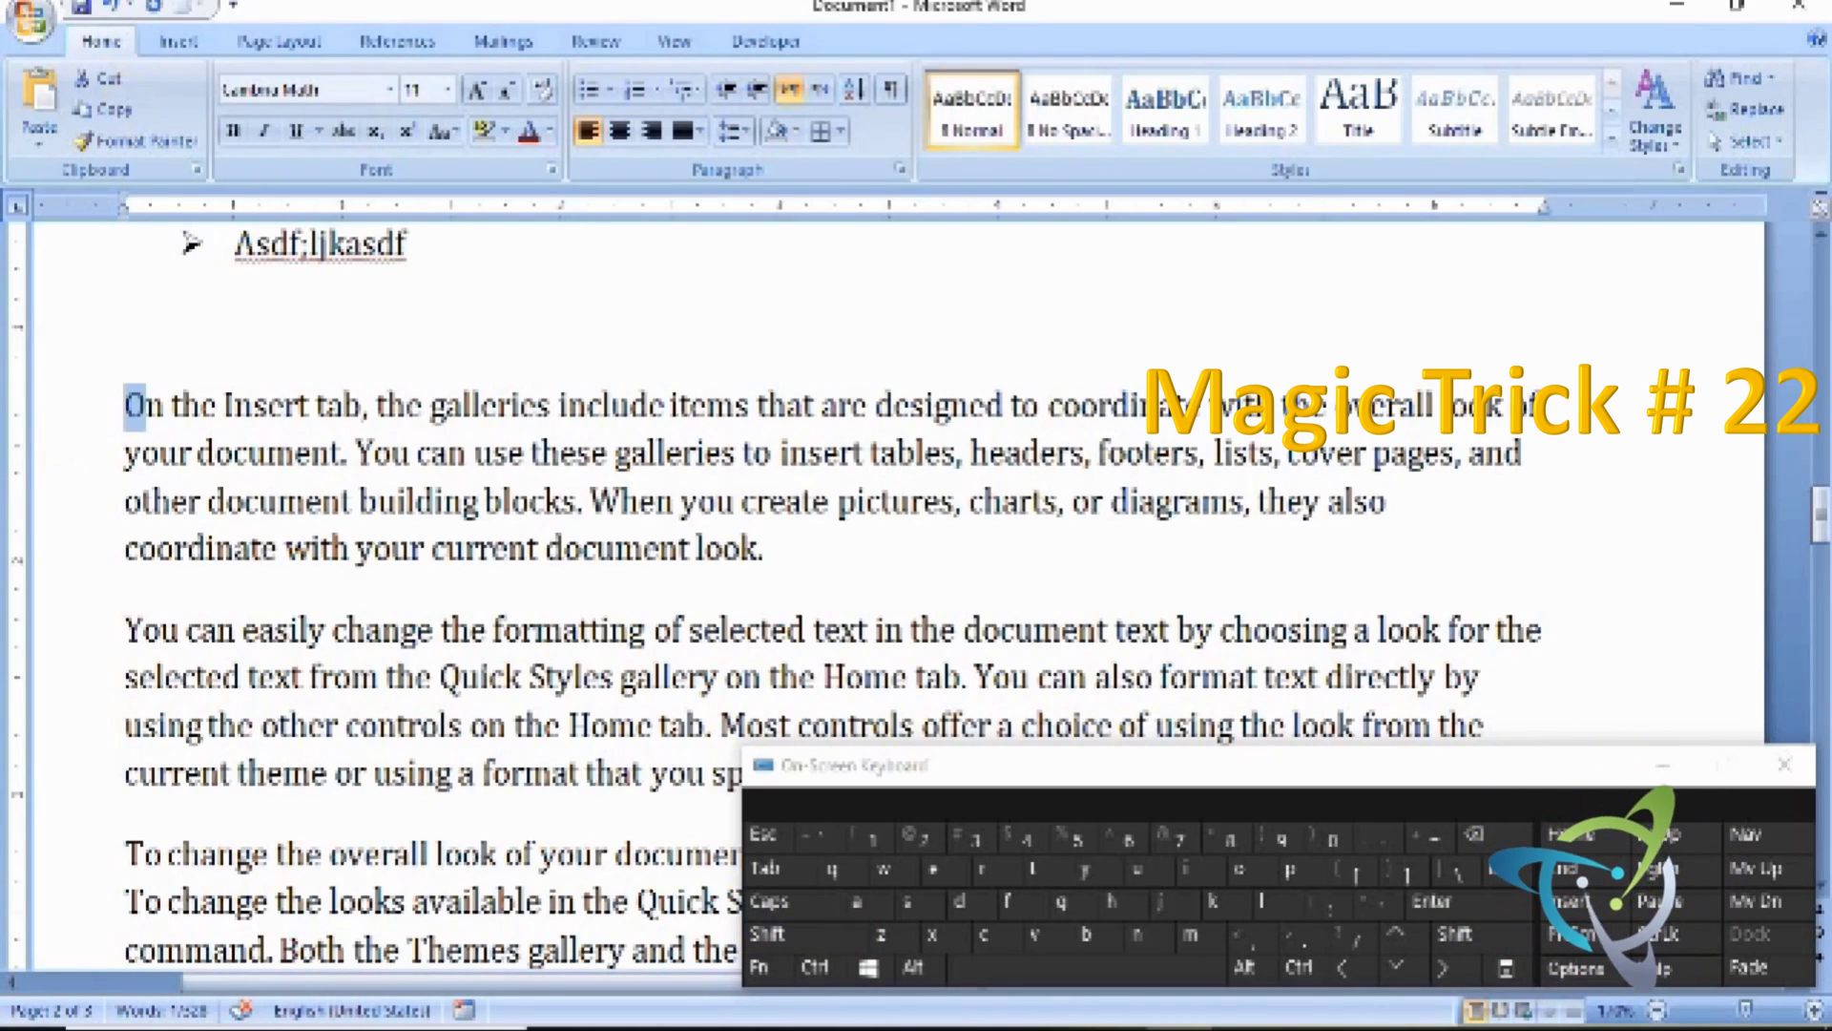
{"action": "left_click", "coordinate": [176, 44]}
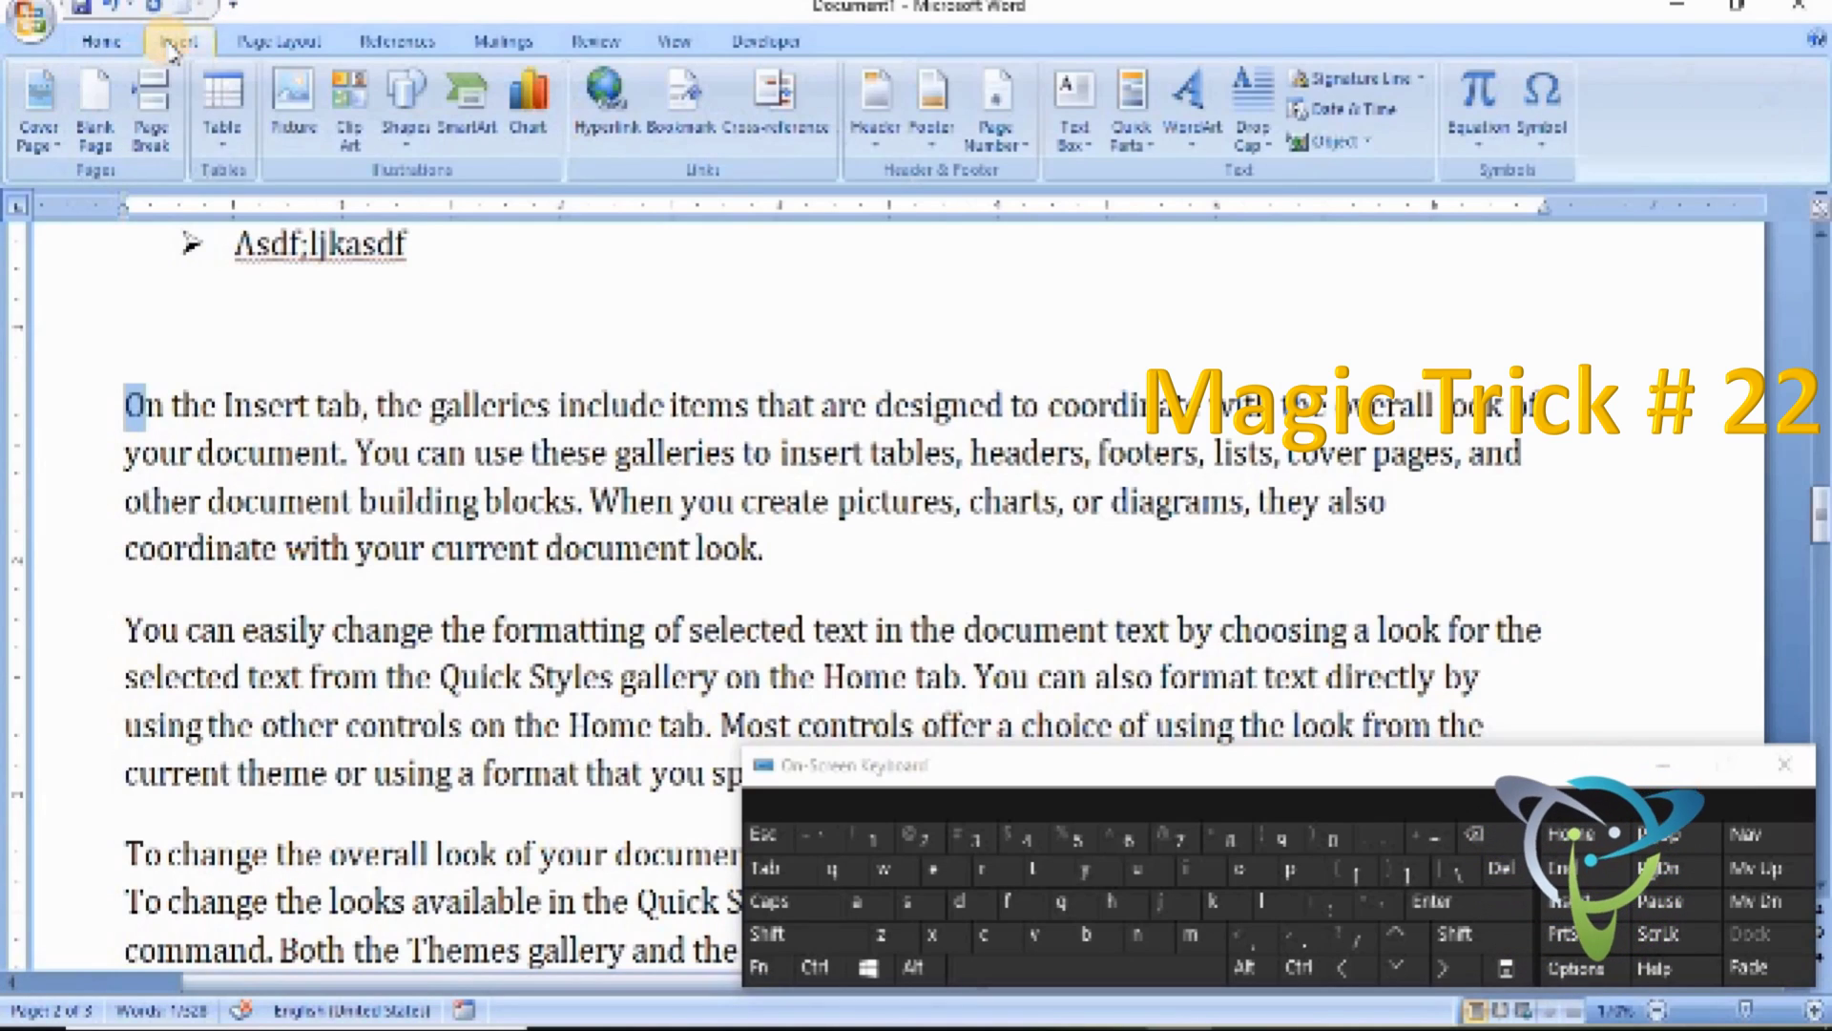
{"action": "left_click", "coordinate": [1250, 115]}
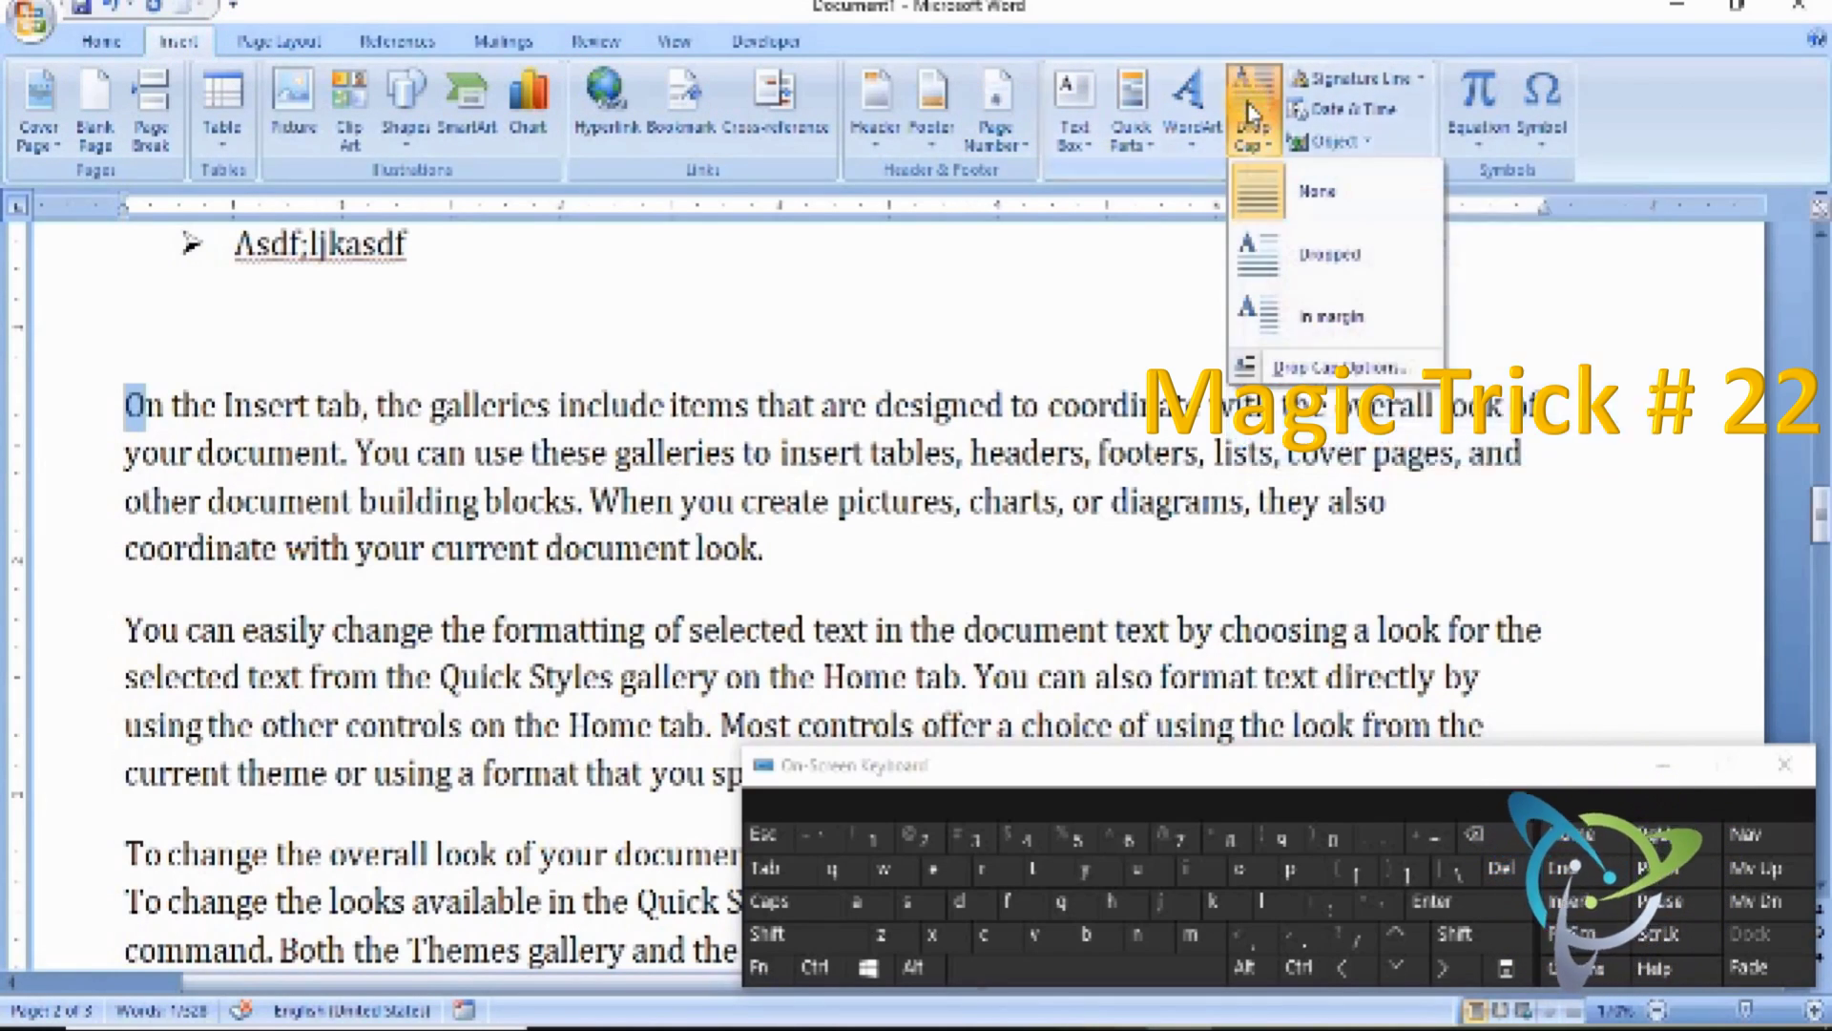
{"action": "left_click", "coordinate": [1279, 255]}
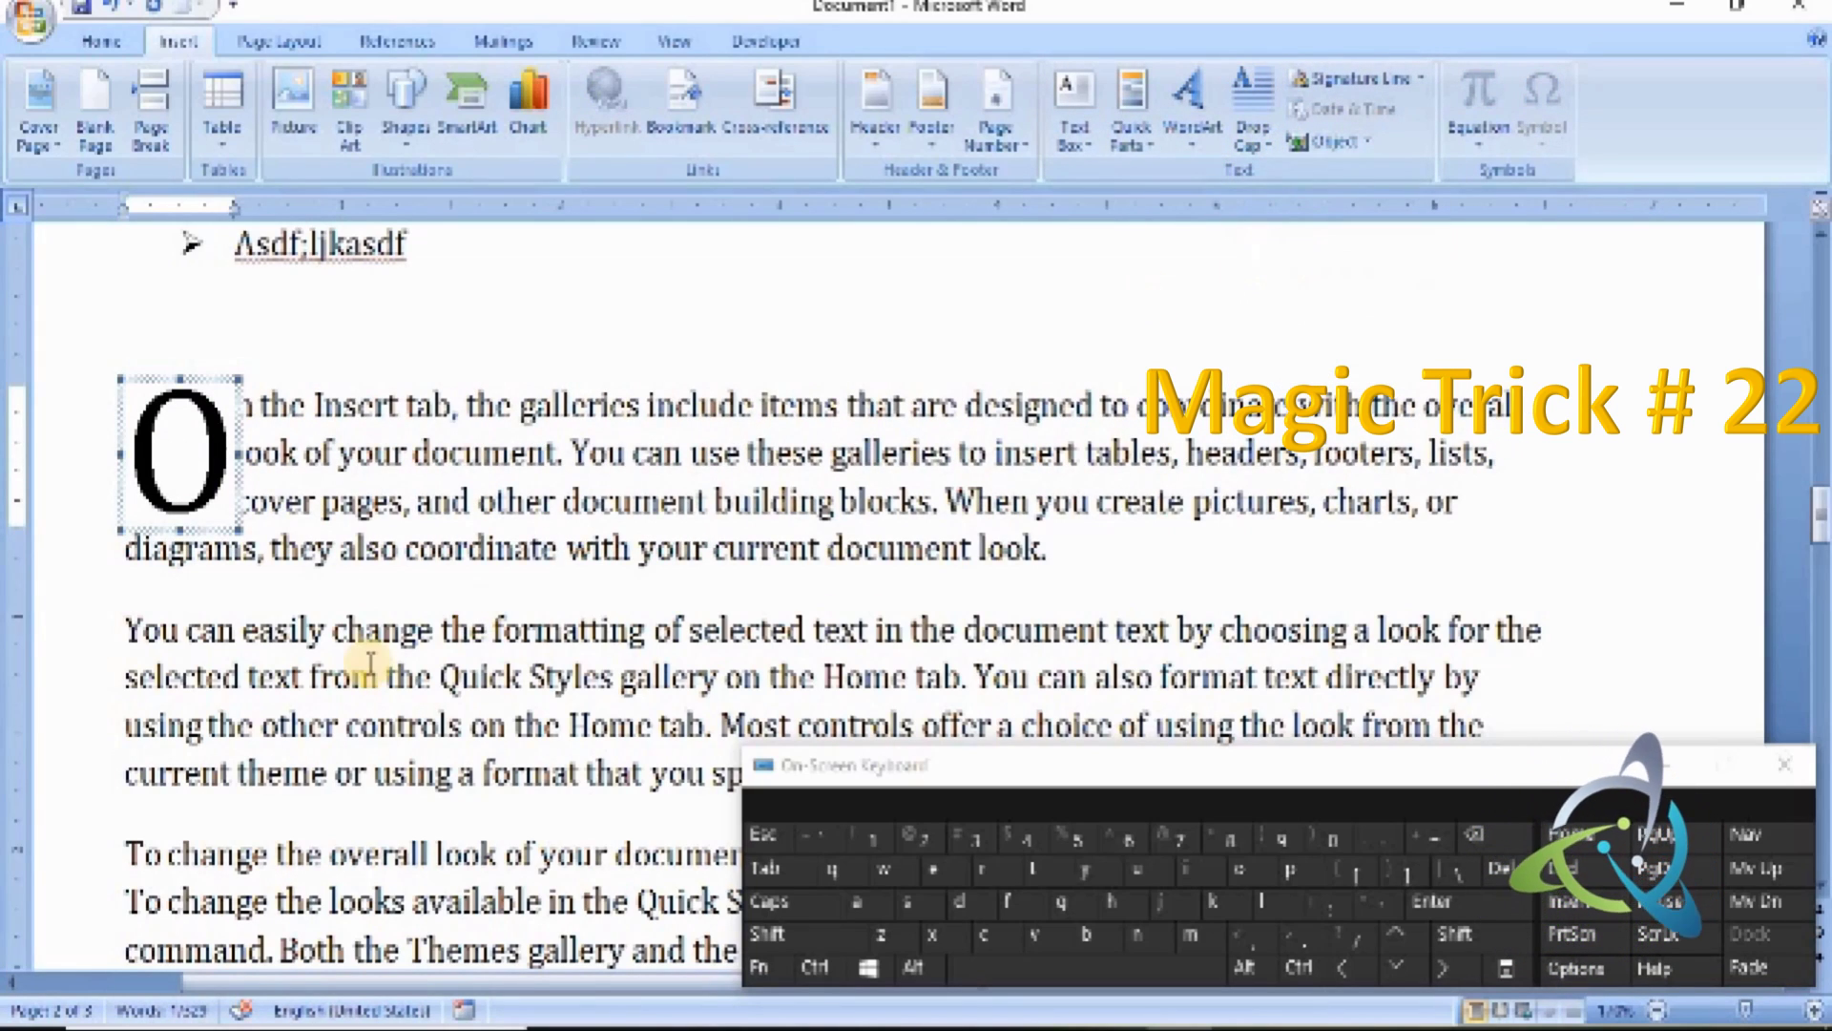
{"action": "left_click", "coordinate": [310, 482]}
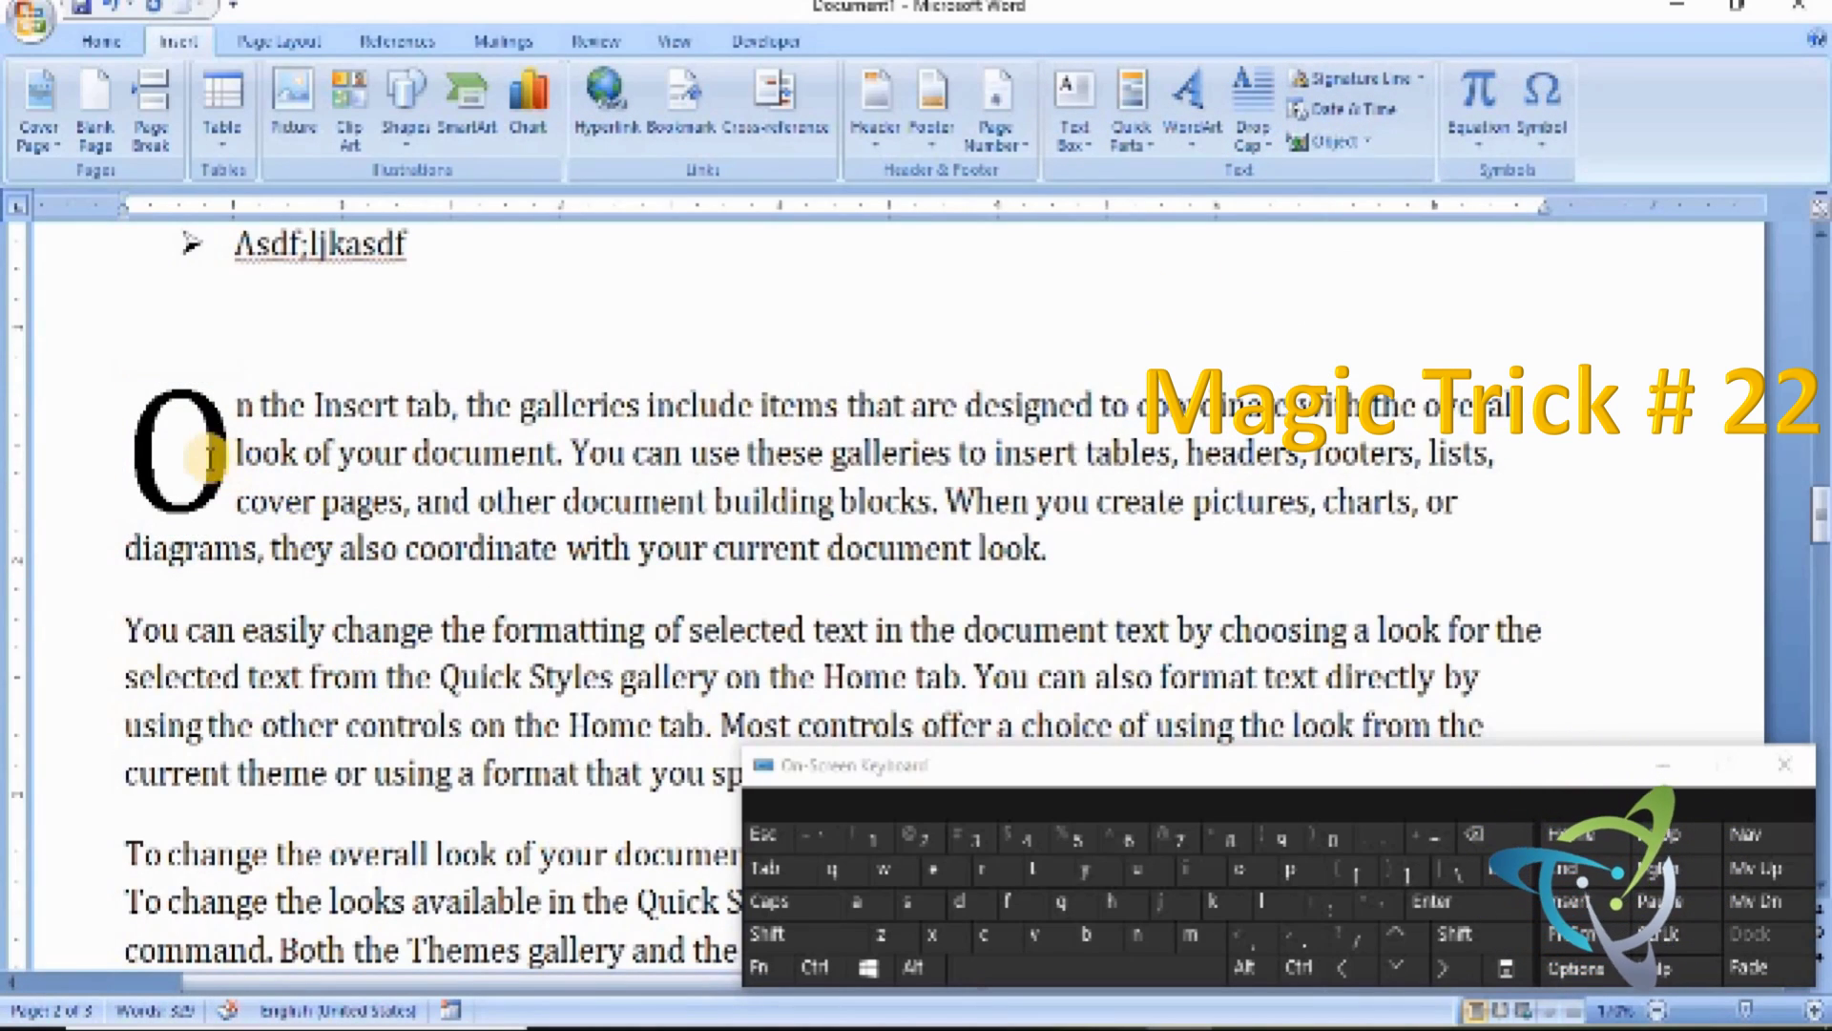
- Enlarge the O drop cap proportionally so that it spans about four lines of the paragraph
{"action": "left_click", "coordinate": [210, 456]}
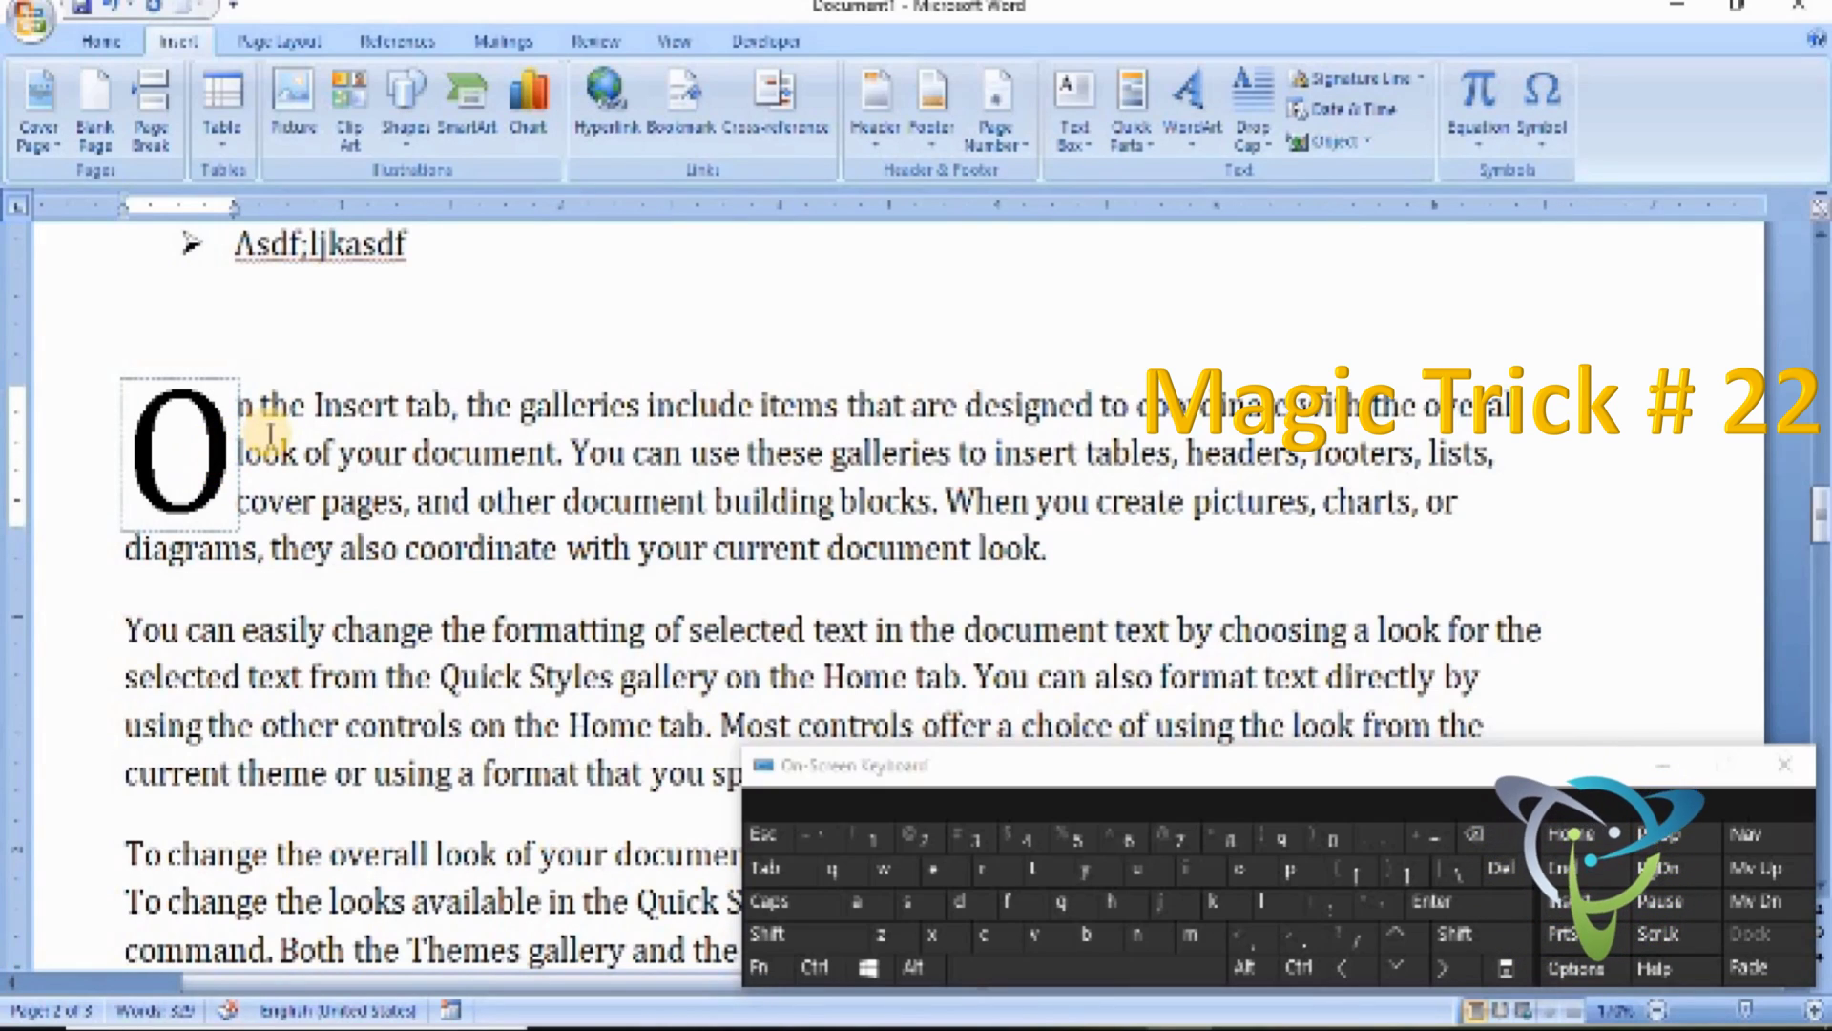
{"action": "left_click", "coordinate": [215, 463]}
{"action": "left_click", "coordinate": [212, 460]}
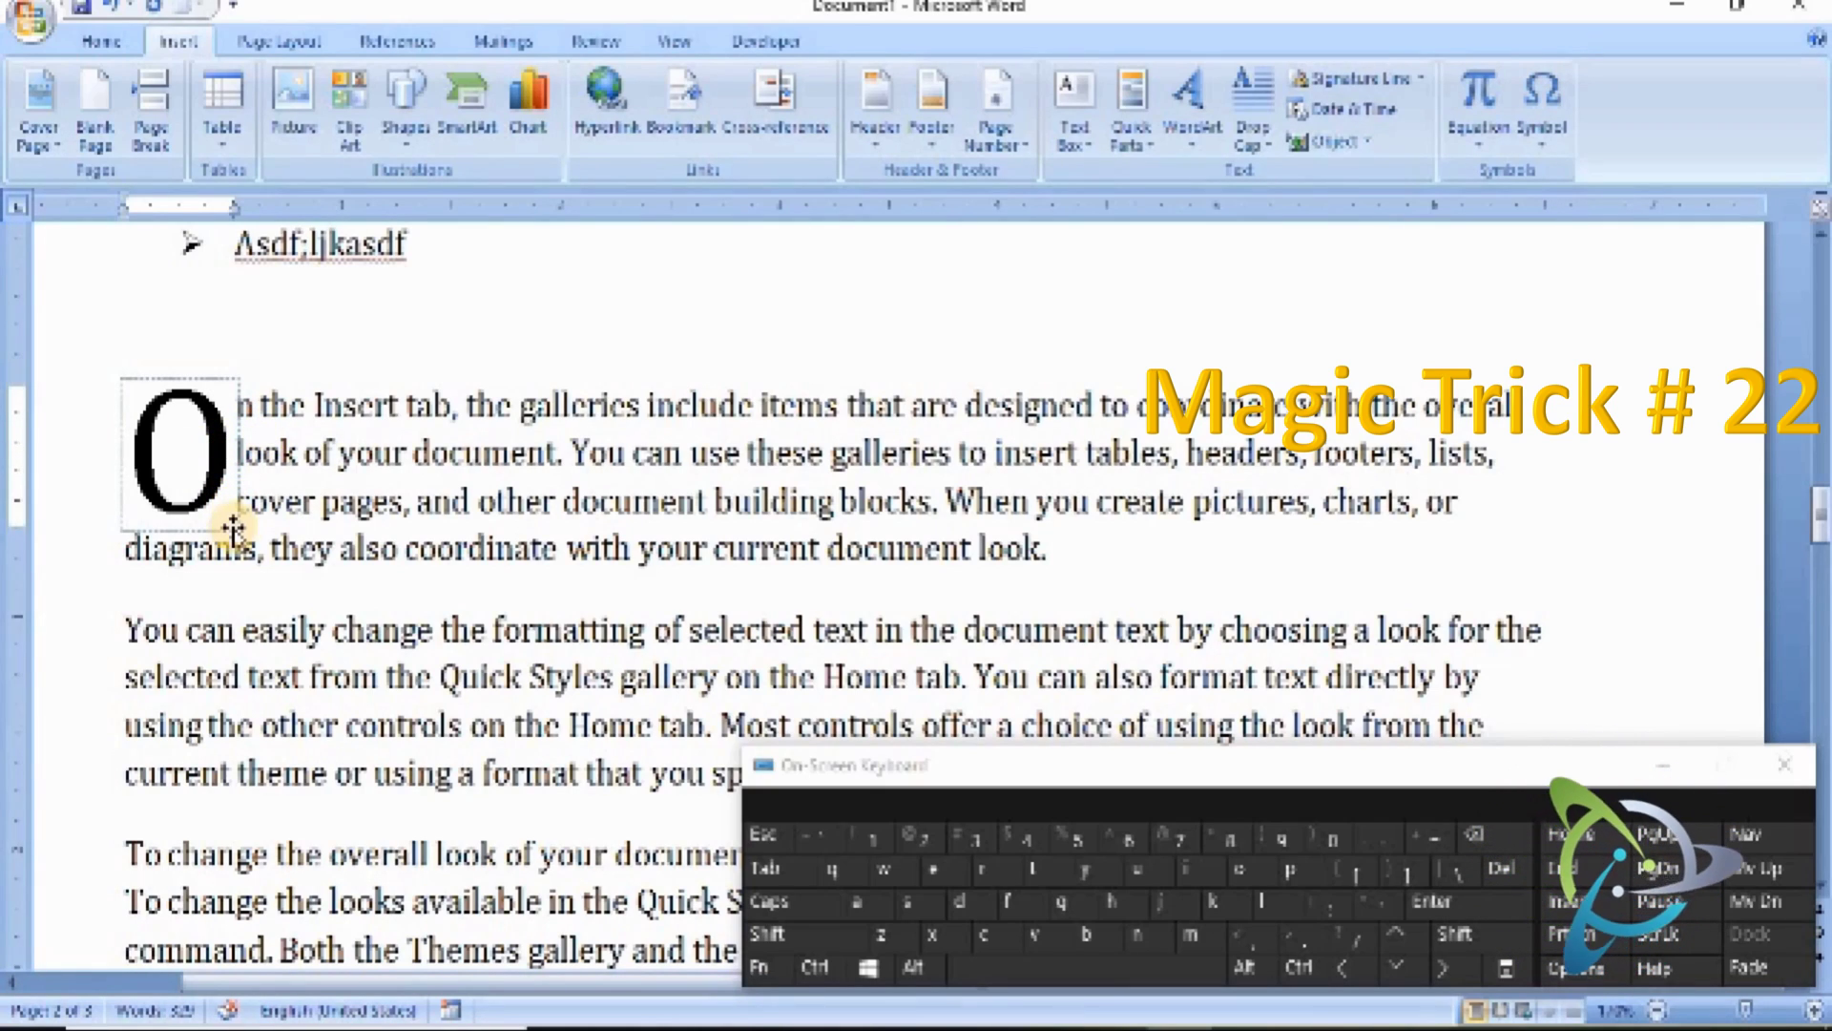
{"action": "left_click_drag", "start_coordinate": [237, 527], "coordinate": [278, 573]}
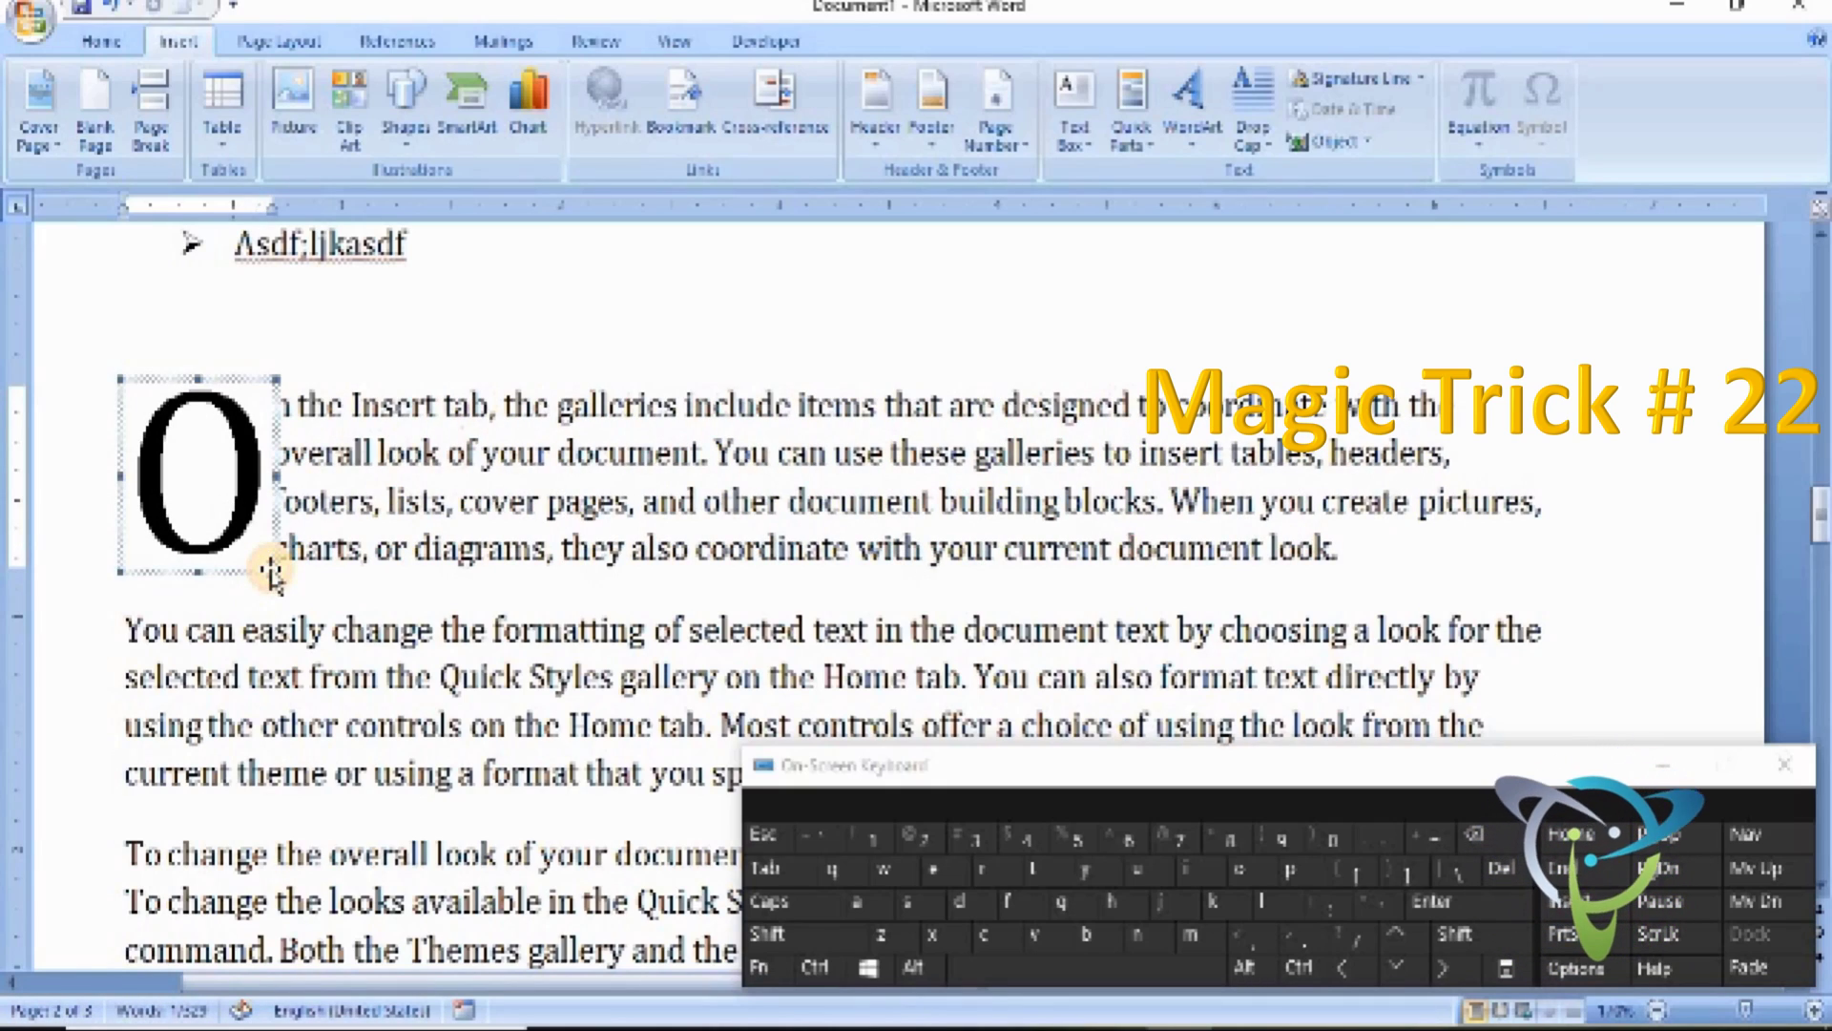
{"action": "left_click", "coordinate": [299, 501]}
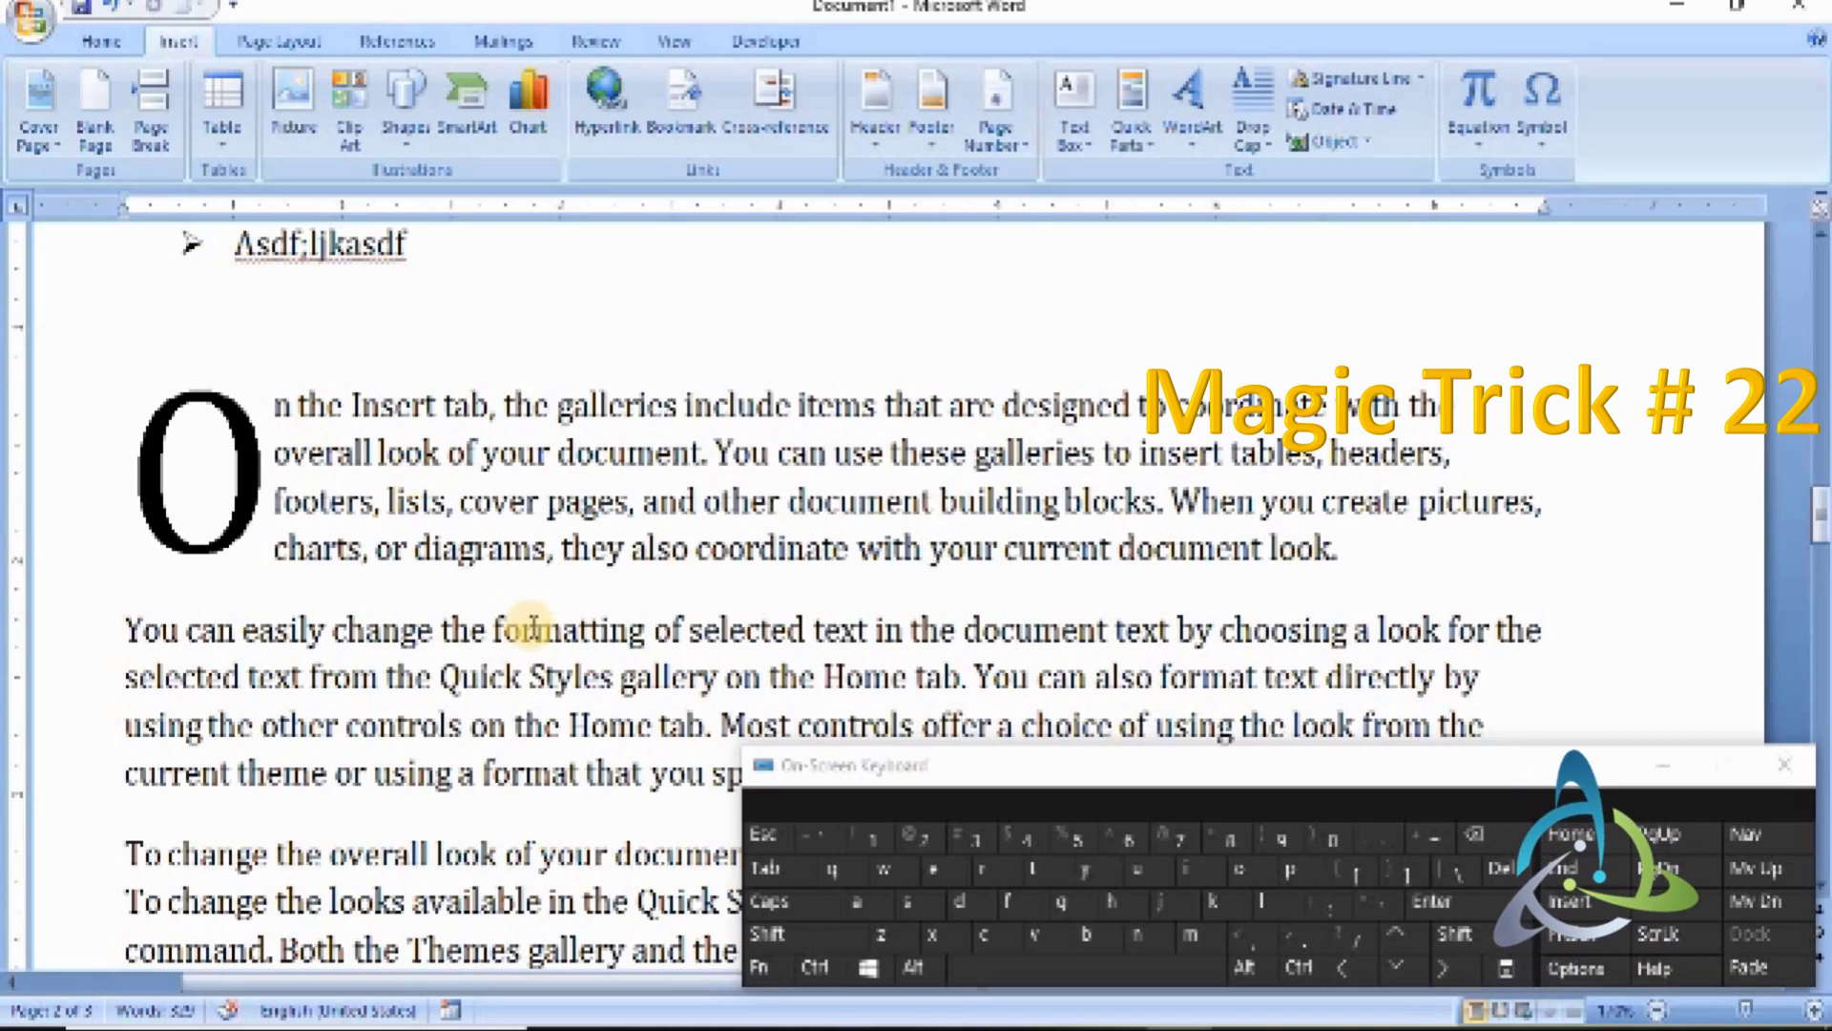
- Examine the earlier results above the drop cap, from the arrow-bulleted list back up to the box symbol after Pin
{"action": "left_click", "coordinate": [511, 501]}
{"action": "key", "text": "Up"}
{"action": "key", "text": "Up"}
{"action": "key", "text": "Up"}
{"action": "key", "text": "Up"}
{"action": "key", "text": "Up"}
{"action": "key", "text": "Up"}
{"action": "key", "text": "Up"}
{"action": "key", "text": "Up"}
{"action": "key", "text": "Up"}
{"action": "key", "text": "Up"}
{"action": "key", "text": "Up"}
{"action": "key", "text": "Up"}
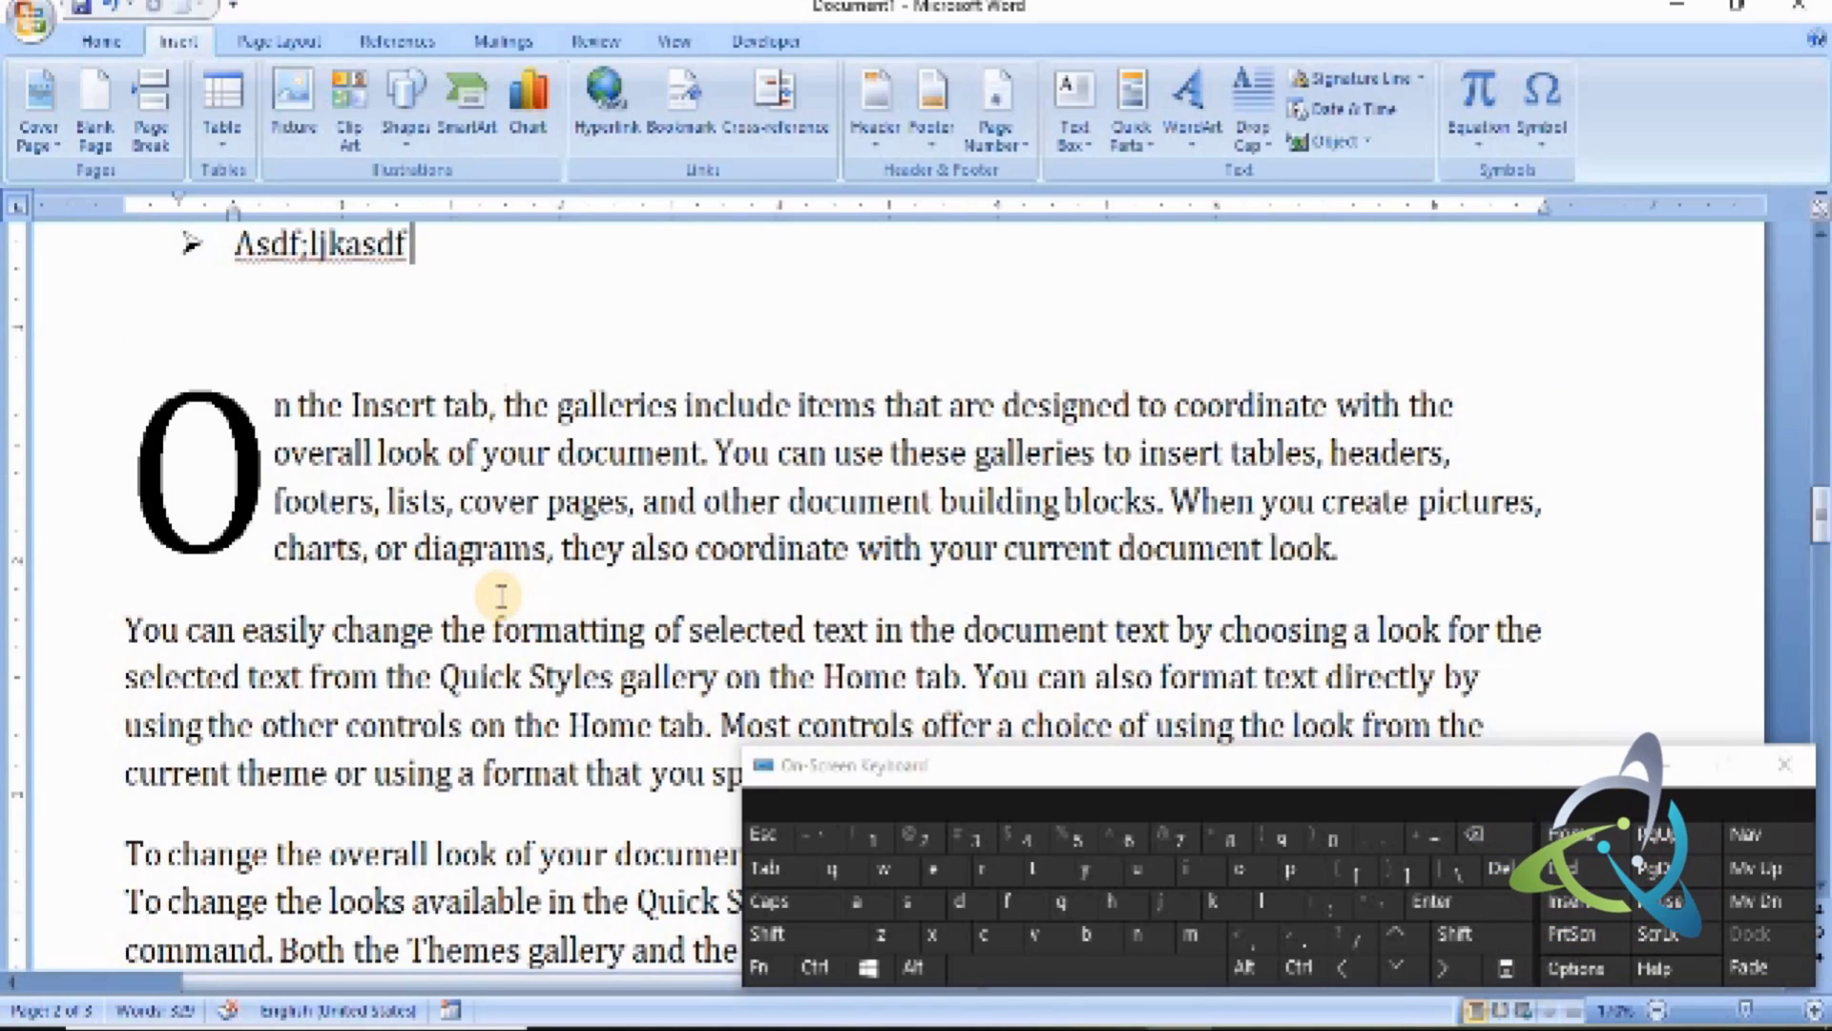
{"action": "key", "text": "Down"}
{"action": "key", "text": "Up"}
{"action": "key", "text": "Up"}
{"action": "key", "text": "Up"}
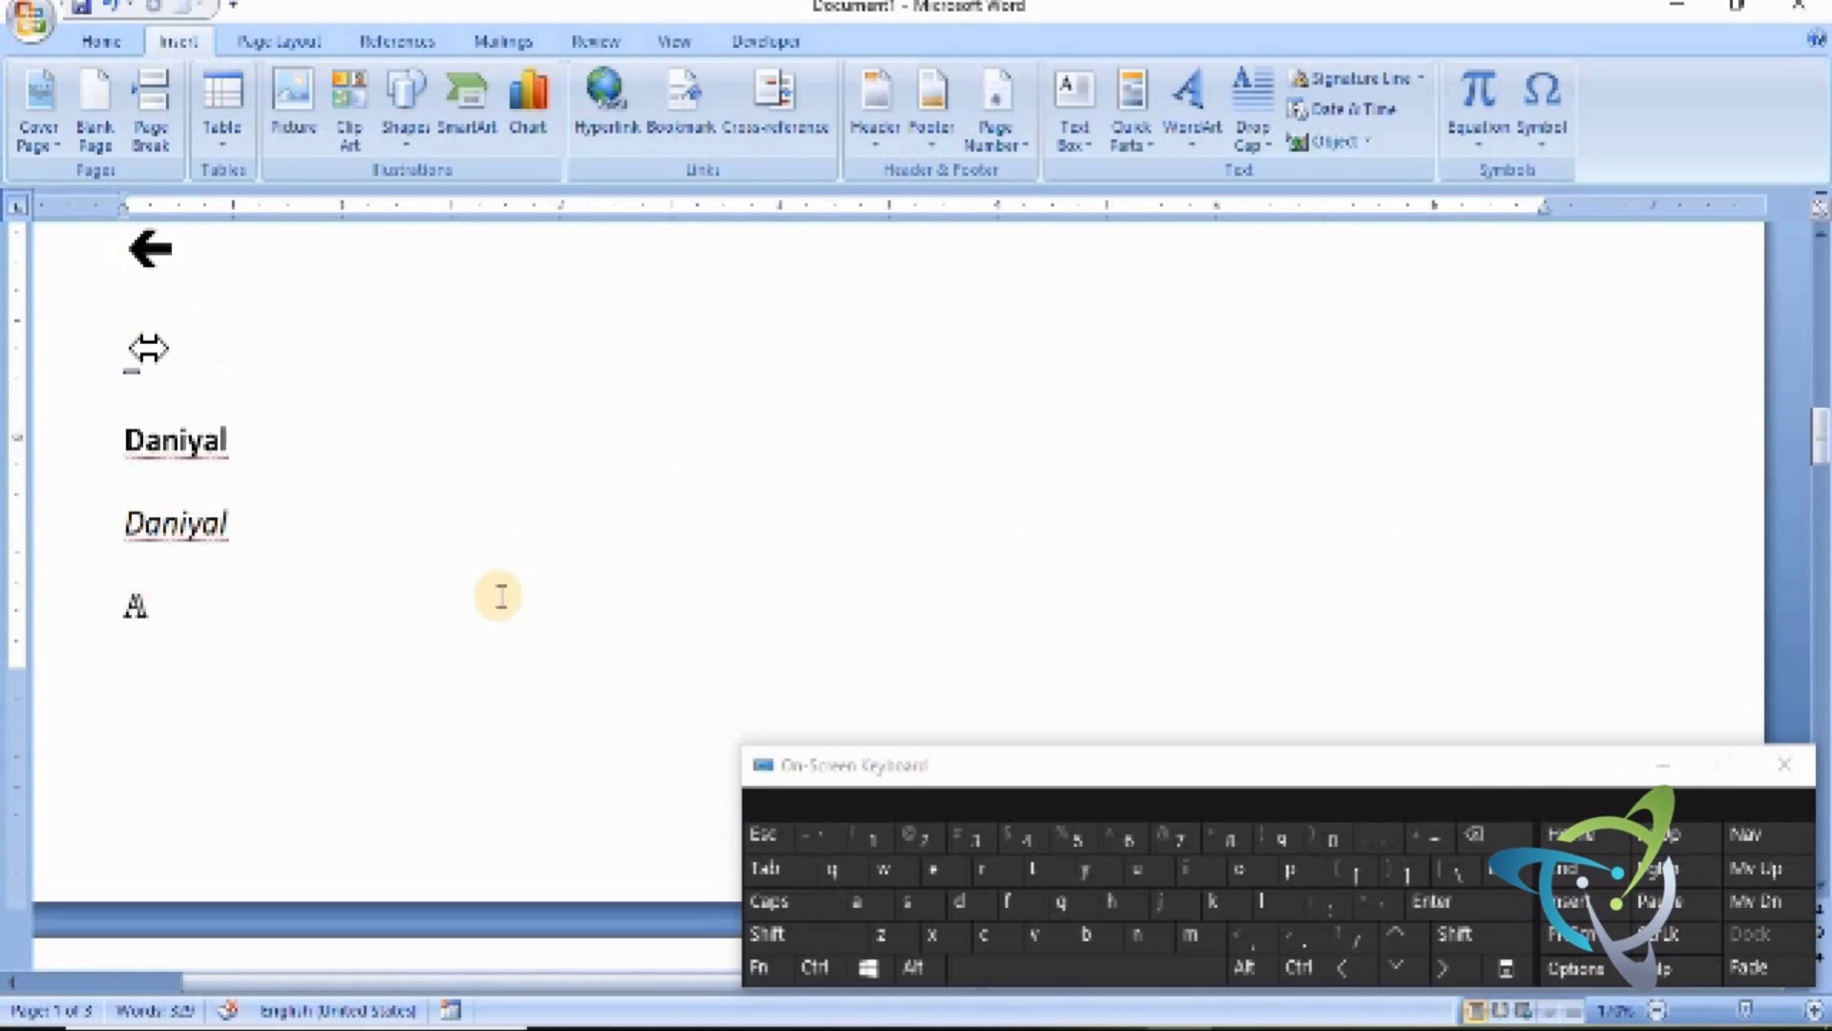
{"action": "key", "text": "Down"}
{"action": "key", "text": "Up"}
{"action": "key", "text": "Down"}
{"action": "key", "text": "Down"}
{"action": "key", "text": "Left"}
{"action": "key", "text": "Left"}
{"action": "key", "text": "Left"}
{"action": "key", "text": "Right"}
{"action": "key", "text": "Right"}
{"action": "key", "text": "Down"}
{"action": "key", "text": "Down"}
{"action": "key", "text": "Left"}
{"action": "key", "text": "Right"}
{"action": "key", "text": "Up"}
{"action": "key", "text": "Up"}
{"action": "key", "text": "Up"}
{"action": "key", "text": "Up"}
{"action": "key", "text": "Up"}
{"action": "key", "text": "Up"}
{"action": "key", "text": "Up"}
{"action": "key", "text": "Down"}
{"action": "key", "text": "Right"}
{"action": "key", "text": "Right"}
{"action": "key", "text": "Right"}
{"action": "key", "text": "shift+Left"}
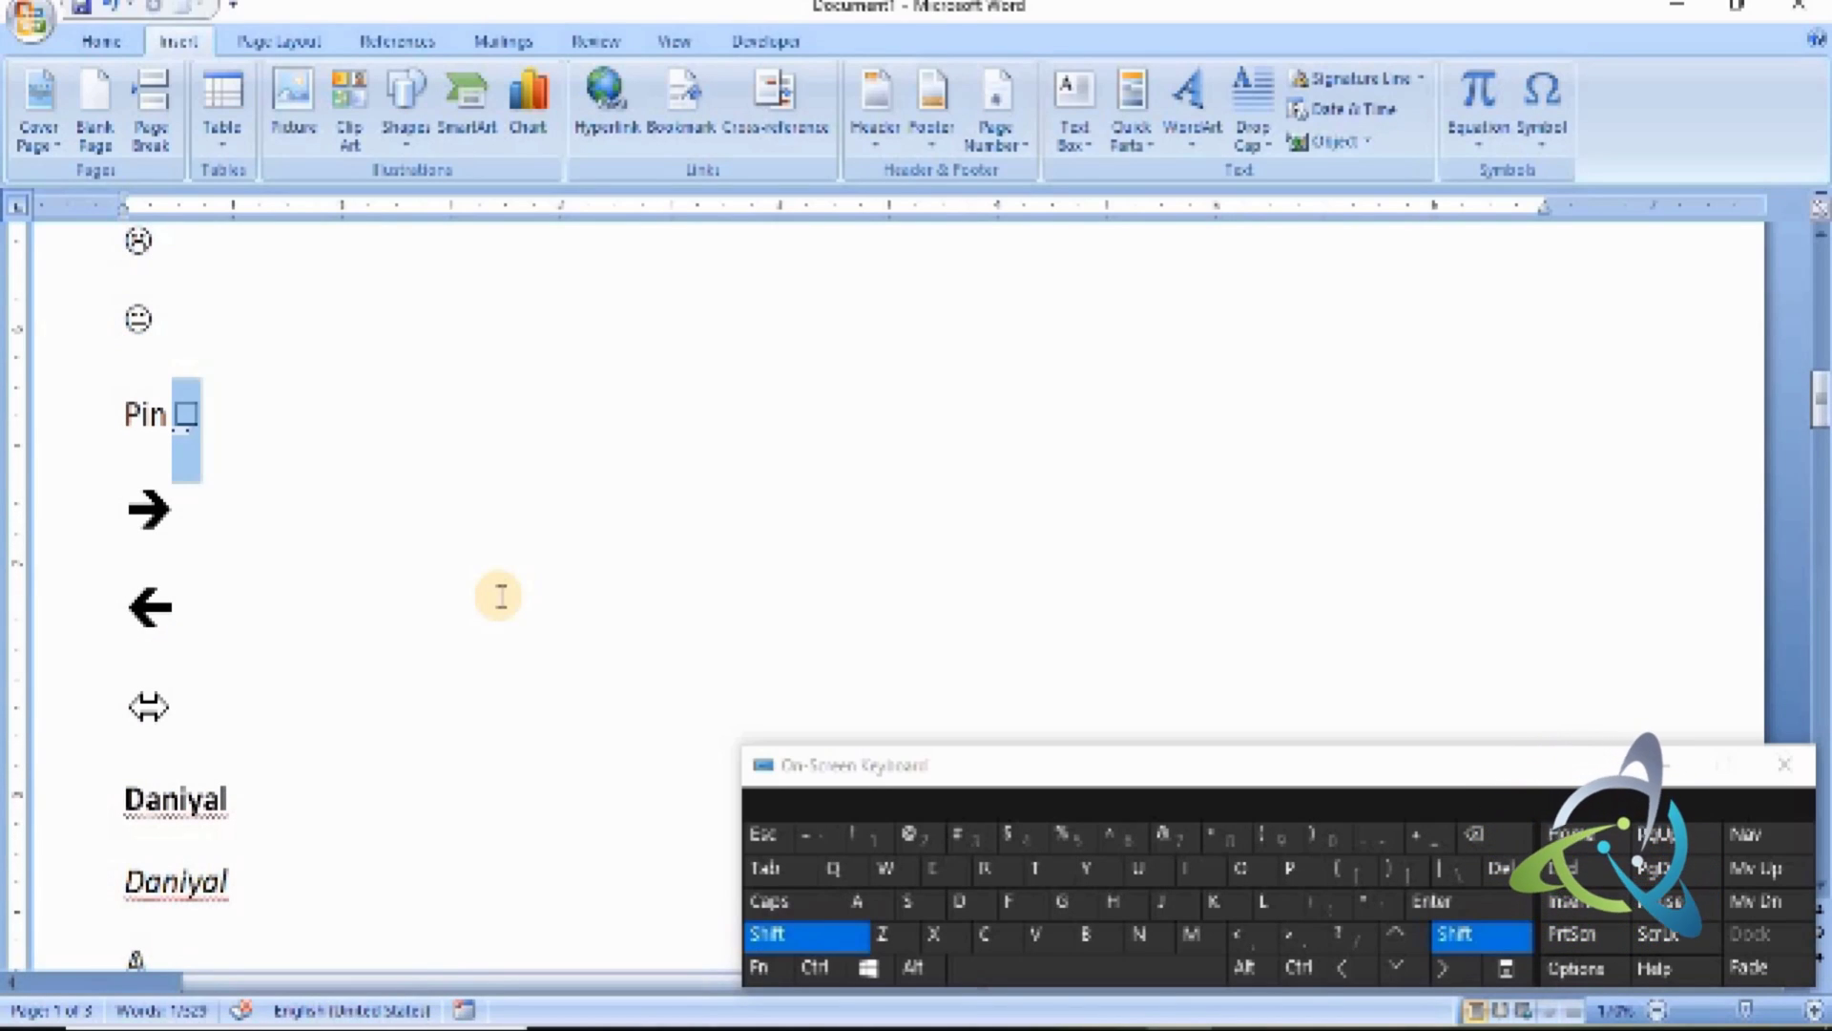
{"action": "key", "text": "Right"}
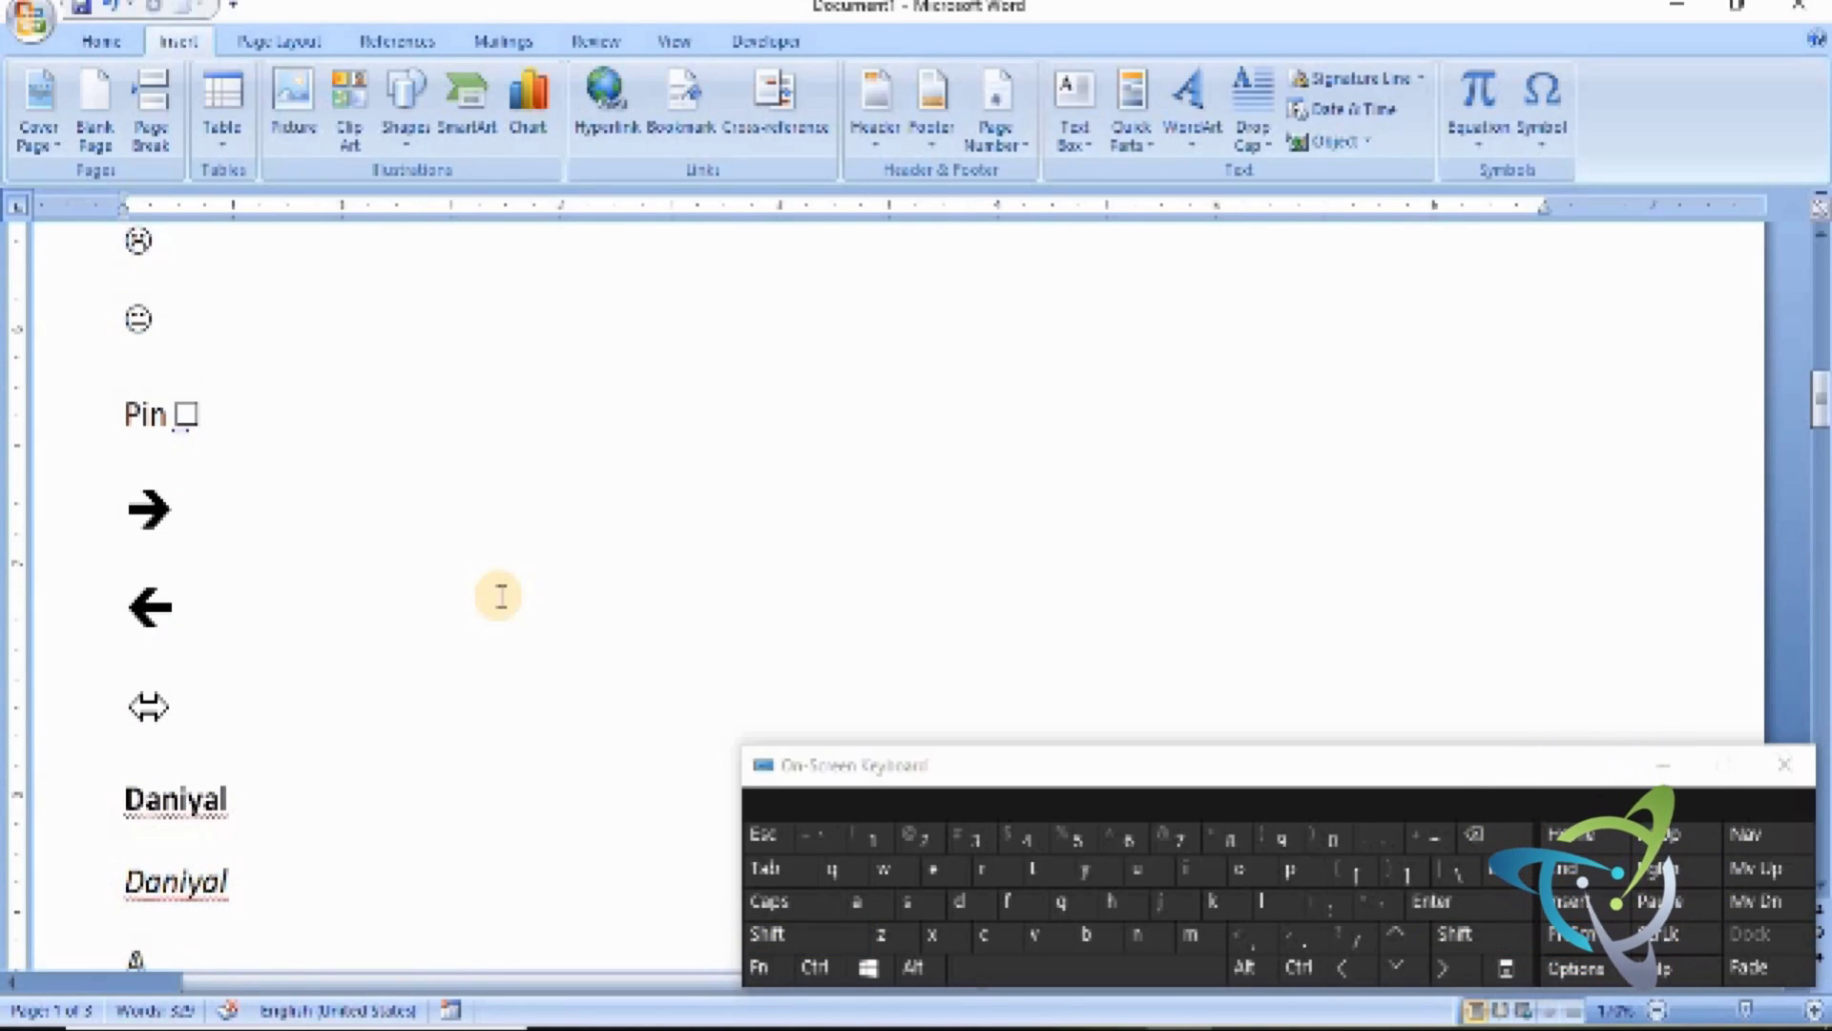
{"action": "key", "text": "Right"}
{"action": "key", "text": "Left"}
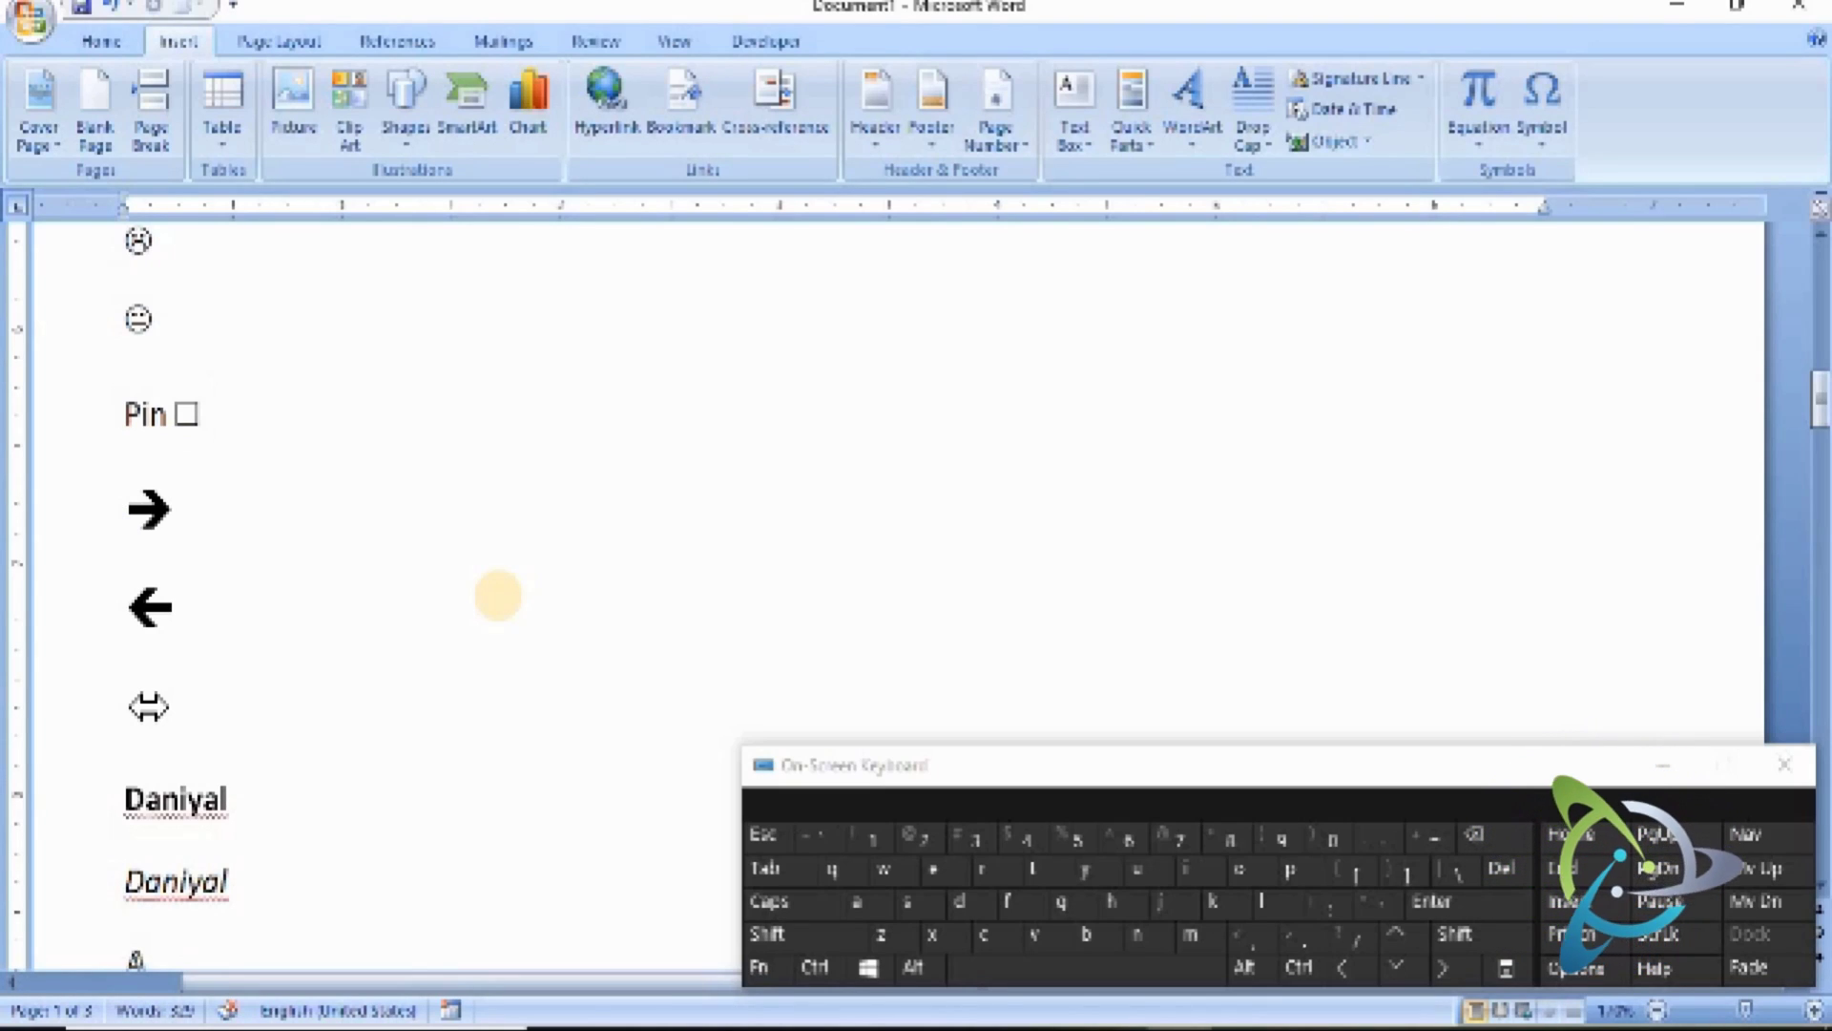
- Delete the entire document content and enter Alt+t+a as a note on the first line
{"action": "key", "text": "ctrl+a"}
{"action": "key", "text": "Delete"}
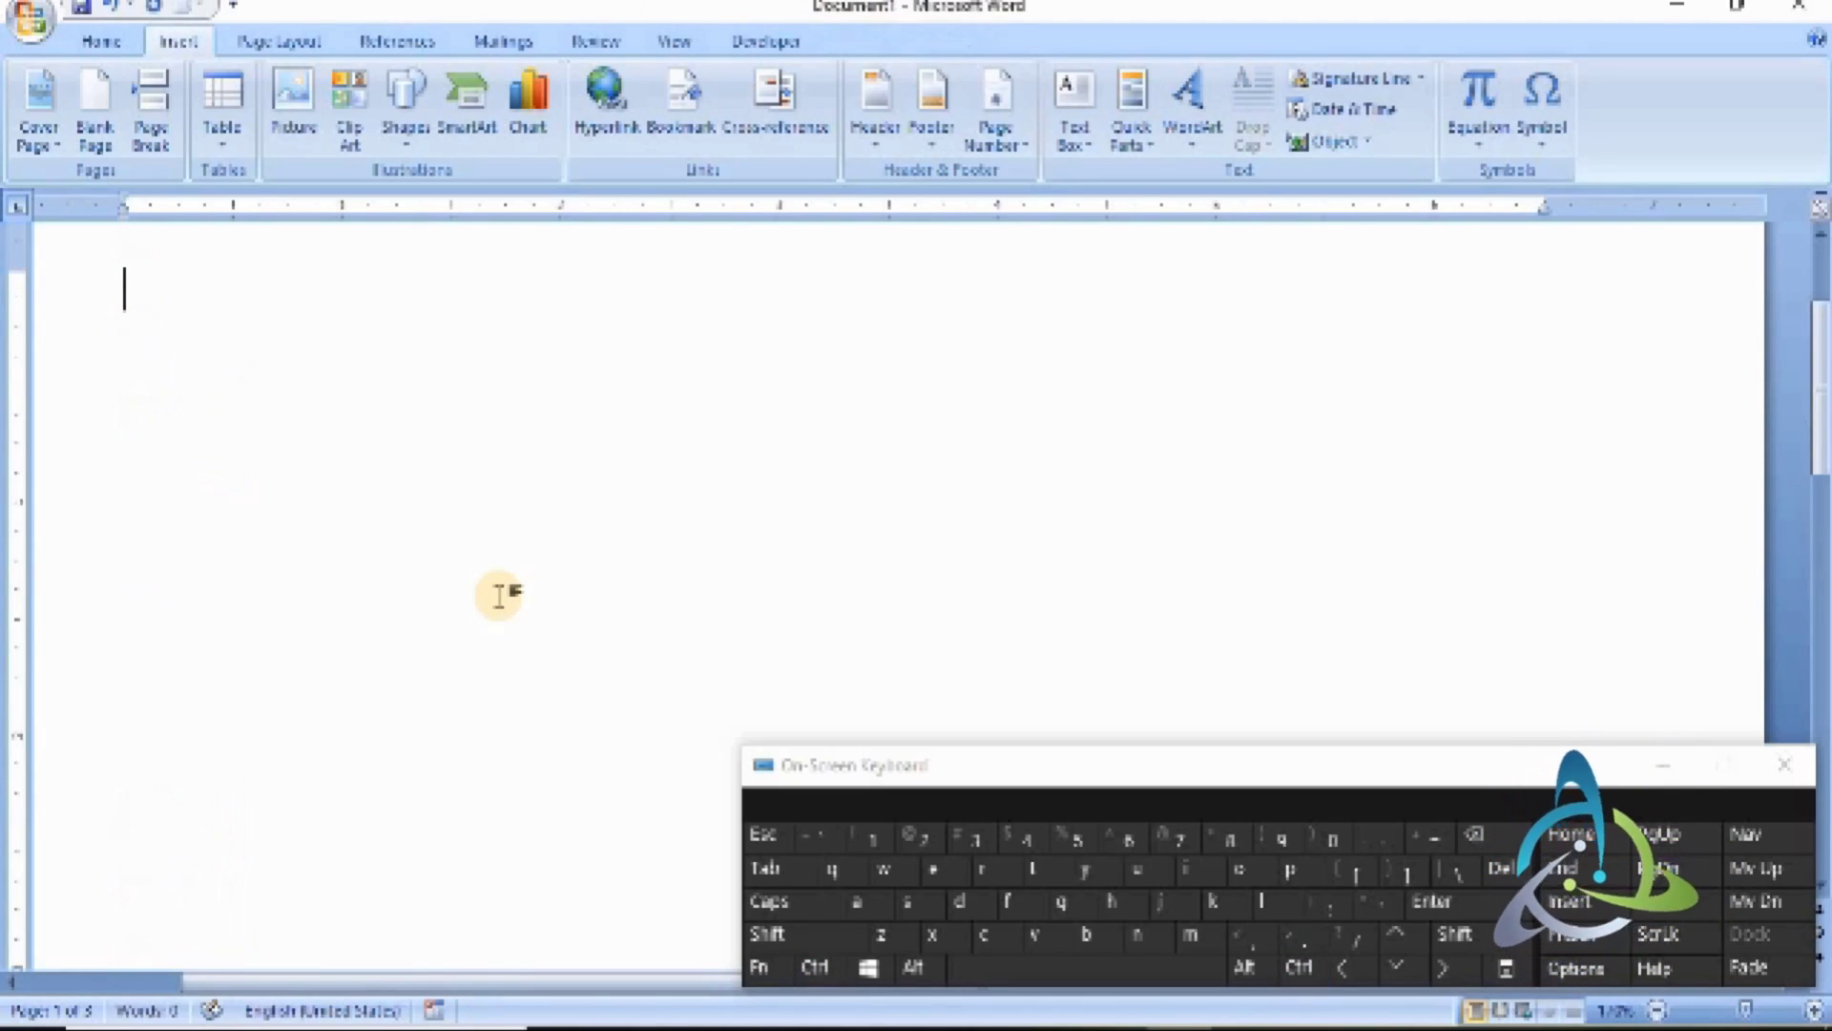
{"action": "type", "text": "Alt+"}
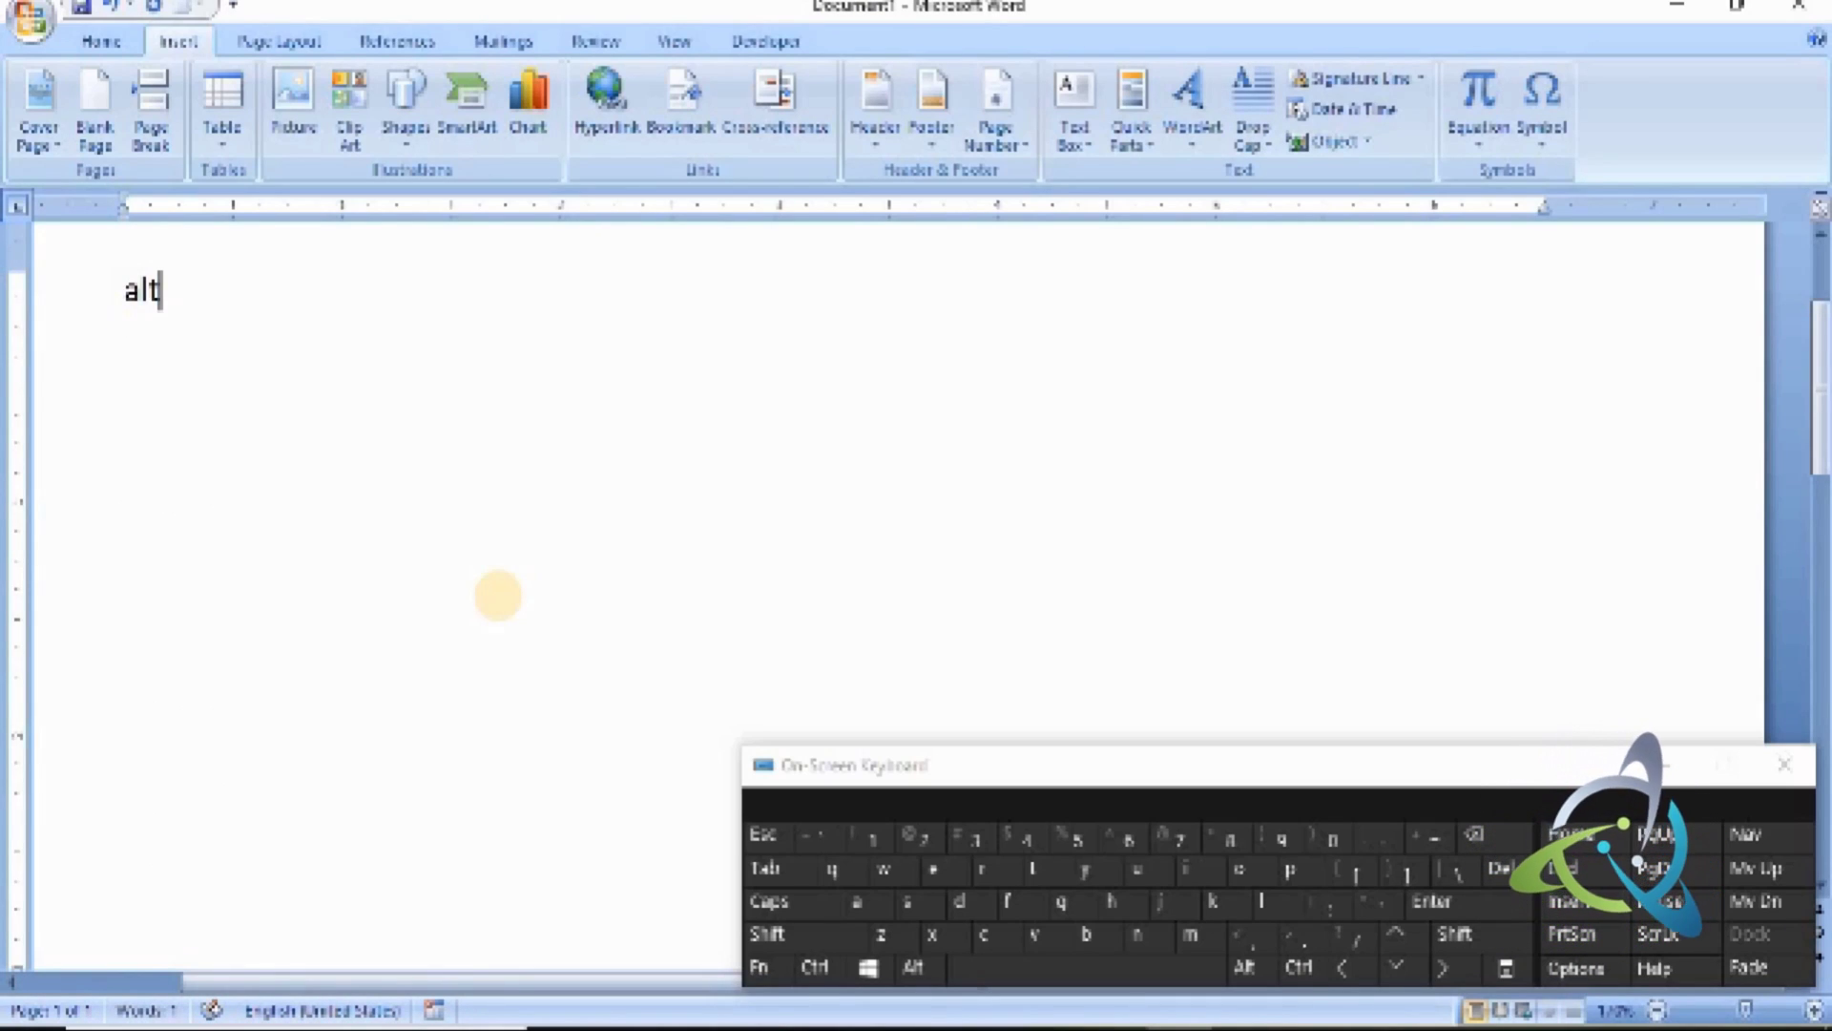
{"action": "type", "text": "t+a"}
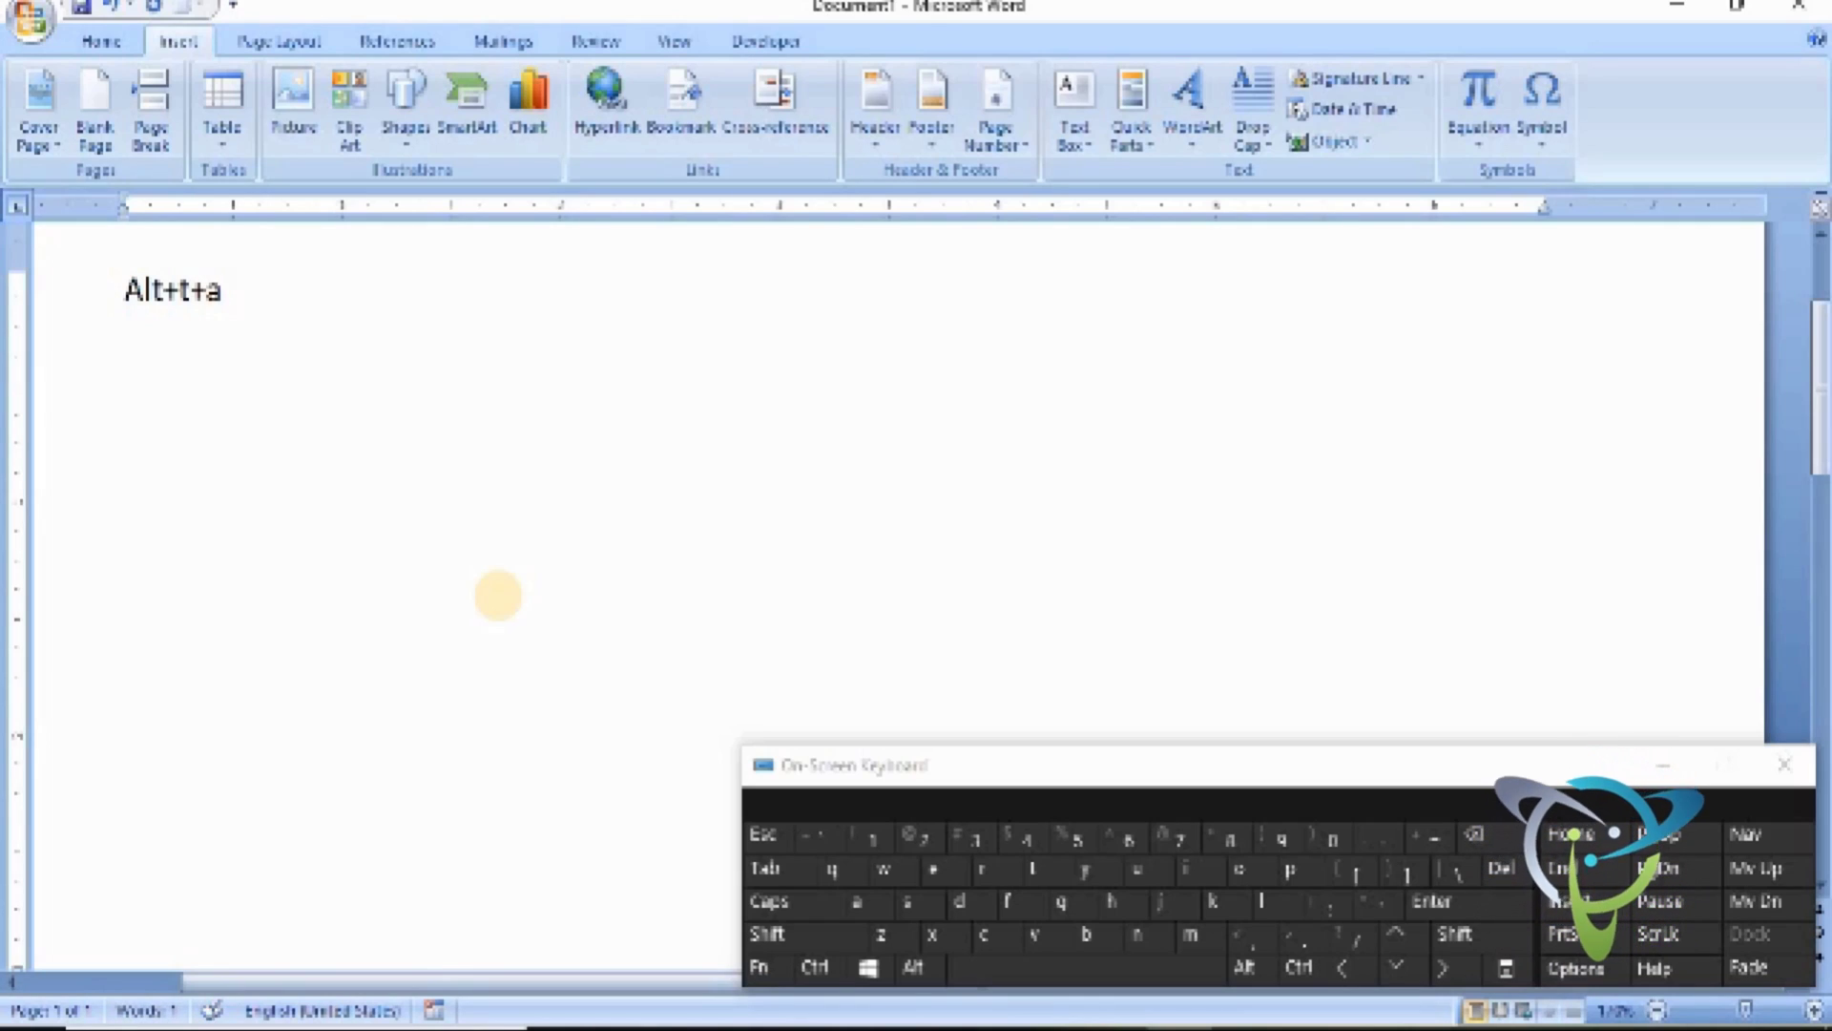
- Open the AutoCorrect options and make sure the Math AutoCorrect rules are enabled outside of math regions
{"action": "key", "text": "alt"}
{"action": "key", "text": "t"}
{"action": "key", "text": "a"}
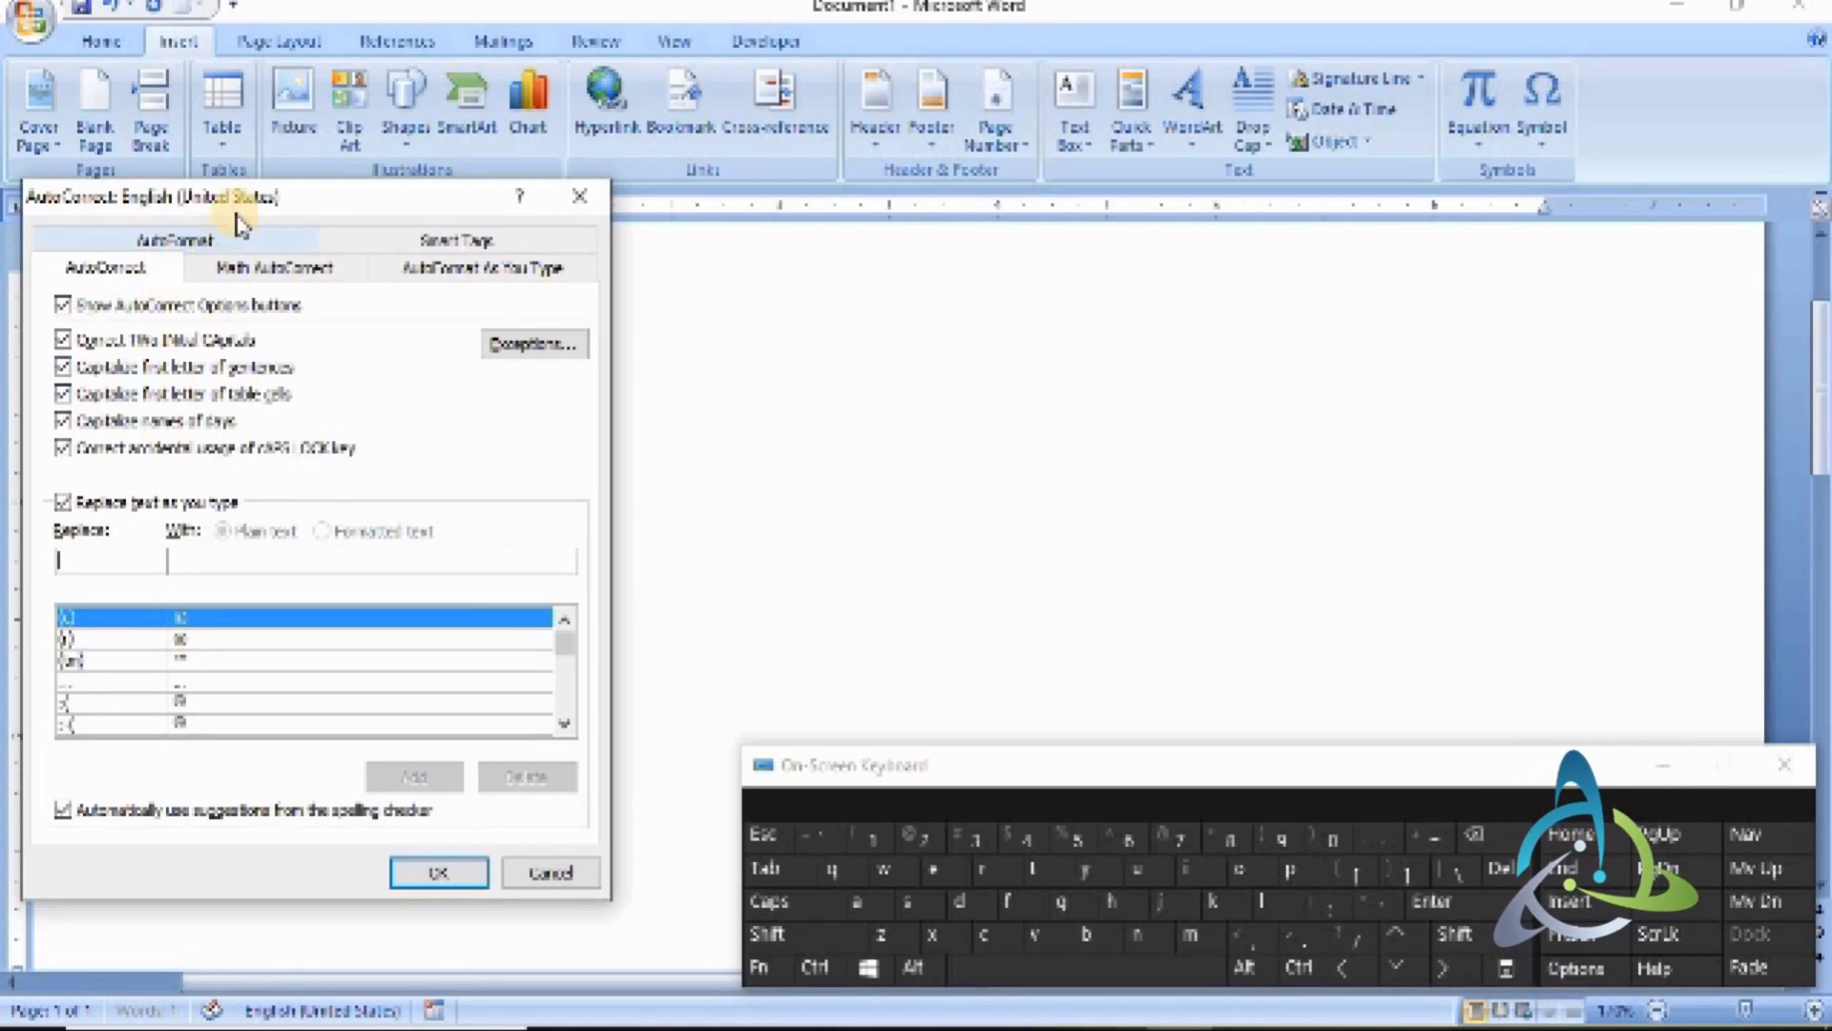
{"action": "left_click_drag", "start_coordinate": [287, 199], "coordinate": [348, 187]}
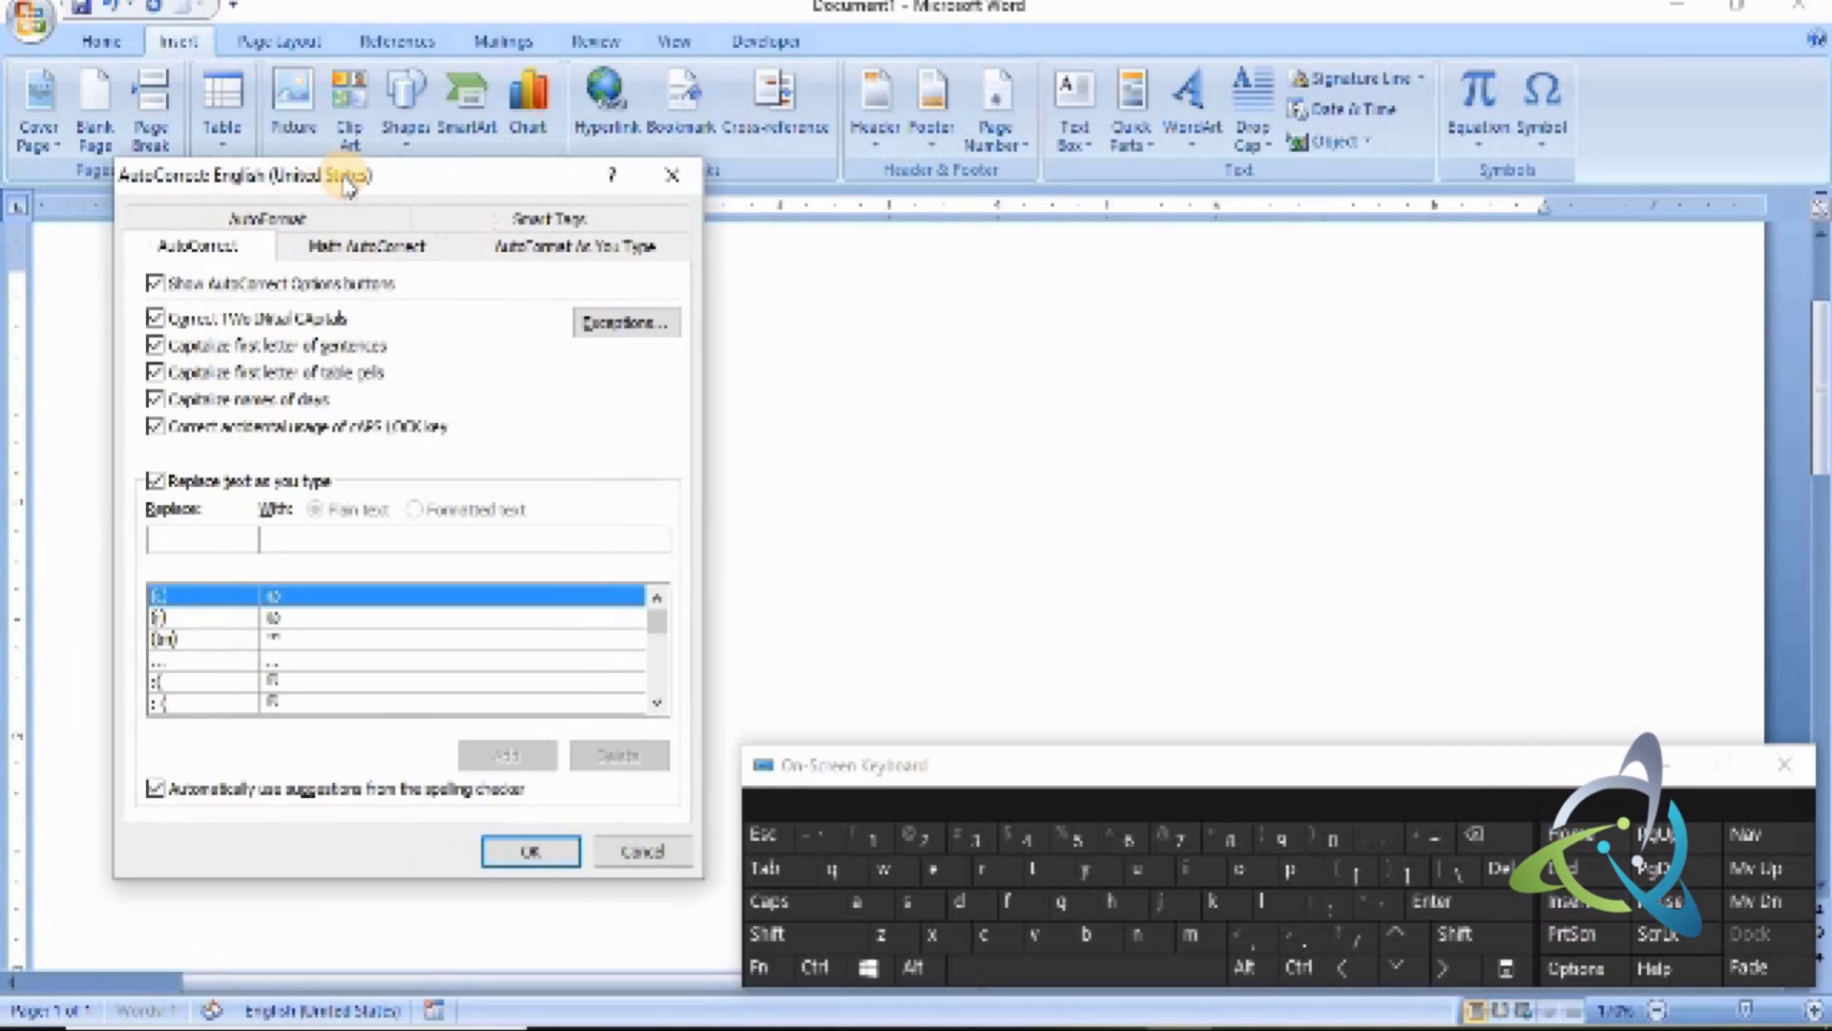
{"action": "left_click", "coordinate": [360, 248]}
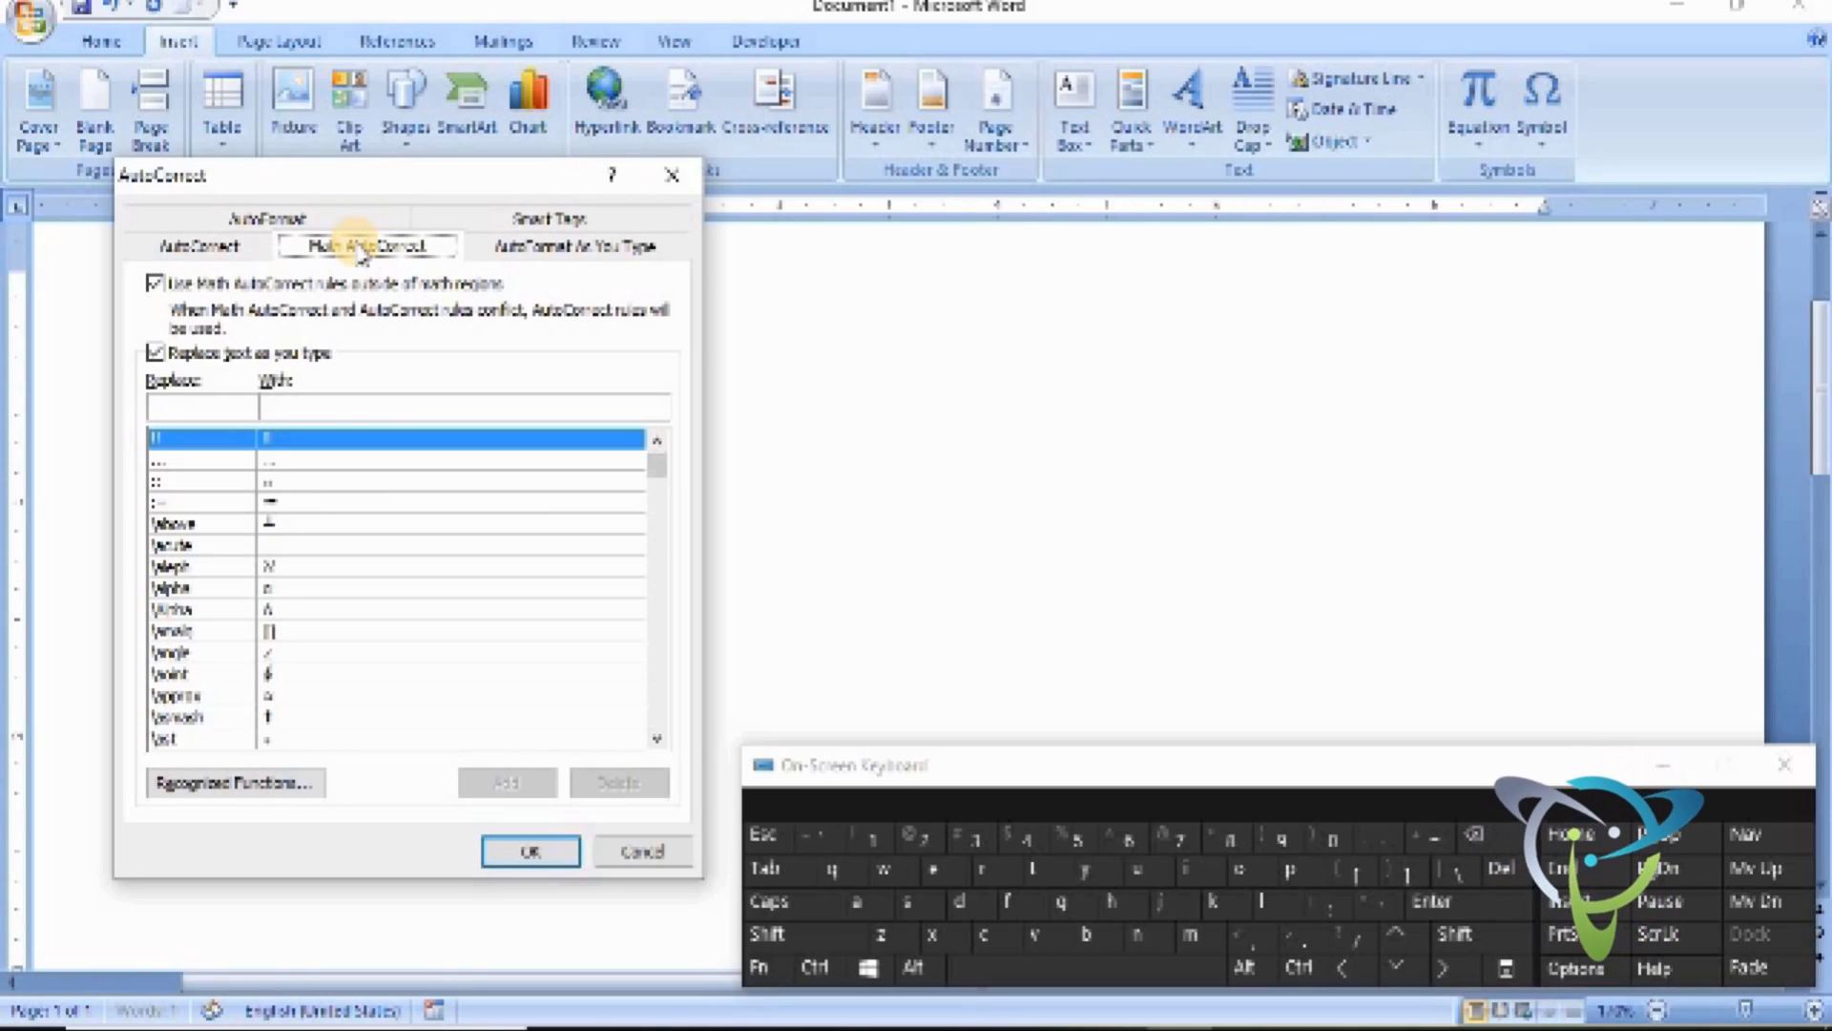
{"action": "left_click", "coordinate": [154, 284]}
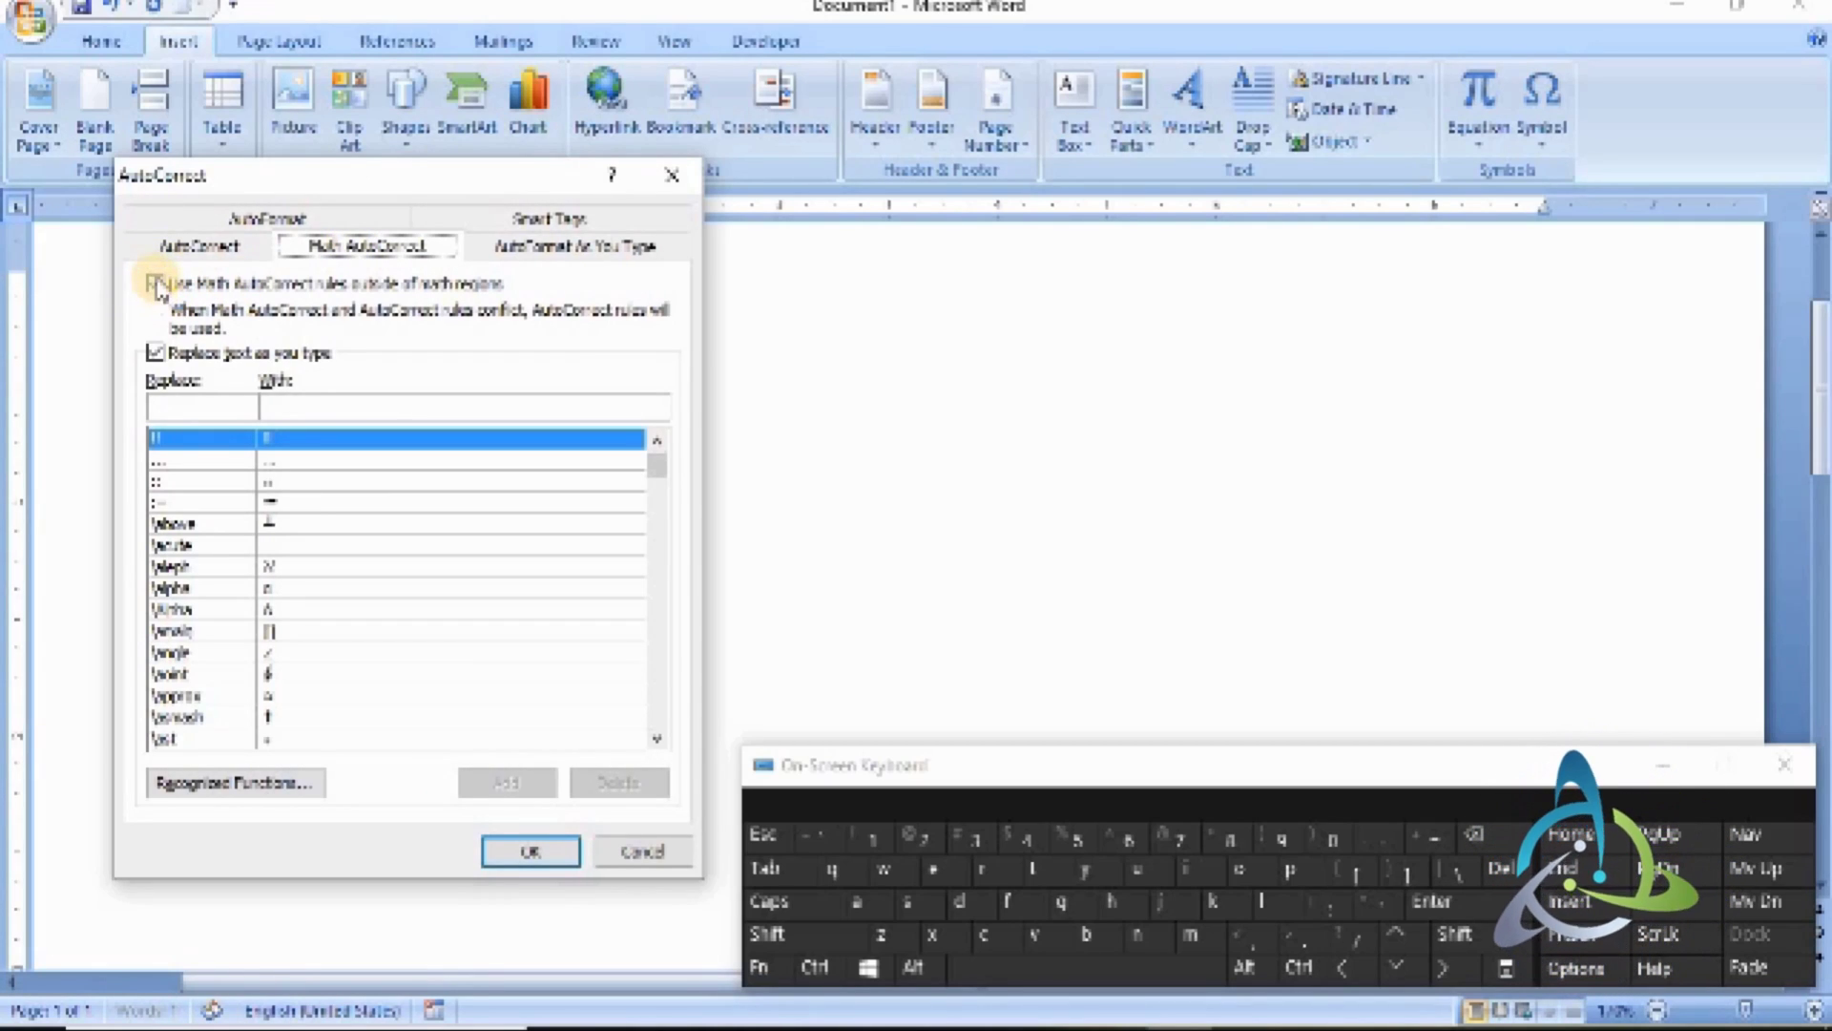
{"action": "left_click", "coordinate": [154, 285]}
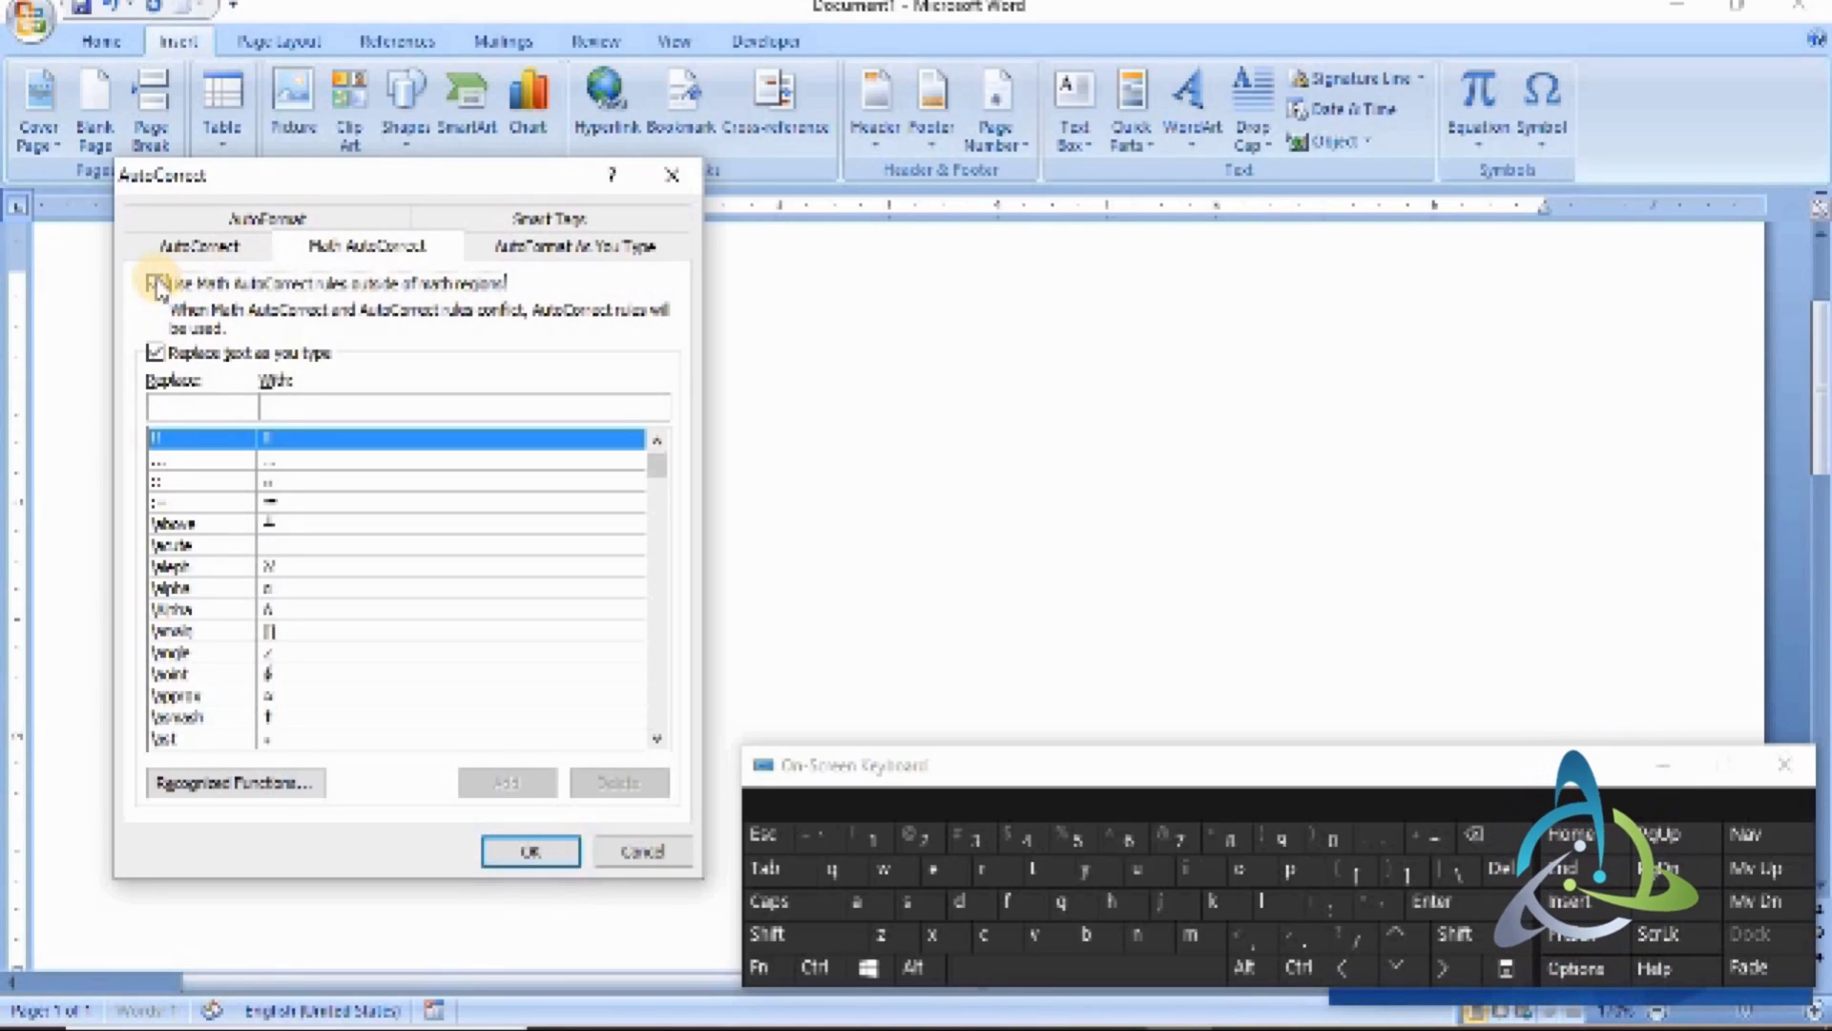
- Make sure *Bold* and _italic_ are replaced with real formatting under AutoFormat As You Type, and accept the AutoCorrect options
{"action": "left_click", "coordinate": [576, 250]}
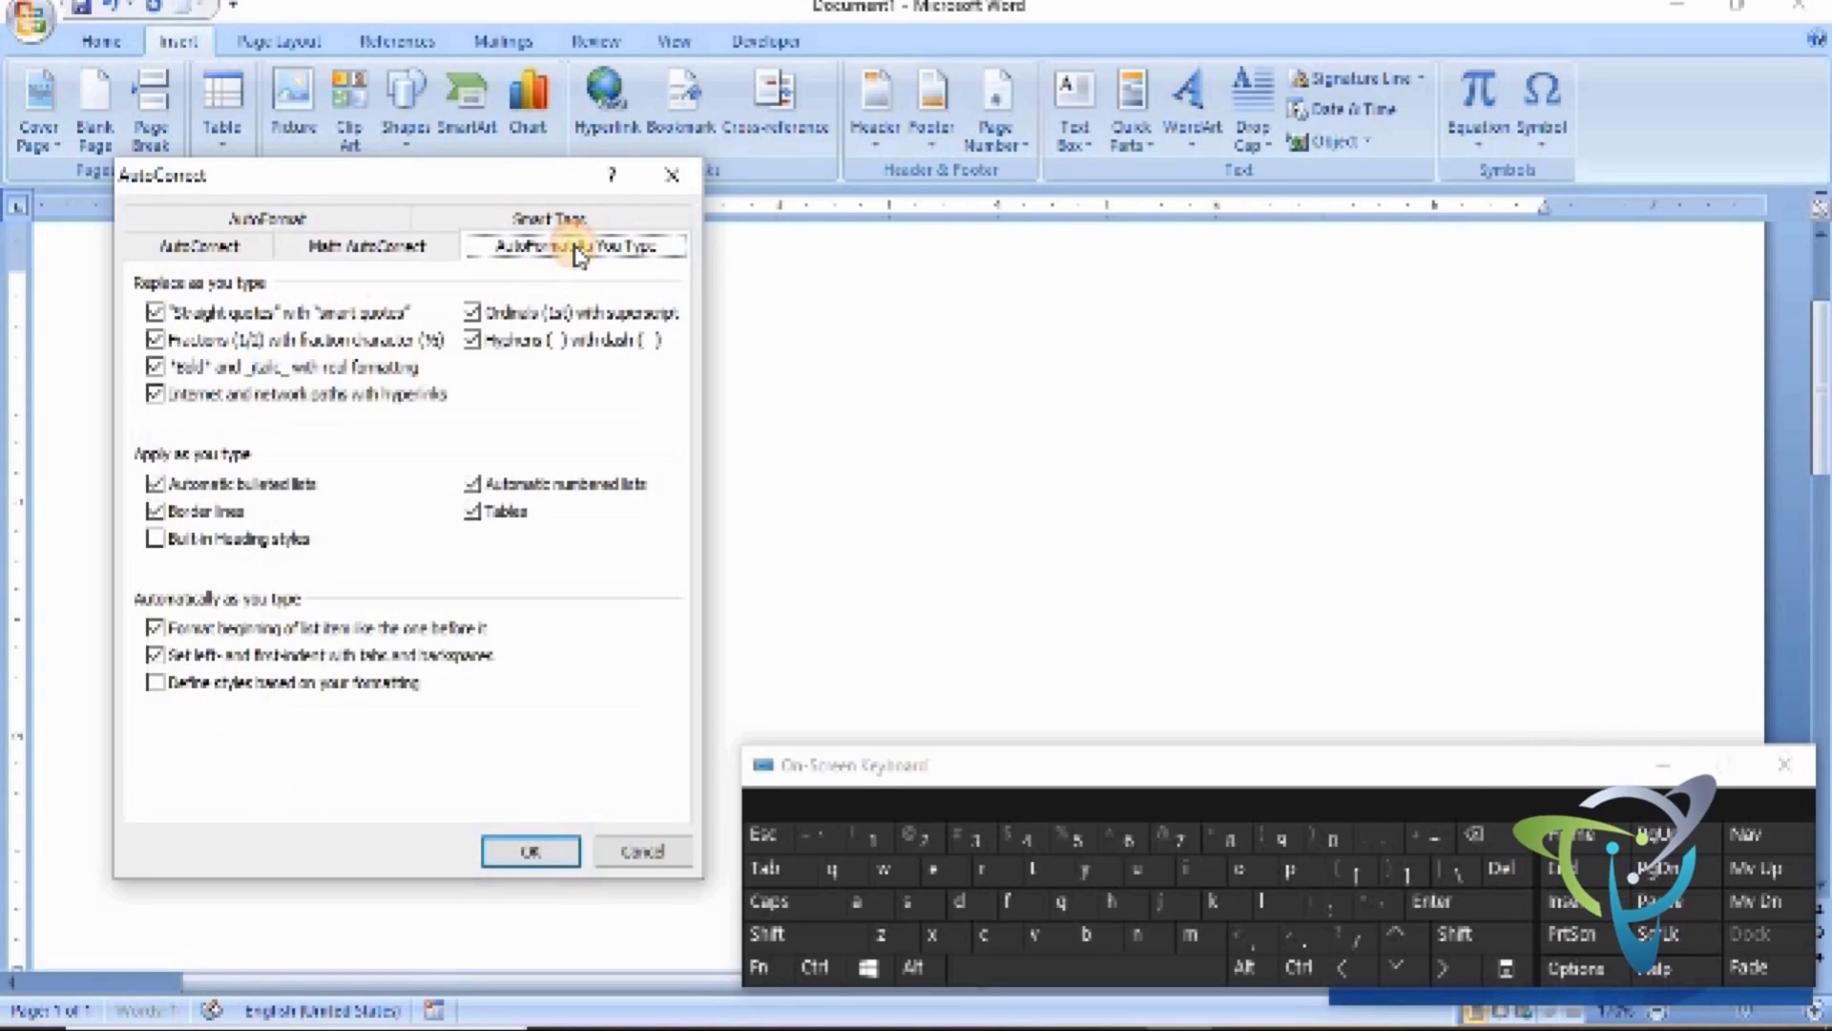
{"action": "left_click", "coordinate": [156, 369]}
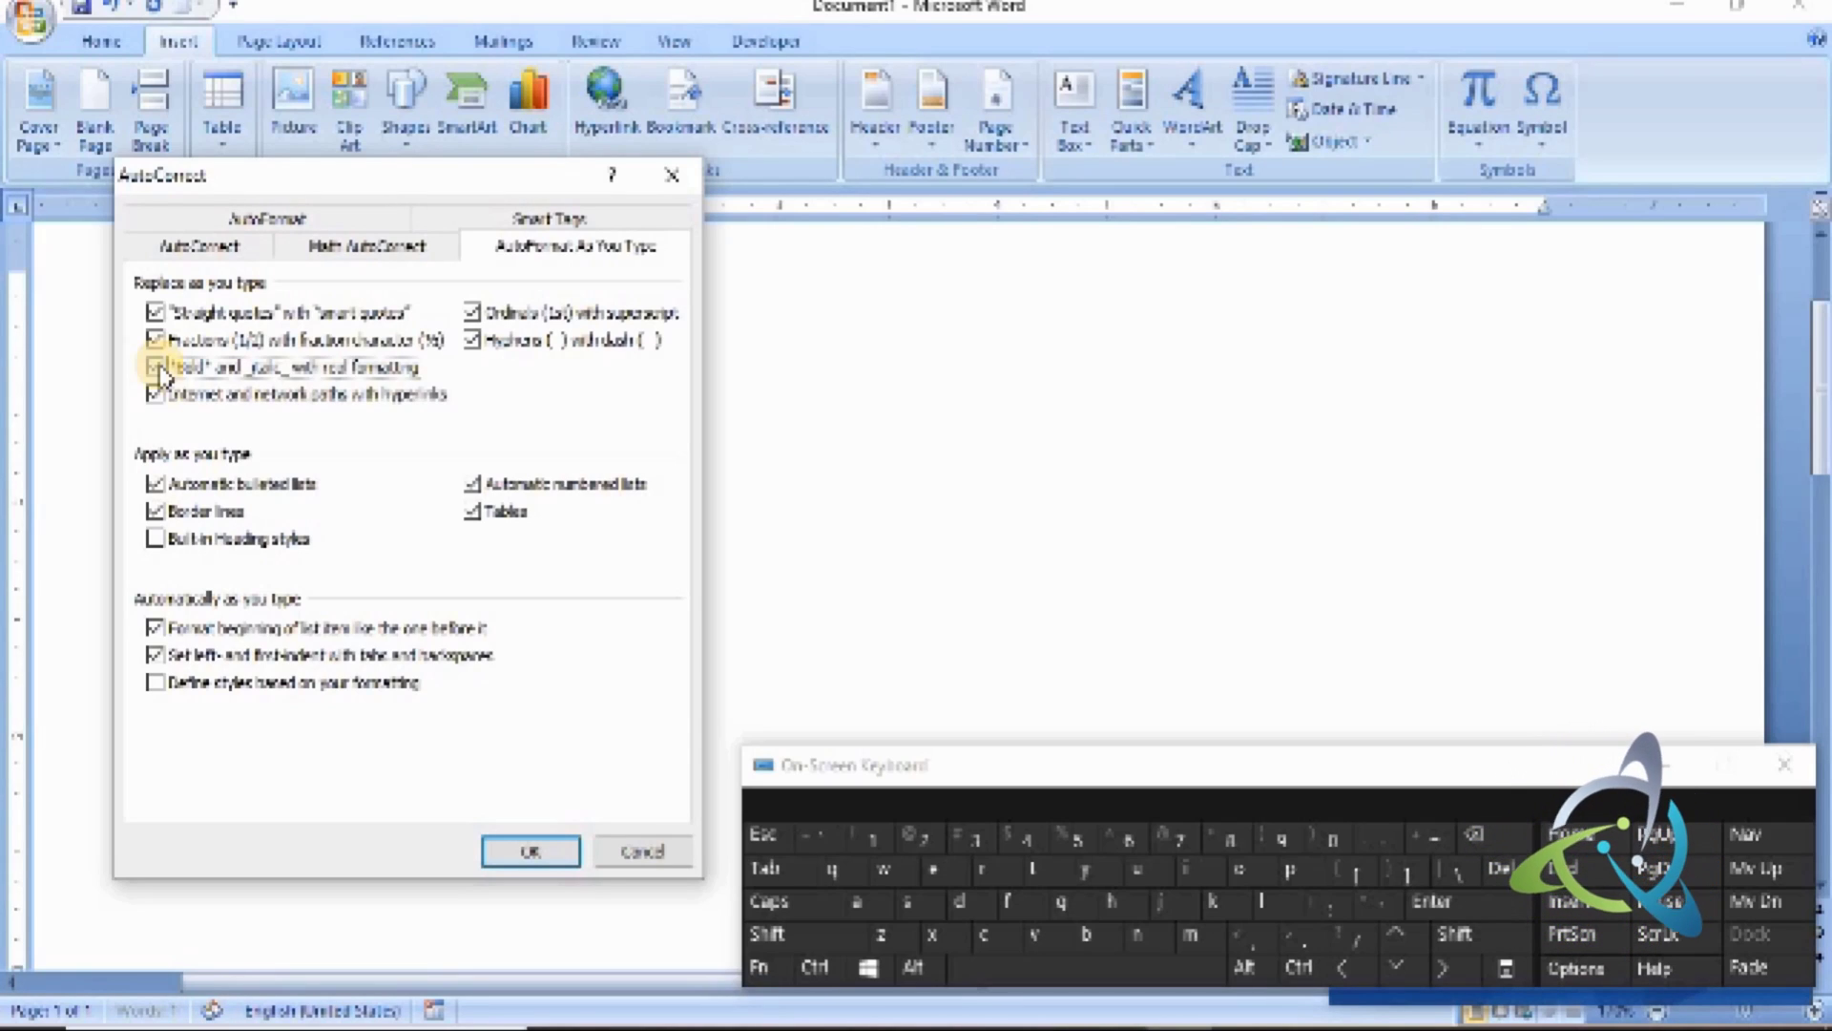
{"action": "left_click", "coordinate": [346, 248]}
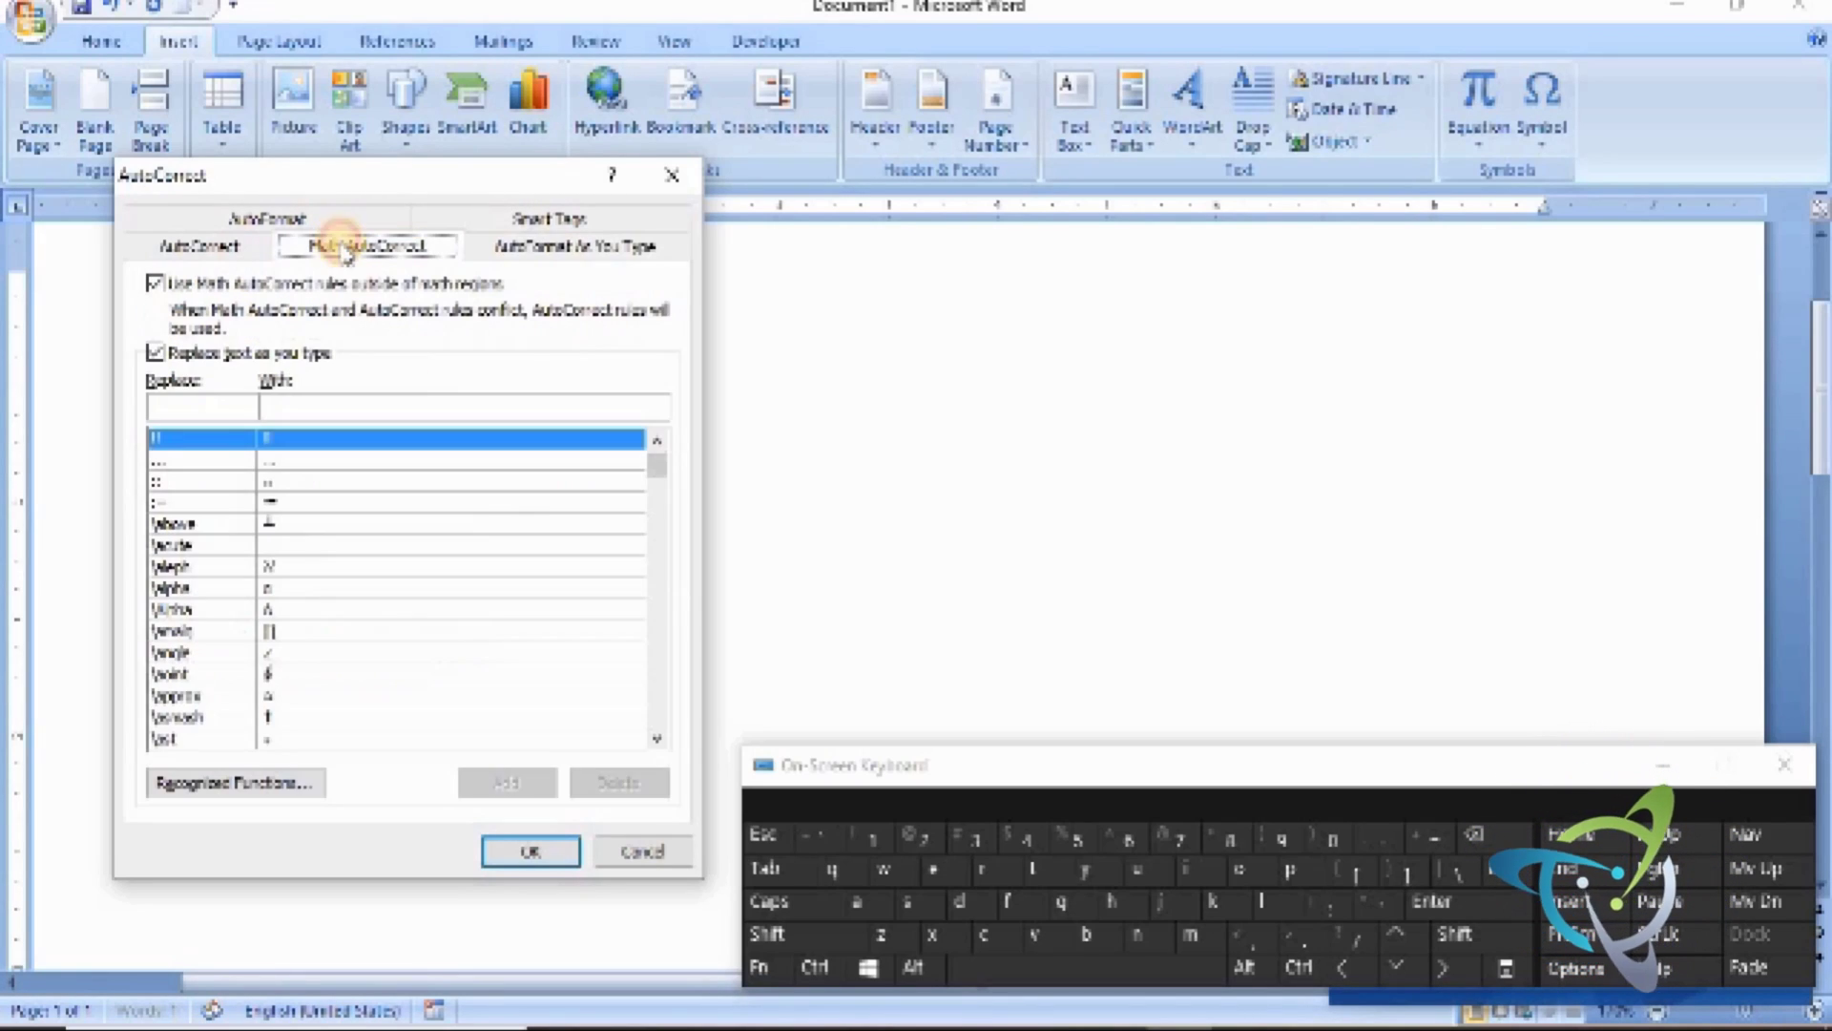
{"action": "left_click", "coordinate": [532, 847]}
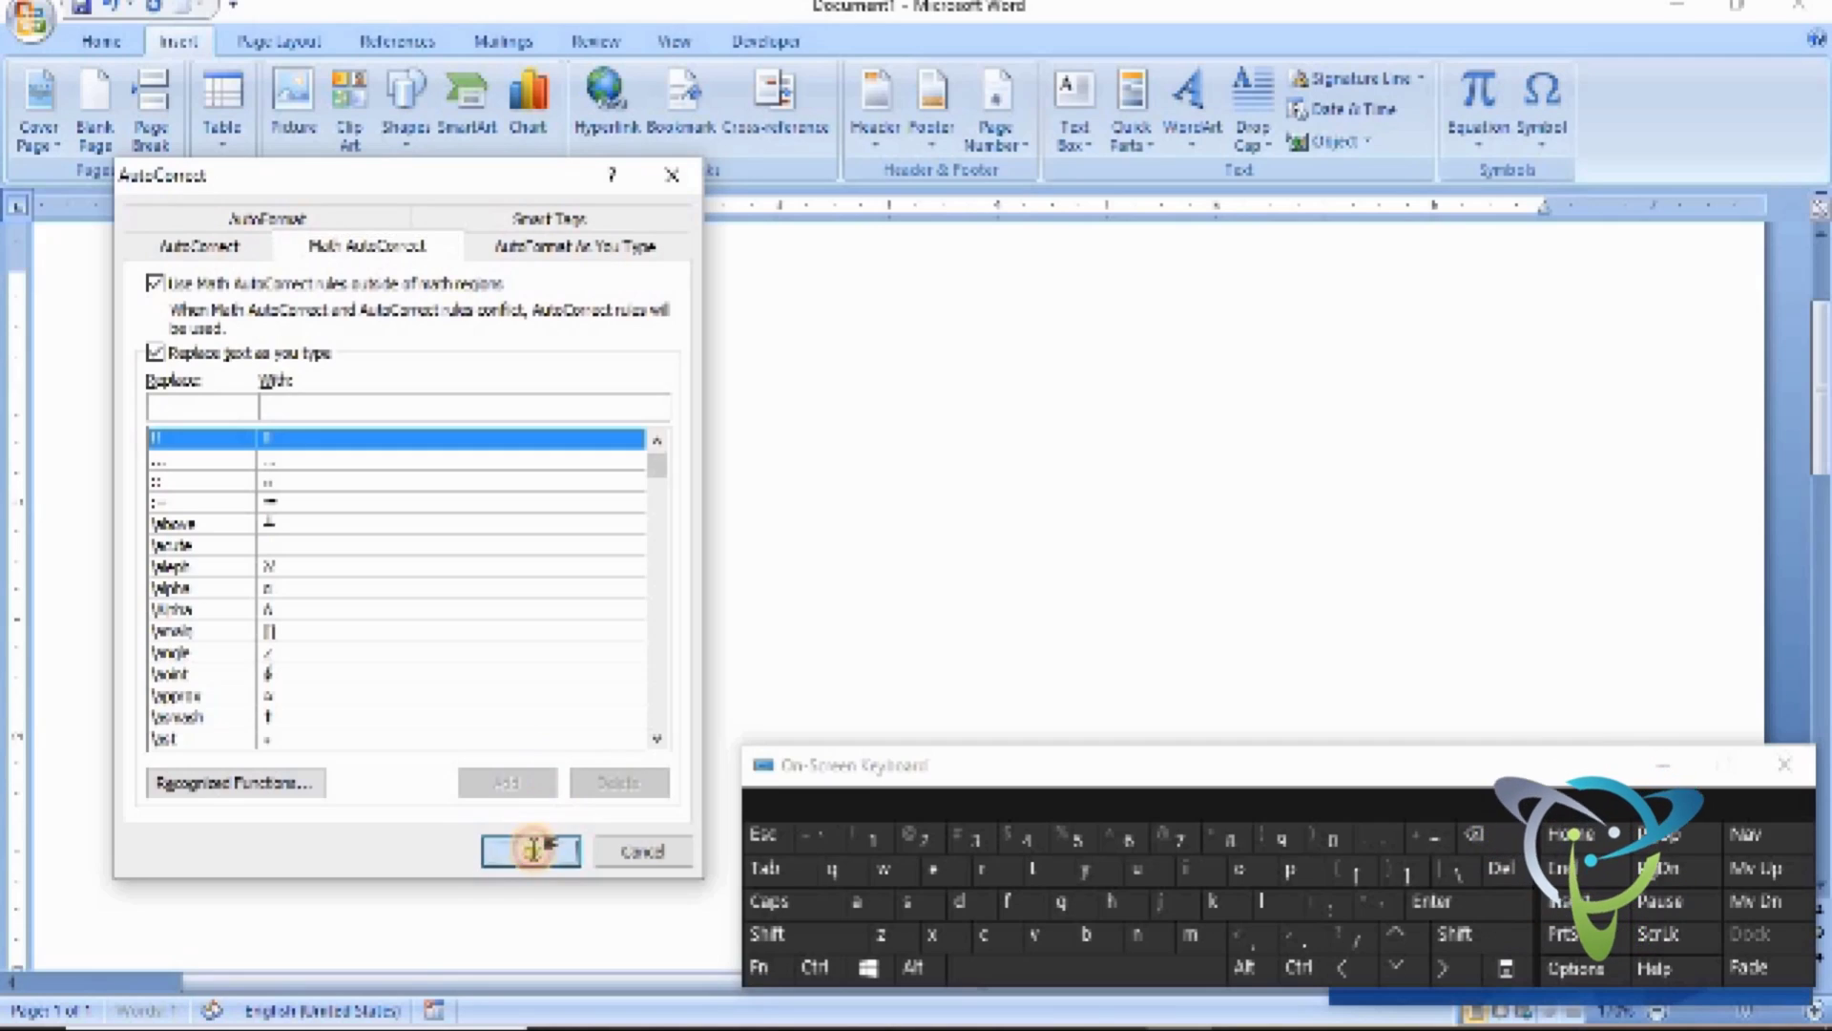
- Replace the Alt+t+a note with a box symbol by autocorrecting \box, and clear the document again
{"action": "key", "text": "ctrl+a"}
{"action": "key", "text": "Delete"}
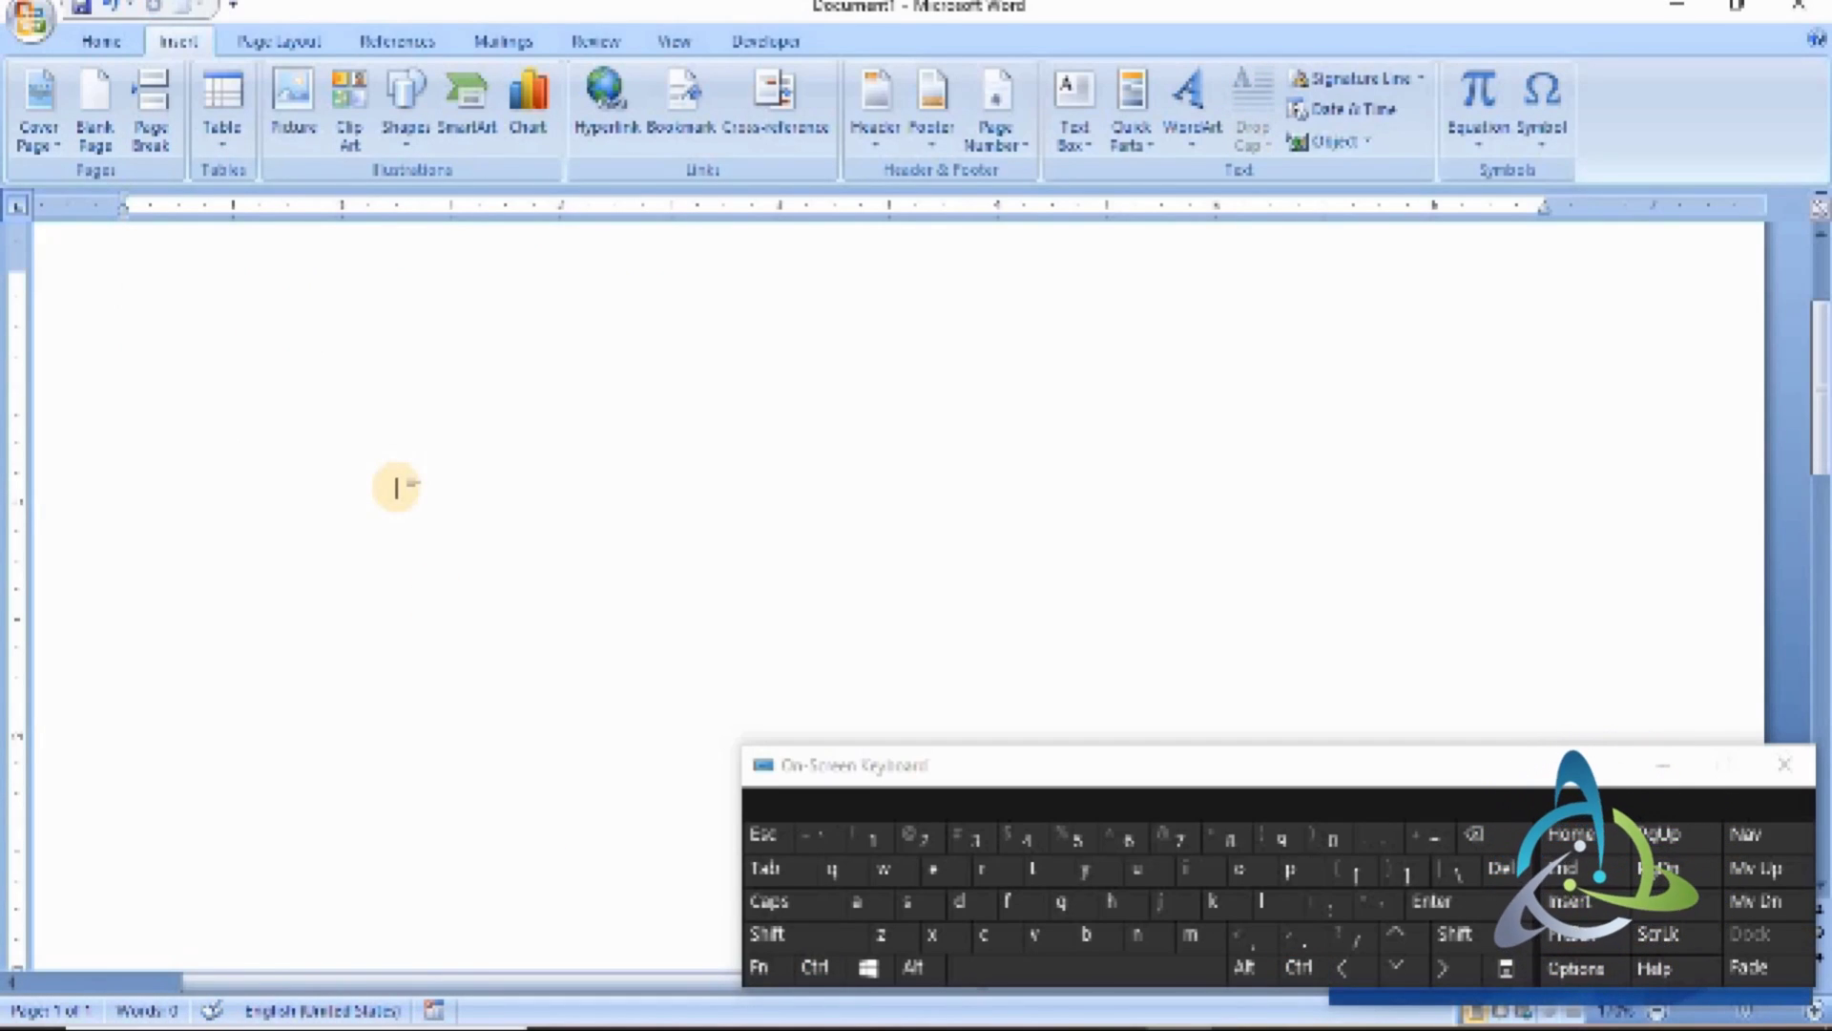
{"action": "type", "text": "\\box"}
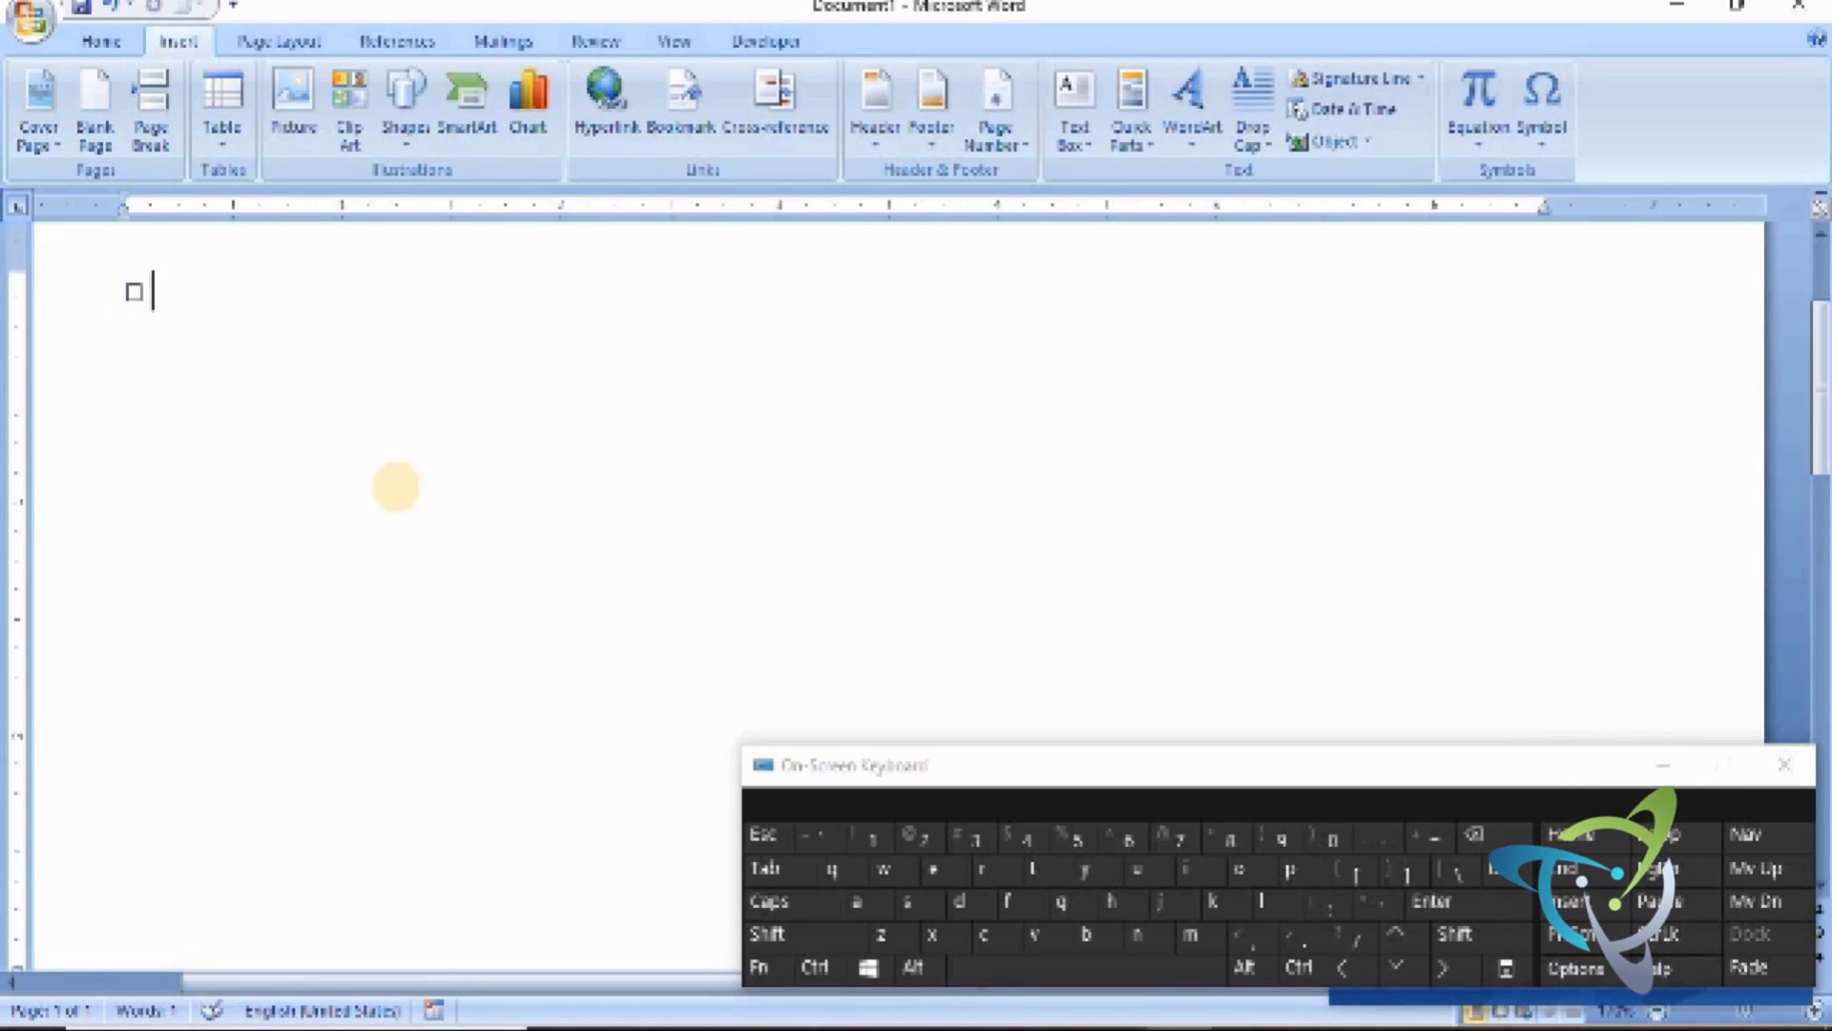
{"action": "key", "text": "ctrl+a"}
{"action": "key", "text": "Delete"}
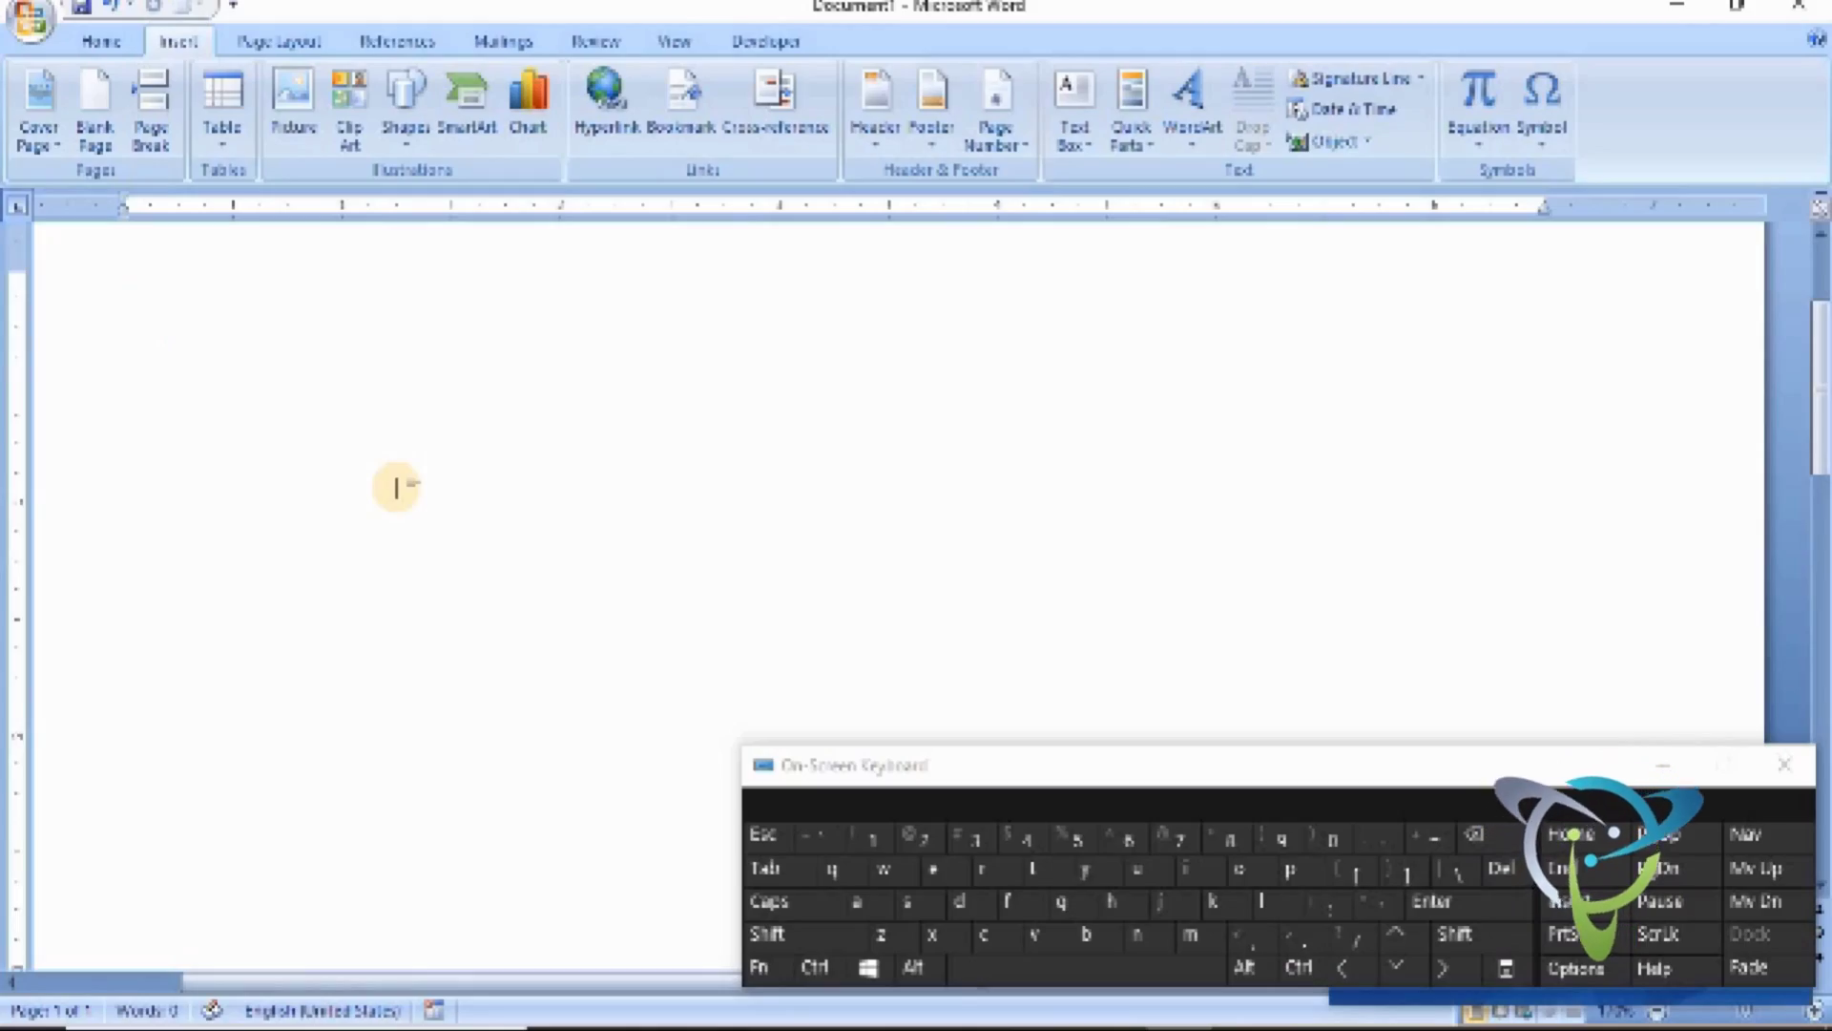